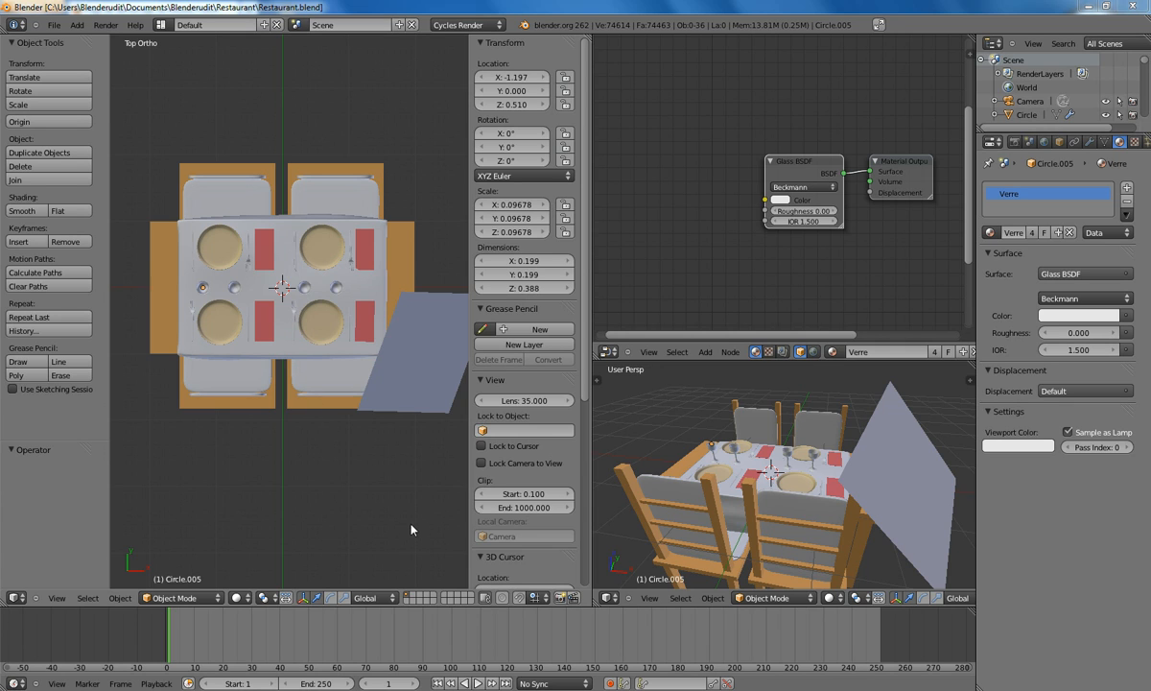
# Step: Add a UV sphere on an empty layer of the scene, working from the front view
pyautogui.click(412, 598)
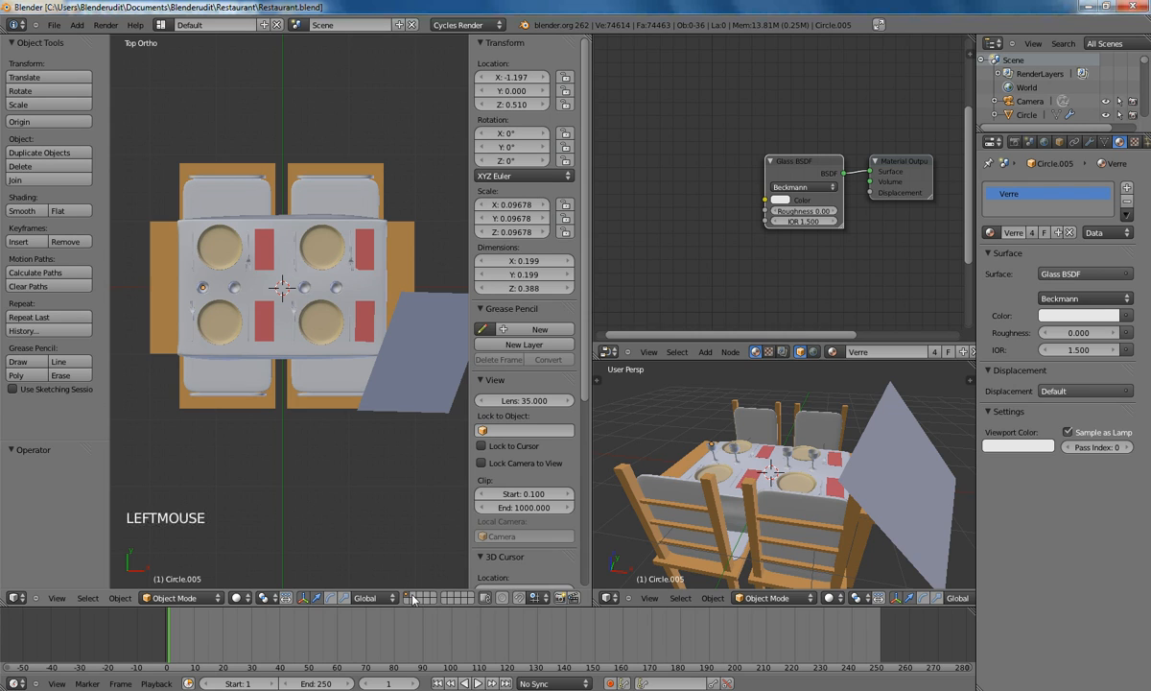
pyautogui.click(413, 599)
pyautogui.press('KP_1')
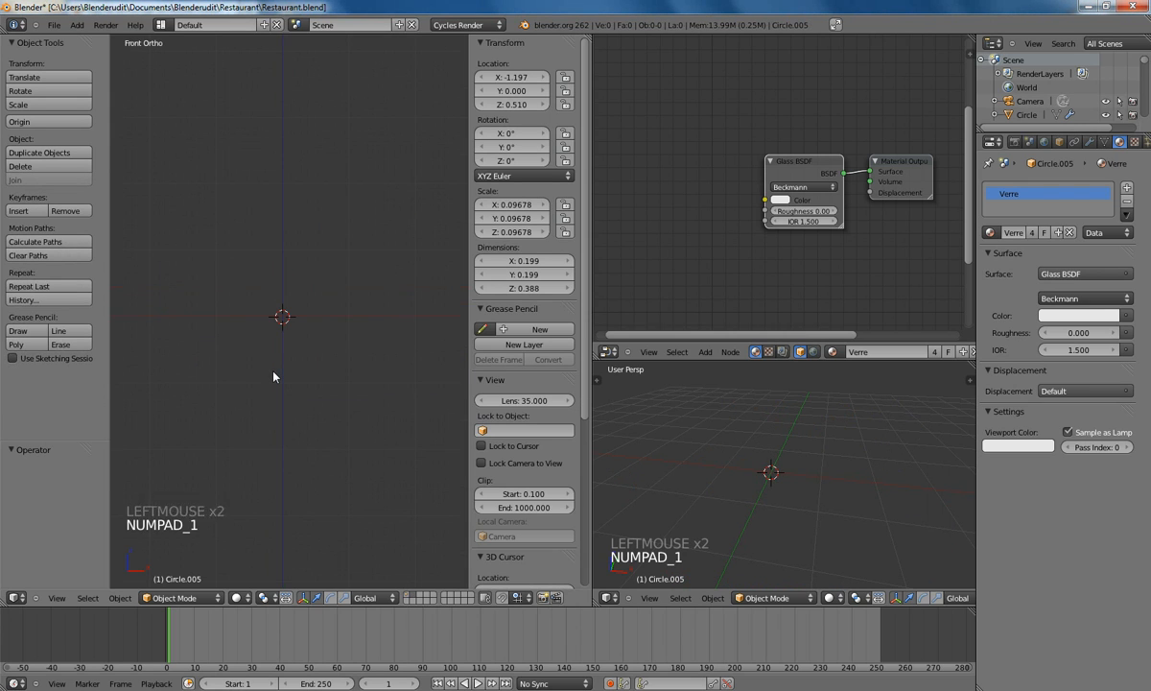
pyautogui.press('space')
pyautogui.write('uv')
pyautogui.press('Down')
pyautogui.press('Down')
pyautogui.press('Down')
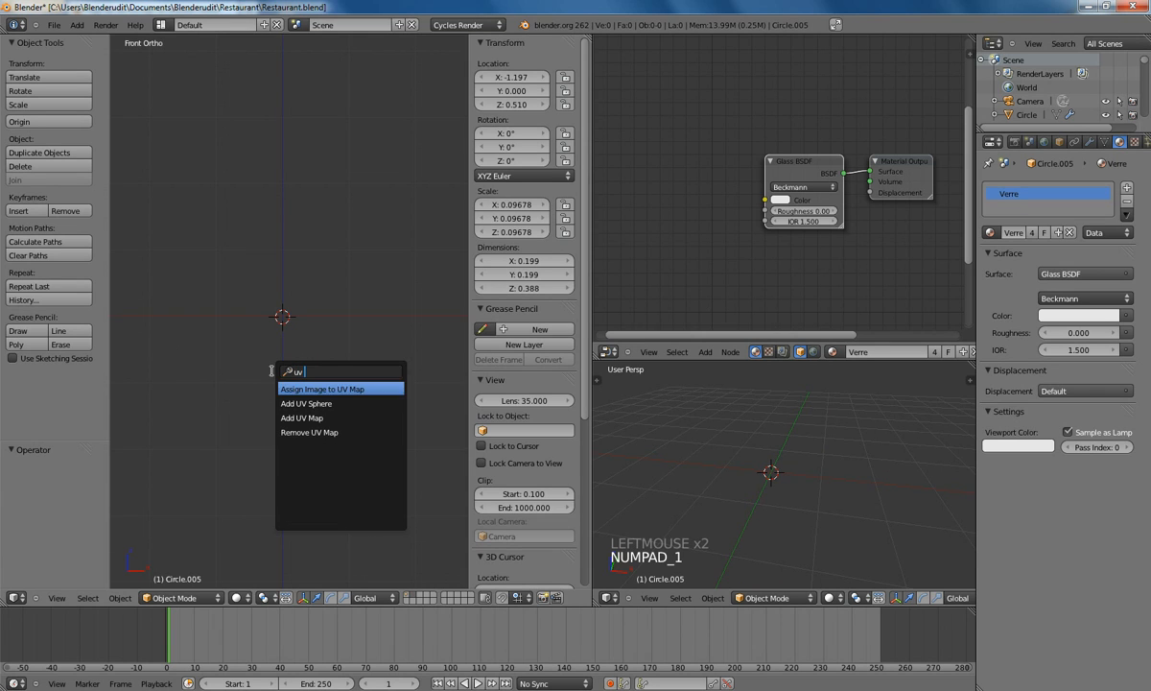
pyautogui.press('Up')
pyautogui.press('Return')
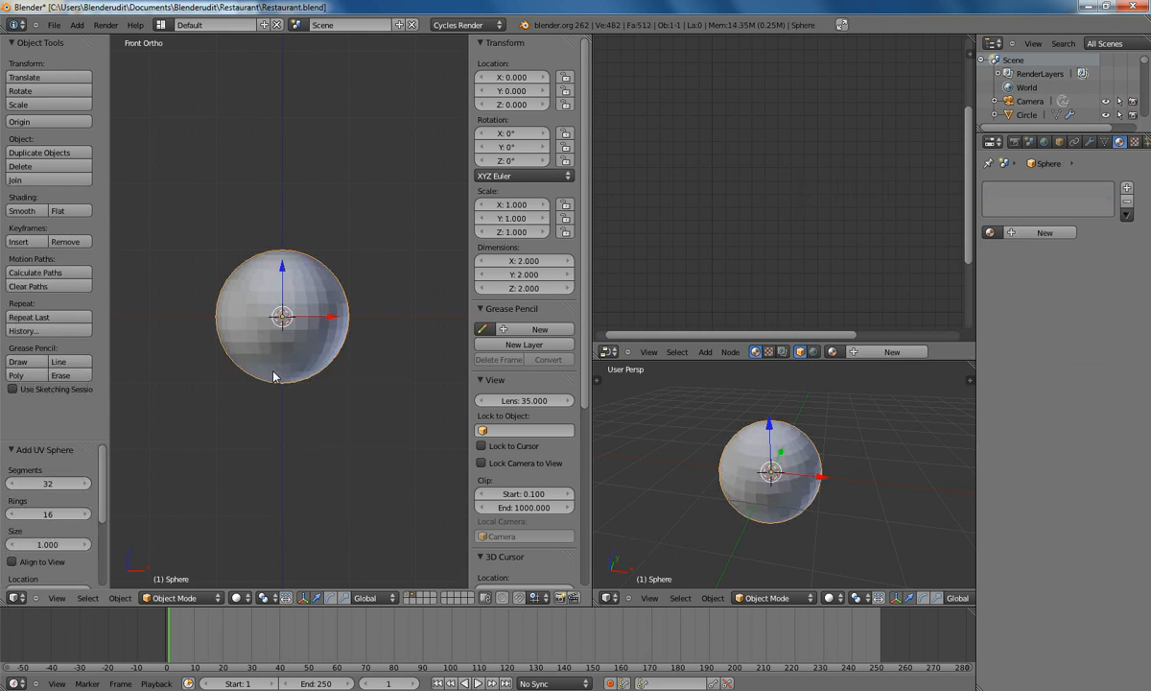
# Step: Set the new UV sphere to 16 segments and 8 rings
pyautogui.click(39, 486)
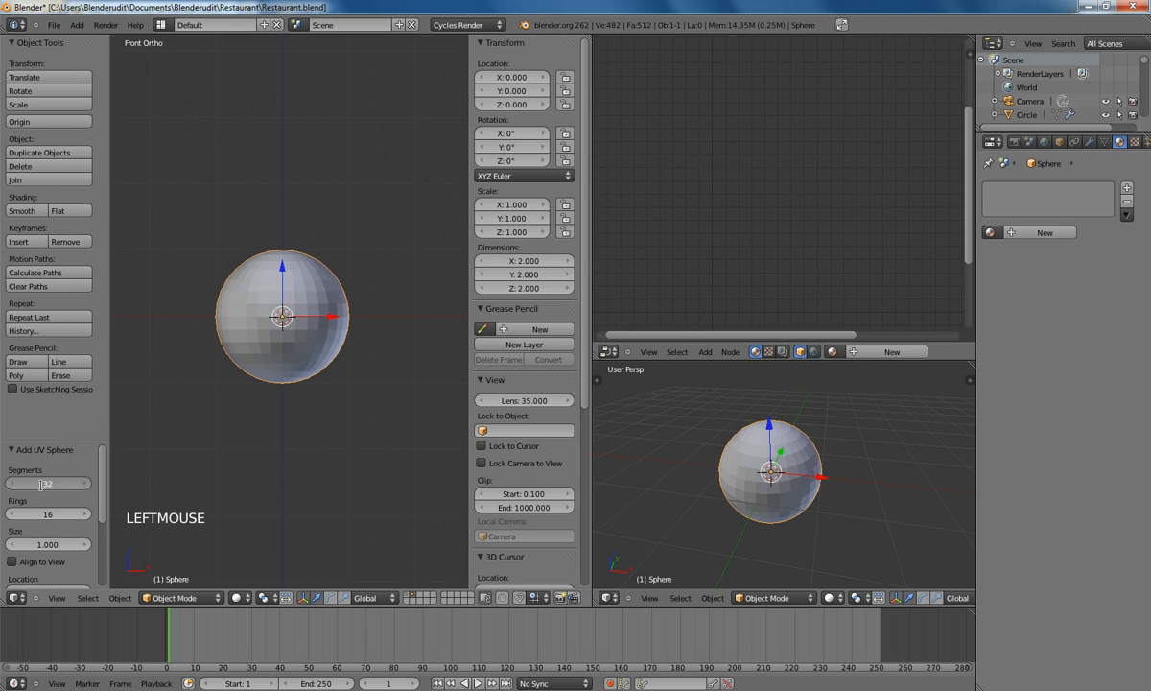
pyautogui.click(42, 514)
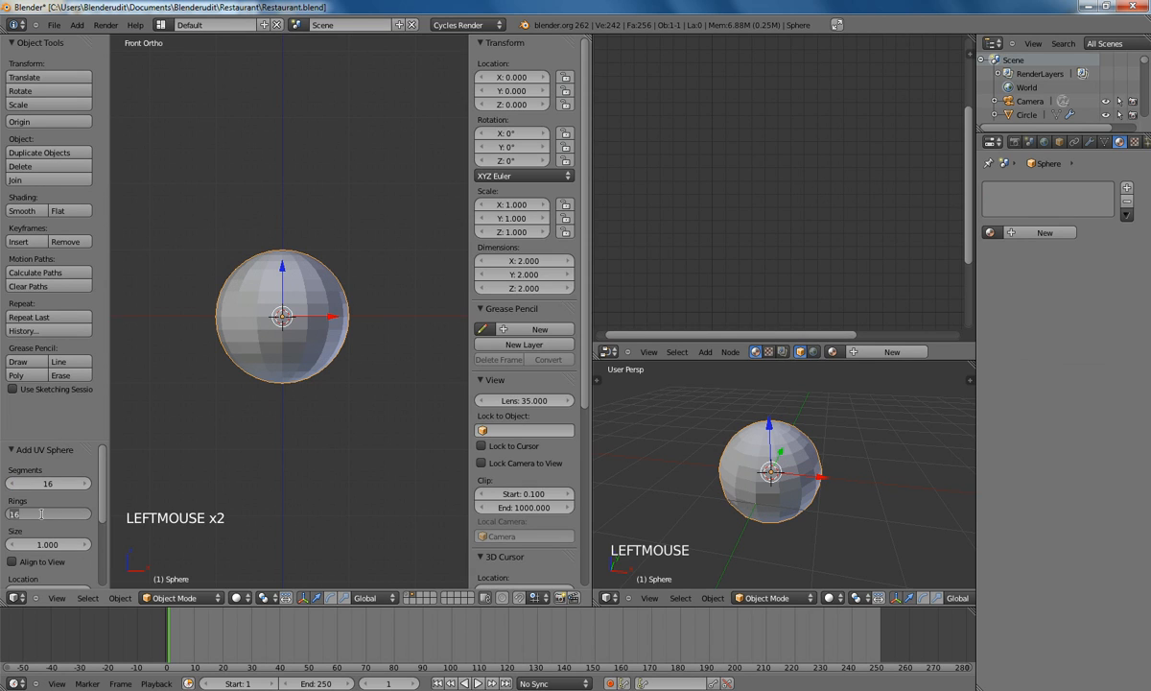
pyautogui.press('Return')
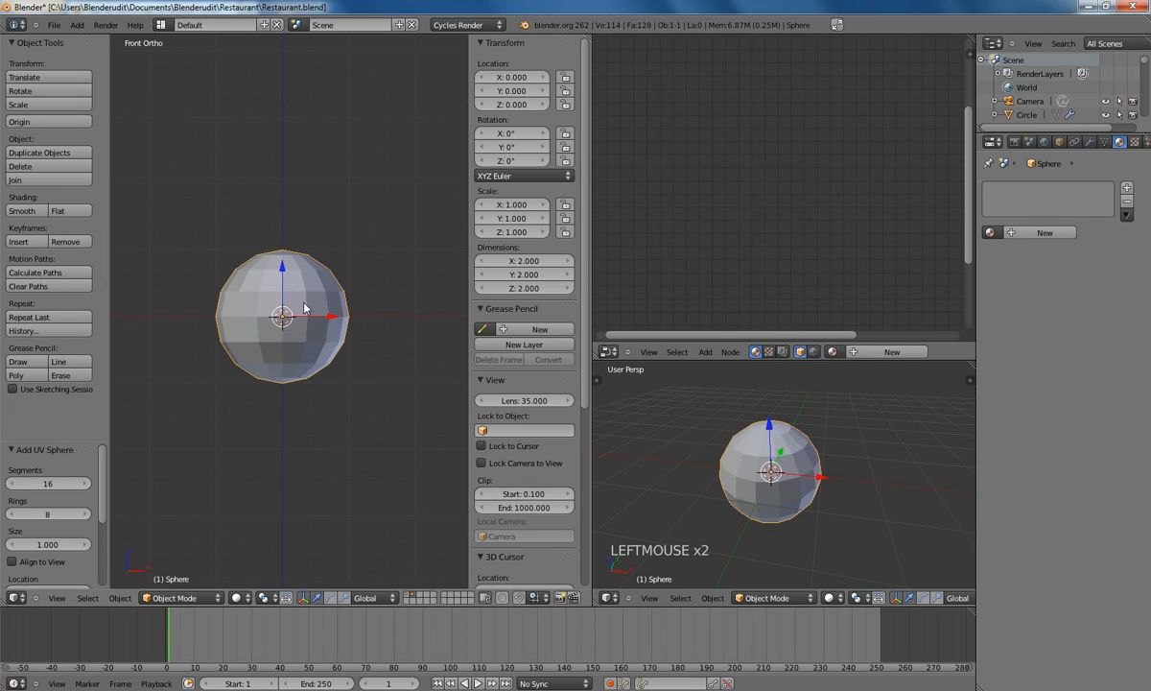
# Step: Edit the sphere in wireframe with face selection and select the second face rings from the top and from the bottom
pyautogui.scroll(3, 304, 303)
pyautogui.press('Tab')
pyautogui.keyDown('shift'); pyautogui.moveTo(311, 337); pyautogui.dragTo(314, 373, button='middle'); pyautogui.keyUp('shift')
pyautogui.press('z')
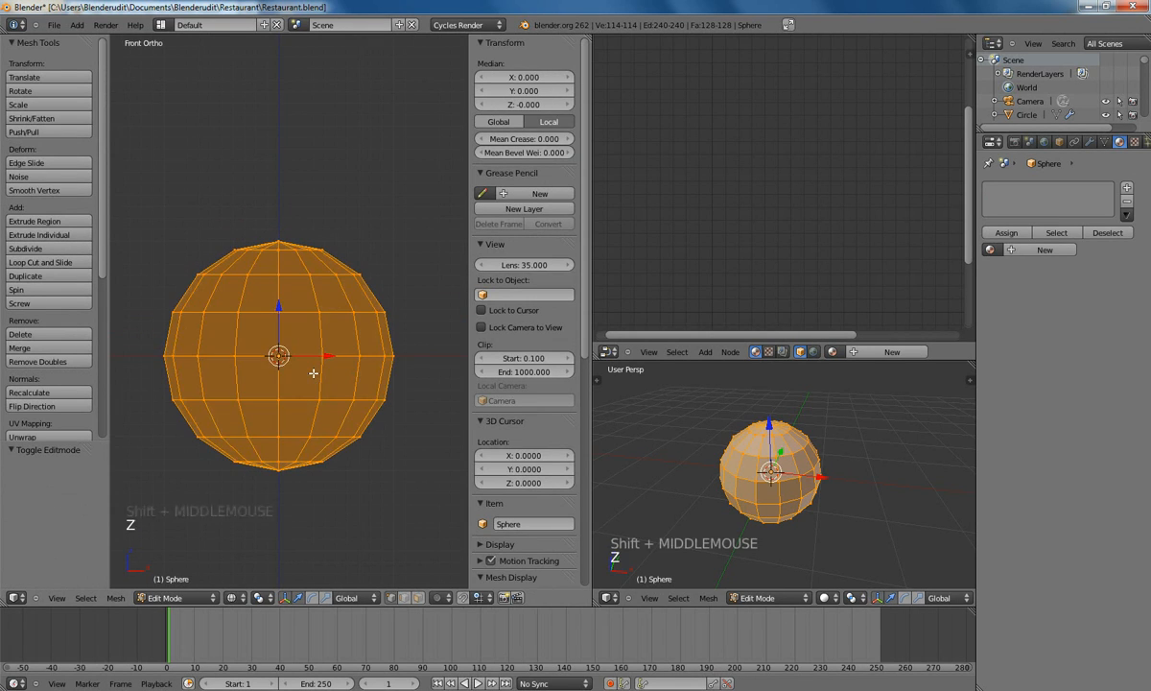
pyautogui.press('a')
pyautogui.scroll(-1, 288, 343)
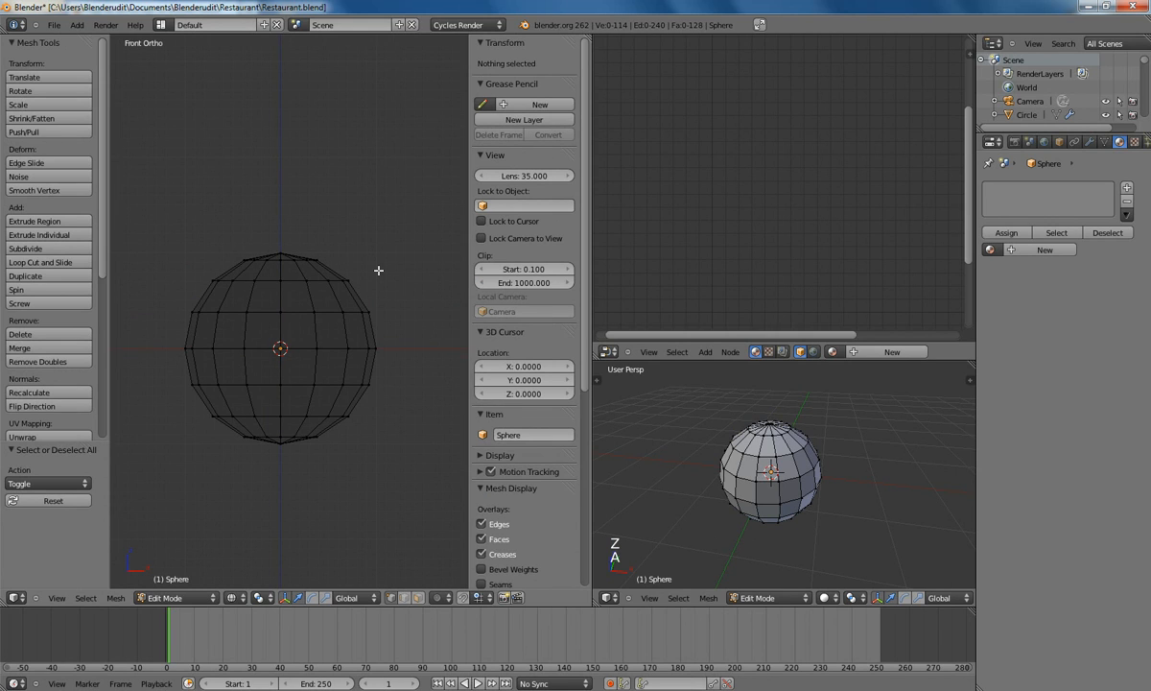
pyautogui.click(418, 599)
pyautogui.press('b')
pyautogui.moveTo(193, 266); pyautogui.dragTo(380, 269)
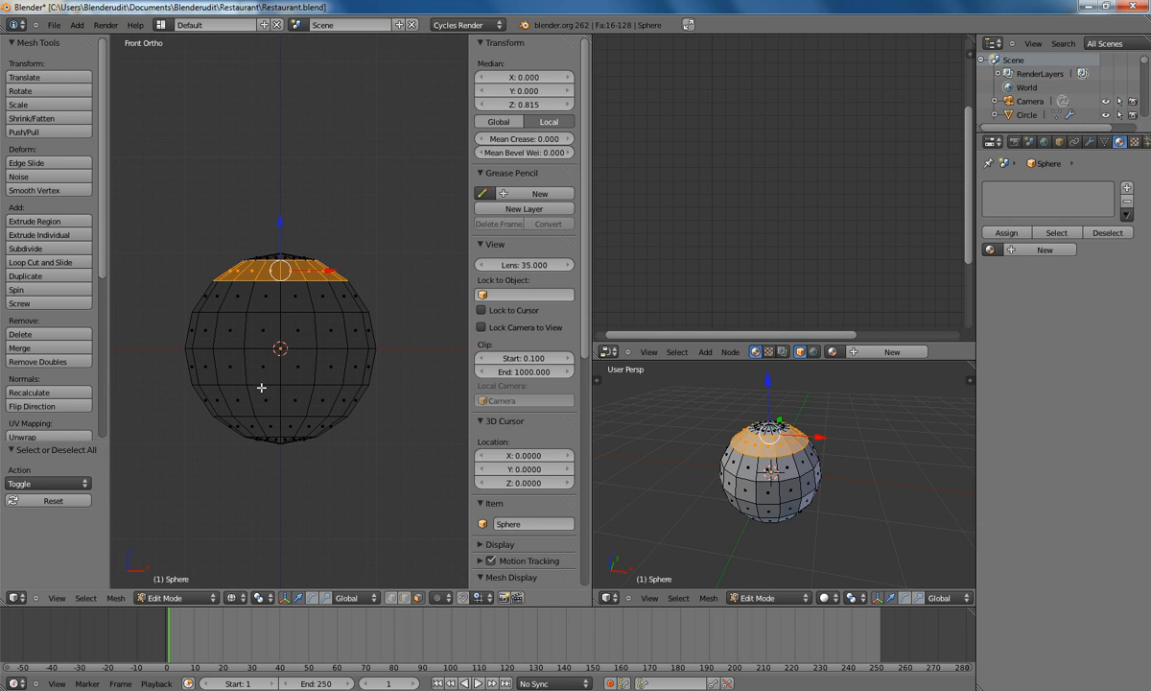
pyautogui.press('b')
pyautogui.moveTo(197, 418); pyautogui.dragTo(352, 430)
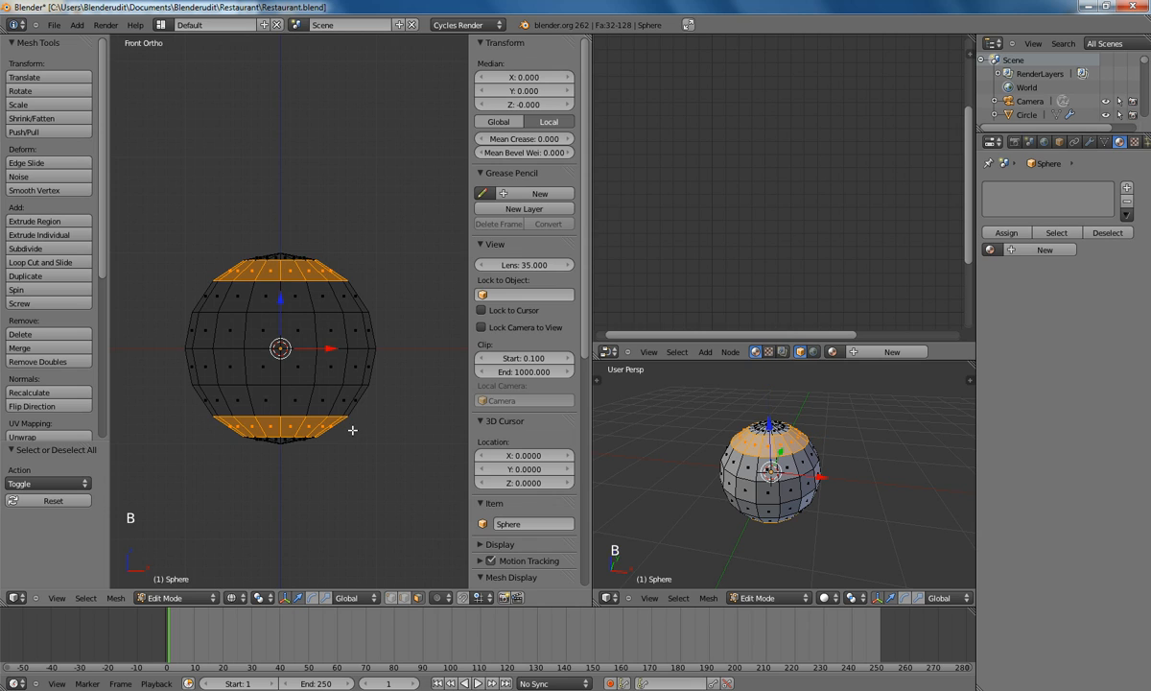
# Step: Extrude the selected rings in place and scale them by about 1.144 along X and 1.091 along Y
pyautogui.press('e')
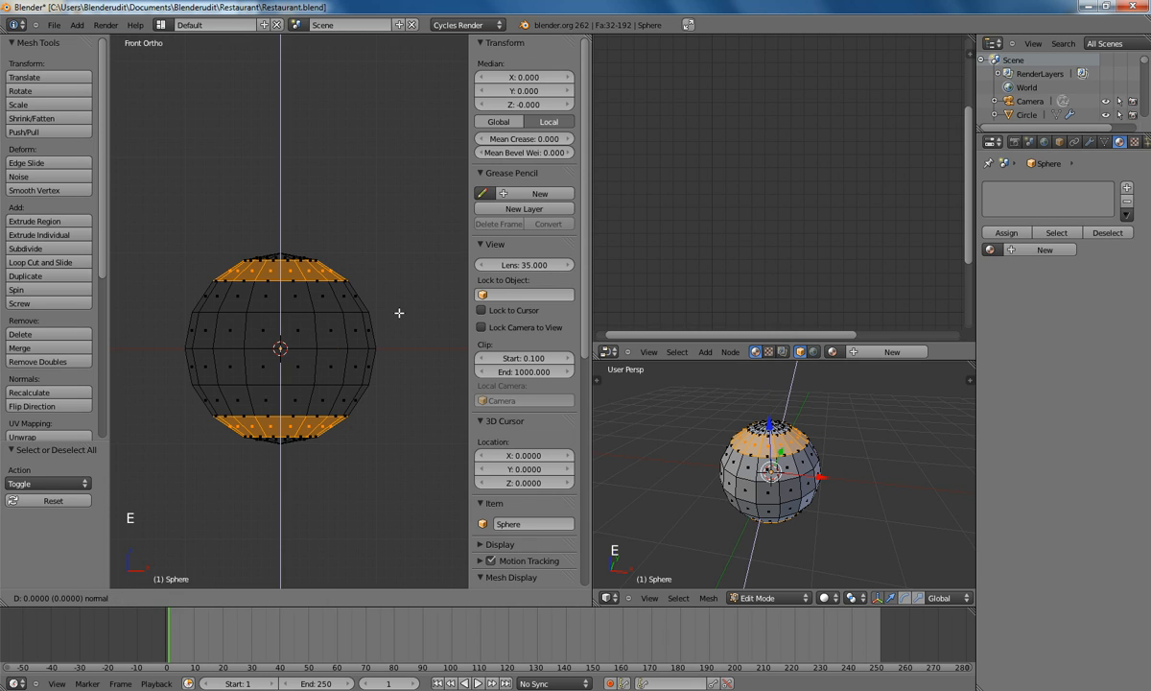
pyautogui.click(399, 313)
pyautogui.press('s')
pyautogui.press('x')
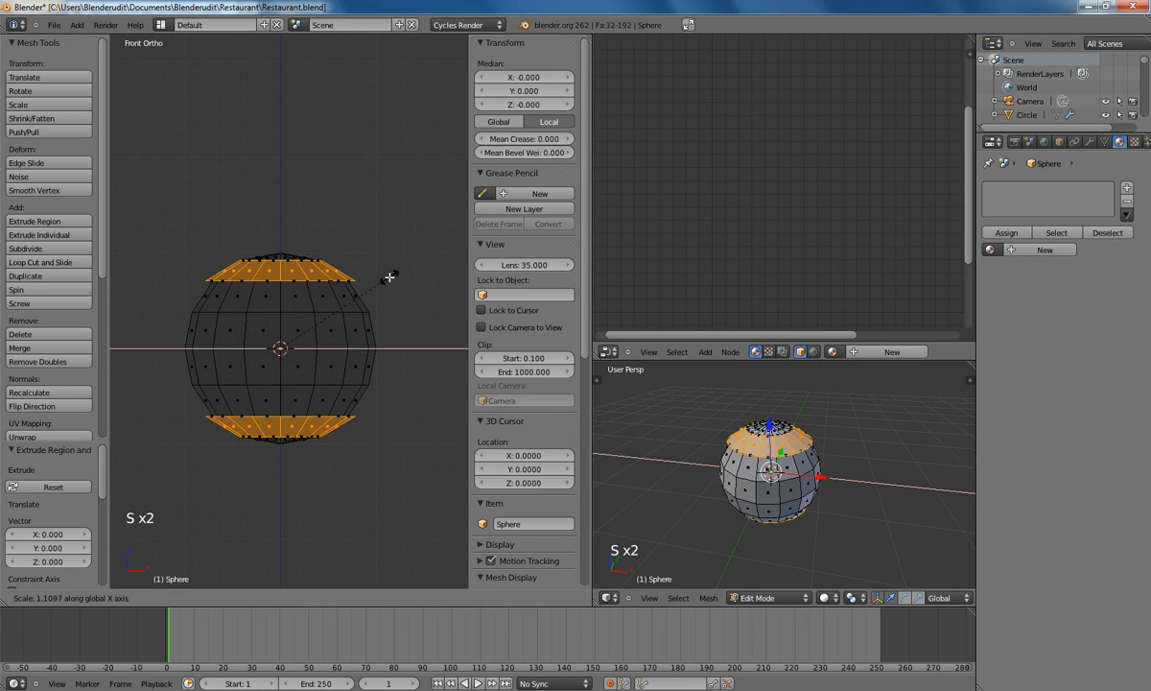
pyautogui.click(395, 277)
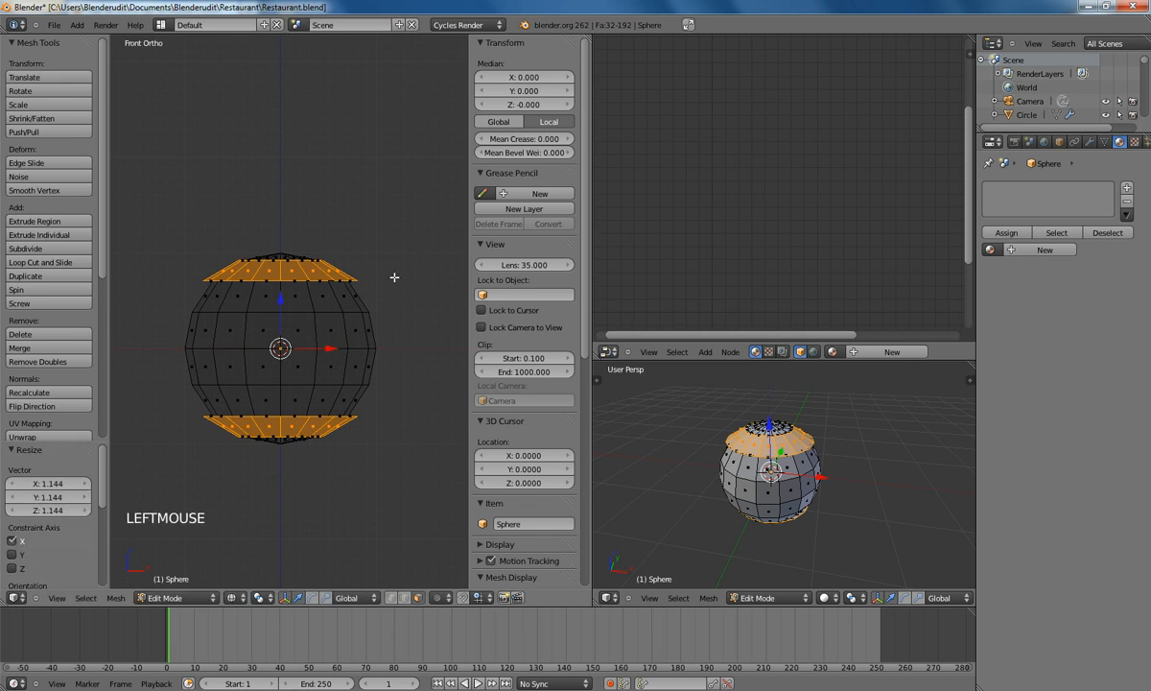
pyautogui.press('KP_7')
pyautogui.press('s')
pyautogui.press('y')
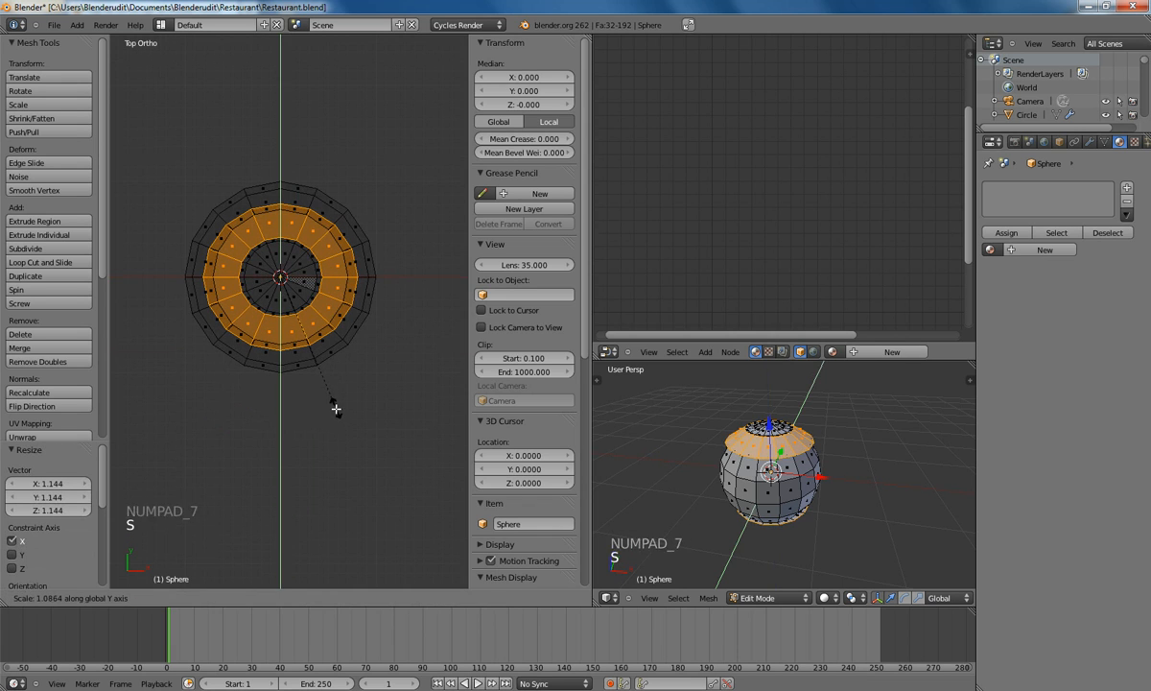
pyautogui.click(336, 408)
# Step: Replace the selection with the third face rings from the top and from the bottom of the sphere
pyautogui.press('KP_1')
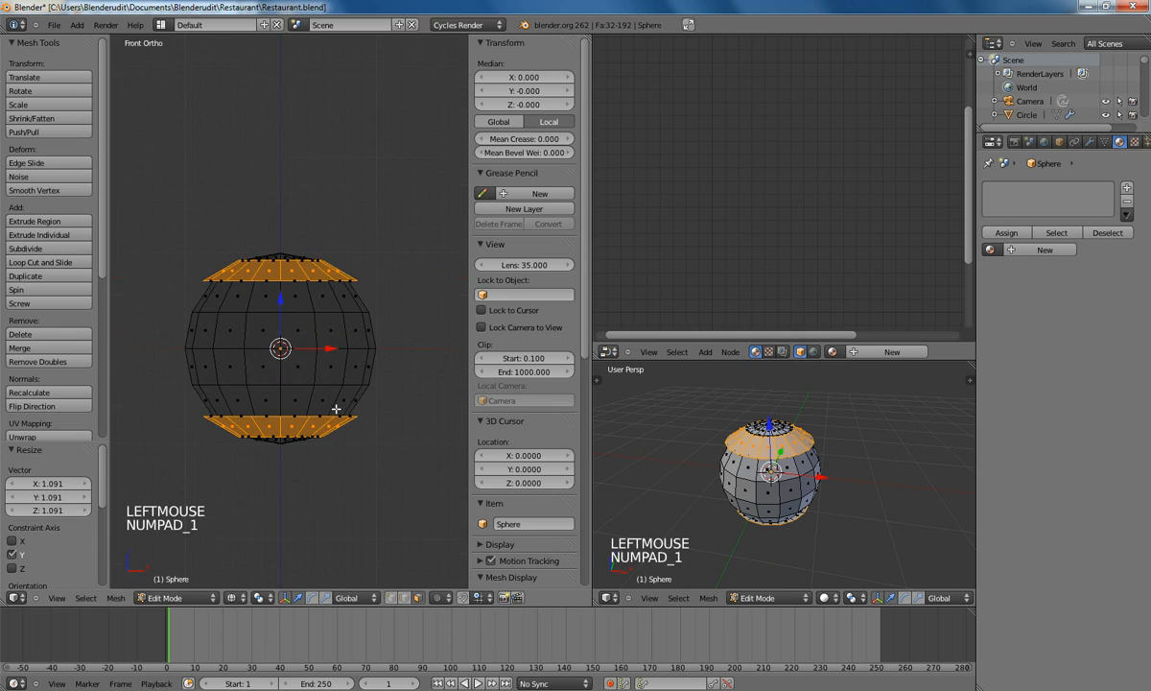
pyautogui.press('a')
pyautogui.press('a')
pyautogui.press('b')
pyautogui.moveTo(168, 273); pyautogui.dragTo(356, 294)
pyautogui.press('b')
pyautogui.moveTo(183, 386); pyautogui.dragTo(388, 405)
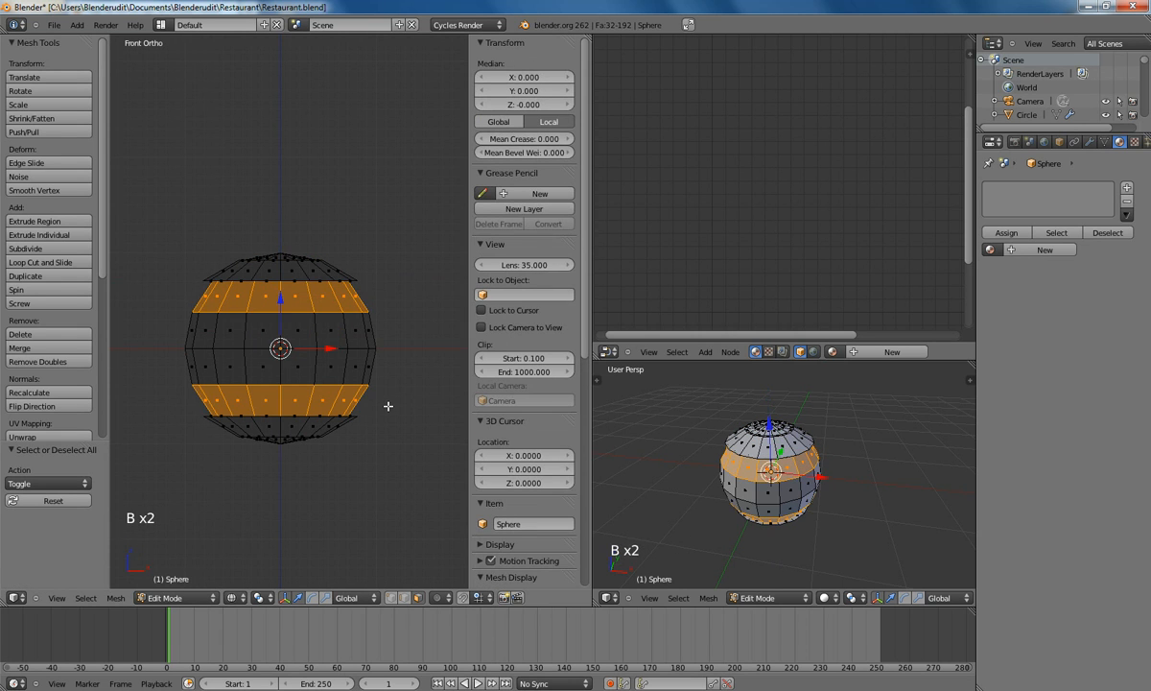
# Step: Extrude the two third rings in place and scale them by about 1.133 along X and 1.096 along Y
pyautogui.press('e')
pyautogui.click(395, 377)
pyautogui.press('s')
pyautogui.press('x')
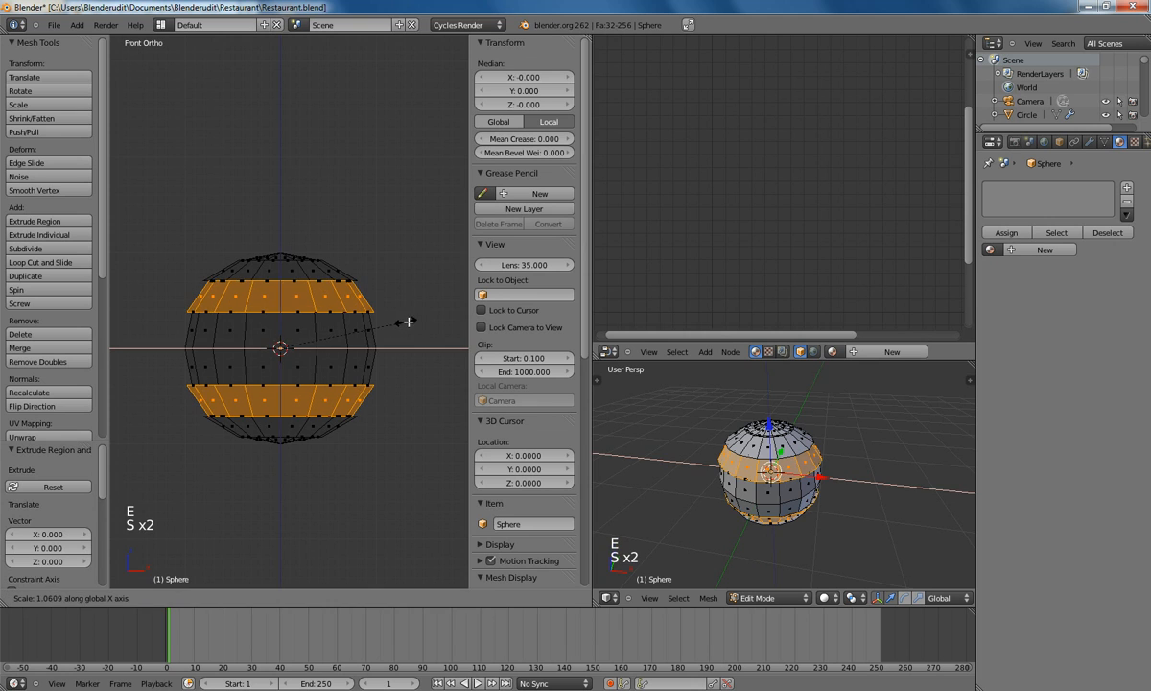
pyautogui.click(415, 322)
pyautogui.press('KP_7')
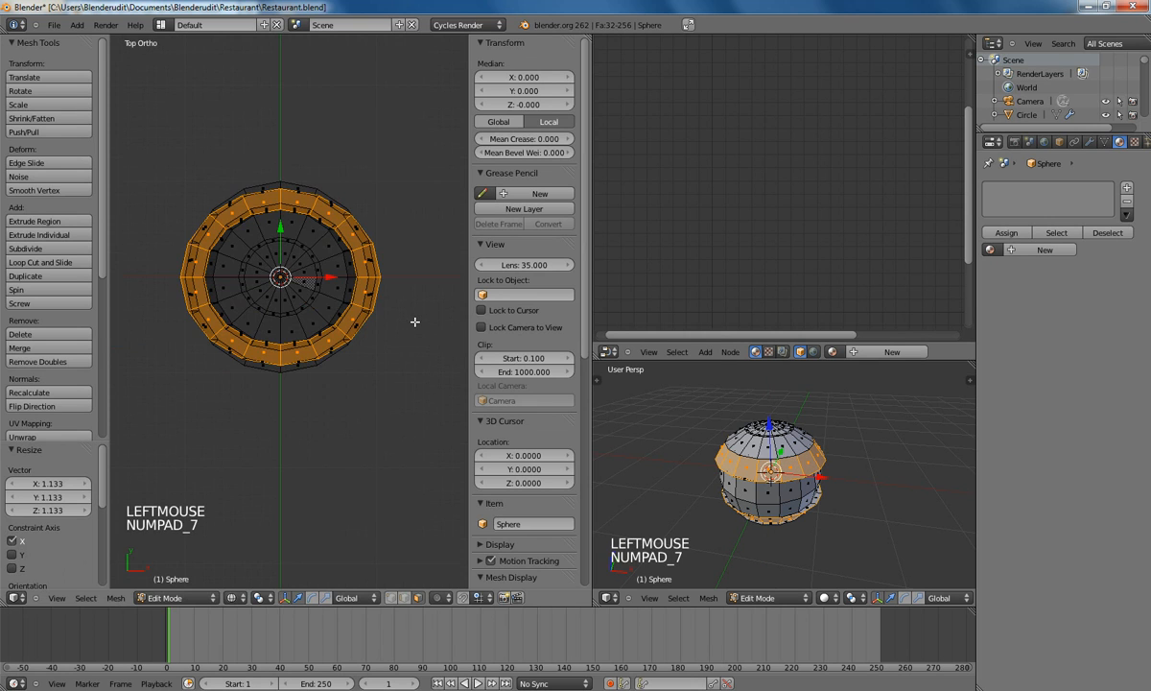
pyautogui.press('s')
pyautogui.press('y')
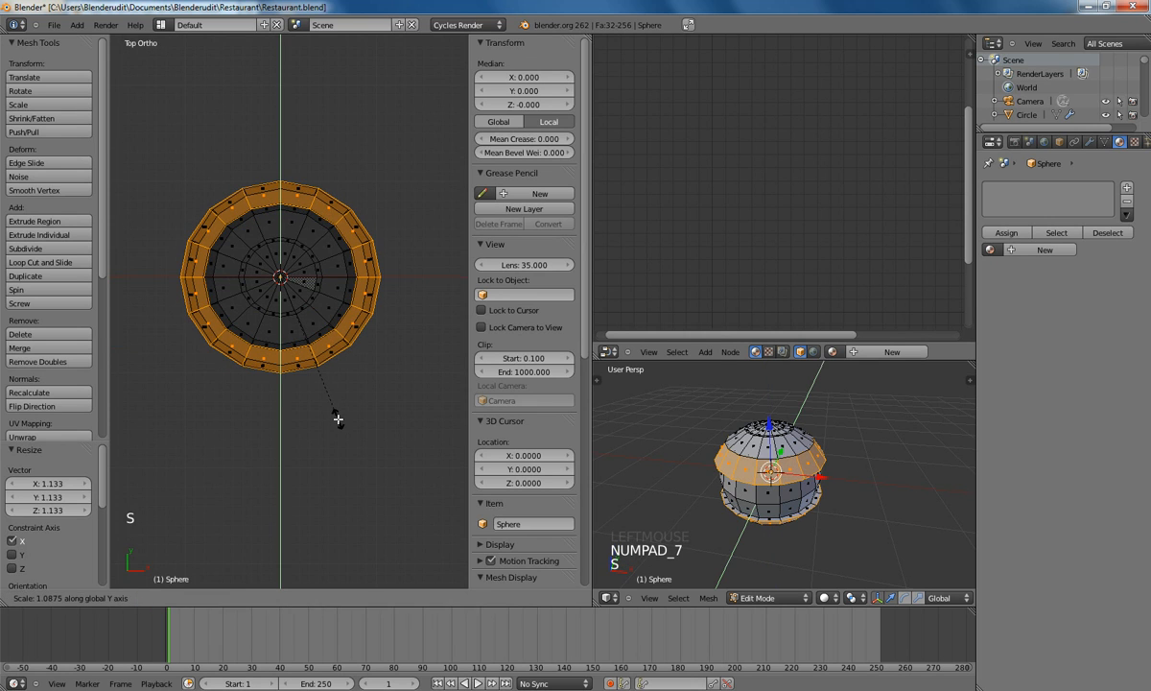
pyautogui.click(340, 419)
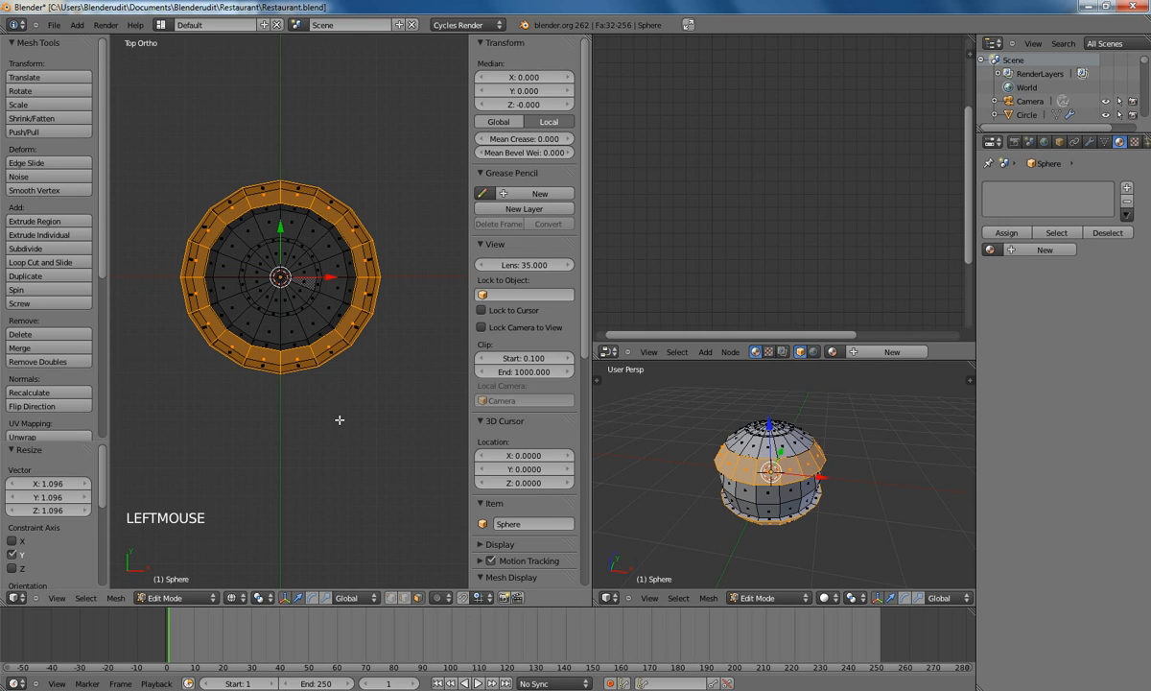
# Step: In the front view, select only the face ring just above the sphere's equator
pyautogui.press('KP_1')
pyautogui.press('a')
pyautogui.press('a')
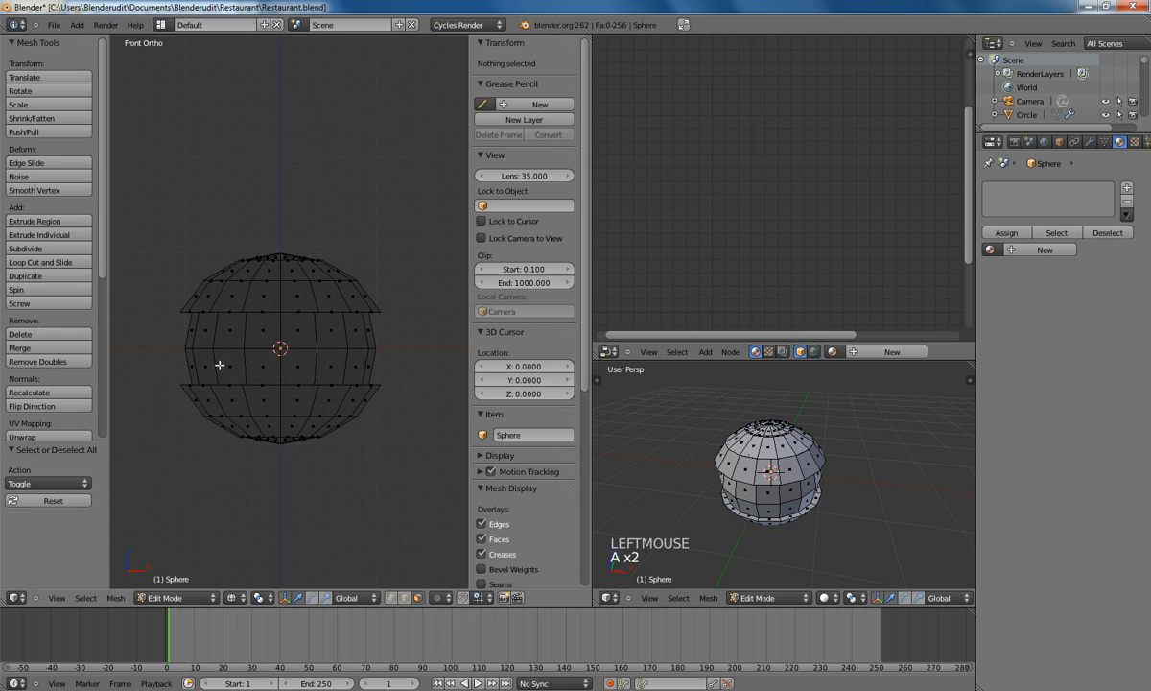
pyautogui.moveTo(157, 304); pyautogui.dragTo(413, 327)
# Step: Extrude the ring above the equator in place and scale it by about 1.125 along X and 1.05 along Y
pyautogui.press('e')
pyautogui.click(425, 288)
pyautogui.press('s')
pyautogui.press('x')
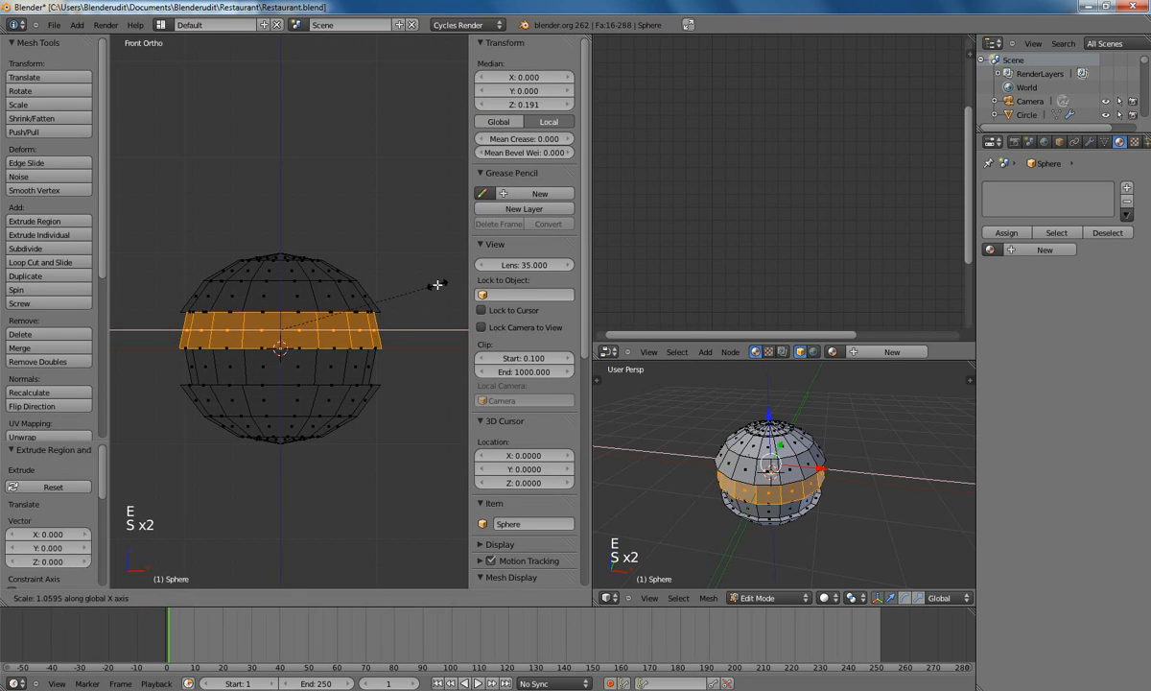
pyautogui.click(448, 284)
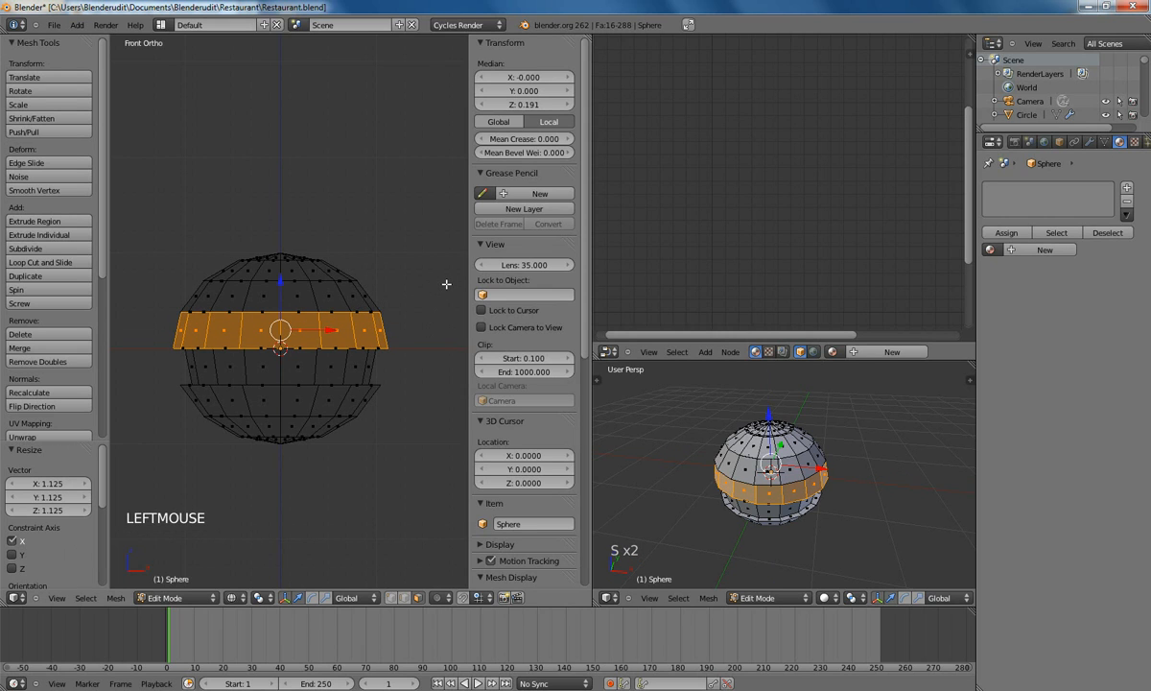
pyautogui.press('KP_7')
pyautogui.press('s')
pyautogui.press('y')
pyautogui.click(278, 434)
# Step: In the front view, select only the face ring just below the sphere's equator
pyautogui.press('KP_1')
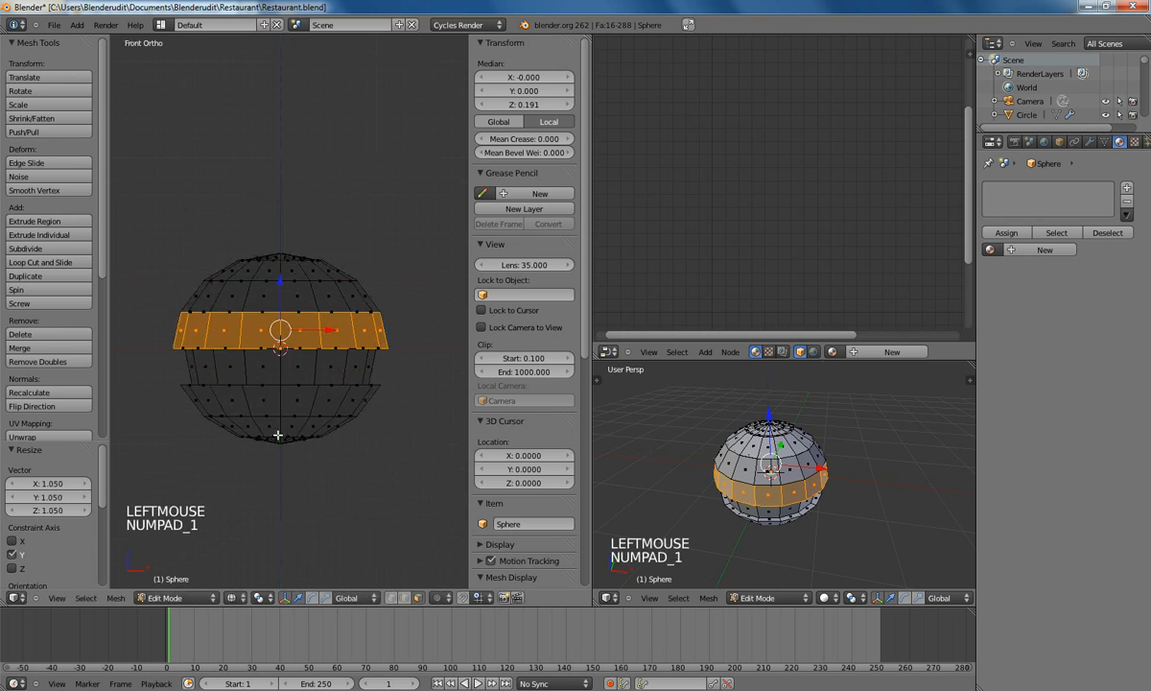
pyautogui.press('a')
pyautogui.press('a')
pyautogui.press('b')
pyautogui.moveTo(153, 338); pyautogui.dragTo(396, 370)
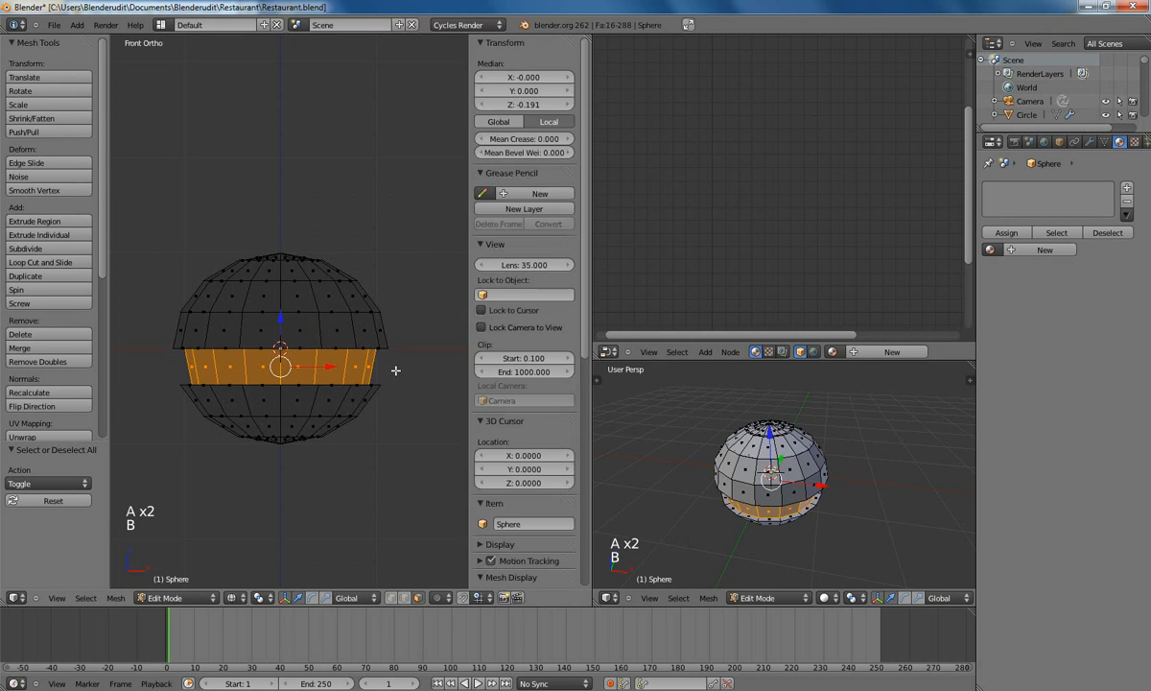
# Step: Extrude the ring below the equator in place, scale it by about 1.131 along X, and widen it similarly along Y
pyautogui.press('e')
pyautogui.click(425, 329)
pyautogui.press('s')
pyautogui.press('x')
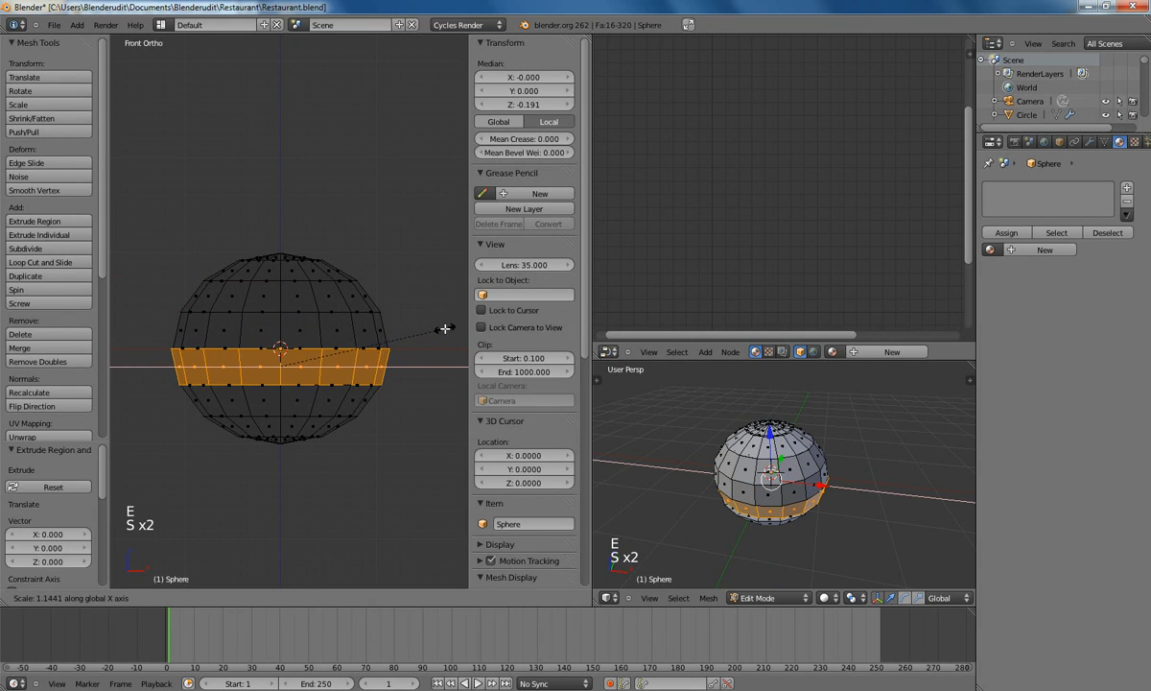
pyautogui.click(442, 330)
pyautogui.press('KP_7')
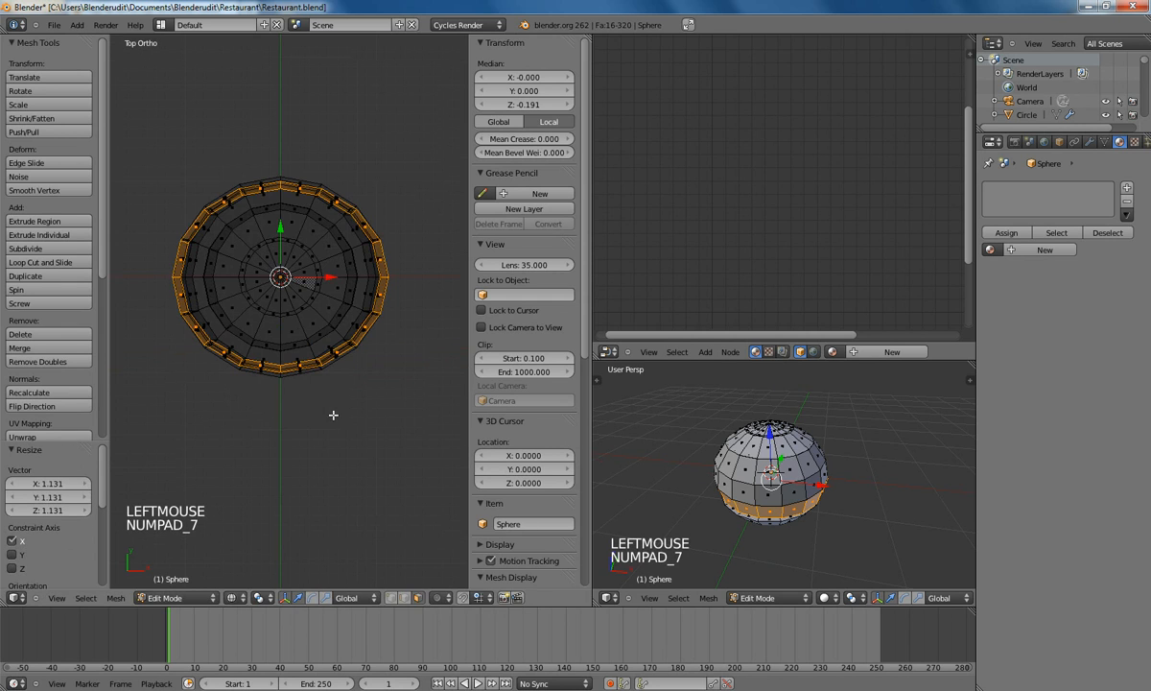
pyautogui.press('s')
pyautogui.press('y')
pyautogui.click(316, 456)
# Step: Return to Object Mode with solid display and apply smooth shading to the sphere
pyautogui.moveTo(316, 453)
pyautogui.mouseDown(button='middle')
pyautogui.moveTo(314, 343)
pyautogui.moveTo(300, 327)
pyautogui.moveTo(311, 386)
pyautogui.mouseUp(button='middle')
pyautogui.press('z')
pyautogui.press('Tab')
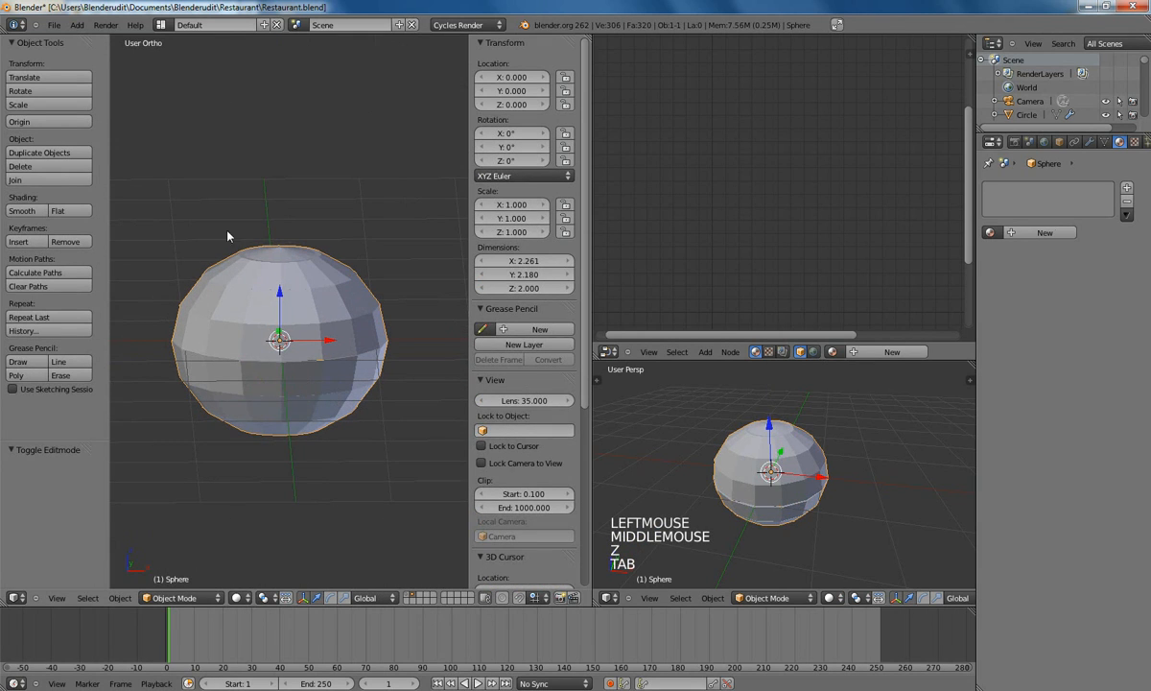
pyautogui.click(24, 213)
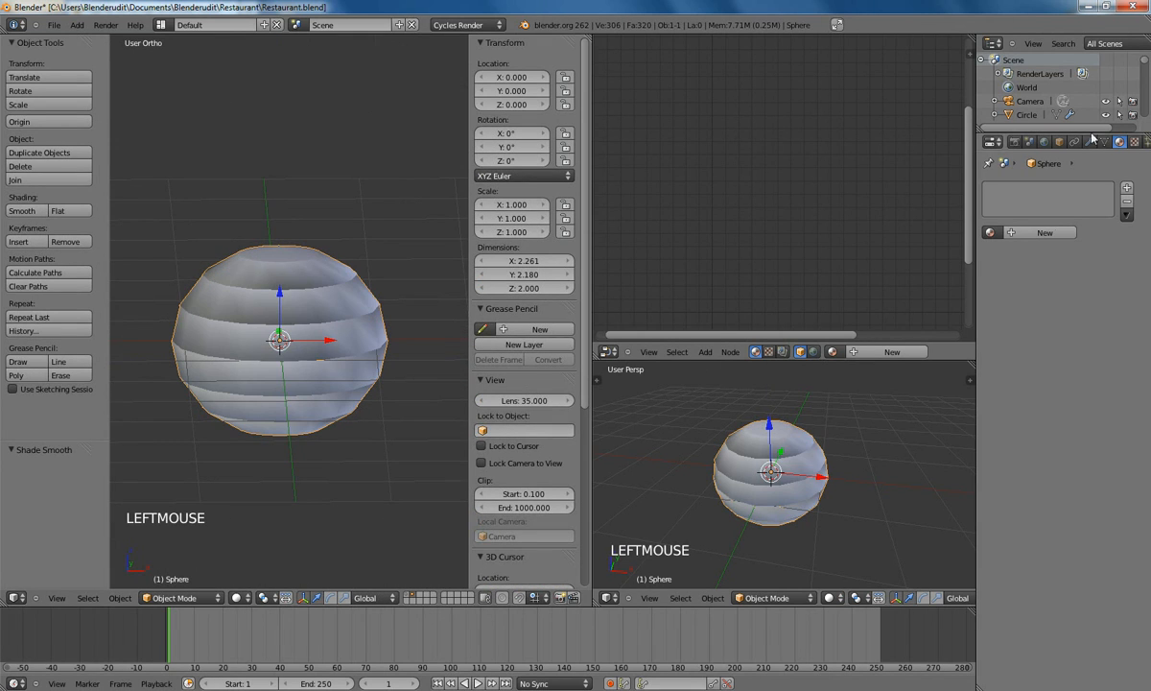
# Step: Add a Subdivision Surface modifier to the sphere with 2 view subdivisions
pyautogui.click(1091, 142)
pyautogui.click(1017, 206)
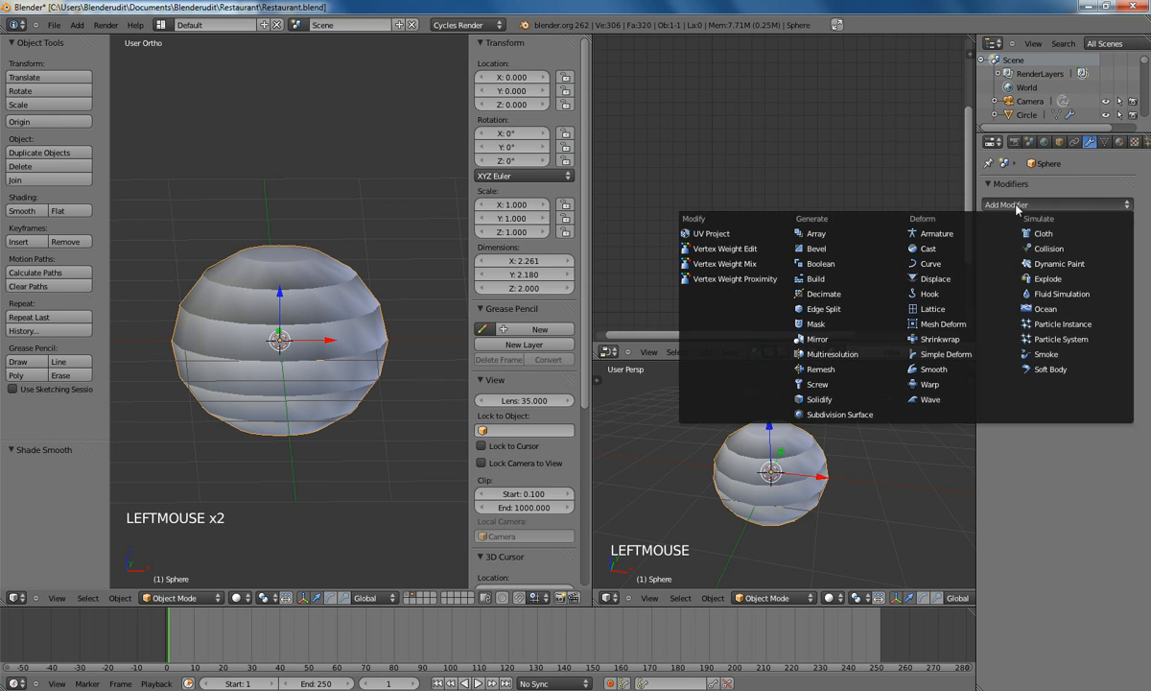
pyautogui.click(820, 414)
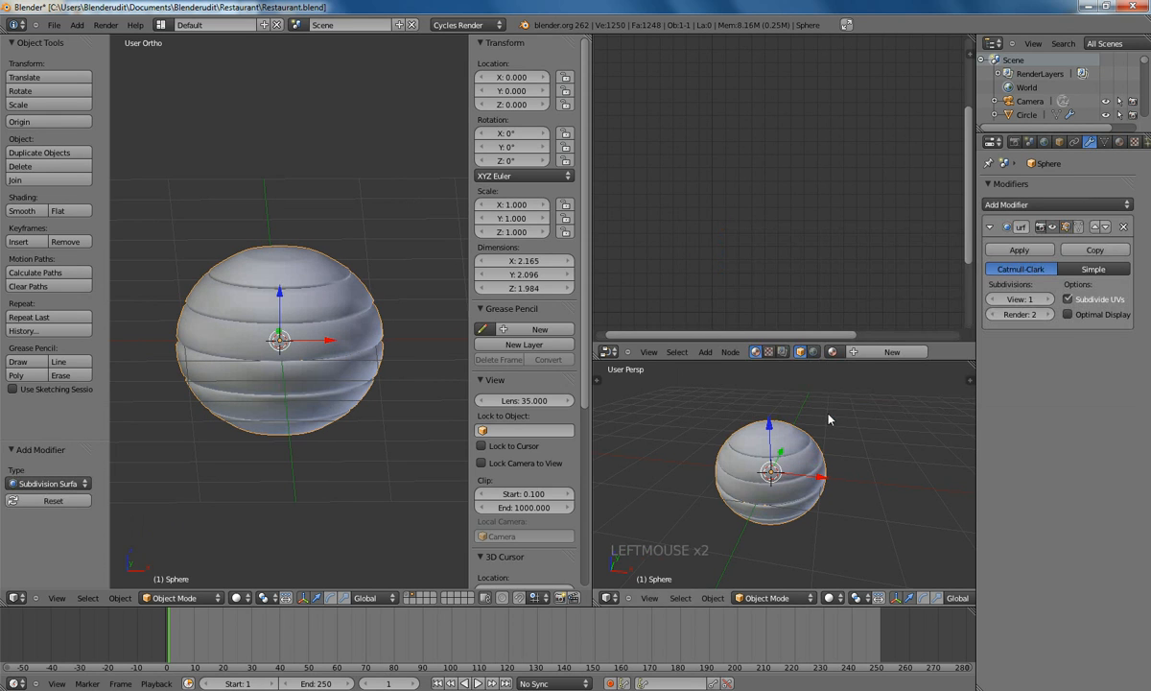
pyautogui.click(1049, 300)
pyautogui.moveTo(290, 314); pyautogui.dragTo(277, 368, button='middle')
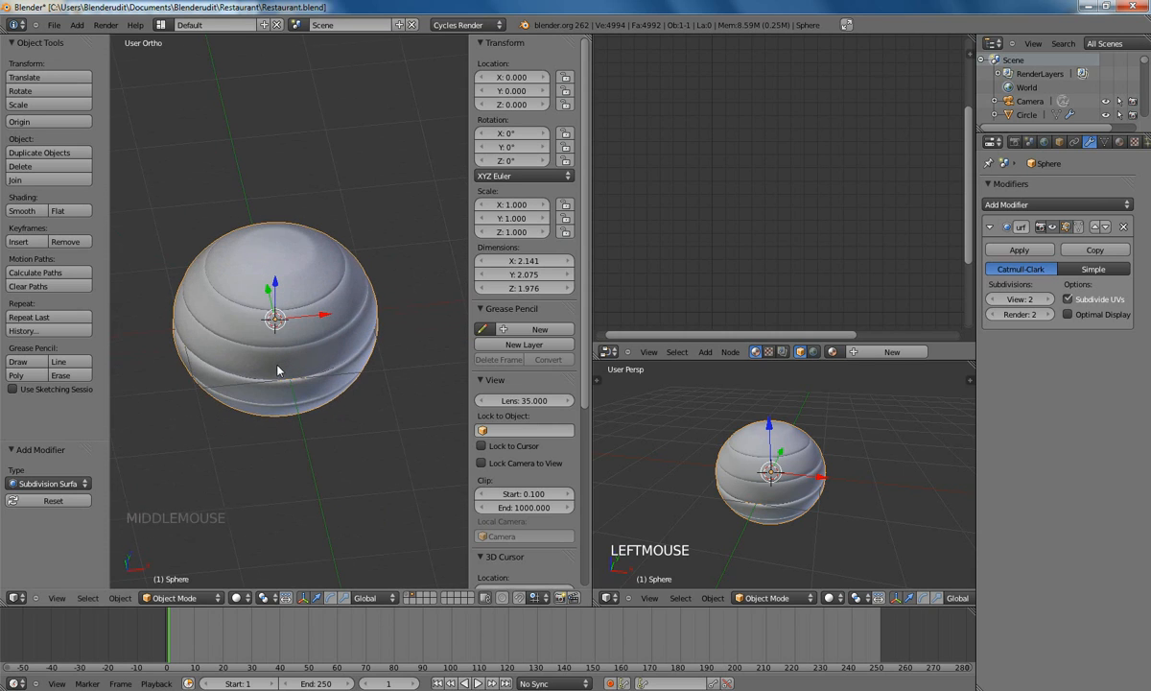
# Step: Edit the sphere with vertex selection and delete the vertex at its top pole
pyautogui.press('KP_1')
pyautogui.keyDown('shift'); pyautogui.moveTo(274, 284); pyautogui.dragTo(278, 379, button='middle'); pyautogui.keyUp('shift')
pyautogui.press('Tab')
pyautogui.moveTo(296, 273); pyautogui.dragTo(276, 317, button='middle')
pyautogui.click(391, 597)
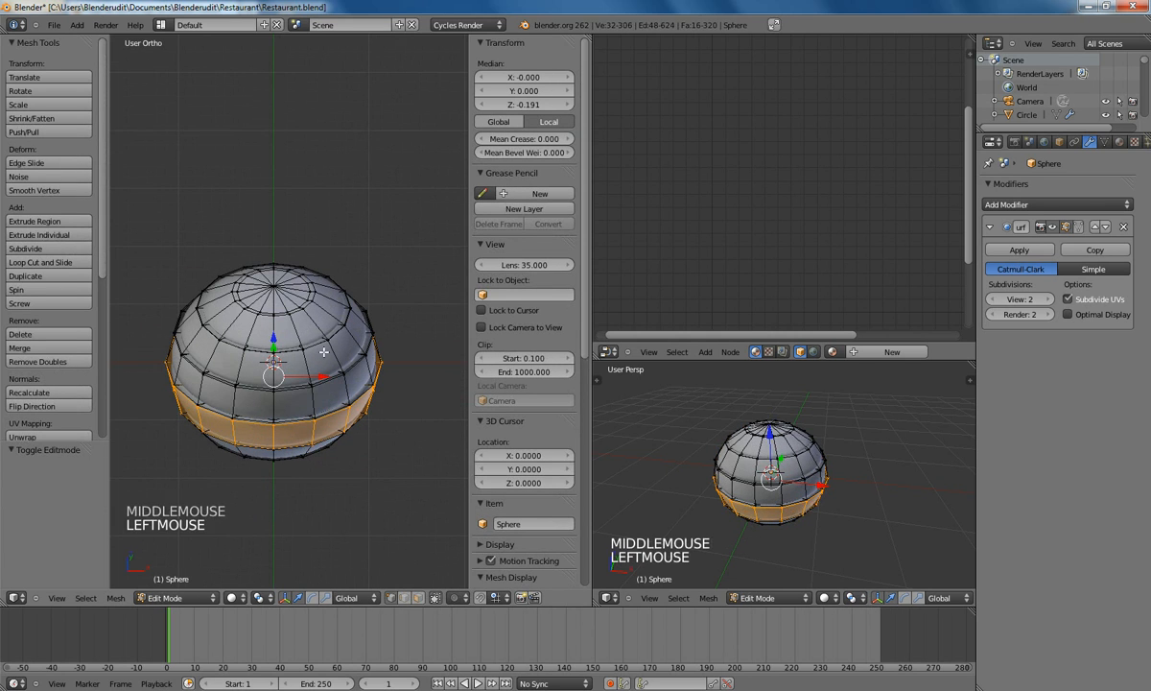
pyautogui.rightClick(274, 285)
pyautogui.press('Delete')
pyautogui.click(272, 285)
pyautogui.press('KP_1')
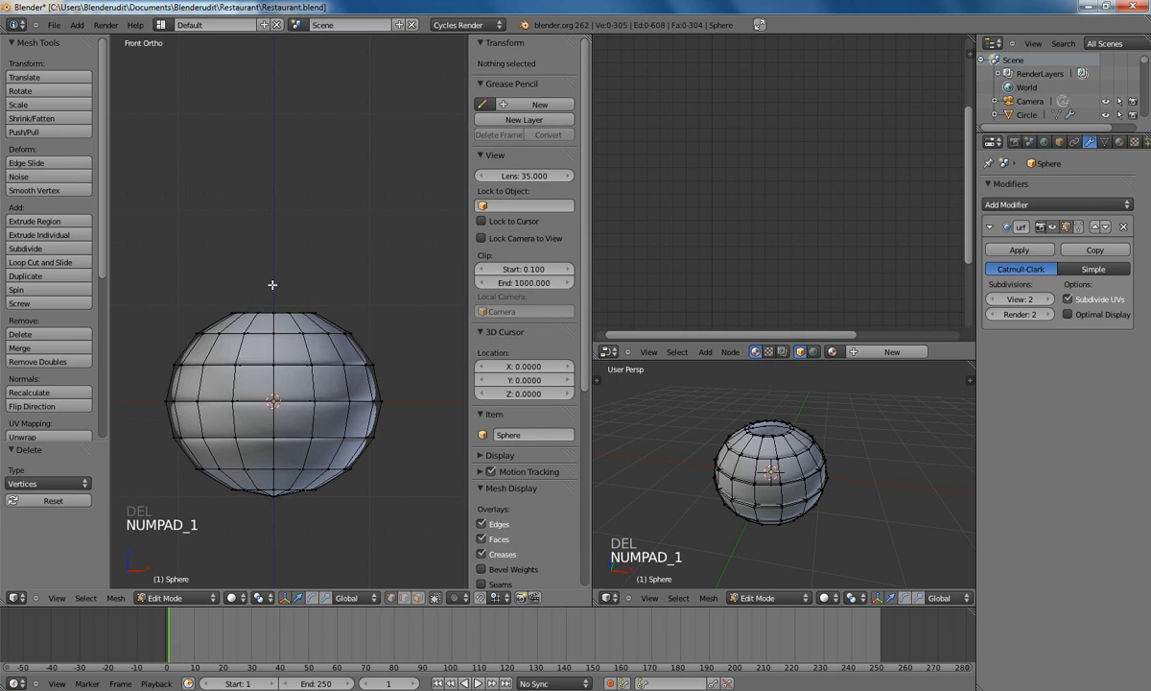
# Step: Switch to wireframe display and add a UV sphere with 16 segments and 8 rings inside the mesh, scaled to about 0.34
pyautogui.press('z')
pyautogui.press('space')
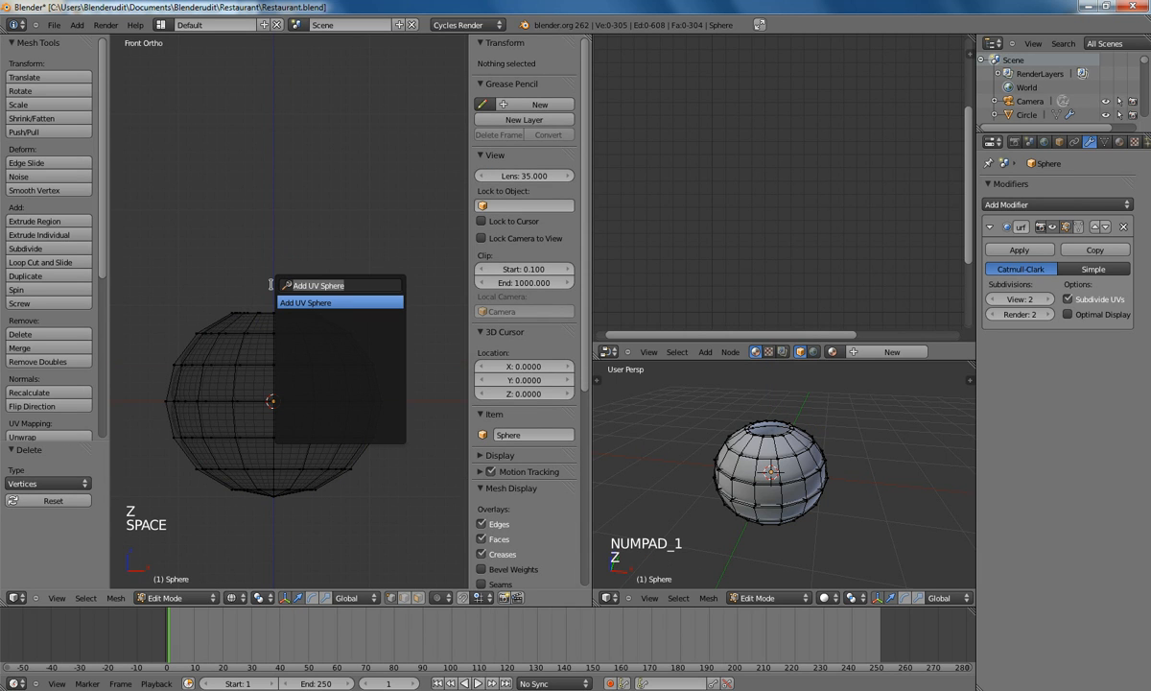
pyautogui.press('Return')
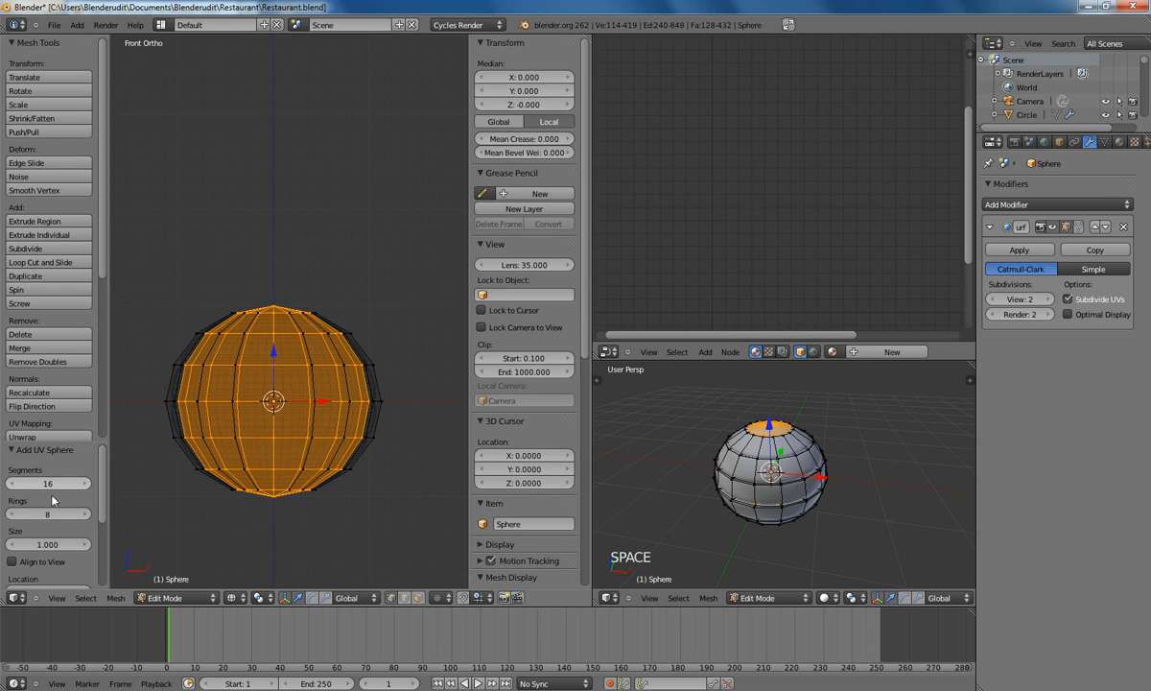
pyautogui.press('s')
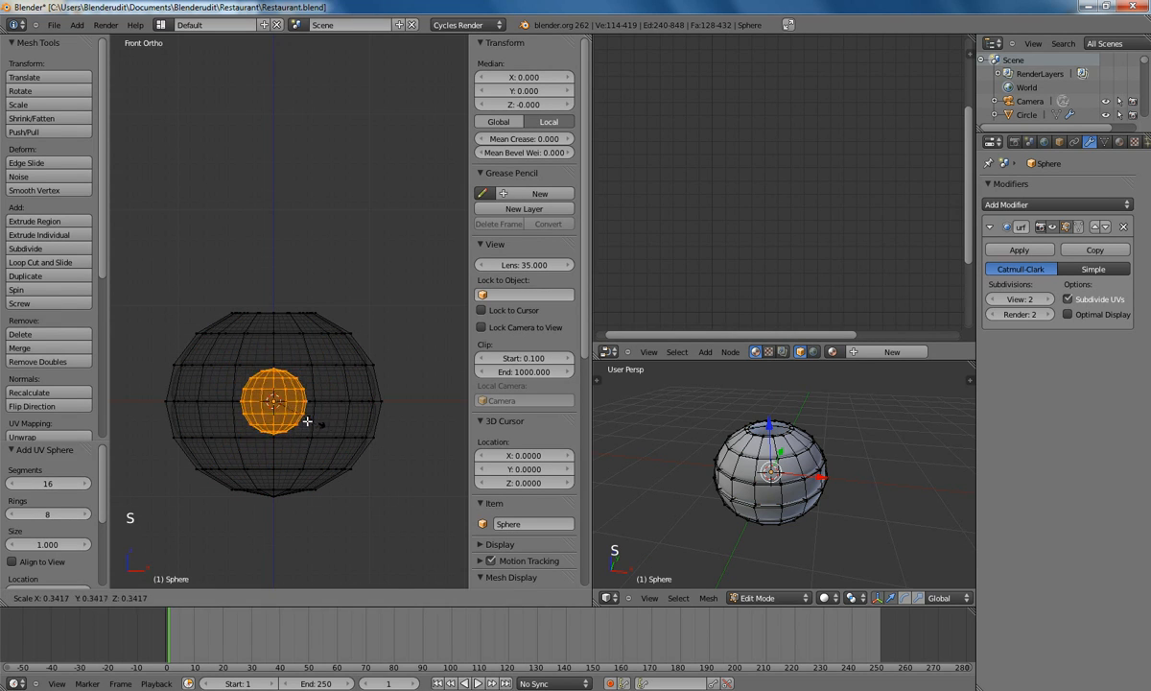
pyautogui.click(347, 450)
# Step: Raise the small sphere along Z to about 1.685, scale it by about 0.598, and shrink it slightly more
pyautogui.press('g')
pyautogui.press('z')
pyautogui.press('s')
pyautogui.press('s')
pyautogui.click(365, 276)
pyautogui.keyDown('shift'); pyautogui.moveTo(355, 258); pyautogui.dragTo(402, 384, button='middle'); pyautogui.keyUp('shift')
pyautogui.scroll(4, 375, 378)
pyautogui.press('s')
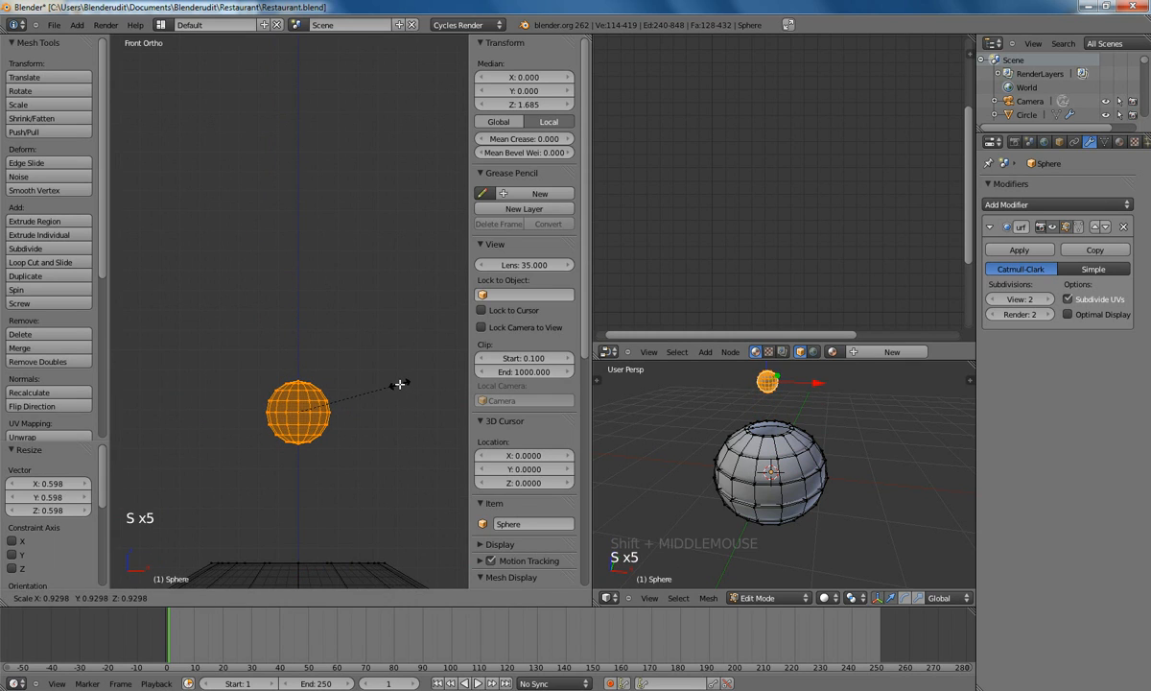
pyautogui.click(382, 386)
# Step: Select the top pole and uppermost ring of the small sphere and delete these vertices
pyautogui.press('a')
pyautogui.scroll(2, 266, 390)
pyautogui.press('b')
pyautogui.moveTo(257, 389); pyautogui.dragTo(339, 422)
pyautogui.press('Delete')
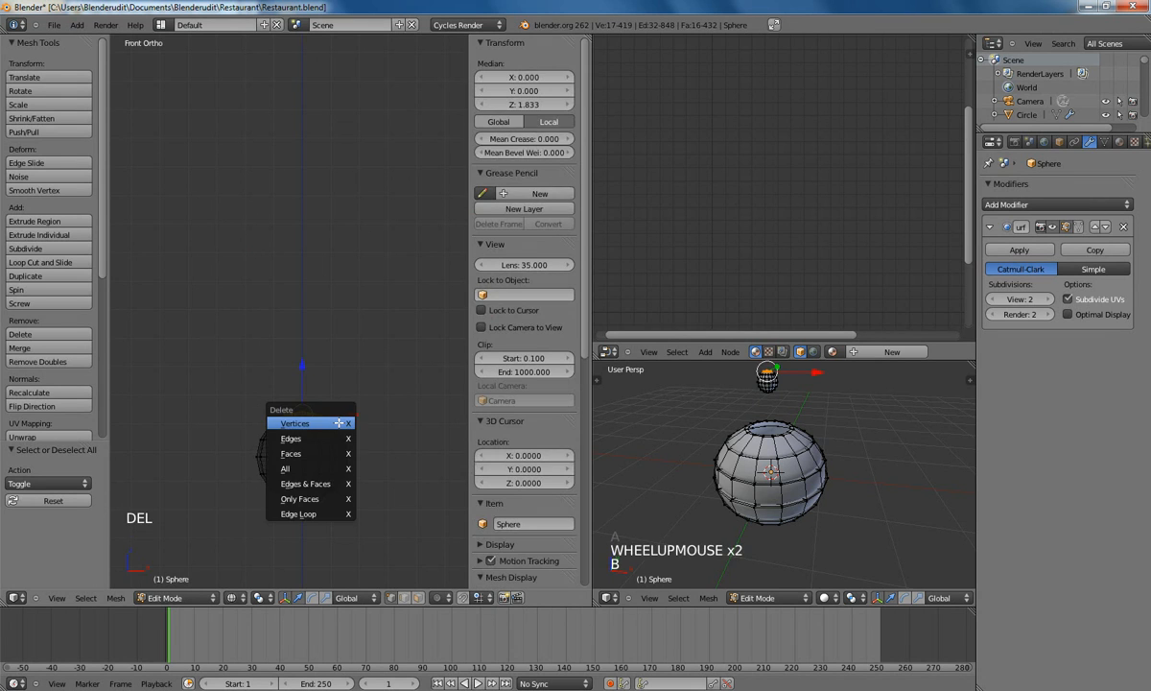
pyautogui.click(307, 493)
# Step: Raise the small sphere's open top ring by about 0.096 along Z and narrow it by a scale of about 0.481
pyautogui.press('b')
pyautogui.moveTo(239, 420); pyautogui.dragTo(357, 436)
pyautogui.press('g')
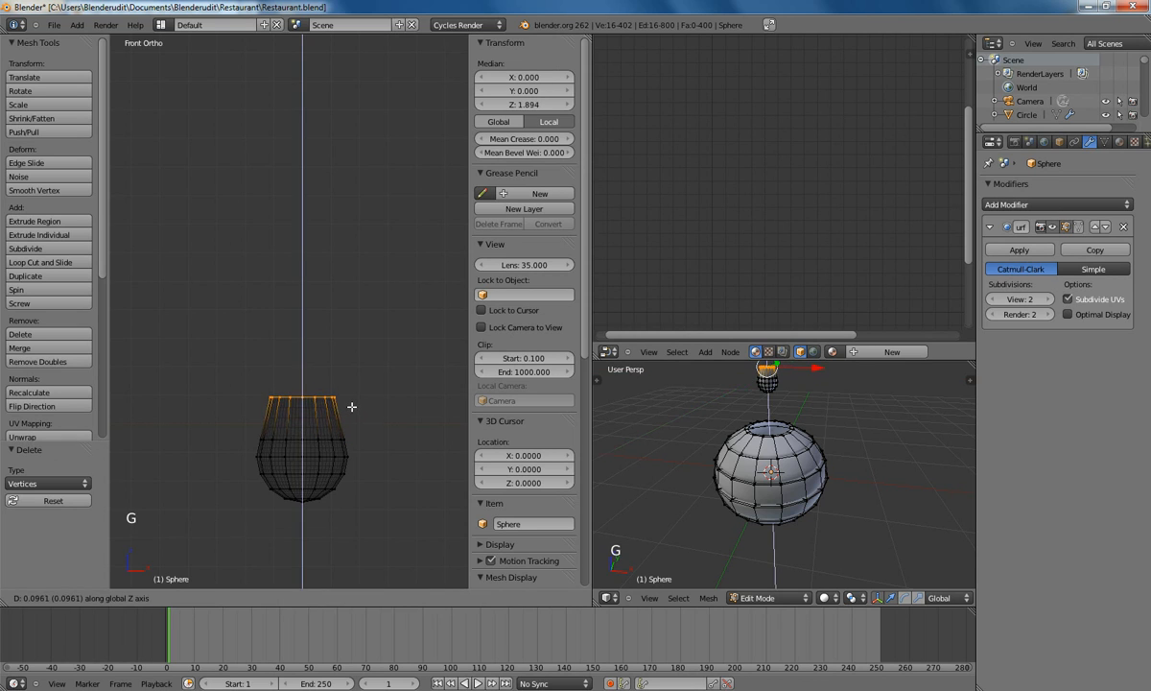
pyautogui.click(351, 389)
pyautogui.press('s')
pyautogui.press('s')
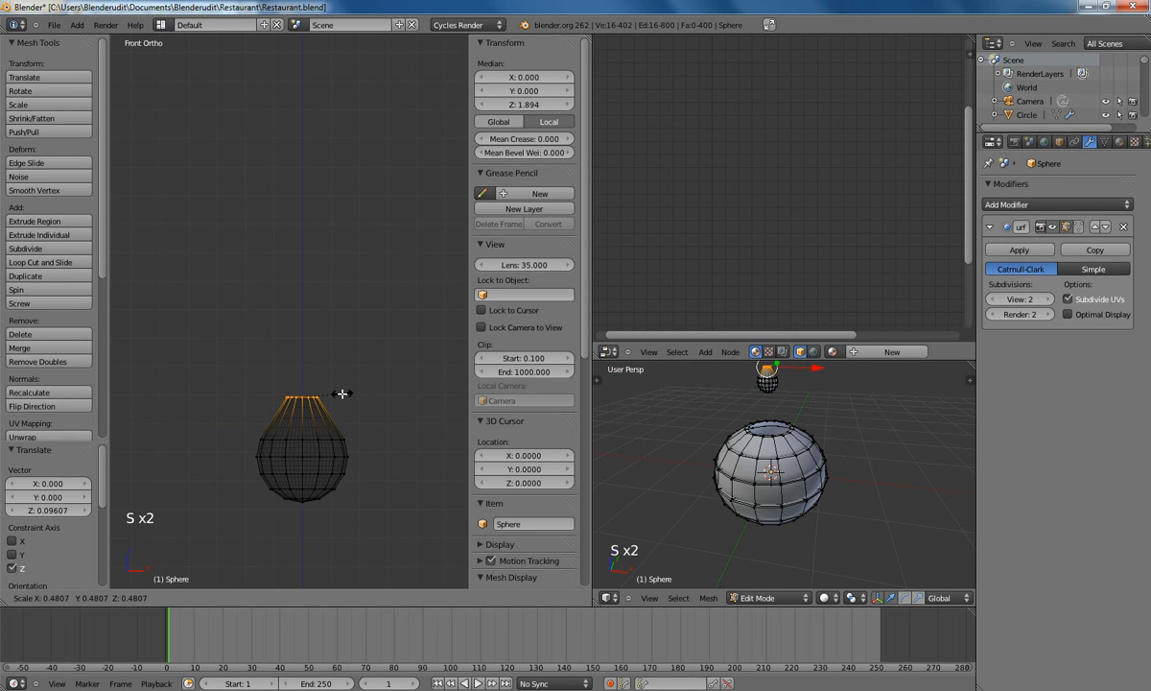
pyautogui.click(342, 393)
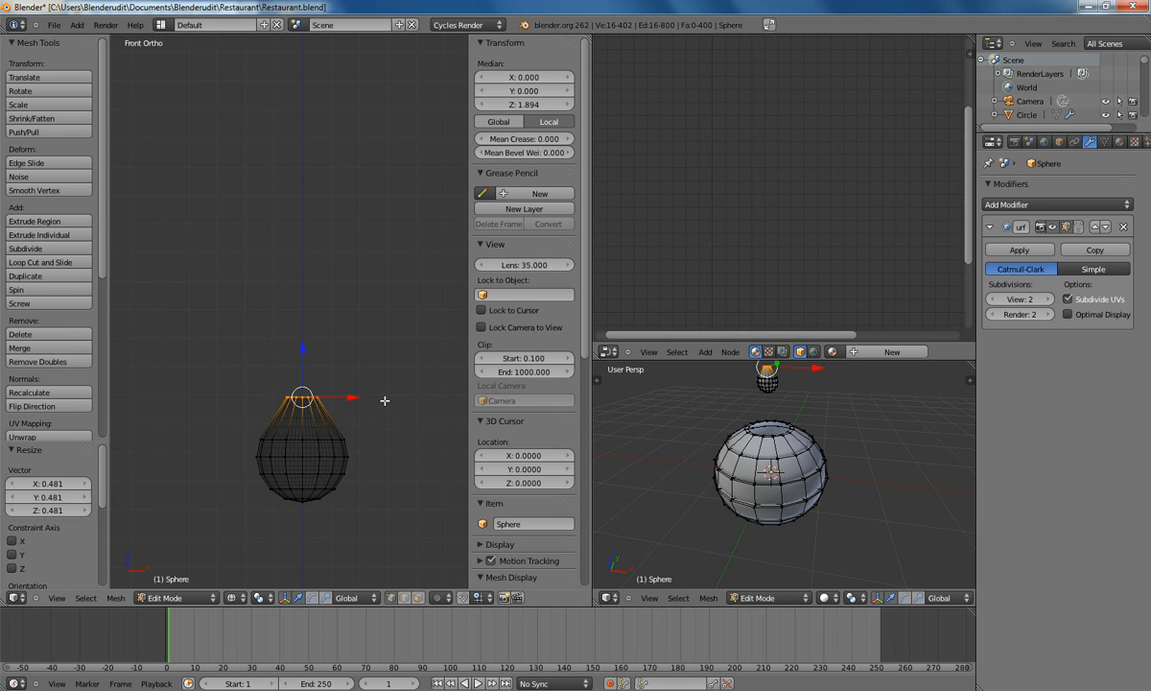
# Step: Extrude the neck ring in place, widen it by about 1.635, and extrude it up along Z to about 2.004 as a socket
pyautogui.press('e')
pyautogui.click(381, 389)
pyautogui.press('s')
pyautogui.press('s')
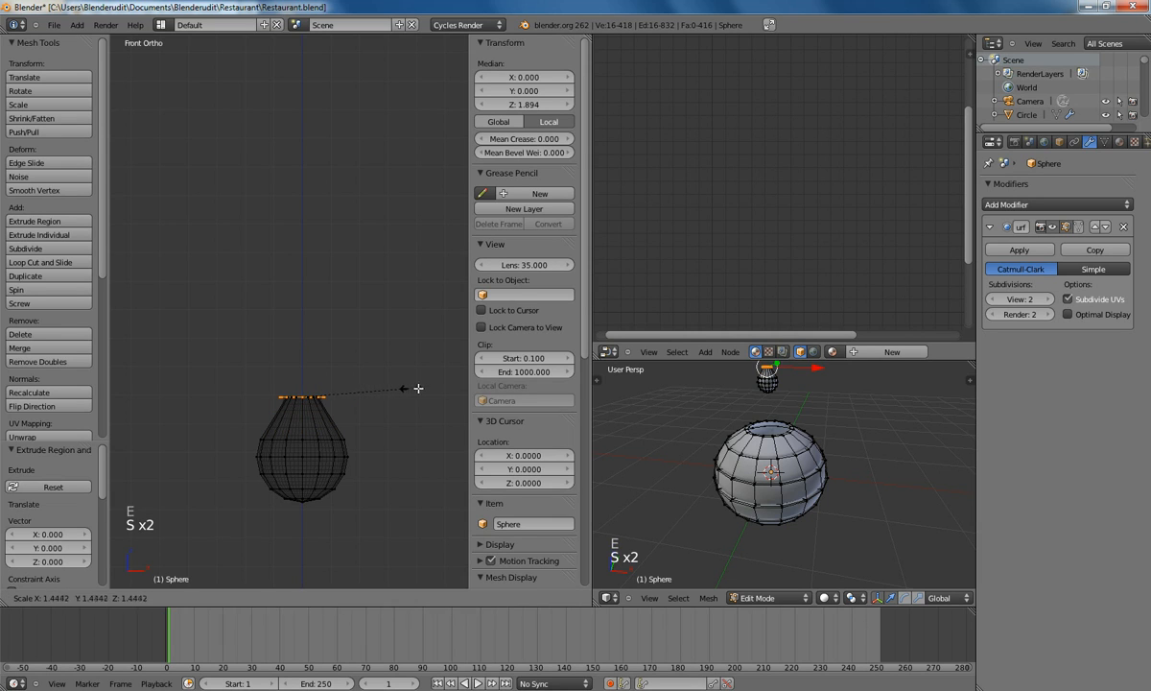
pyautogui.click(427, 391)
pyautogui.press('e')
pyautogui.press('e')
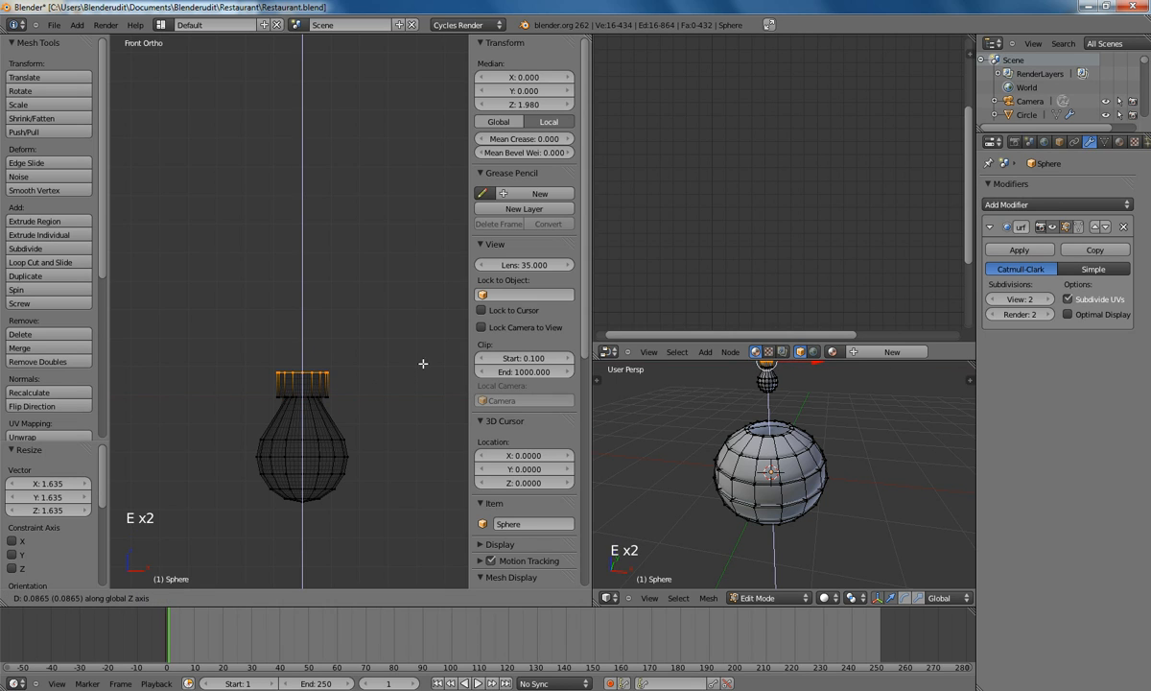
pyautogui.click(419, 357)
# Step: Extrude the socket's top ring in place and scale it inward by about 0.559
pyautogui.press('e')
pyautogui.press('e')
pyautogui.press('s')
pyautogui.press('s')
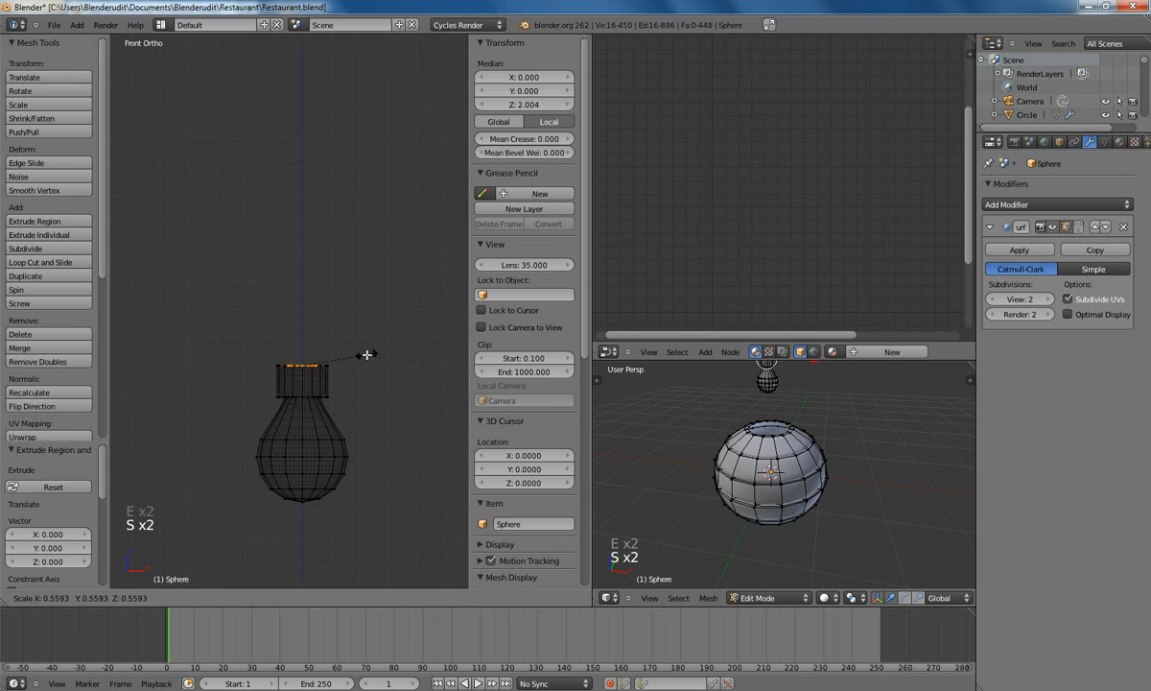
pyautogui.click(367, 355)
# Step: Try extruding the inner ring upward by about 0.886 along Z, and undo the extrusion
pyautogui.press('e')
pyautogui.press('e')
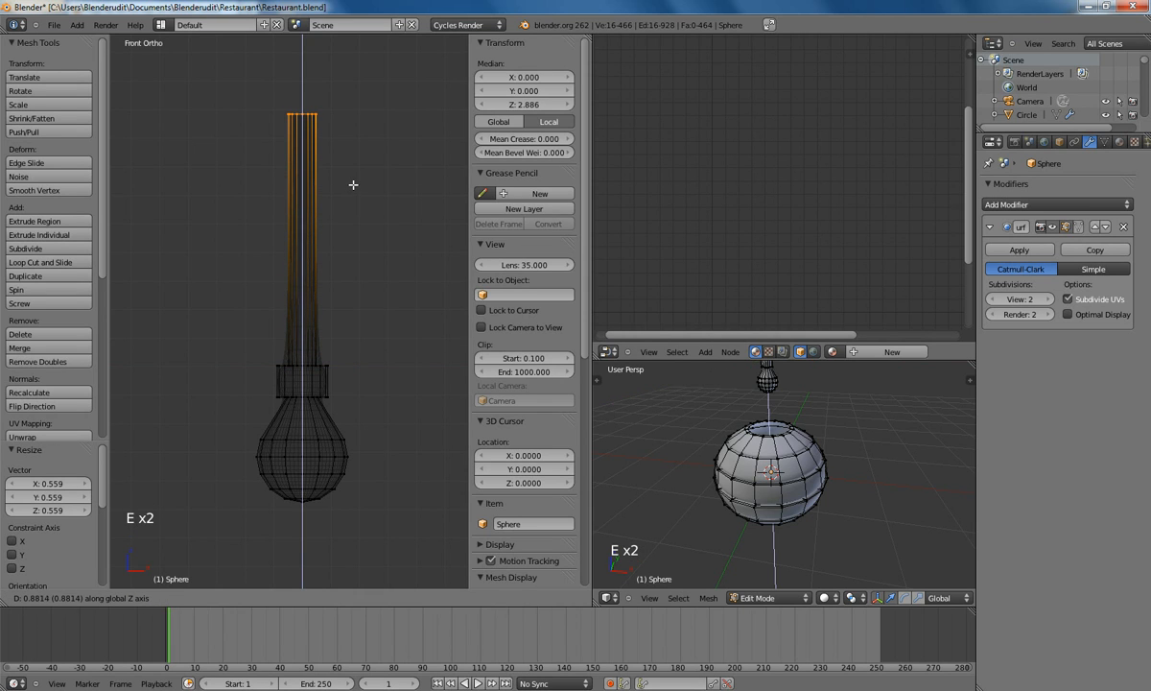
pyautogui.click(353, 184)
pyautogui.scroll(-5, 369, 389)
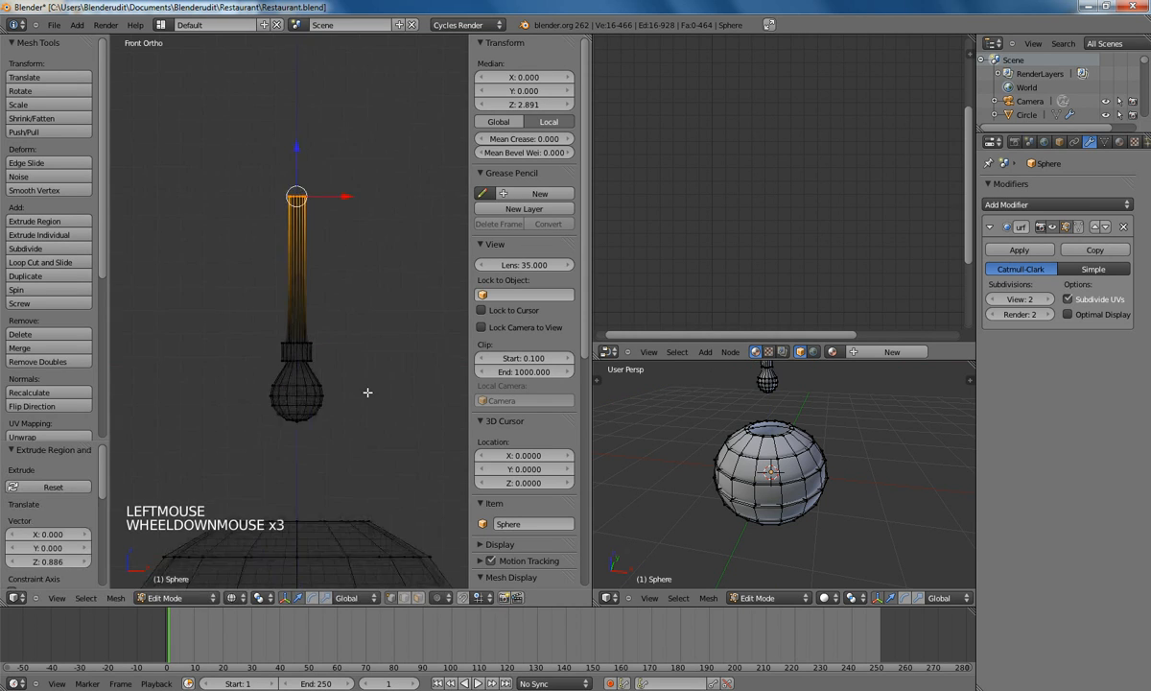
pyautogui.hotkey('ctrl', 'z')
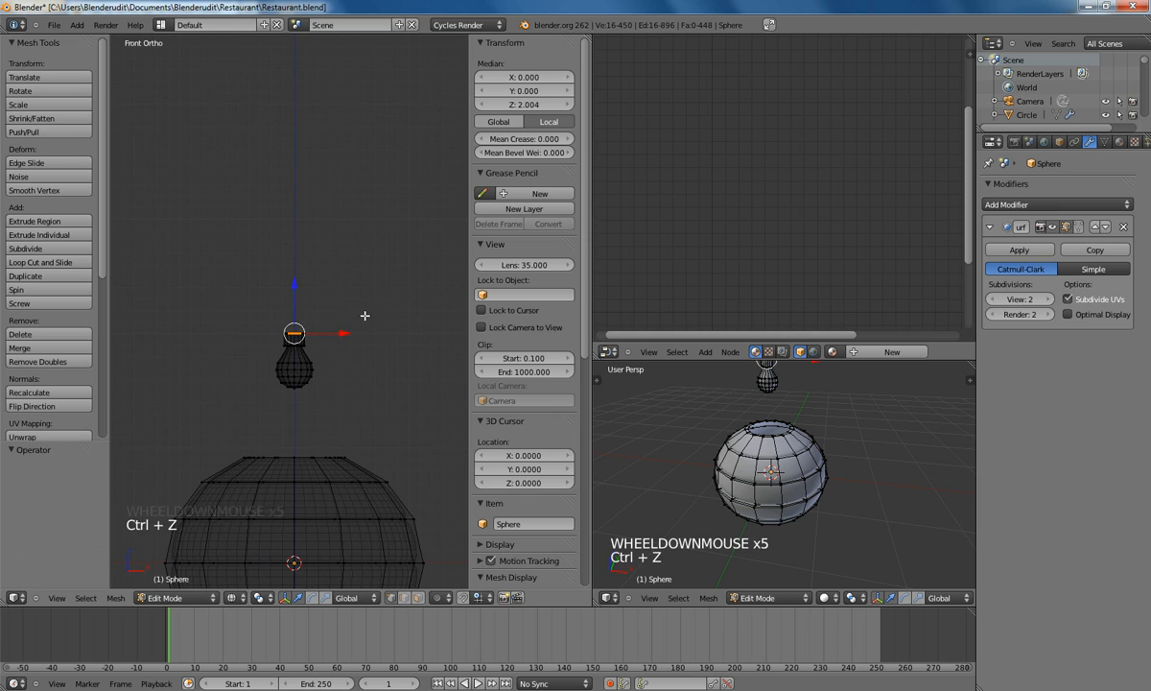
# Step: Scale the inner ring on top of the socket down by about 0.607
pyautogui.scroll(4, 367, 391)
pyautogui.press('s')
pyautogui.press('s')
pyautogui.press('s')
pyautogui.press('s')
pyautogui.press('s')
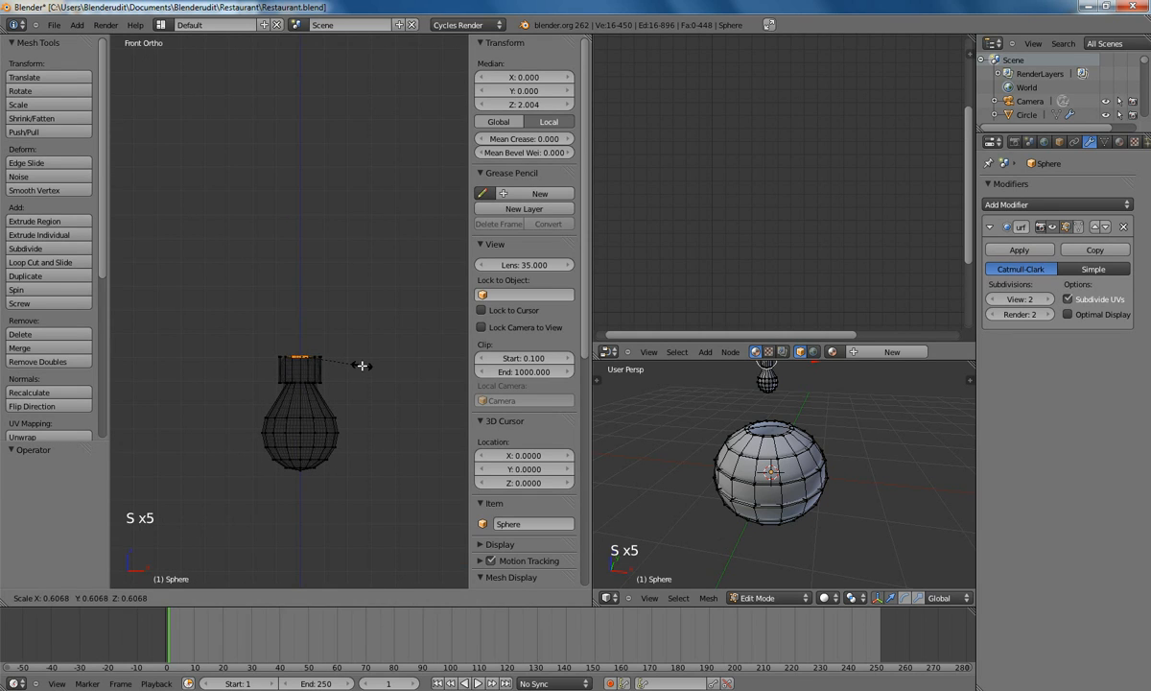
pyautogui.click(362, 366)
# Step: Extrude the inner ring up about 3.397 along Z as a long cord and raise its upper end further along Z
pyautogui.scroll(-7, 387, 437)
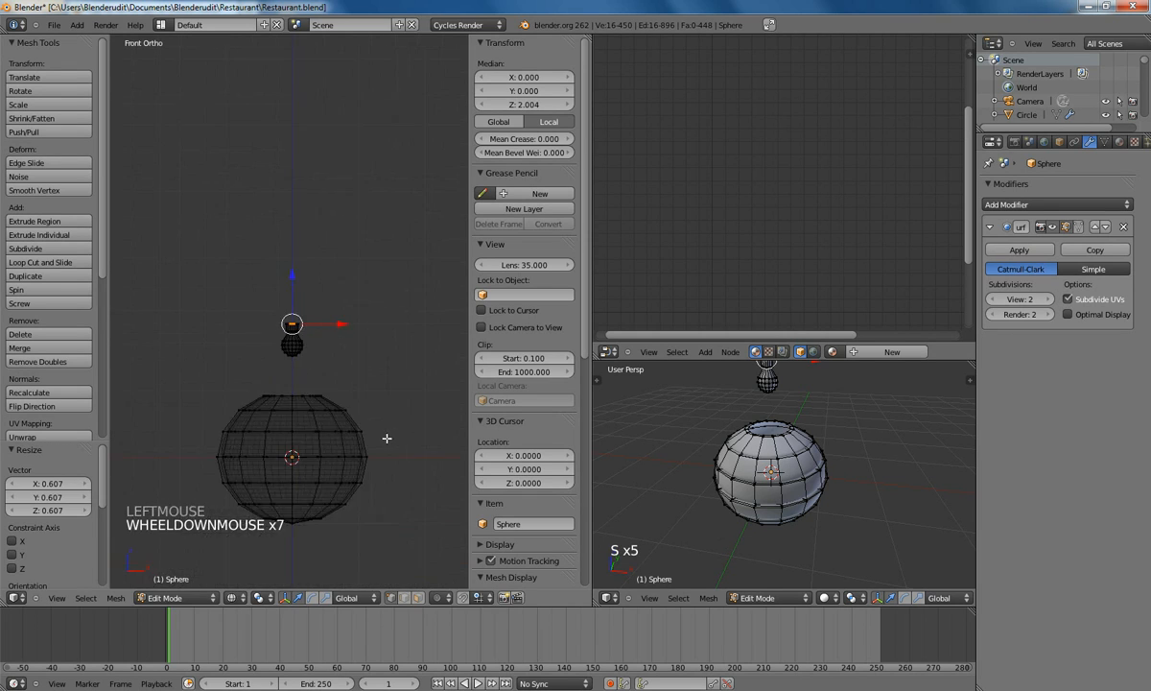
pyautogui.press('e')
pyautogui.press('e')
pyautogui.press('e')
pyautogui.press('e')
pyautogui.press('e')
pyautogui.press('e')
pyautogui.press('e')
pyautogui.press('e')
pyautogui.click(369, 241)
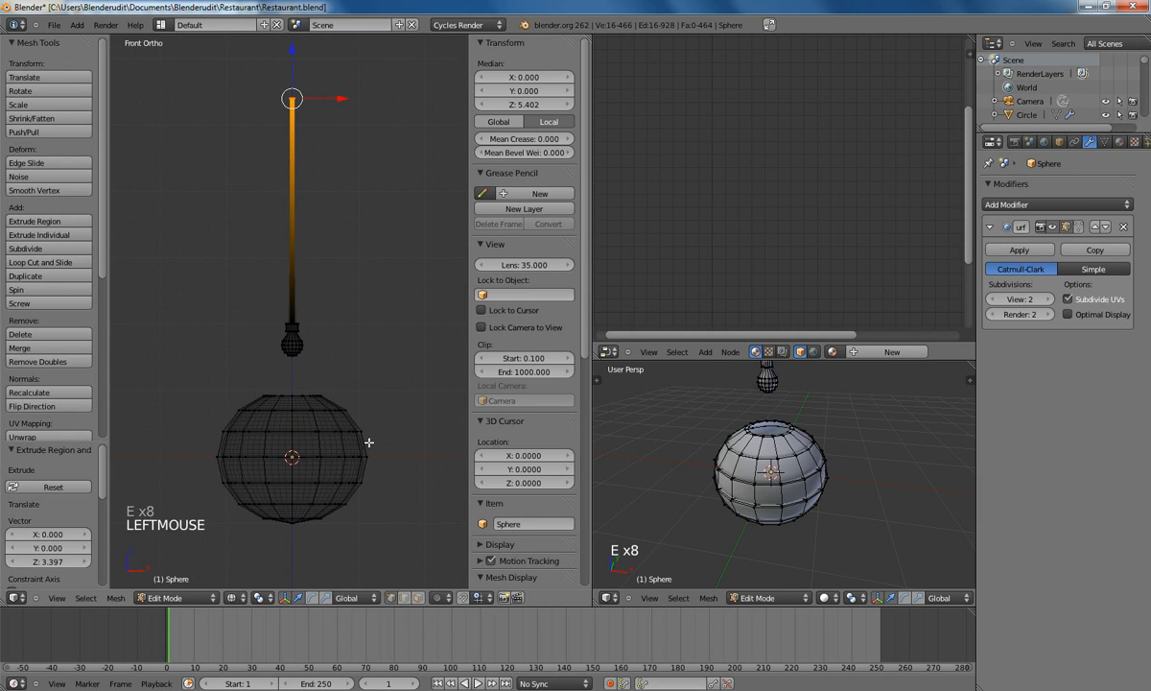
pyautogui.scroll(-2, 367, 393)
pyautogui.press('g')
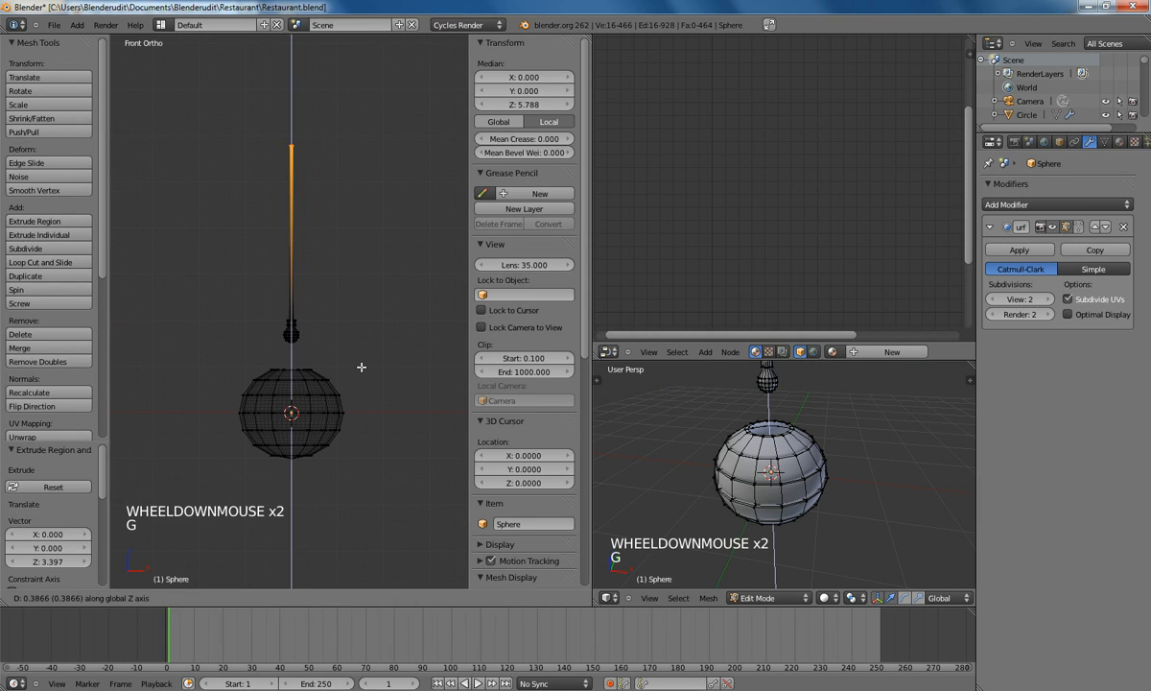
pyautogui.click(361, 368)
# Step: Select the whole bulb, socket and cord and lower them by about 1.391 along Z into the ribbed sphere
pyautogui.press('a')
pyautogui.scroll(1, 359, 368)
pyautogui.scroll(2, 359, 369)
pyautogui.scroll(-4, 280, 216)
pyautogui.press('b')
pyautogui.moveTo(244, 147); pyautogui.dragTo(329, 347)
pyautogui.scroll(5, 349, 236)
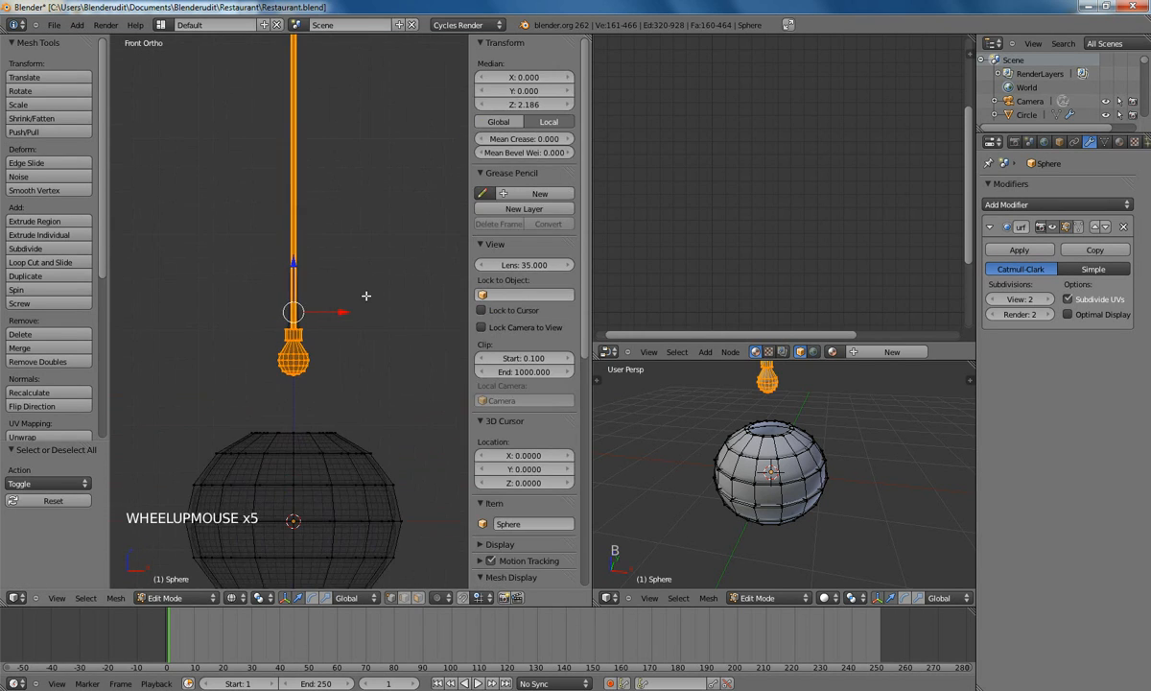
pyautogui.press('g')
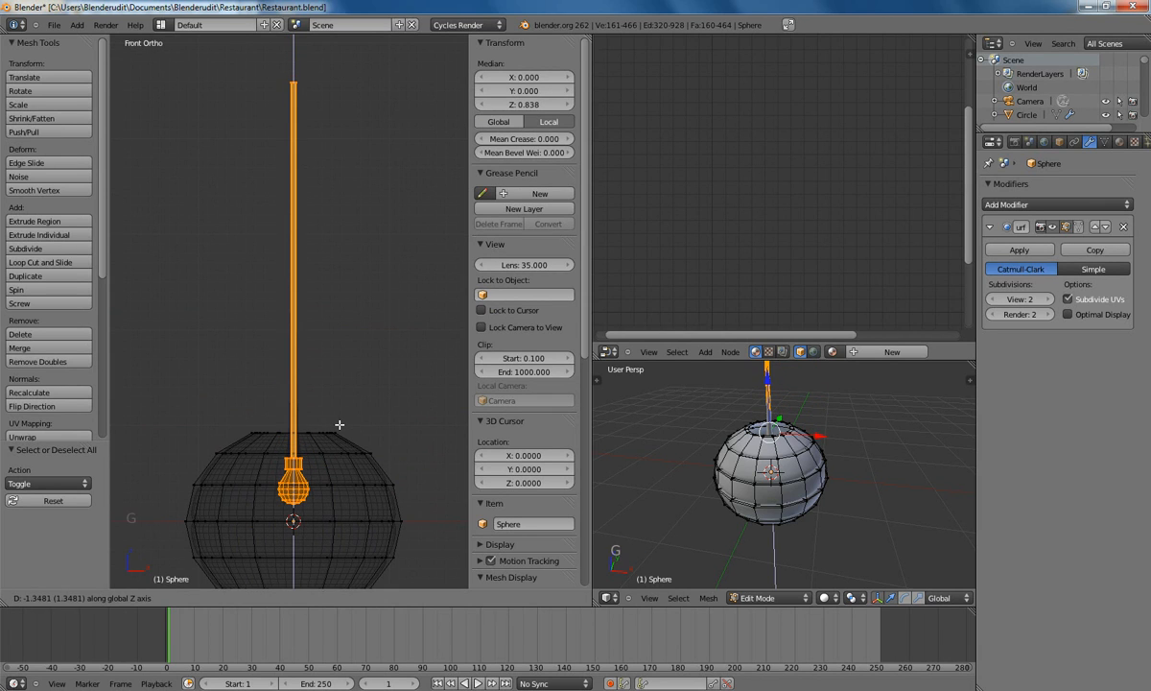
pyautogui.click(340, 429)
pyautogui.scroll(-1, 340, 299)
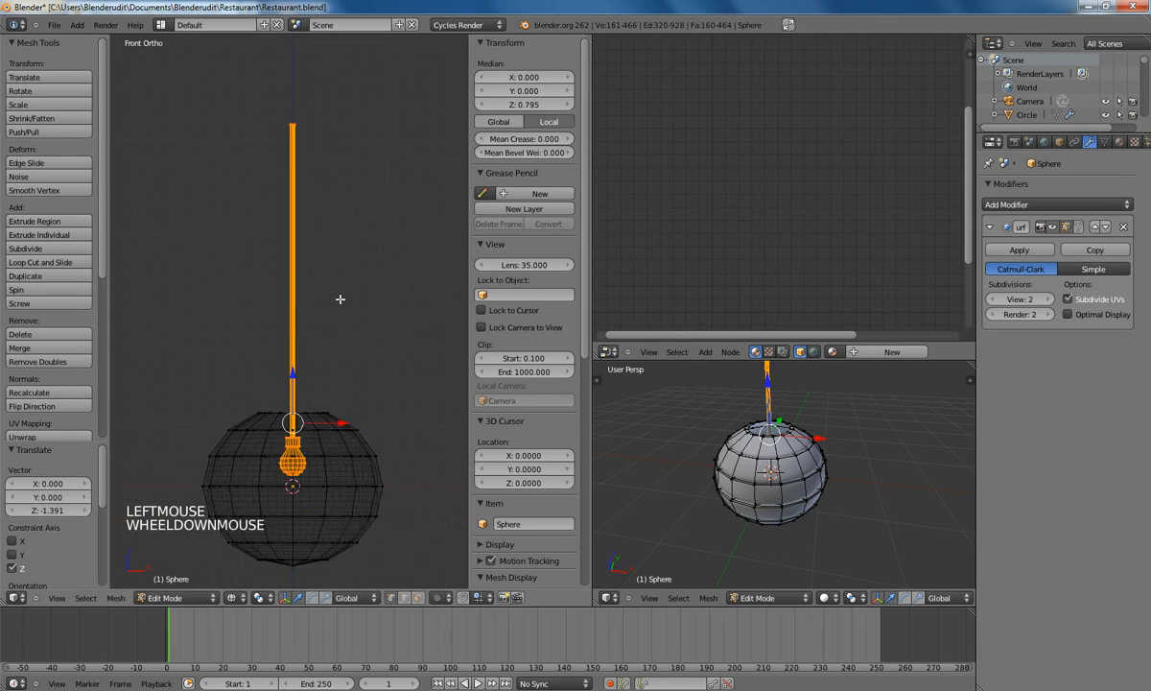
# Step: Select the cord's upper end and raise it along Z until the whole lamp is about 6.98 units tall
pyautogui.scroll(-3, 339, 300)
pyautogui.press('a')
pyautogui.press('b')
pyautogui.moveTo(268, 198); pyautogui.dragTo(348, 234)
pyautogui.press('g')
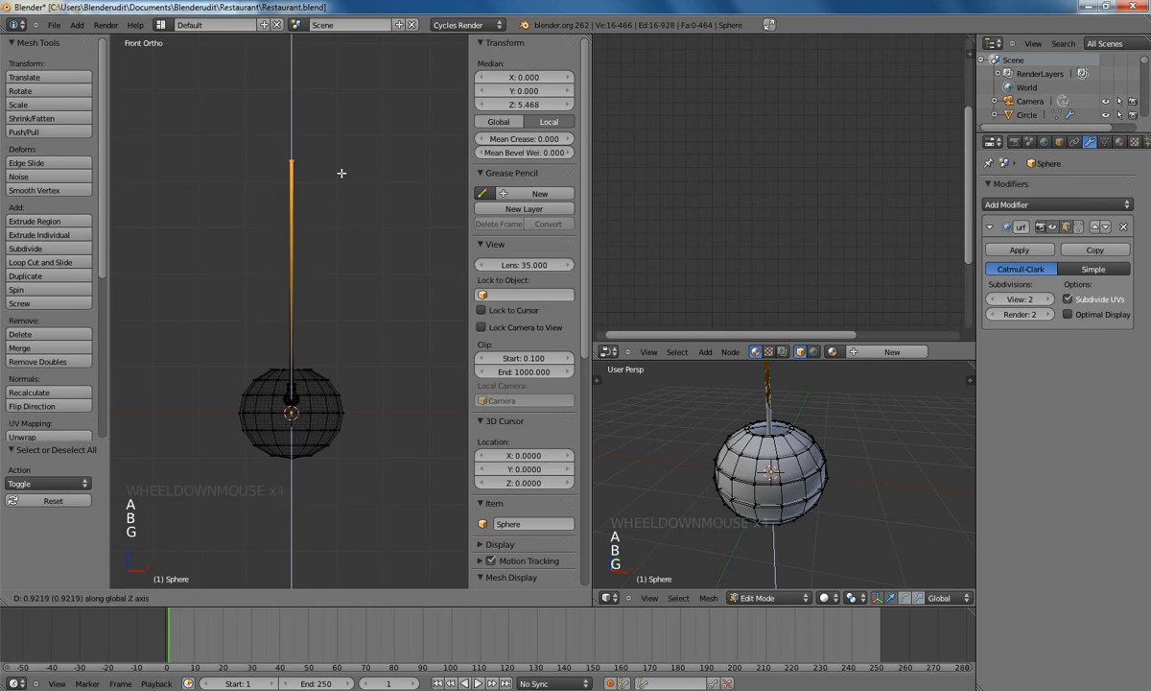
pyautogui.click(341, 167)
# Step: Deselect the mesh, return to Object Mode with solid display, and check the lamp from an angle and the front
pyautogui.press('a')
pyautogui.press('Tab')
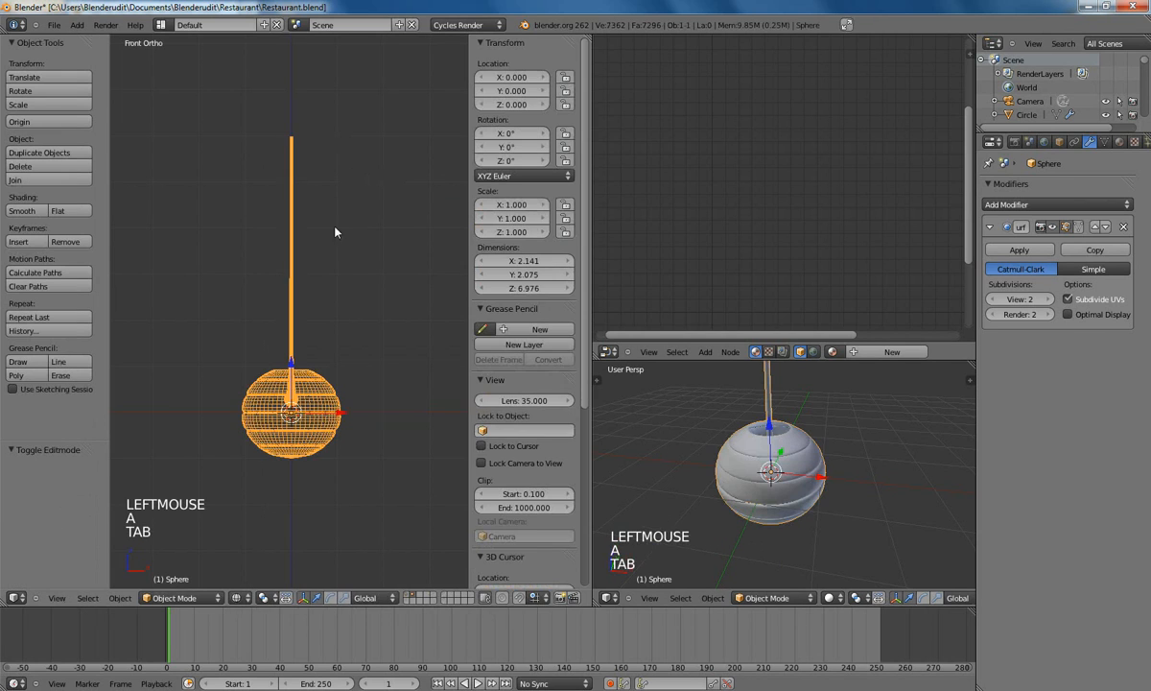
pyautogui.press('z')
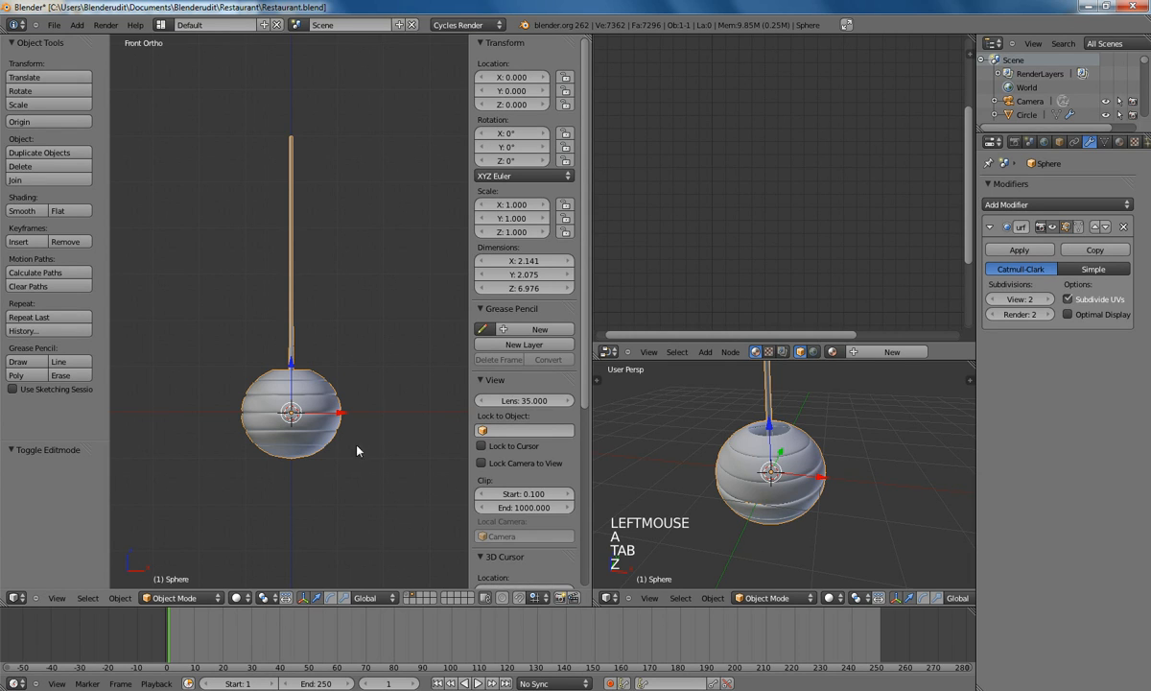
pyautogui.moveTo(297, 310); pyautogui.dragTo(316, 272, button='middle')
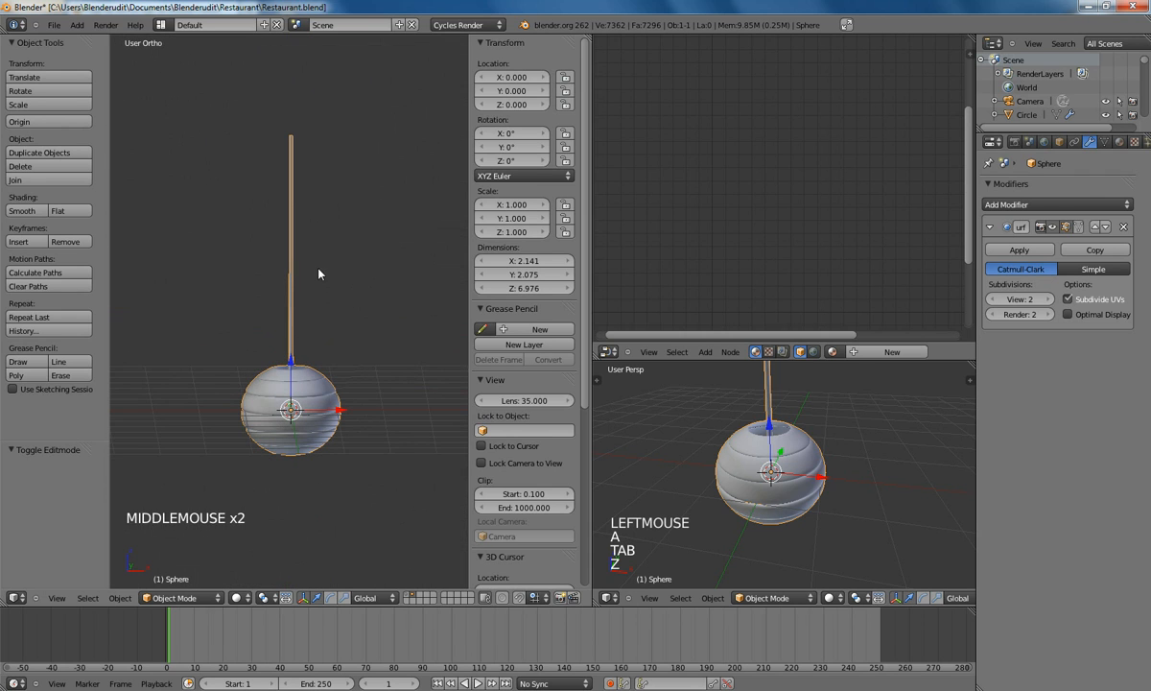
pyautogui.press('KP_1')
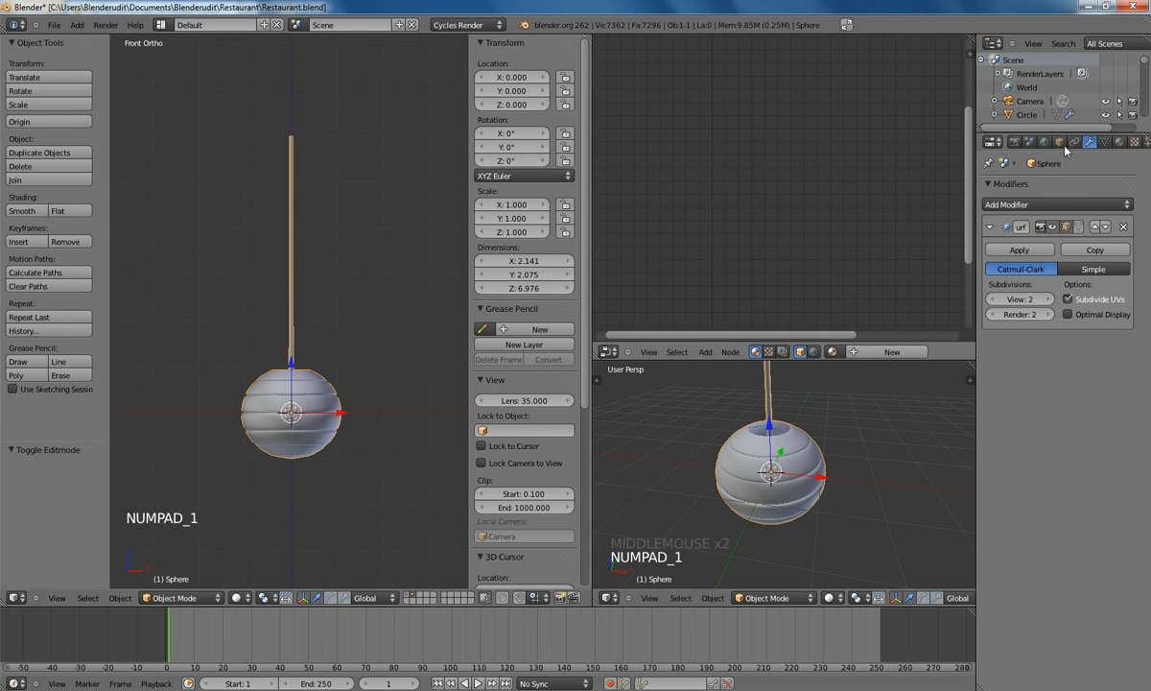
# Step: Create a new material for the lamp and name it Lampe
pyautogui.click(1121, 142)
pyautogui.click(957, 219)
pyautogui.click(1017, 233)
pyautogui.write('L')
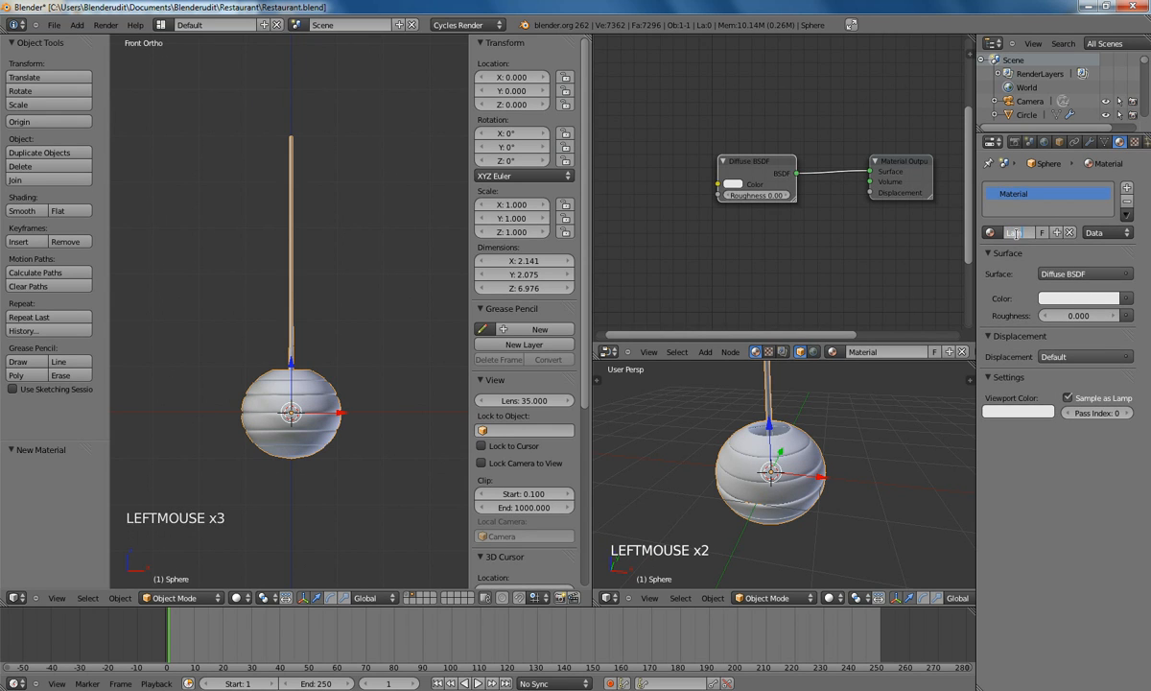
pyautogui.write('ampe')
pyautogui.press('Return')
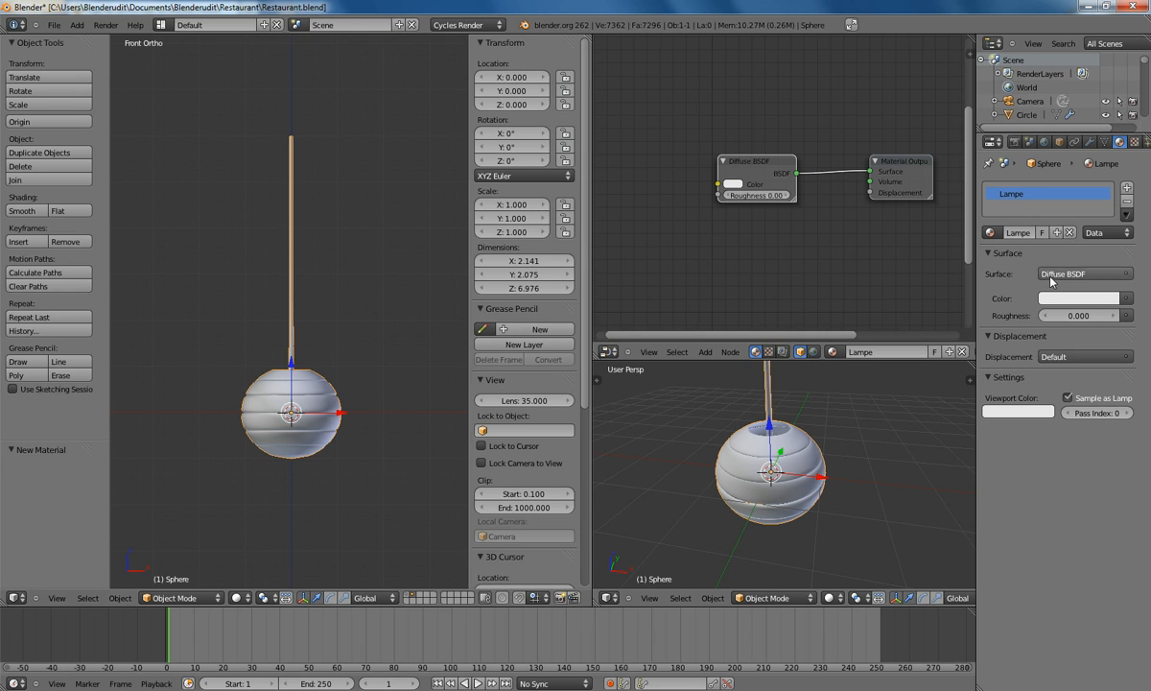
# Step: Set the Lampe surface to a Mix Shader of Transparent BSDF and Translucent BSDF with a factor of 0.9
pyautogui.click(1075, 273)
pyautogui.click(975, 439)
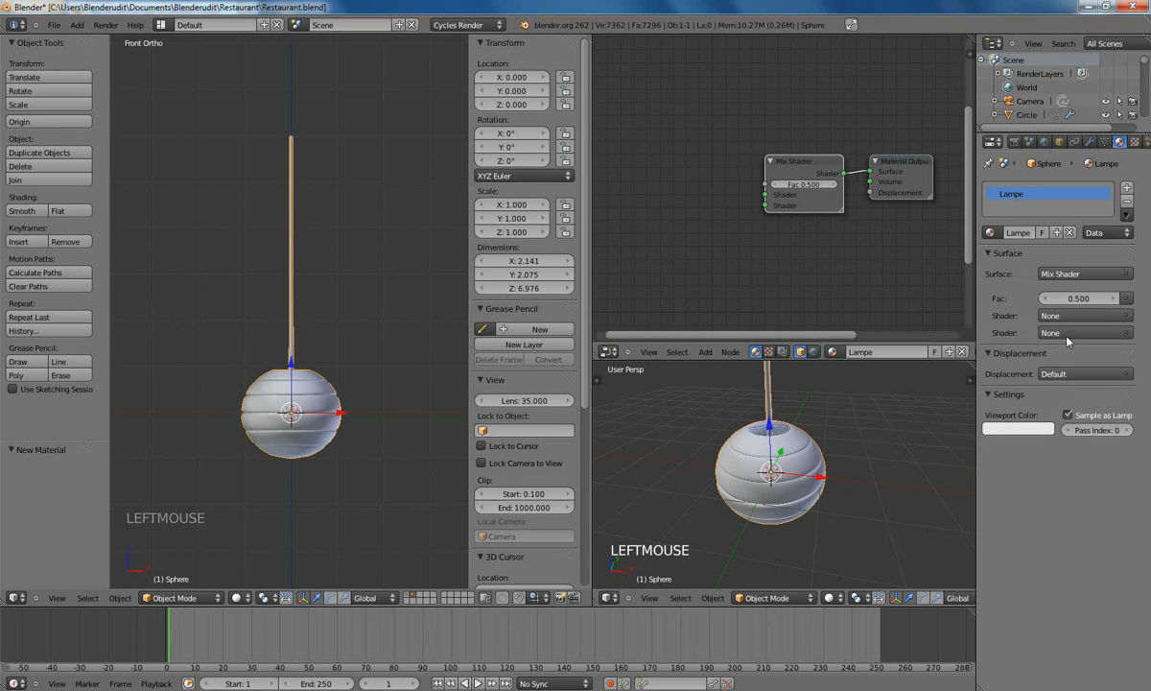
pyautogui.click(1055, 316)
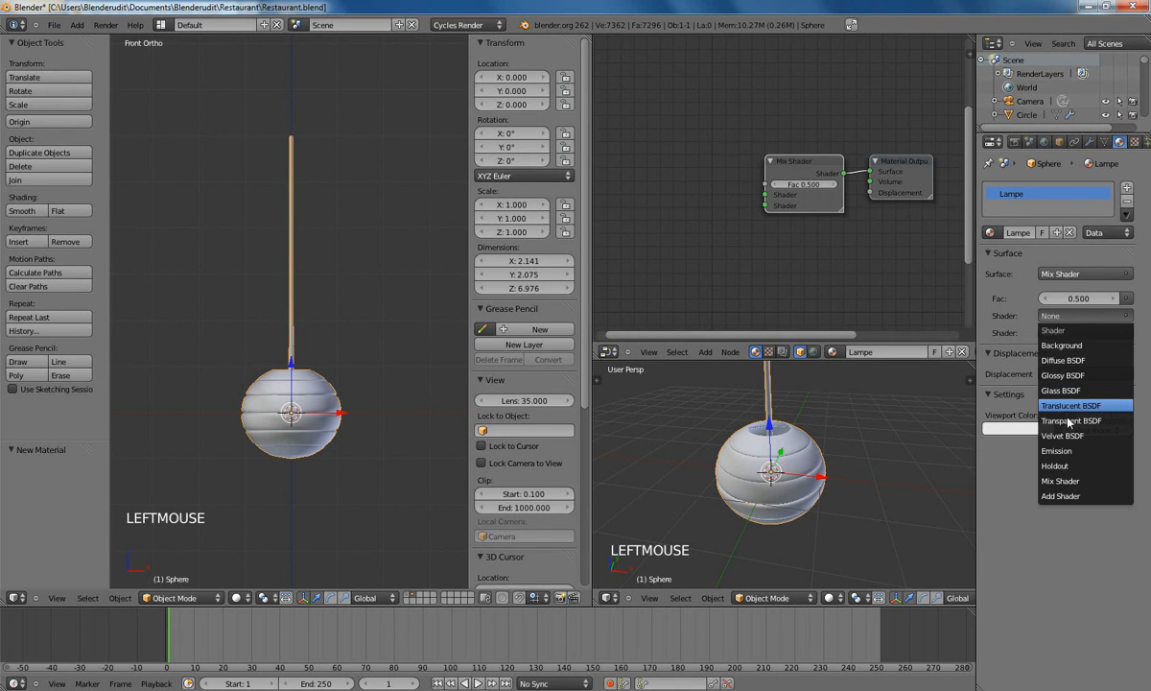
pyautogui.click(1072, 421)
pyautogui.click(1075, 351)
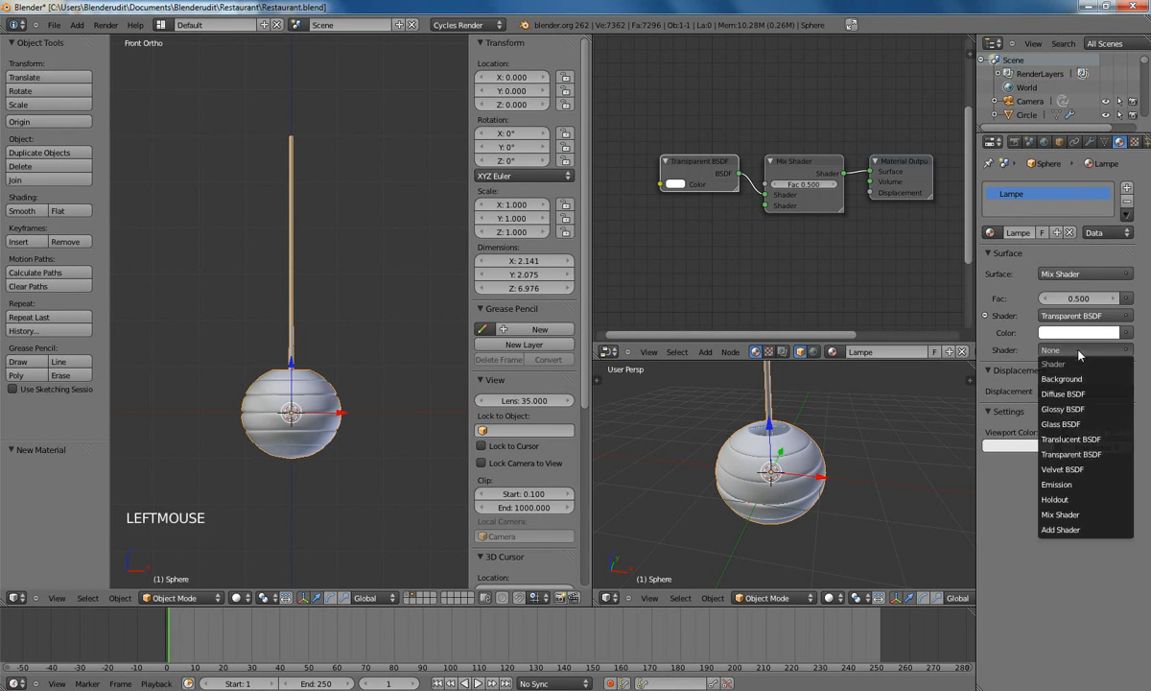
pyautogui.click(1037, 416)
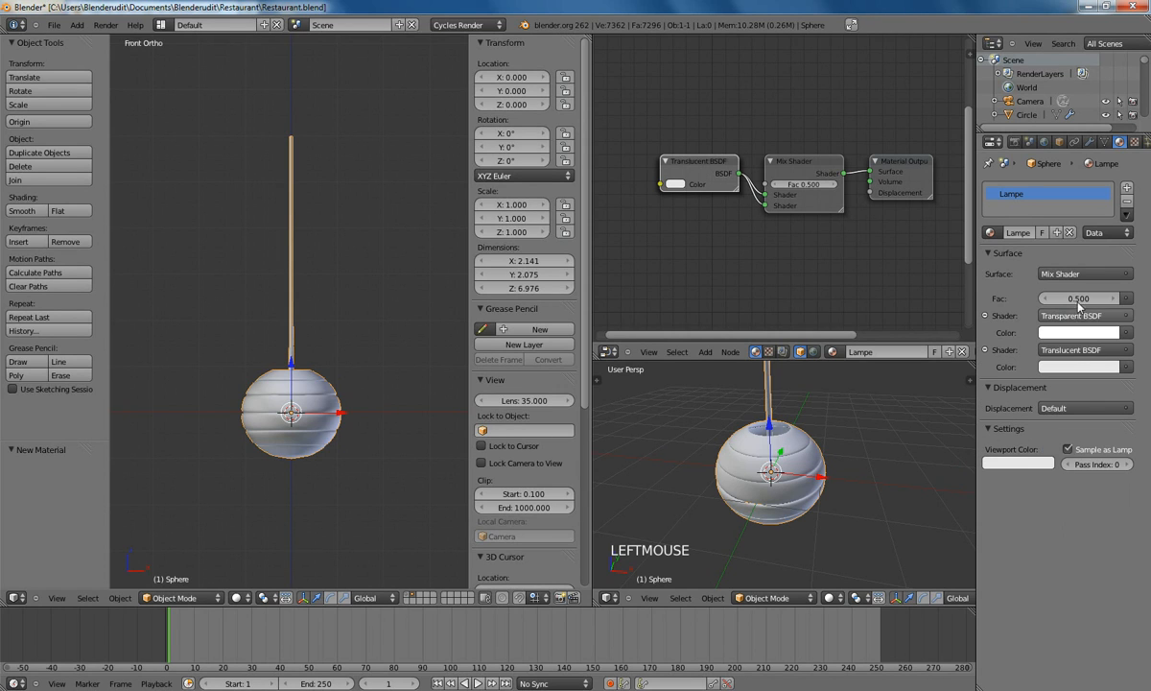
pyautogui.click(1079, 299)
pyautogui.write('0.9')
pyautogui.press('Return')
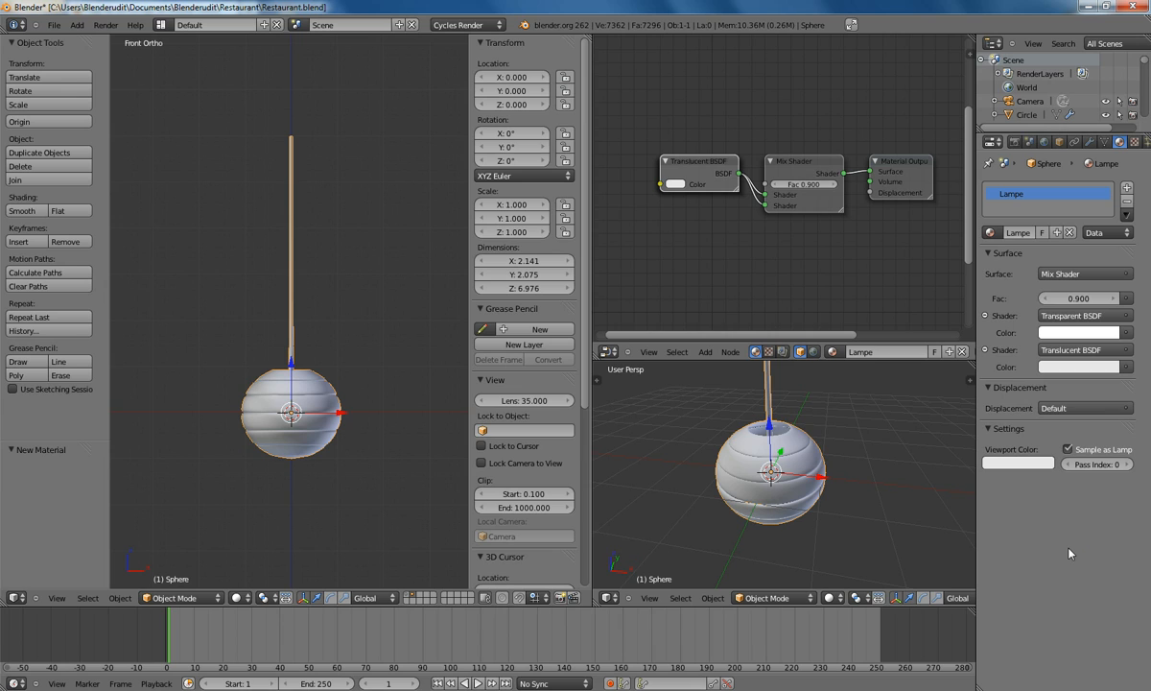
# Step: Add a second material to the lamp and name it Ampoule
pyautogui.click(1129, 189)
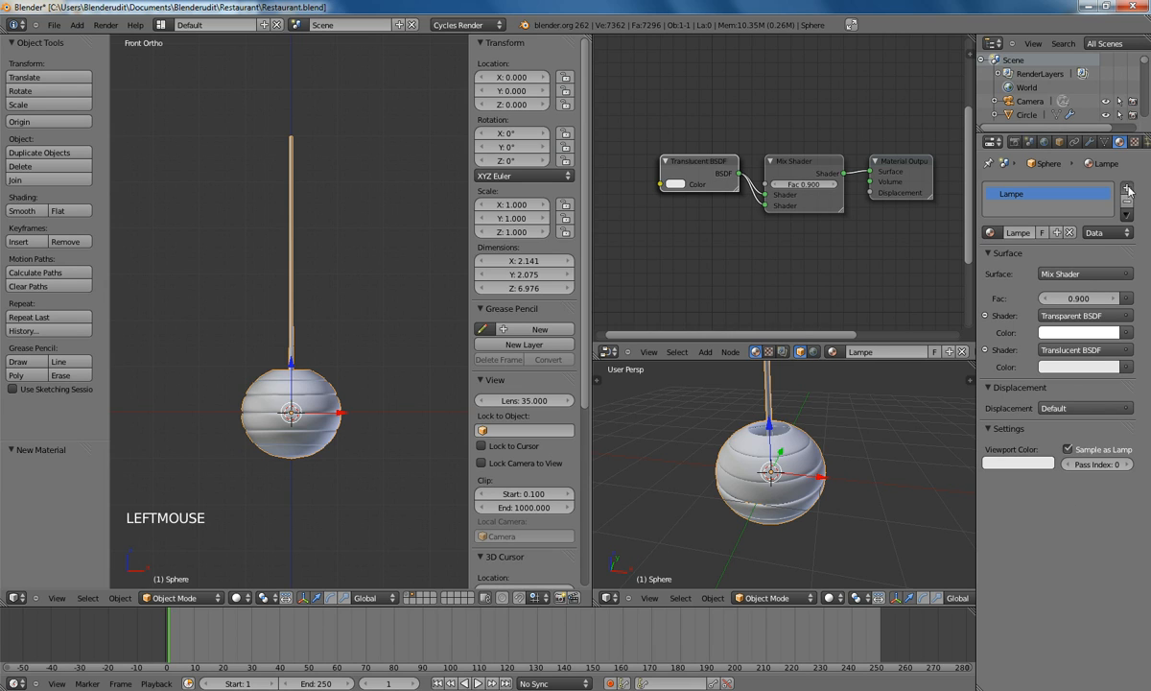
pyautogui.click(1028, 233)
pyautogui.click(1010, 233)
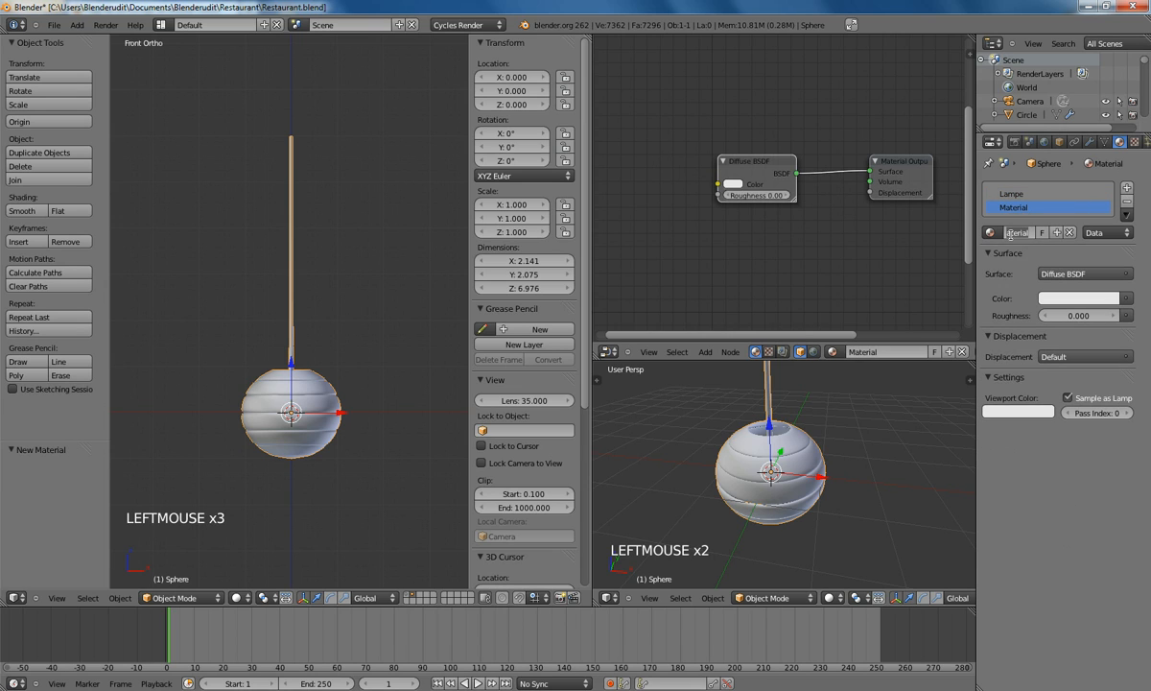
pyautogui.write('Ampoule')
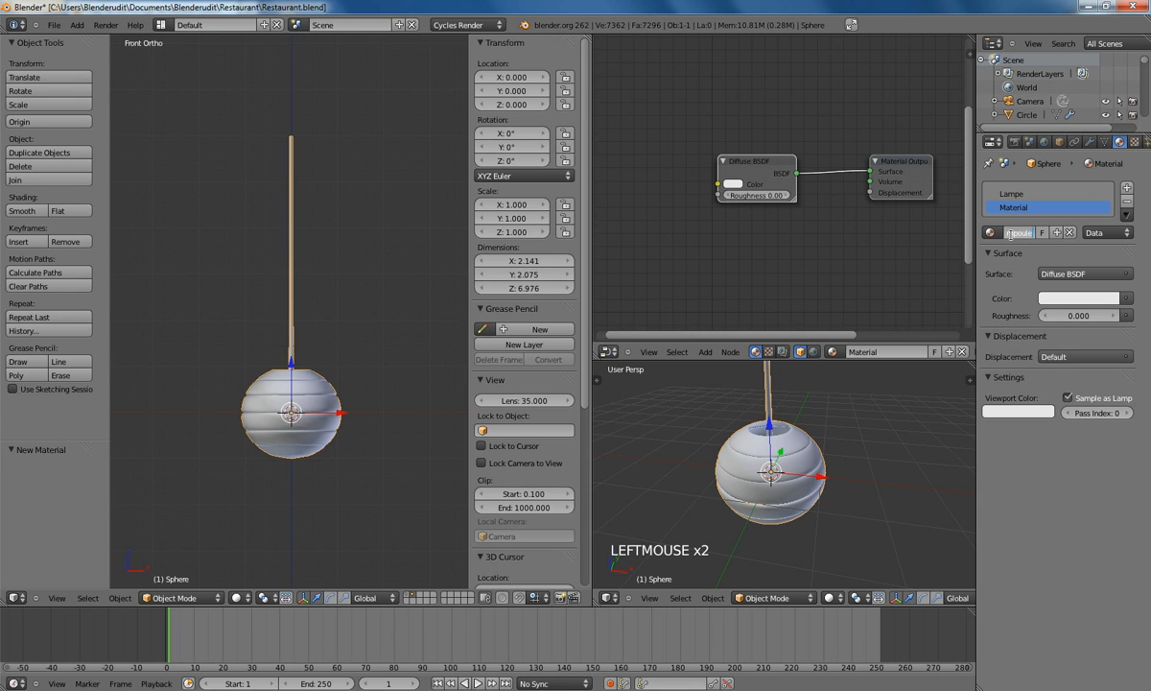
pyautogui.press('Return')
# Step: Set the Ampoule surface to Emission with a light pink colour of about R 0.8, G 0.479, B 0.562
pyautogui.click(1046, 273)
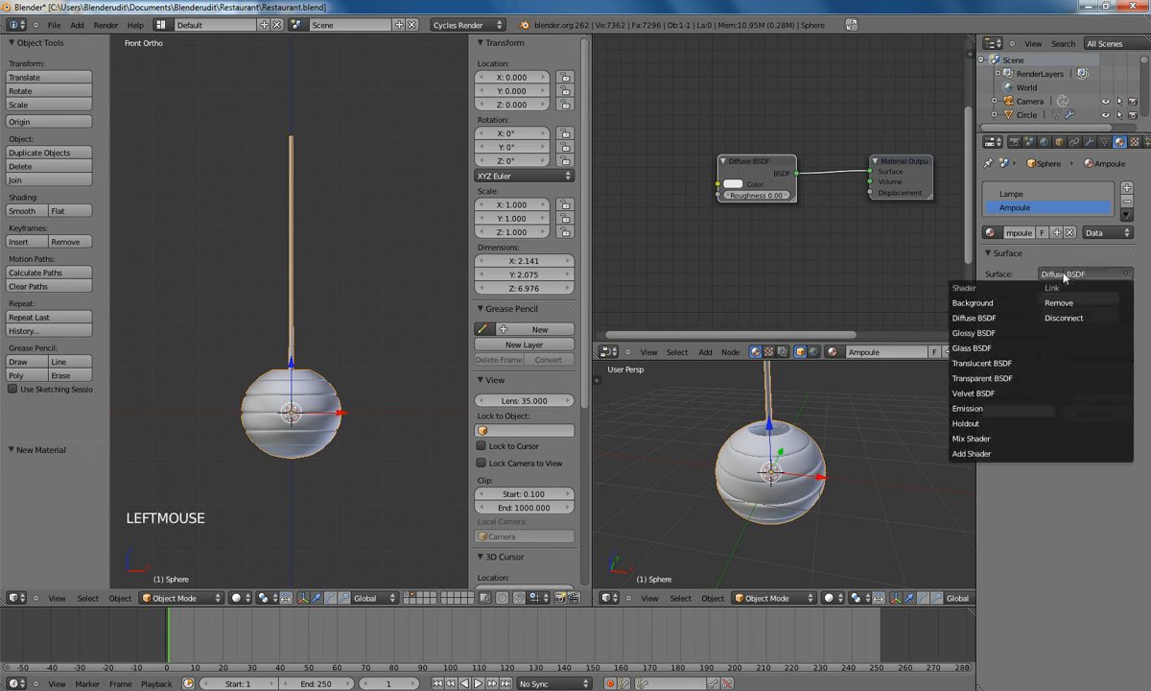
pyautogui.click(972, 408)
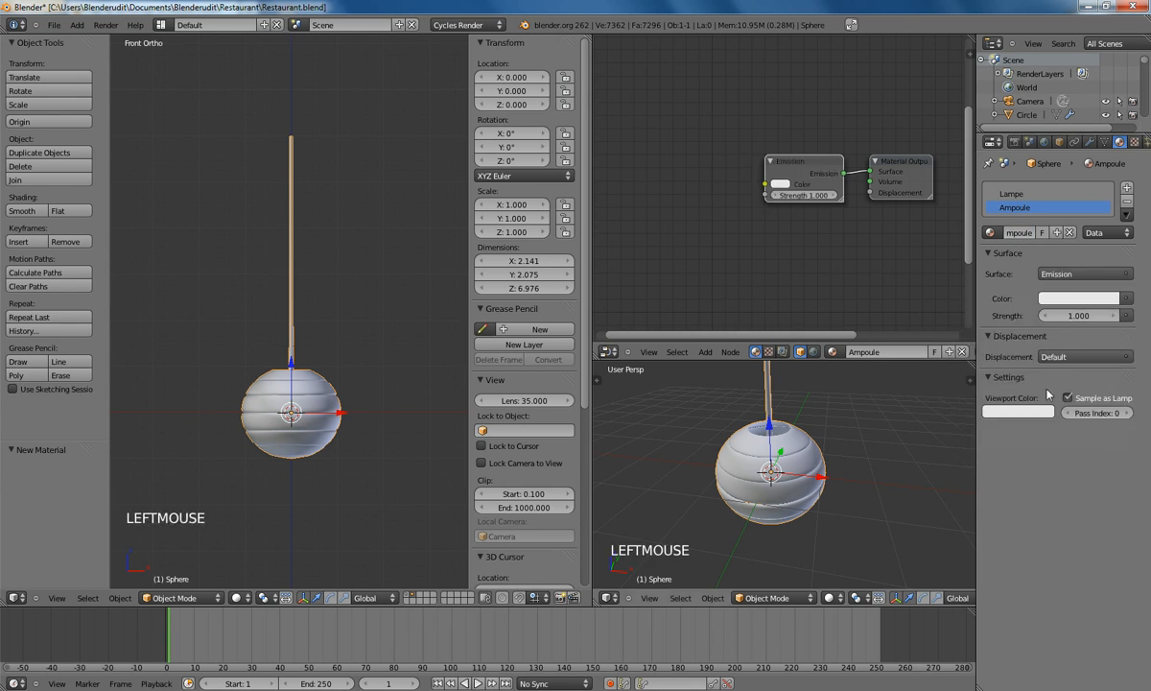
pyautogui.click(1094, 301)
pyautogui.moveTo(1051, 151); pyautogui.dragTo(1057, 175)
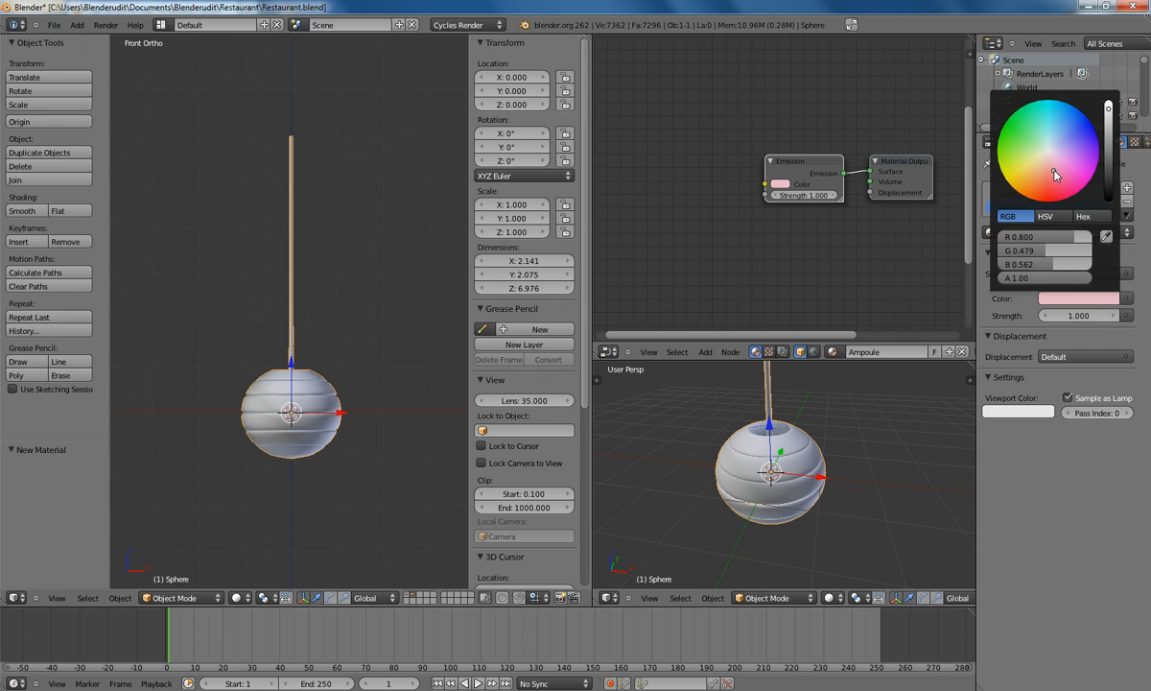
# Step: Sample the pink emission colour as Ampoule's viewport colour and set the emission strength to 10
pyautogui.click(1019, 413)
pyautogui.click(1042, 365)
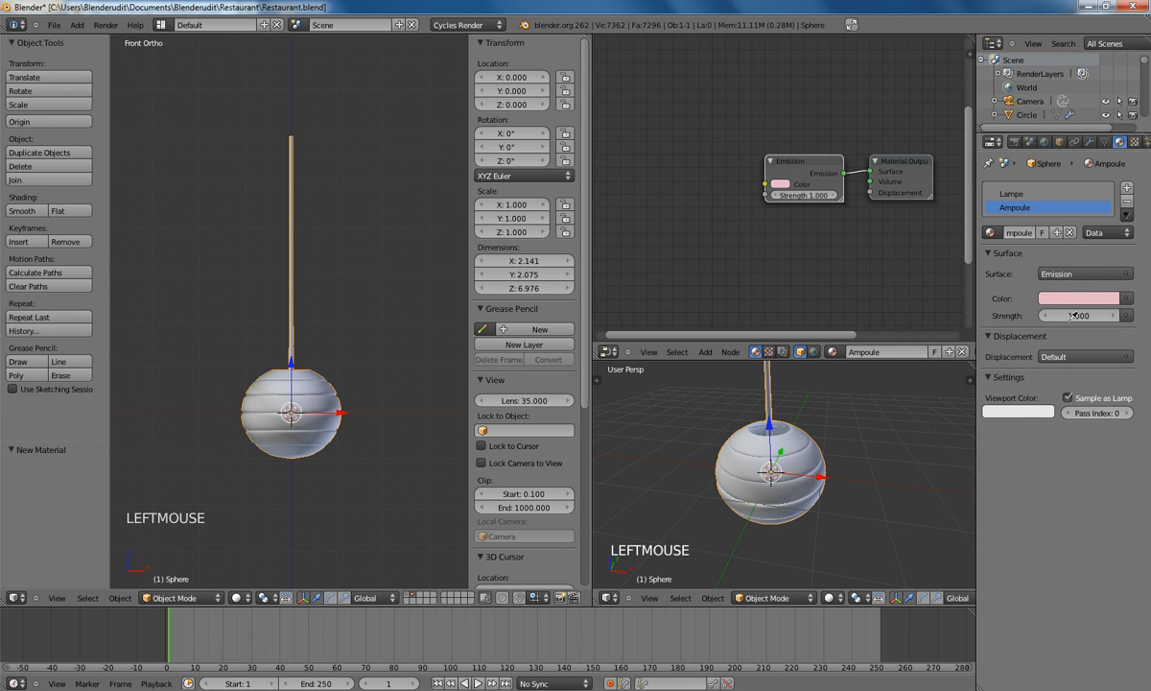
pyautogui.click(1070, 305)
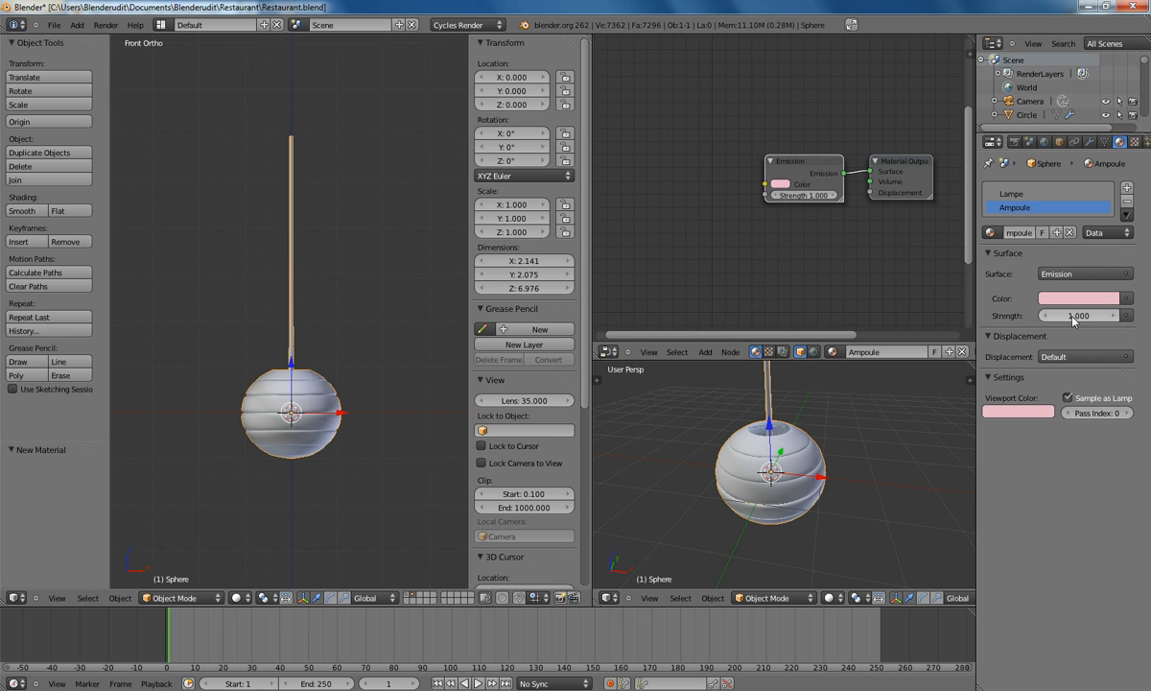
pyautogui.click(1072, 315)
pyautogui.write('10')
pyautogui.click(1037, 533)
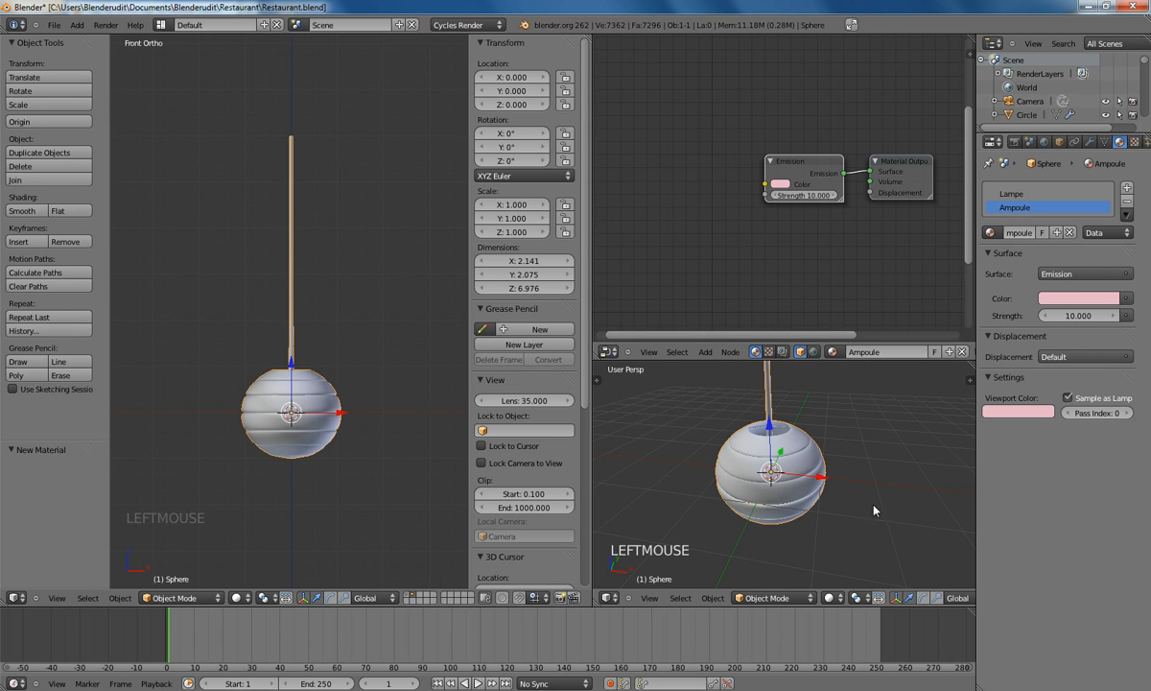
# Step: Enter Edit Mode on the lamp in wireframe display, close in on the bulb, and switch to face selection
pyautogui.press('z')
pyautogui.scroll(1, 310, 401)
pyautogui.scroll(3, 310, 401)
pyautogui.press('Tab')
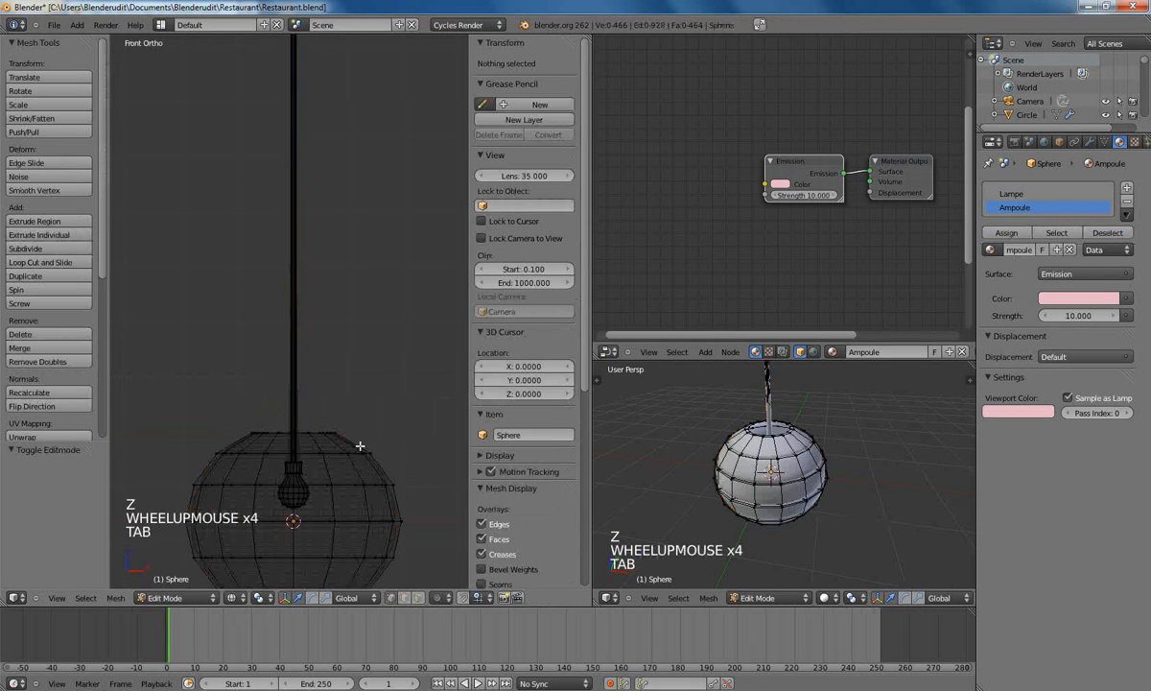
pyautogui.keyDown('shift'); pyautogui.moveTo(359, 446); pyautogui.dragTo(381, 337, button='middle'); pyautogui.keyUp('shift')
pyautogui.scroll(3, 381, 333)
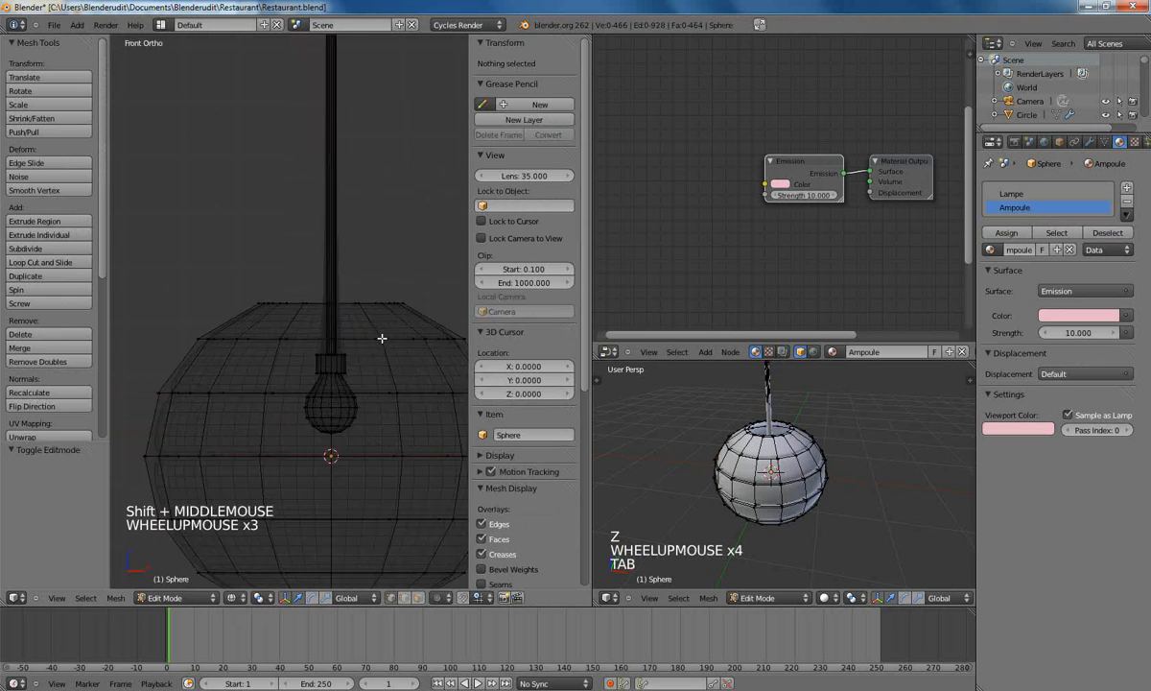
pyautogui.scroll(2, 359, 452)
pyautogui.click(419, 598)
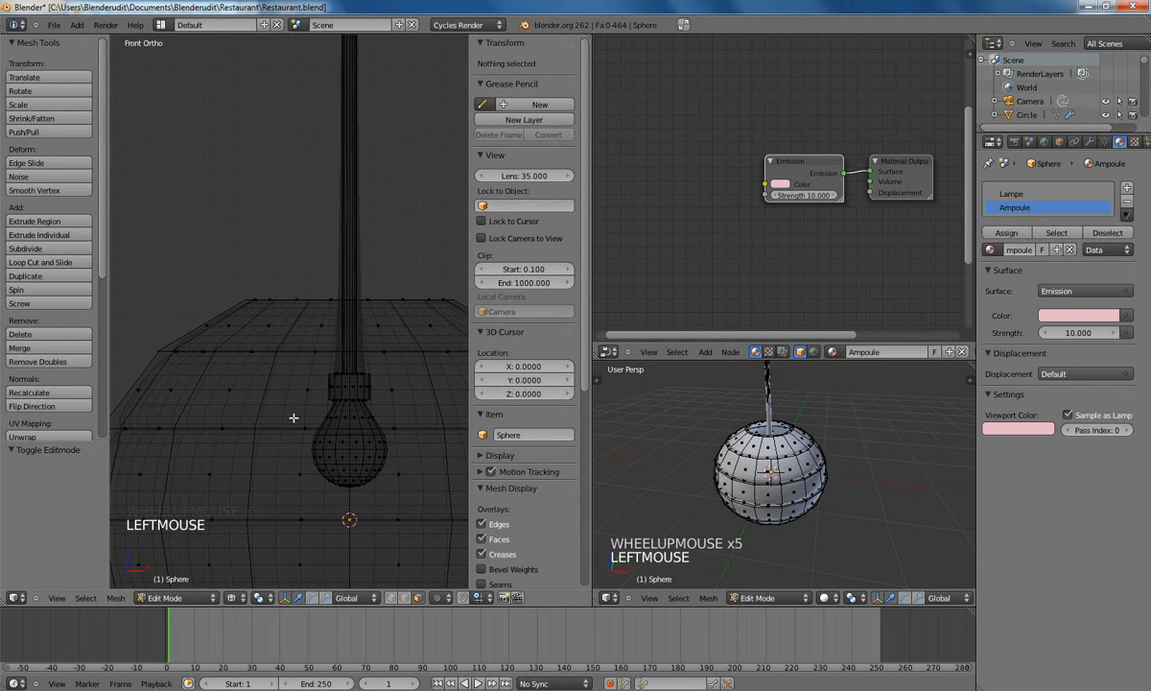
# Step: Box-select all faces of the bulb below the socket and assign the Ampoule material to them
pyautogui.press('b')
pyautogui.moveTo(301, 408); pyautogui.dragTo(394, 485)
pyautogui.moveTo(412, 452); pyautogui.dragTo(355, 570, button='middle')
pyautogui.press('b')
pyautogui.press('b')
pyautogui.moveTo(238, 236); pyautogui.dragTo(346, 325, button='middle')
pyautogui.scroll(-2, 291, 334)
pyautogui.scroll(1, 292, 334)
pyautogui.press('KP_1')
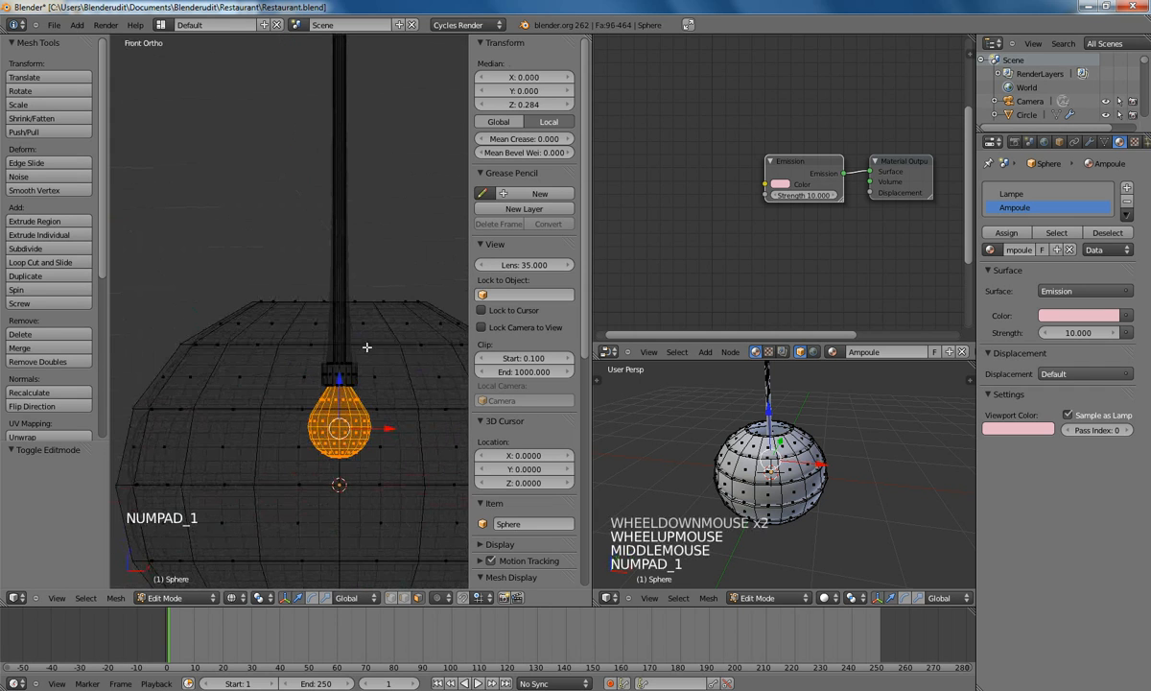
pyautogui.scroll(1, 374, 349)
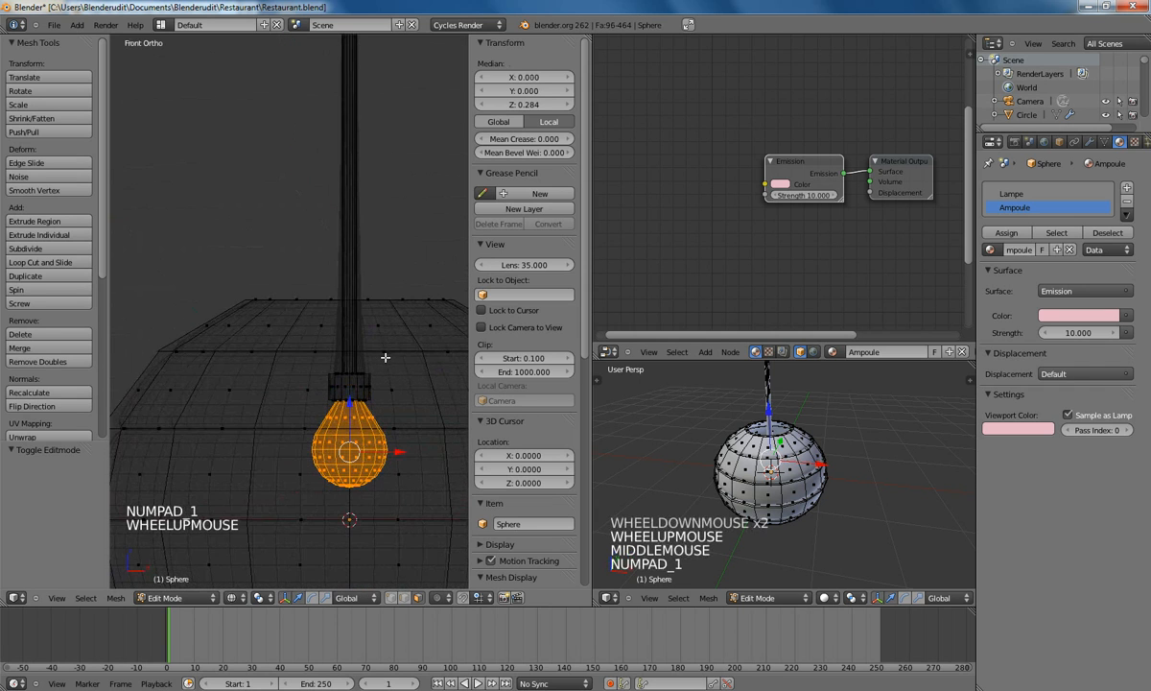
pyautogui.click(1007, 233)
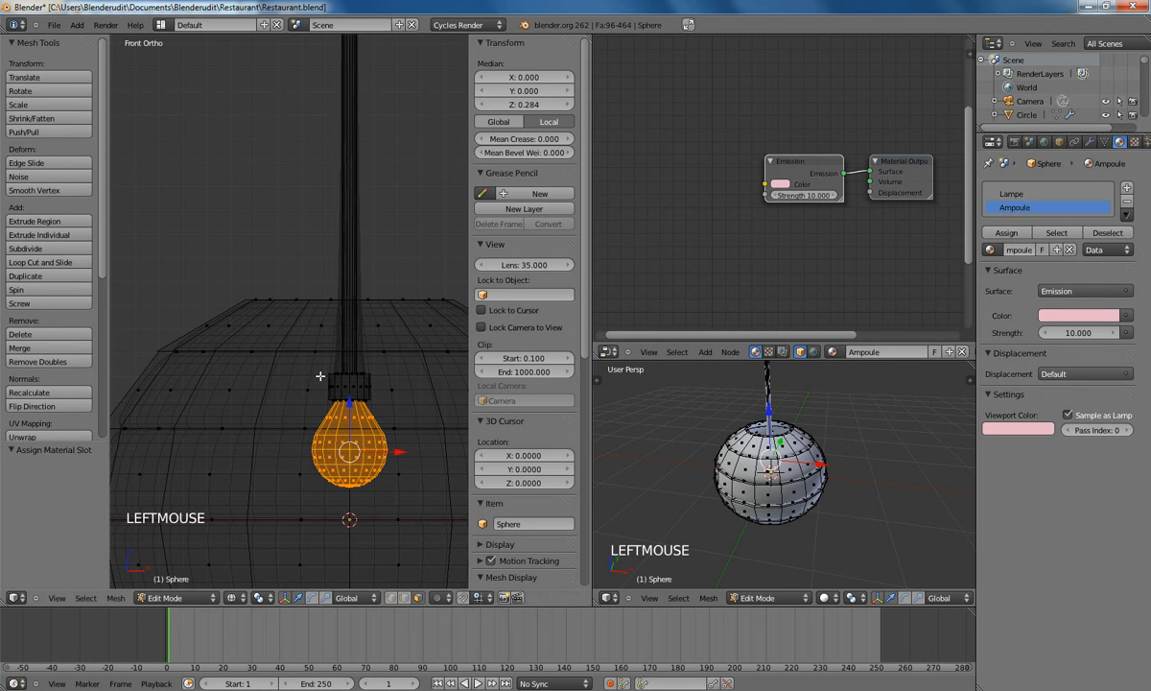
# Step: Check the lamp in solid Object Mode, return to Edit Mode in wireframe front view, and deselect all faces
pyautogui.press('z')
pyautogui.moveTo(348, 242)
pyautogui.mouseDown(button='middle')
pyautogui.moveTo(354, 387)
pyautogui.moveTo(374, 388)
pyautogui.moveTo(390, 326)
pyautogui.mouseUp(button='middle')
pyautogui.press('Tab')
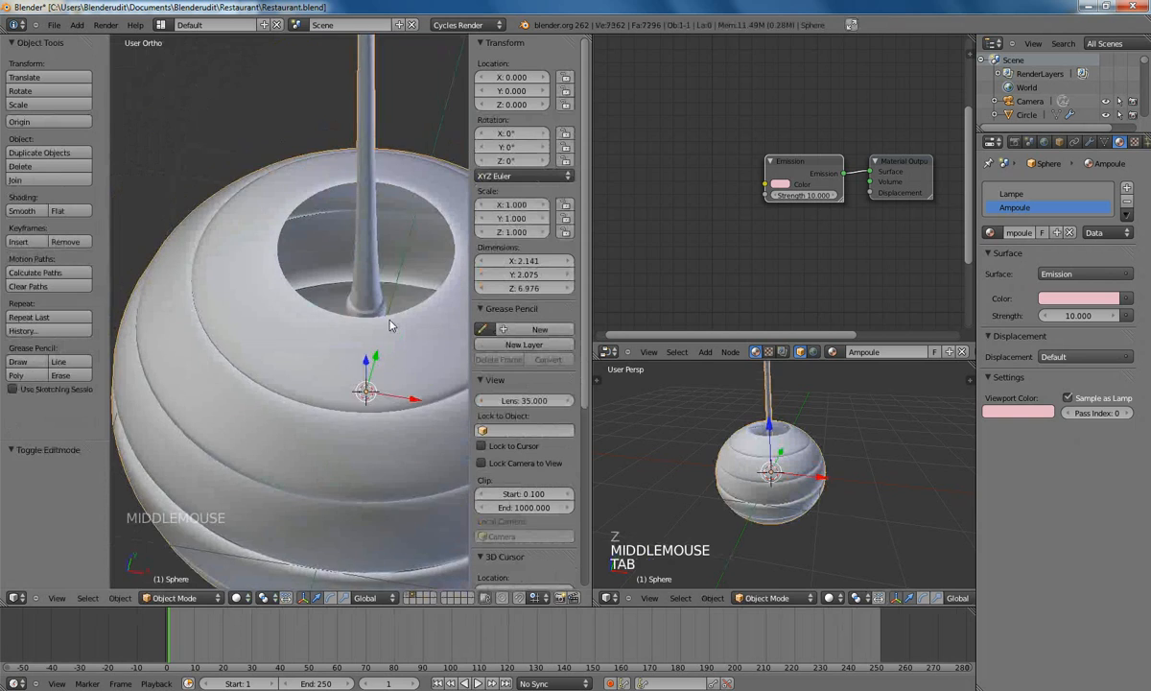
pyautogui.press('Tab')
pyautogui.press('KP_1')
pyautogui.scroll(-6, 360, 292)
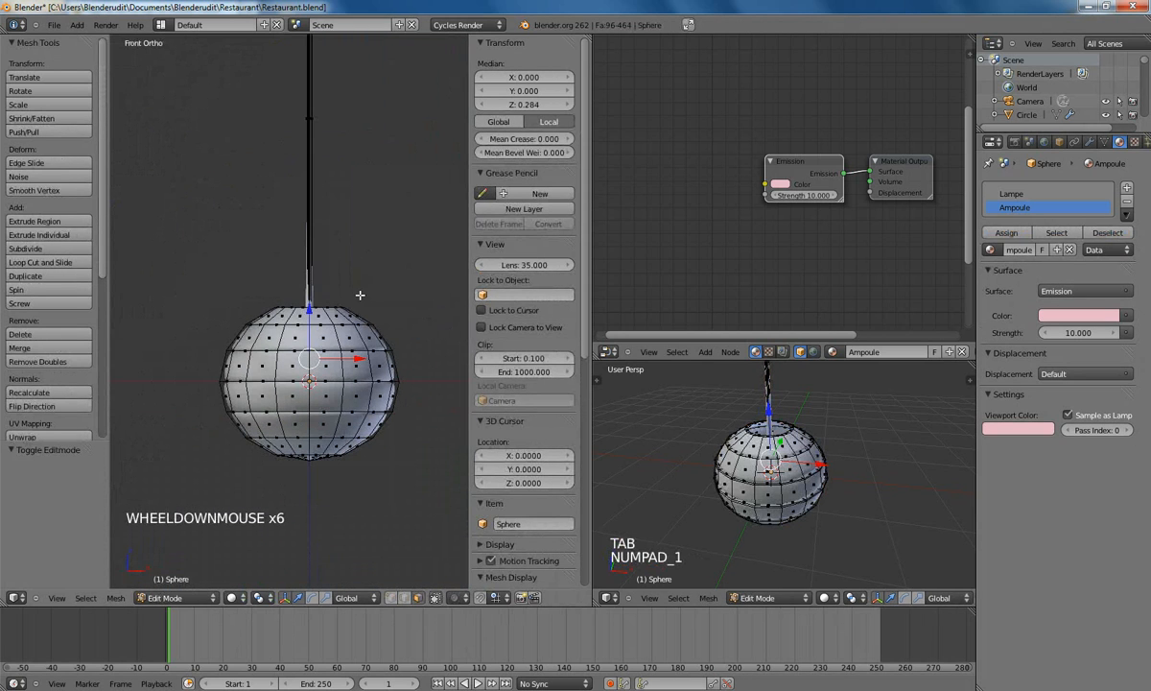
pyautogui.press('z')
pyautogui.press('a')
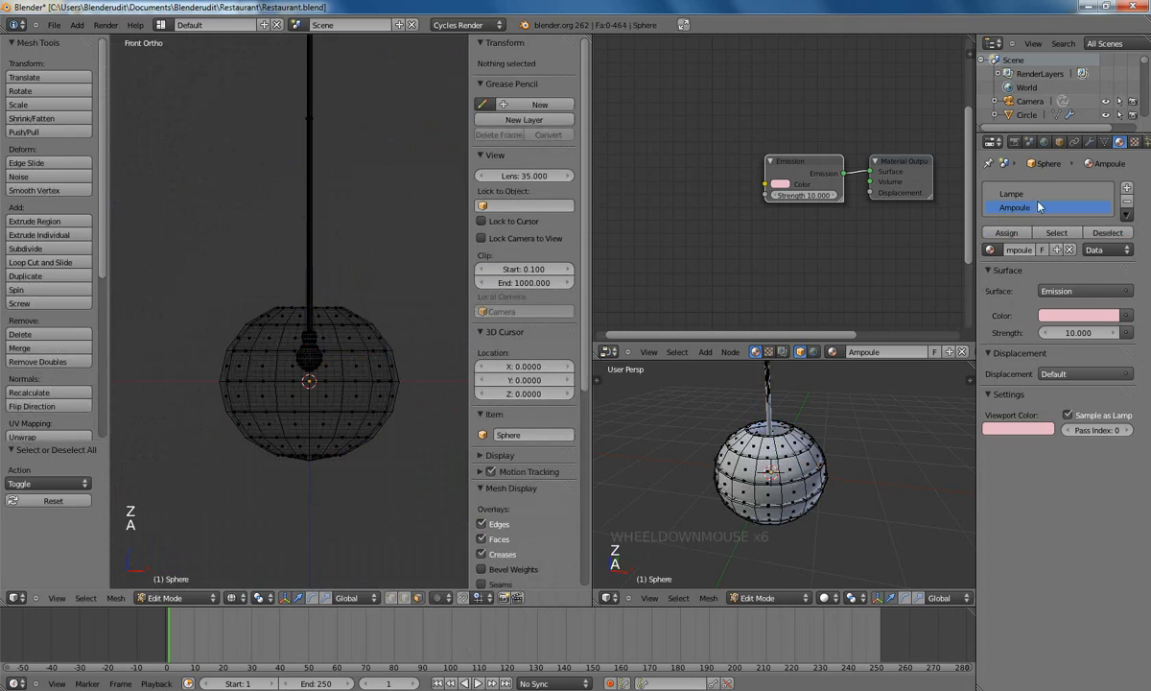
# Step: Add a third material to the lamp and name it Ficelle
pyautogui.click(1127, 189)
pyautogui.click(1019, 258)
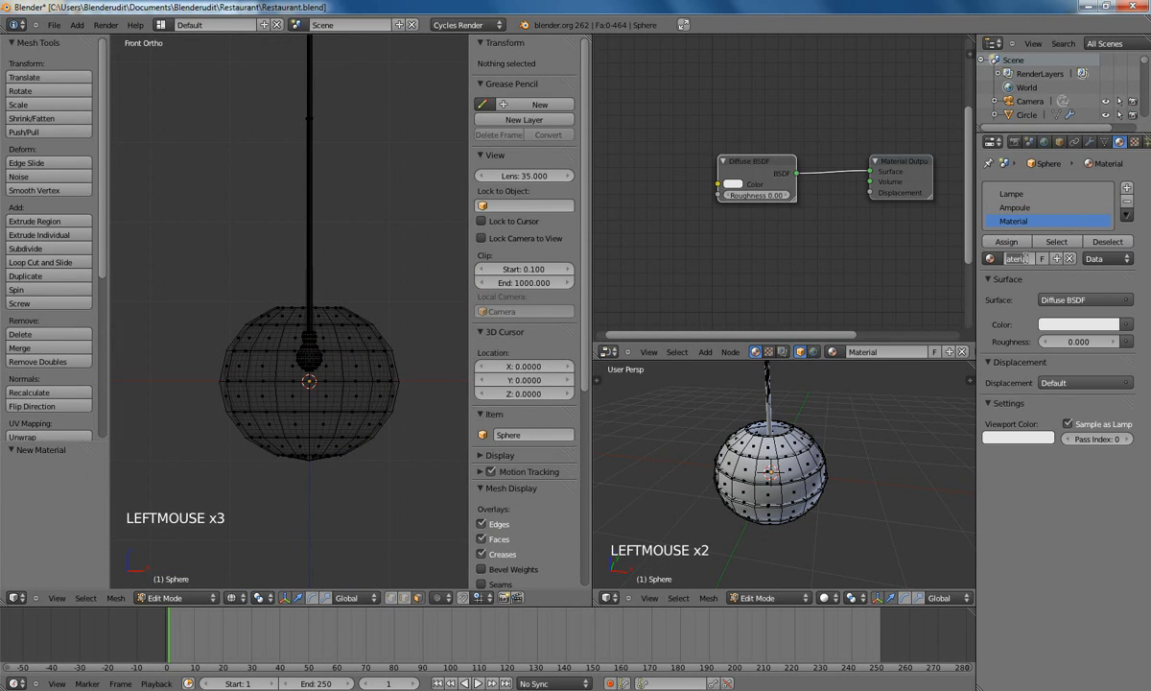
pyautogui.write('Ficelle')
pyautogui.press('Return')
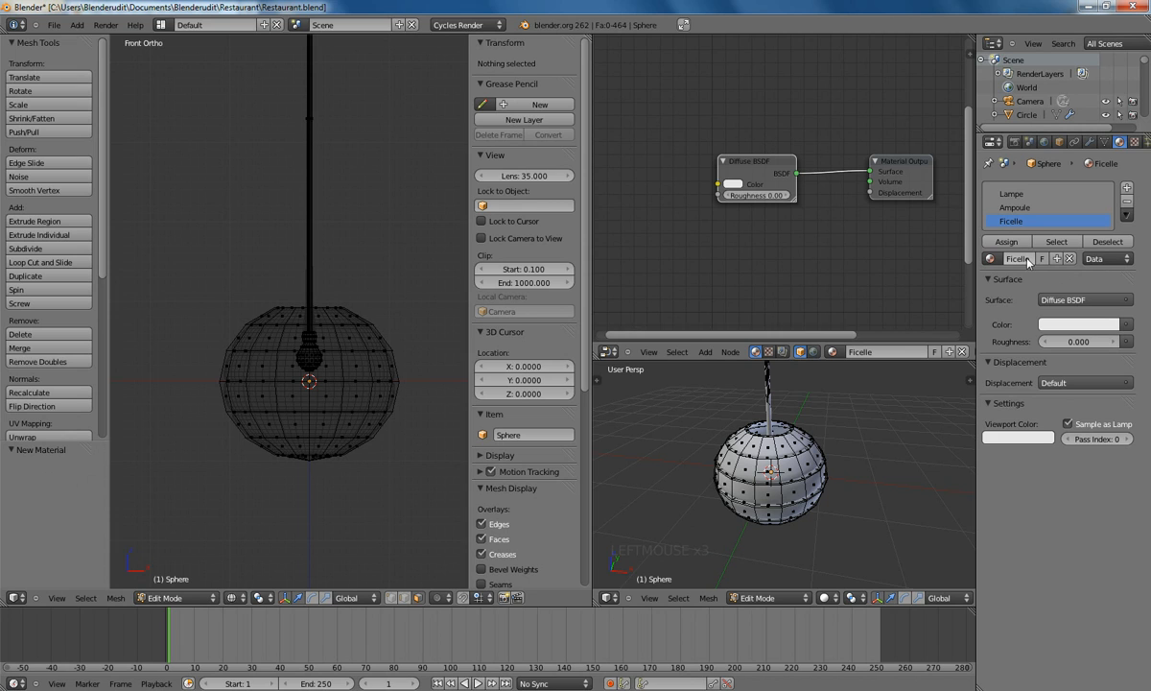
# Step: Darken Ficelle's diffuse colour to about 0.037 on R, G and B, and sample it as the viewport colour
pyautogui.click(1079, 325)
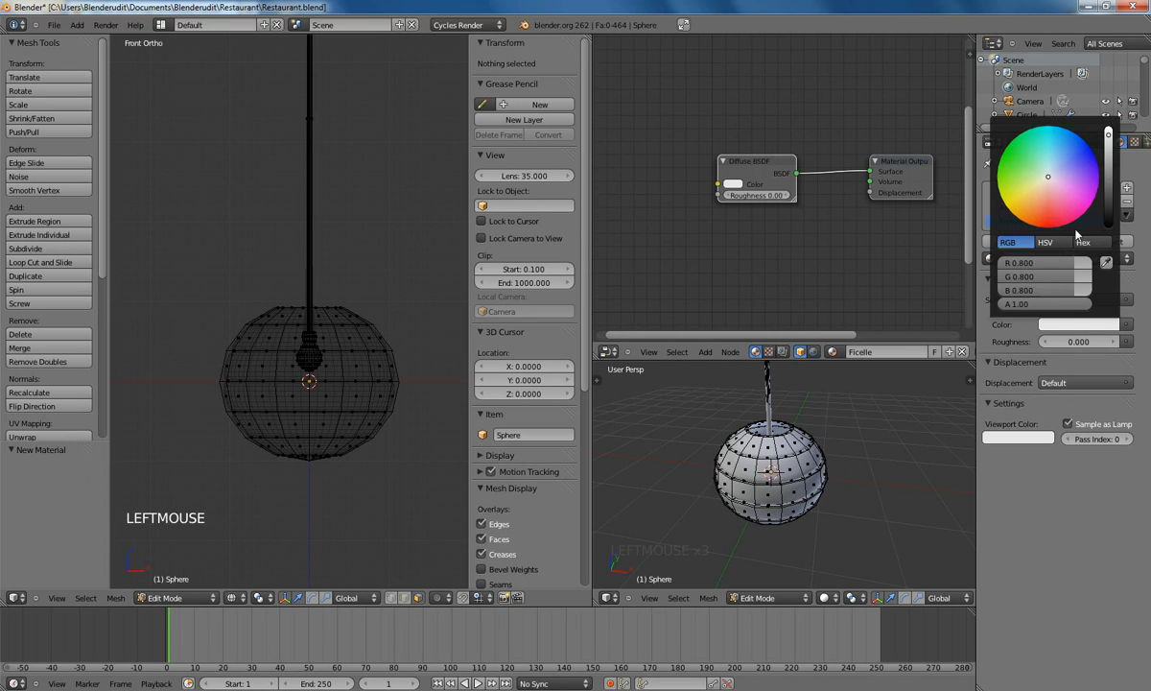
pyautogui.moveTo(1112, 142); pyautogui.dragTo(1109, 214)
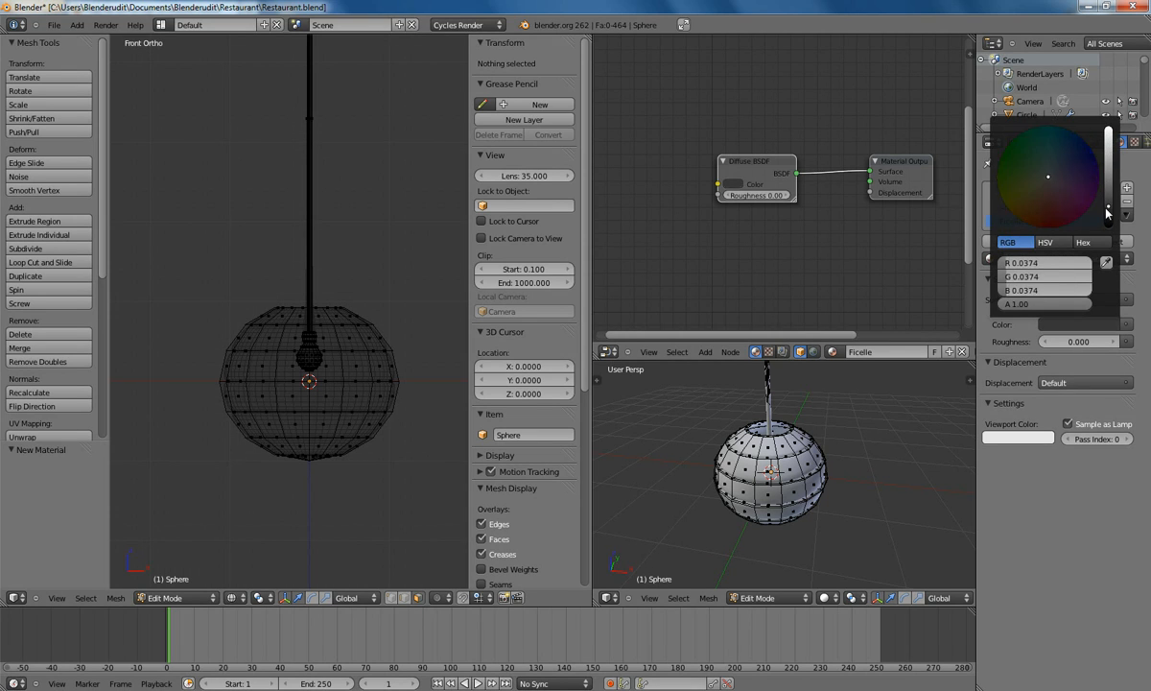
pyautogui.click(1021, 441)
pyautogui.click(1046, 394)
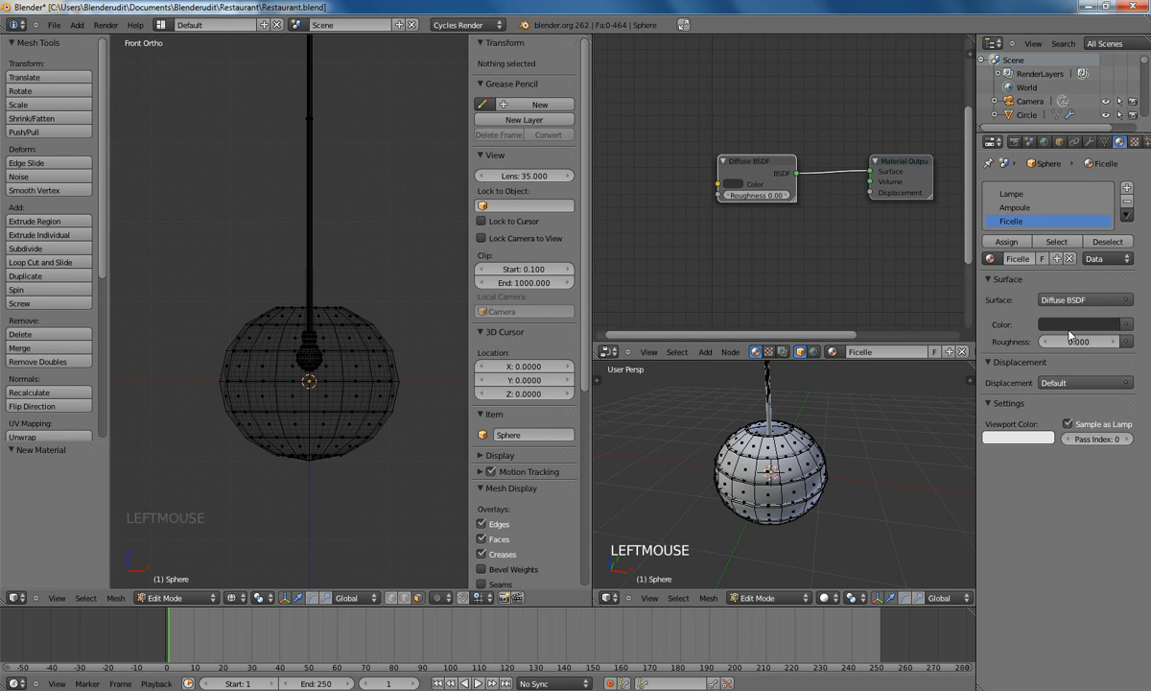
pyautogui.click(1068, 328)
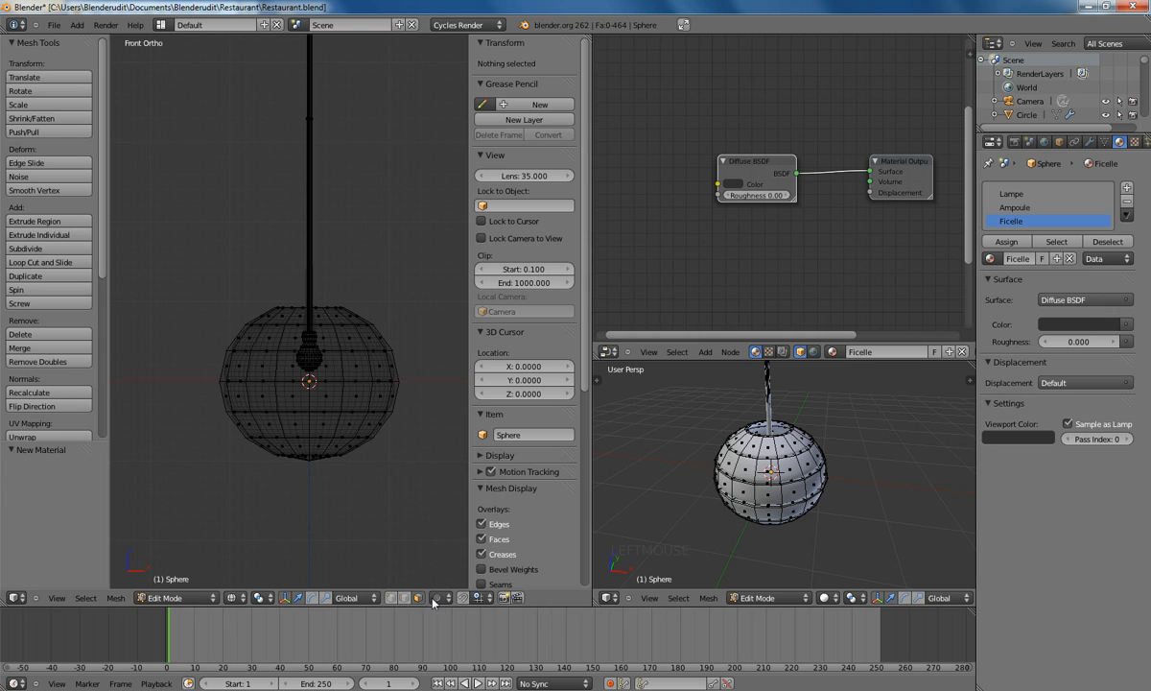
# Step: Box-select the faces of the socket and the full length of the cord and assign the Ficelle material to them
pyautogui.scroll(7, 337, 308)
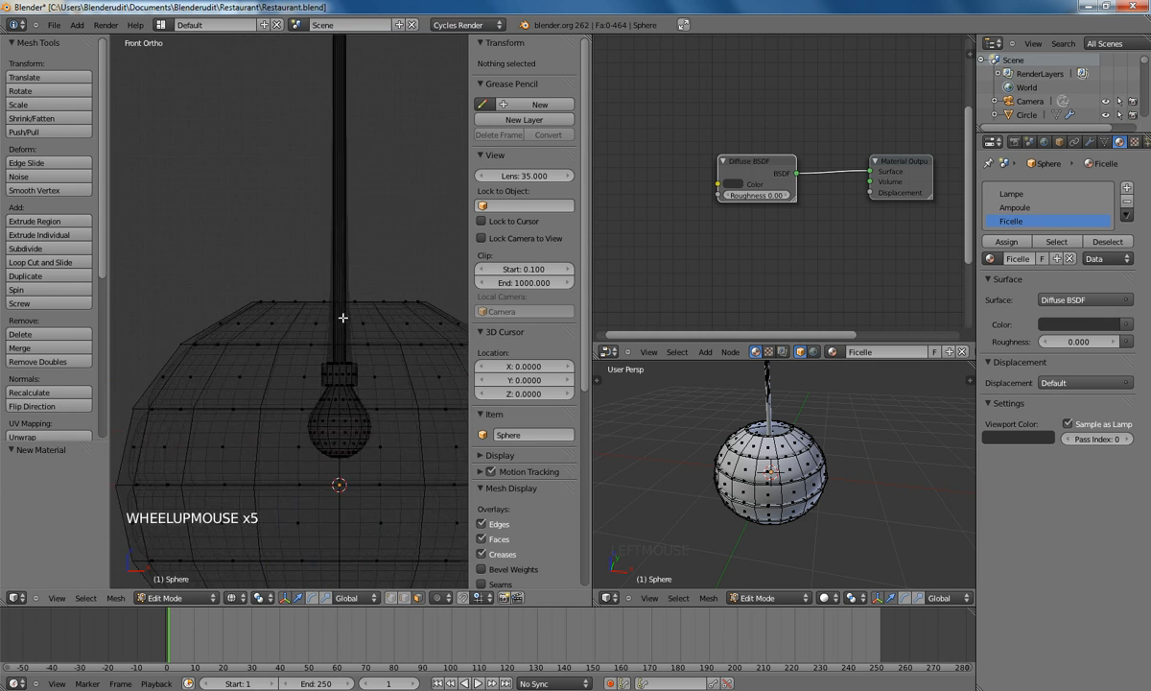
pyautogui.press('b')
pyautogui.moveTo(334, 385); pyautogui.dragTo(393, 419)
pyautogui.scroll(-1, 380, 286)
pyautogui.scroll(-5, 381, 286)
pyautogui.press('b')
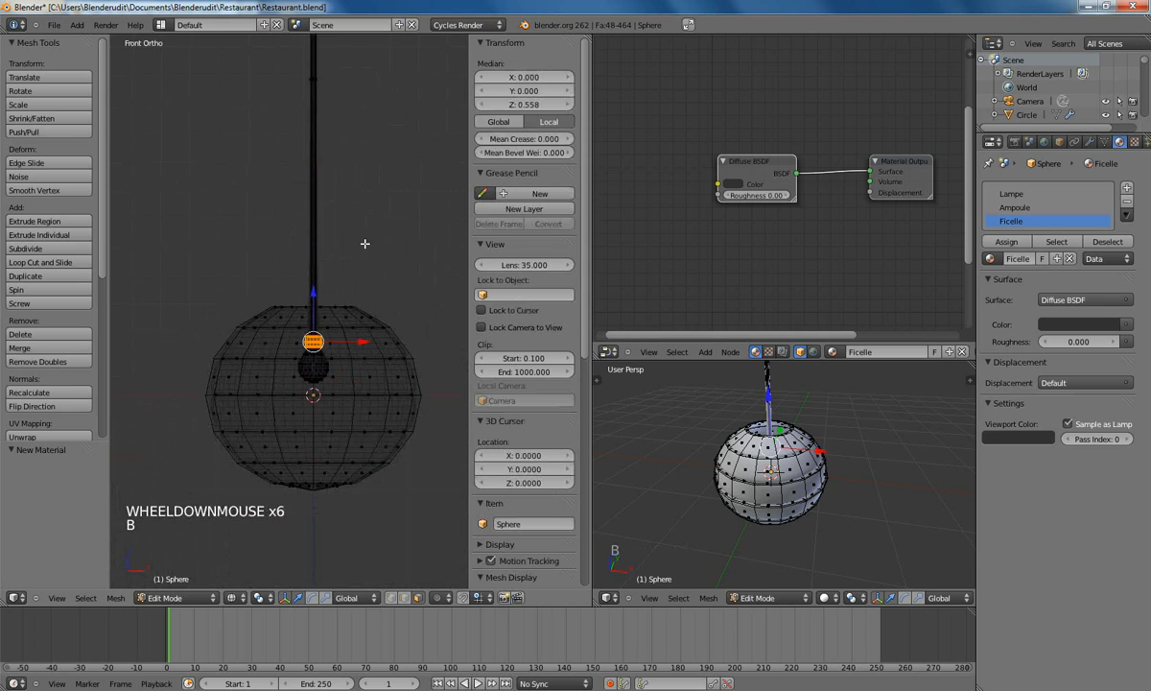
pyautogui.press('b')
pyautogui.moveTo(238, 192); pyautogui.dragTo(356, 270)
pyautogui.scroll(-3, 278, 187)
pyautogui.press('b')
pyautogui.moveTo(236, 109); pyautogui.dragTo(361, 208)
pyautogui.scroll(-3, 361, 207)
pyautogui.scroll(9, 361, 207)
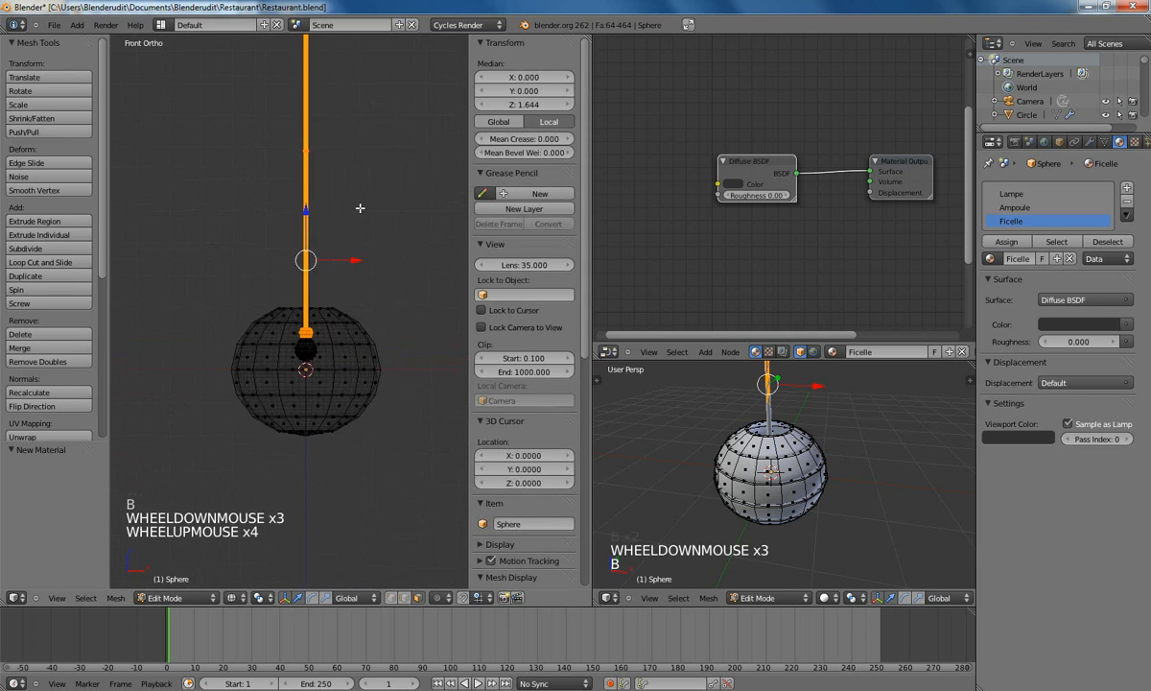
pyautogui.click(1006, 241)
# Step: Return to Object Mode with solid display, check the lamp from an angle and the front, and save the file
pyautogui.press('z')
pyautogui.press('Tab')
pyautogui.moveTo(356, 254)
pyautogui.mouseDown(button='middle')
pyautogui.moveTo(343, 418)
pyautogui.moveTo(375, 341)
pyautogui.mouseUp(button='middle')
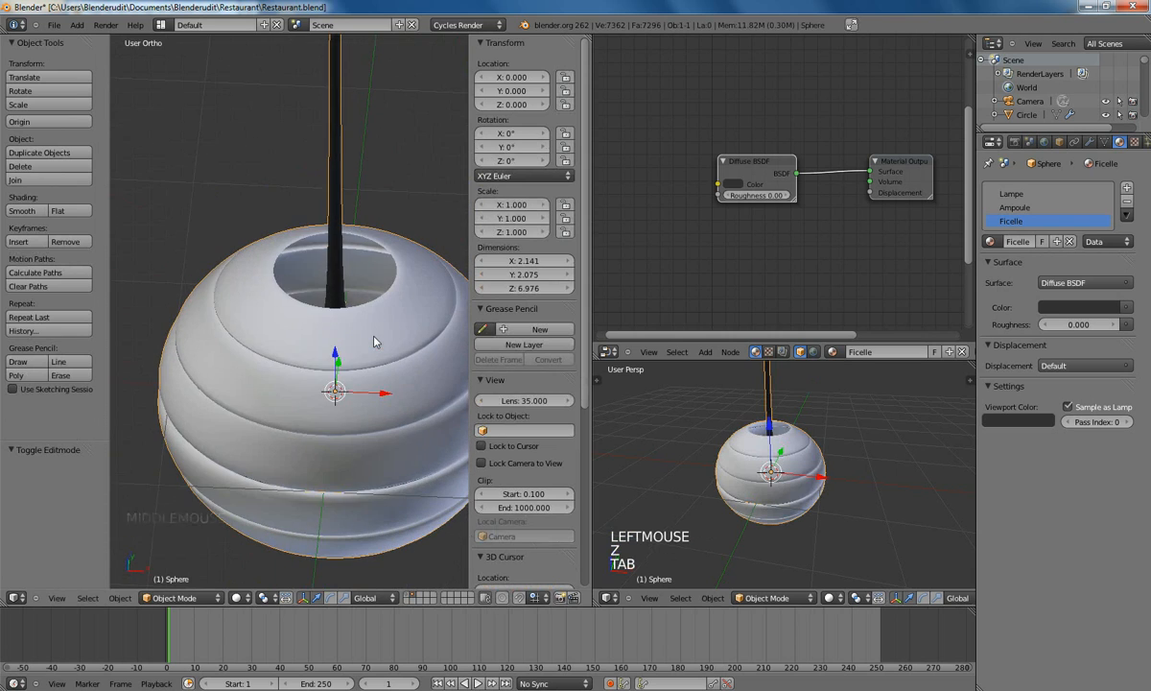
pyautogui.press('KP_1')
pyautogui.scroll(-6, 376, 336)
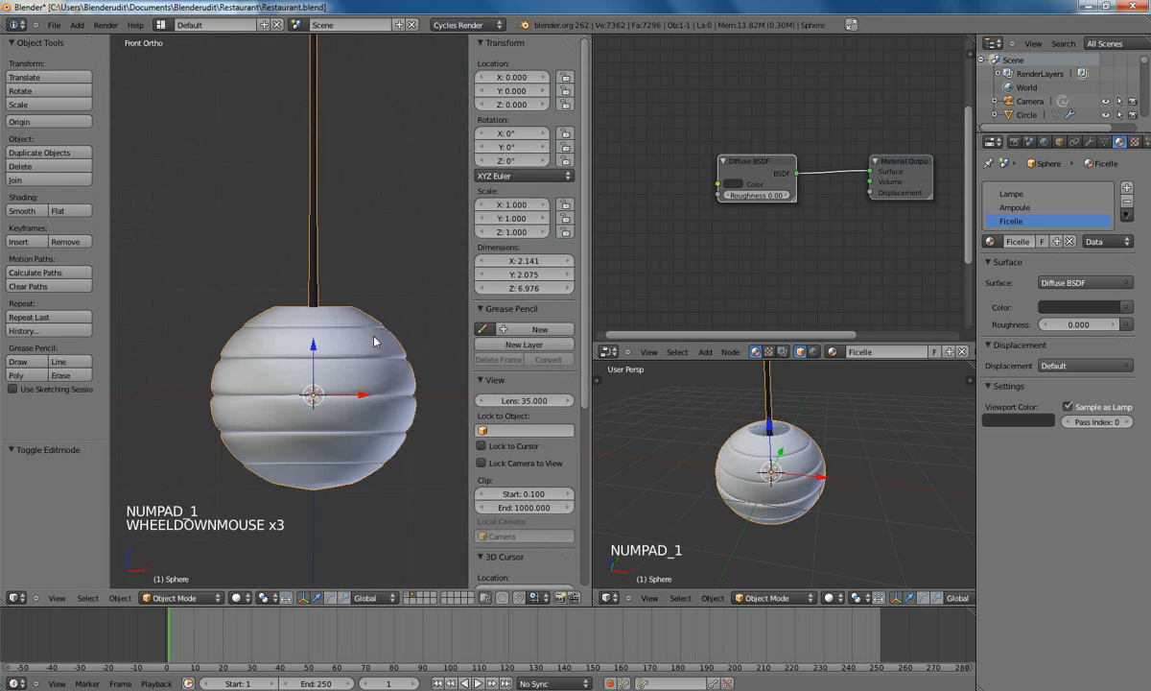
pyautogui.keyDown('shift'); pyautogui.moveTo(380, 322); pyautogui.dragTo(376, 330, button='middle'); pyautogui.keyUp('shift')
pyautogui.scroll(-3, 375, 330)
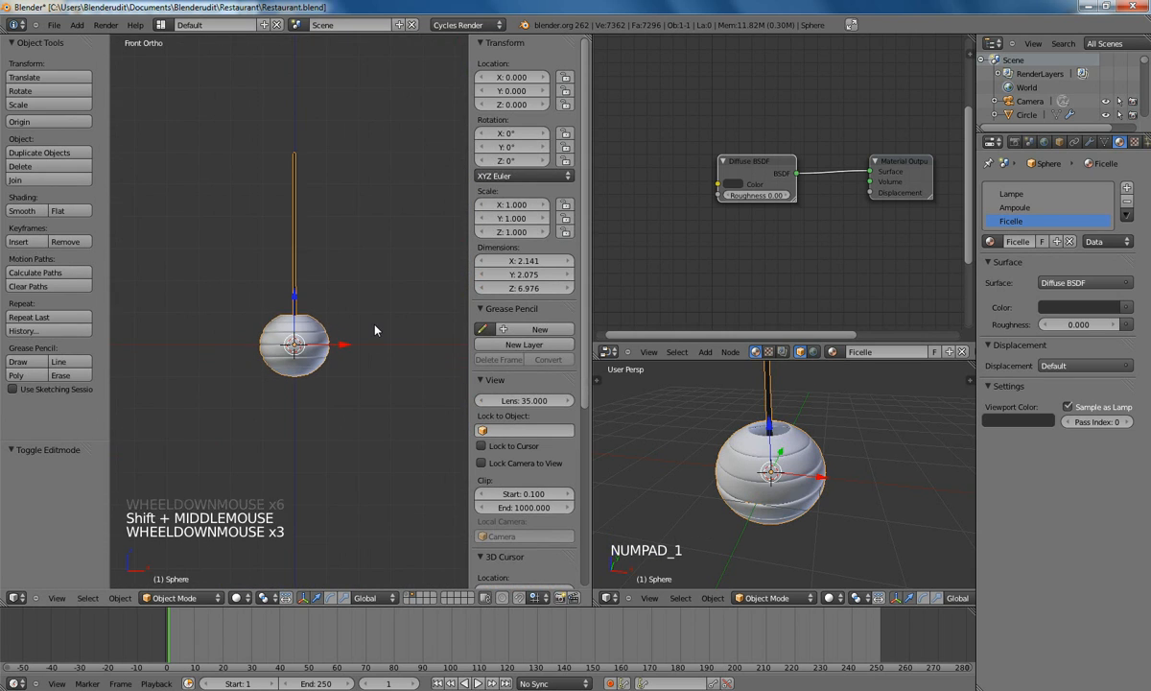
pyautogui.hotkey('ctrl', 's')
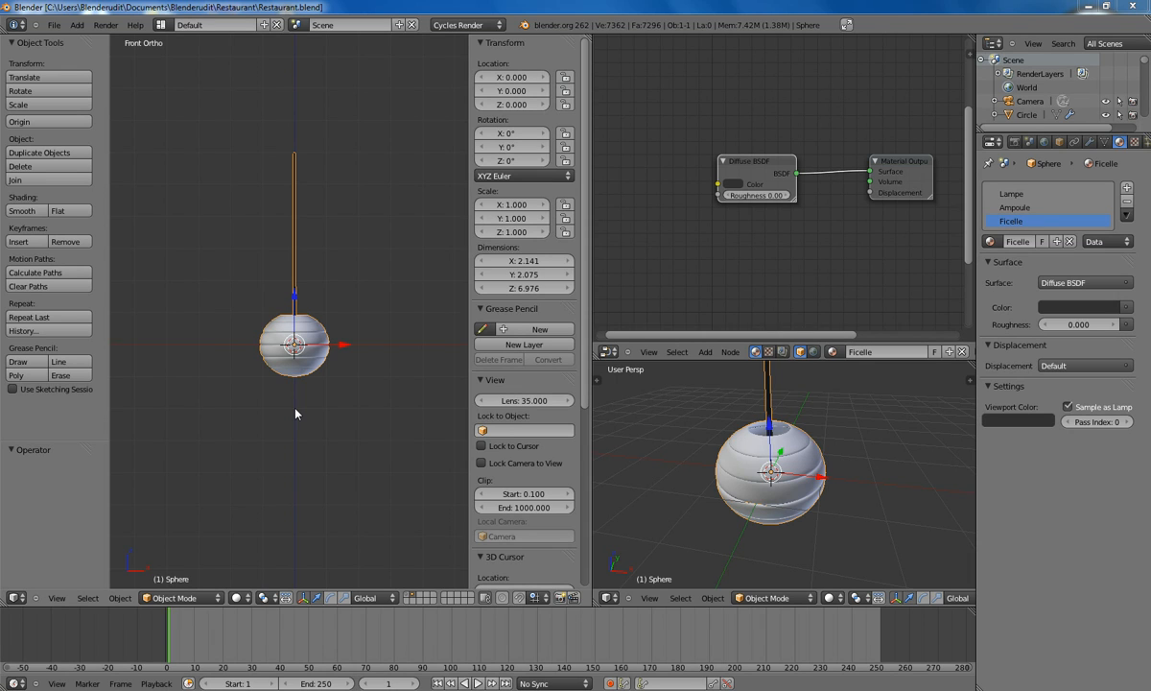
# Step: Switch to an empty layer and add a plane at the origin
pyautogui.doubleClick(420, 597)
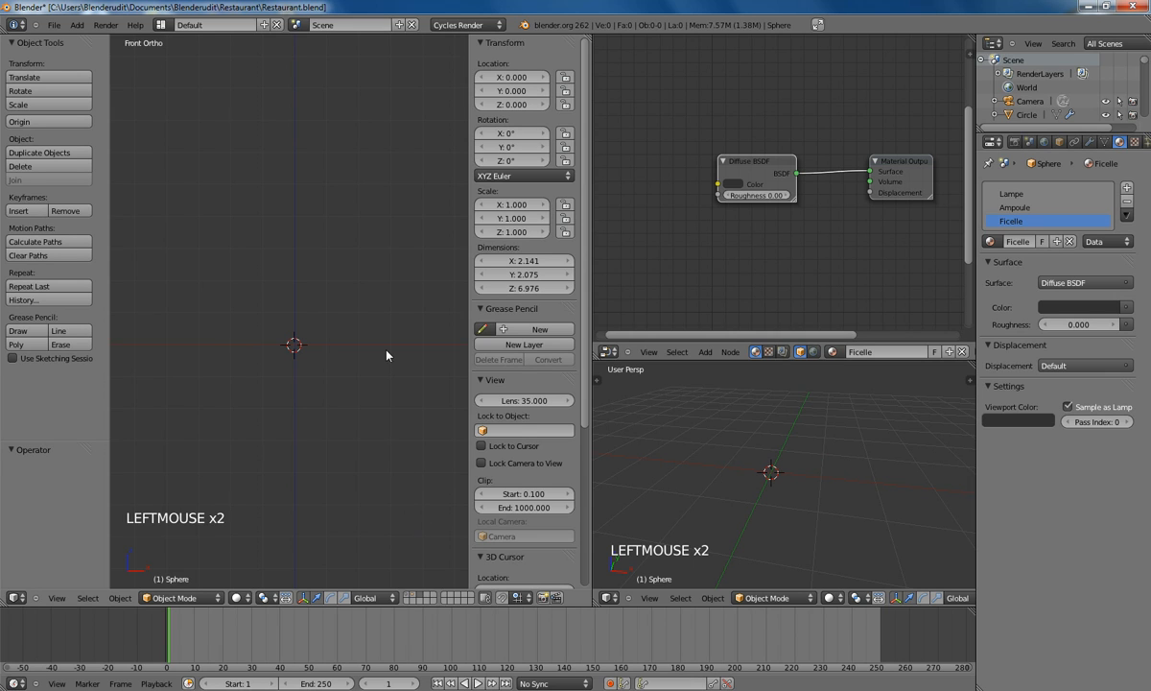
pyautogui.press('space')
pyautogui.write('plan')
pyautogui.press('Return')
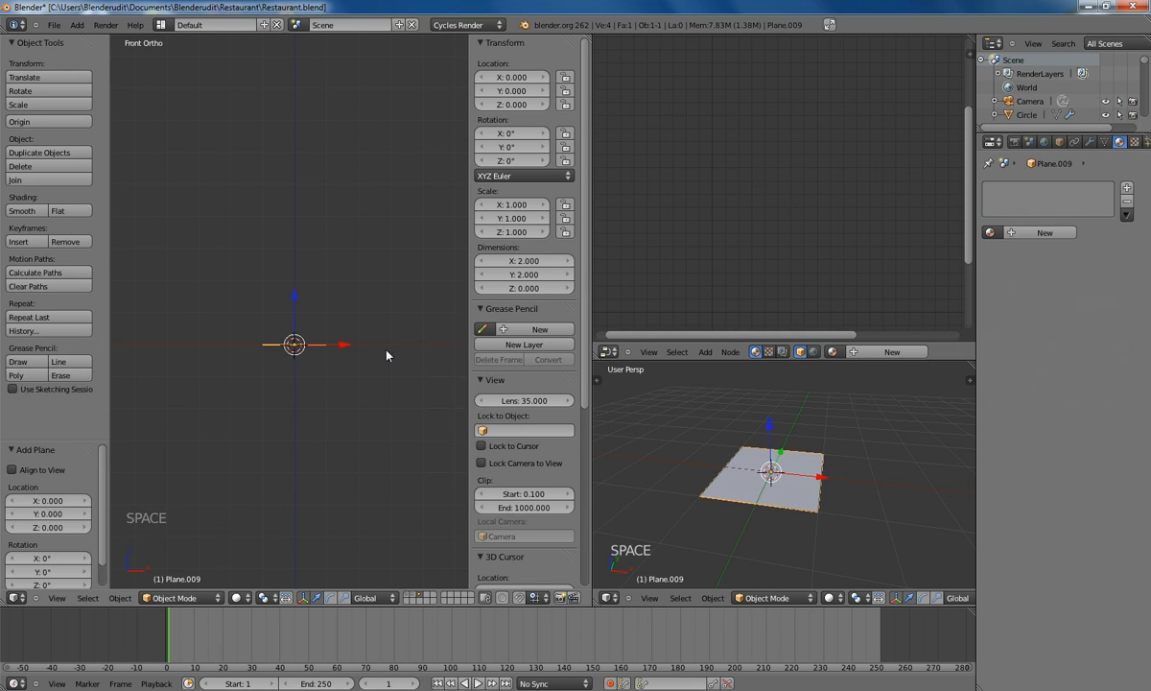
# Step: From the top view in Edit Mode, scale the plane along Y by about 1.98 into an upright rectangle
pyautogui.press('KP_7')
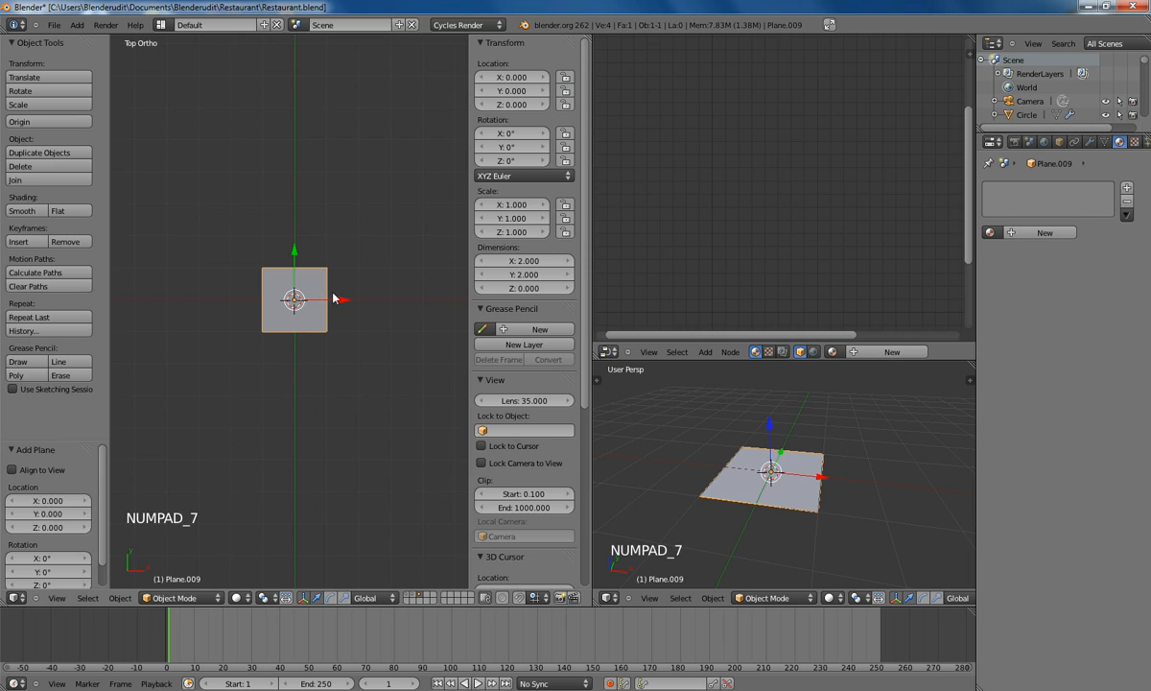
pyautogui.press('Tab')
pyautogui.scroll(1, 341, 248)
pyautogui.scroll(1, 342, 247)
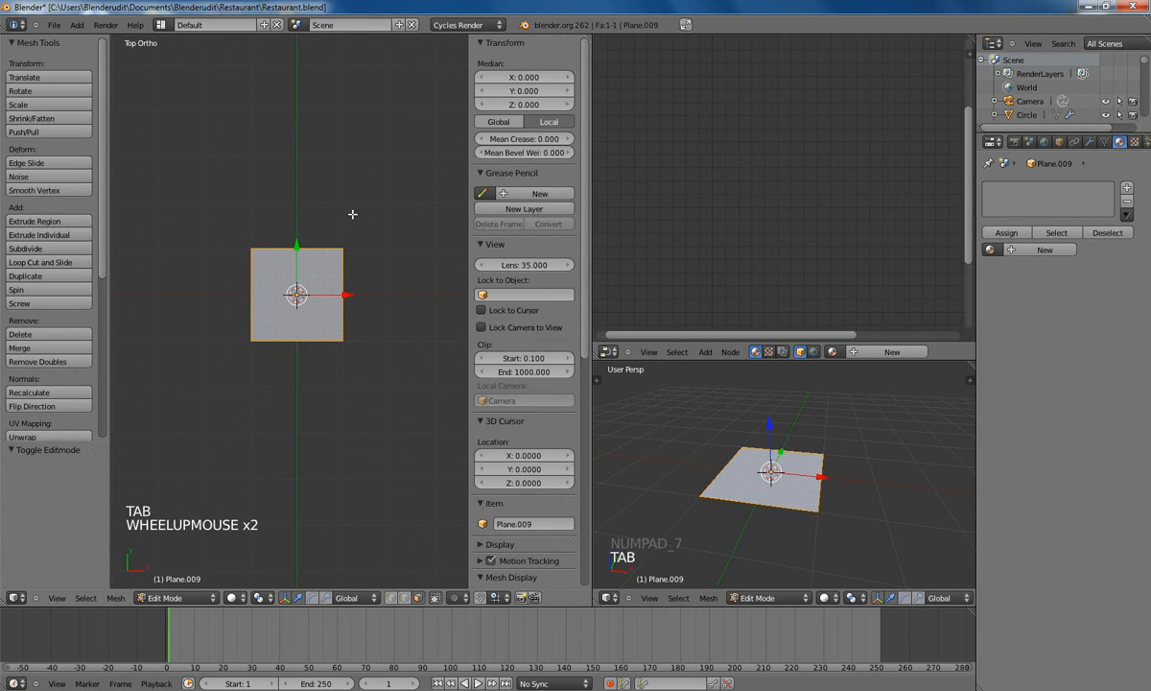
pyautogui.press('s')
pyautogui.press('y')
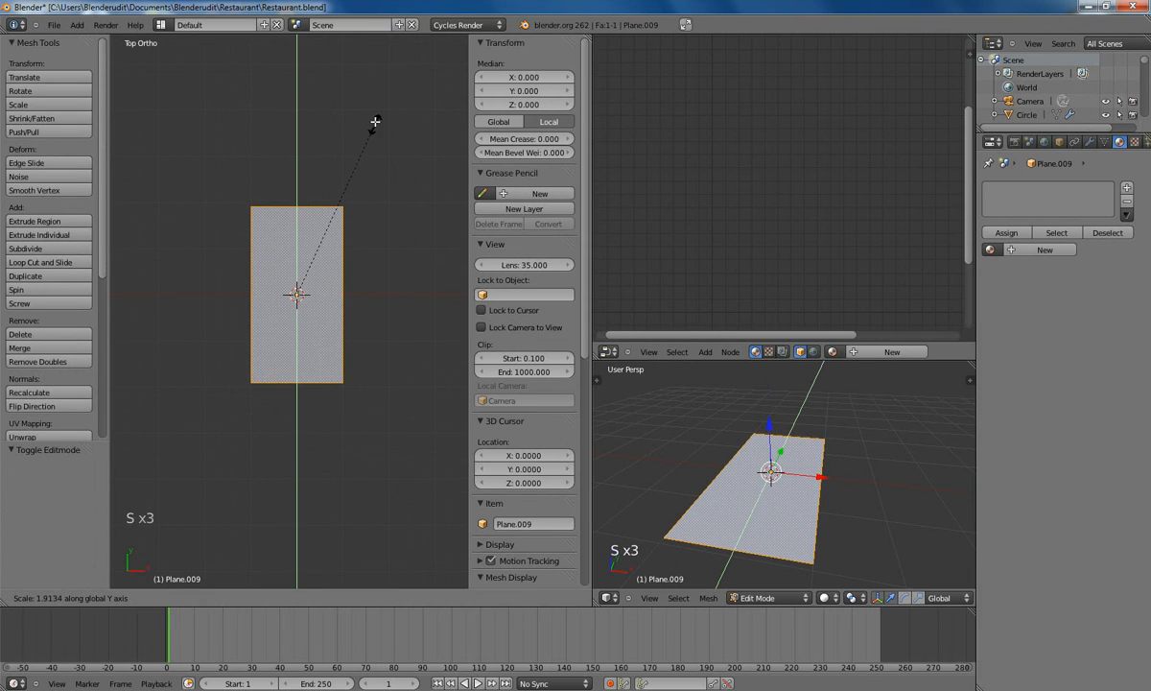
pyautogui.click(375, 117)
pyautogui.keyDown('shift'); pyautogui.moveTo(347, 240); pyautogui.dragTo(375, 279, button='middle'); pyautogui.keyUp('shift')
pyautogui.scroll(2, 388, 303)
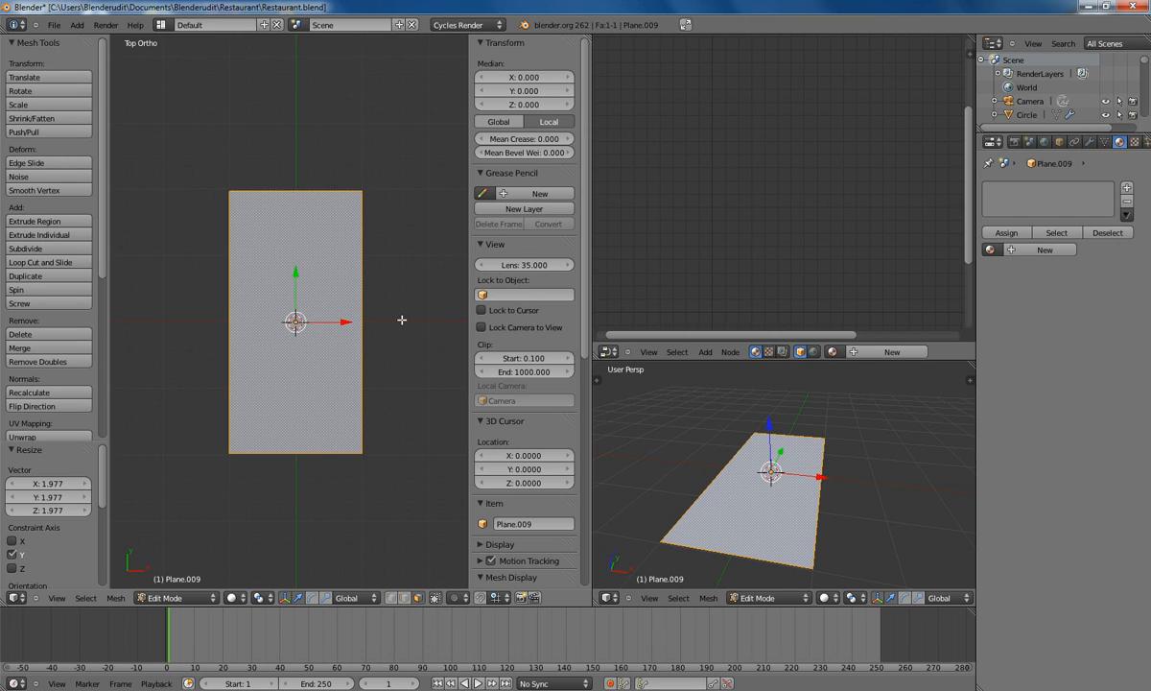
# Step: Delete only the rectangle's face, keeping its outline, and switch to vertex selection
pyautogui.press('Delete')
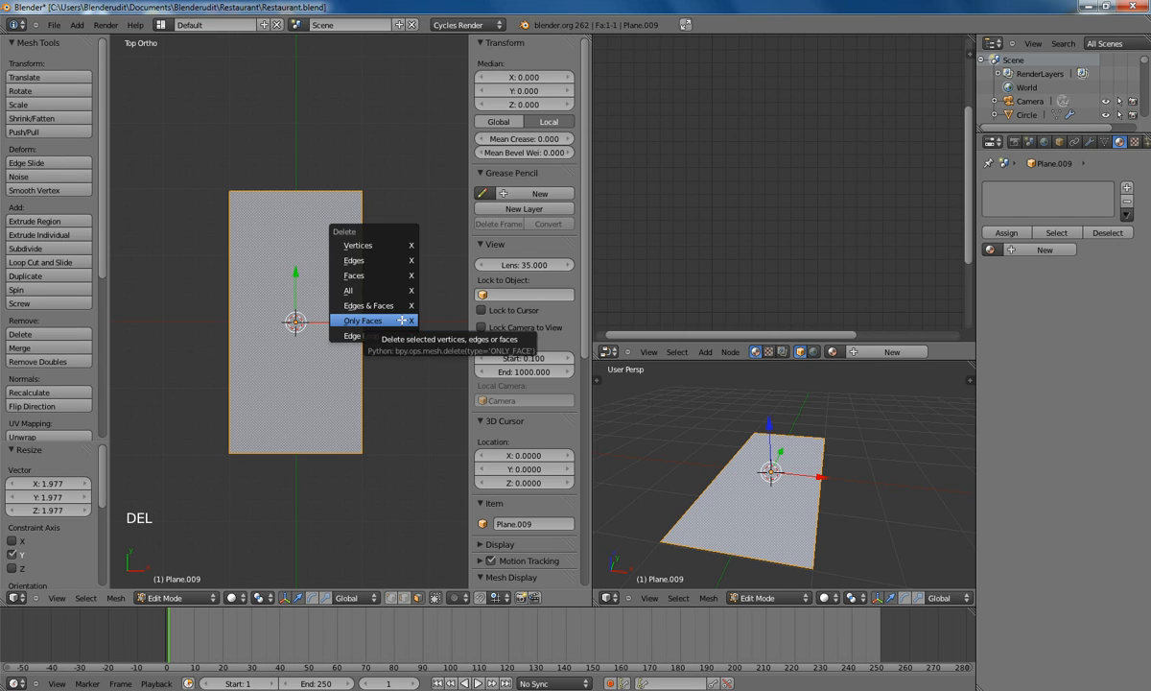
pyautogui.click(402, 321)
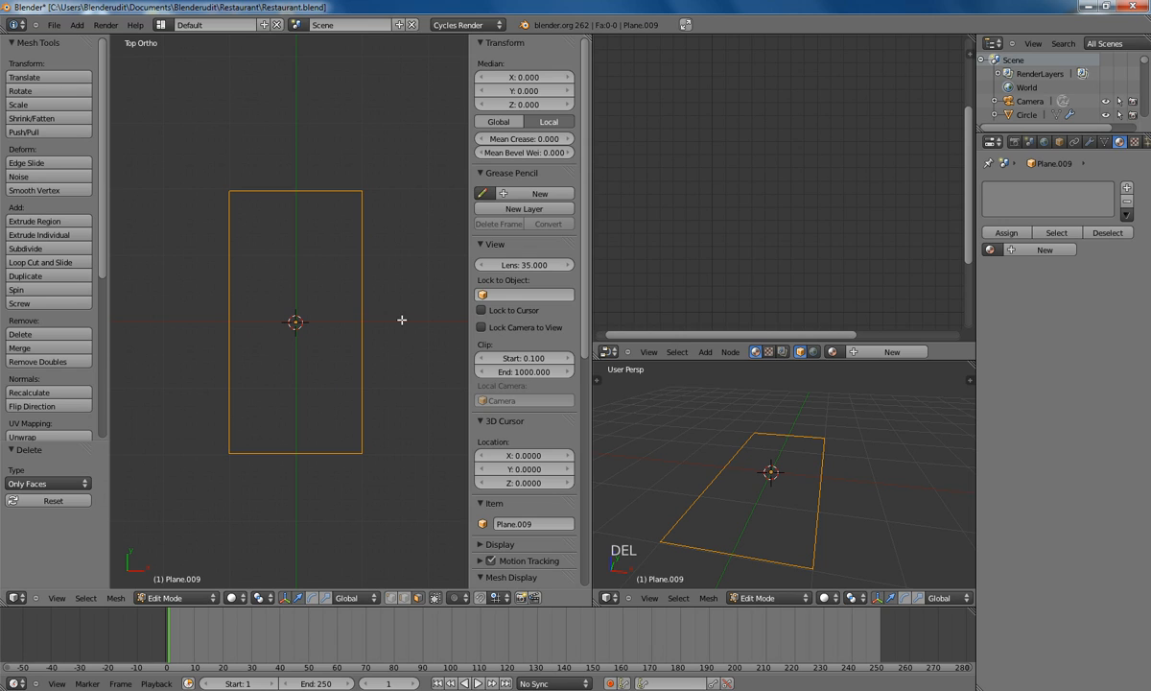
pyautogui.click(392, 599)
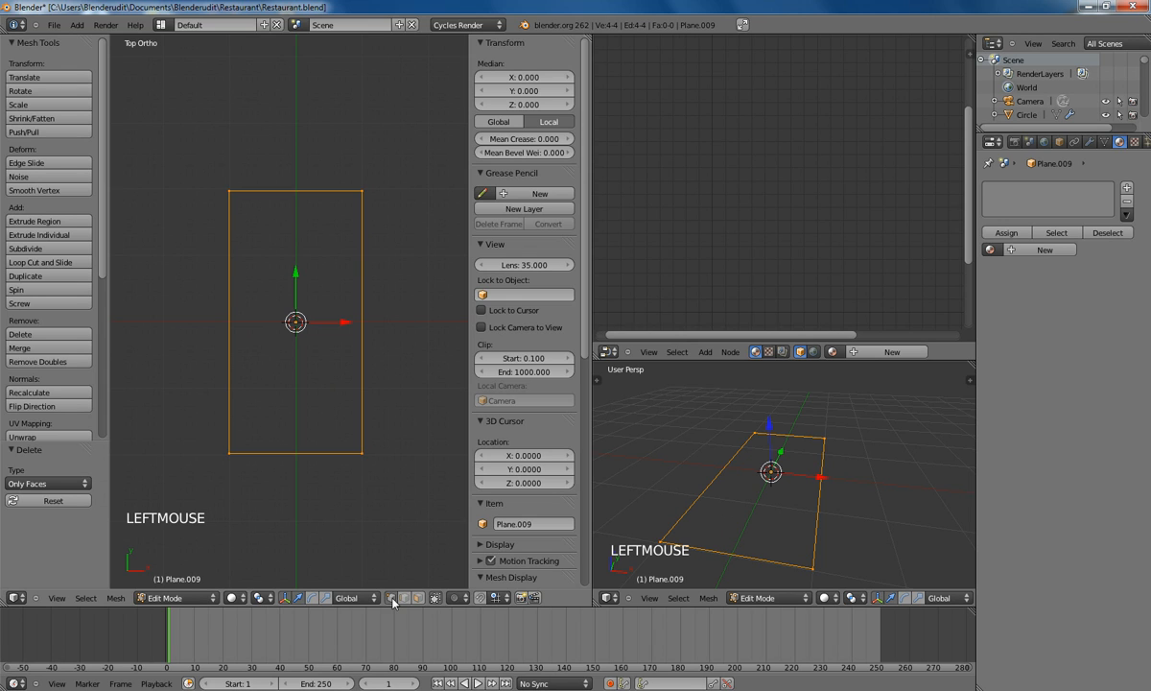
# Step: Extrude the outline in place and scale it inward by about 0.936, plus 0.92 along X, to form an even border
pyautogui.press('e')
pyautogui.press('e')
pyautogui.click(372, 324)
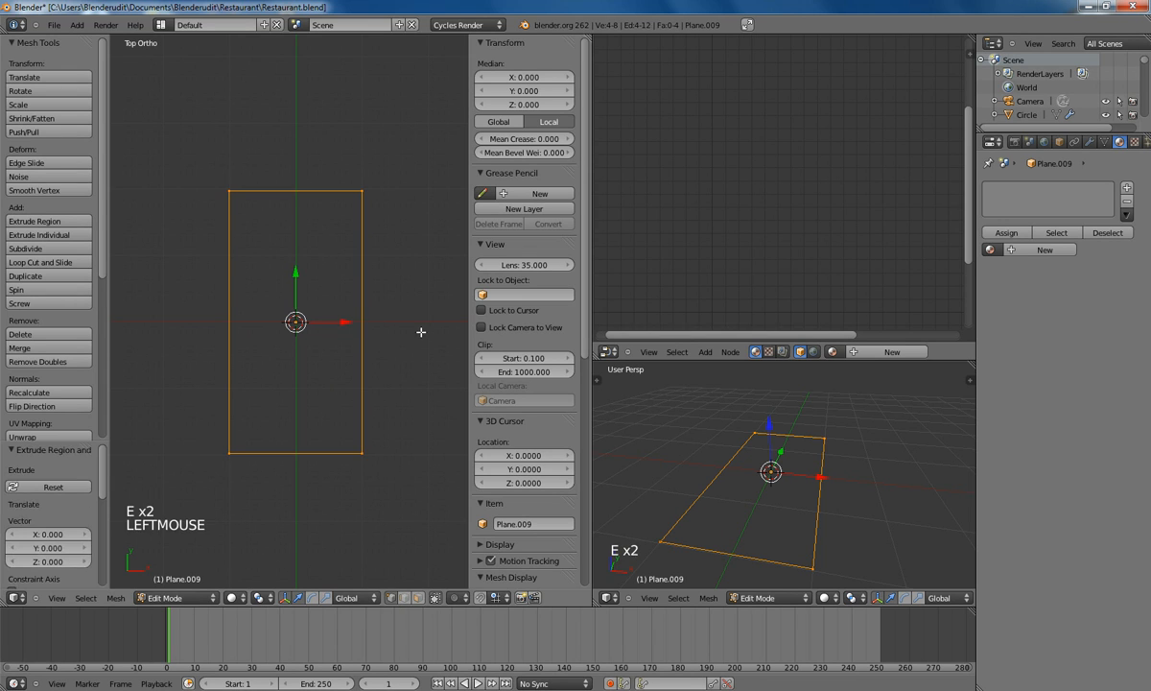
pyautogui.press('s')
pyautogui.press('s')
pyautogui.click(416, 327)
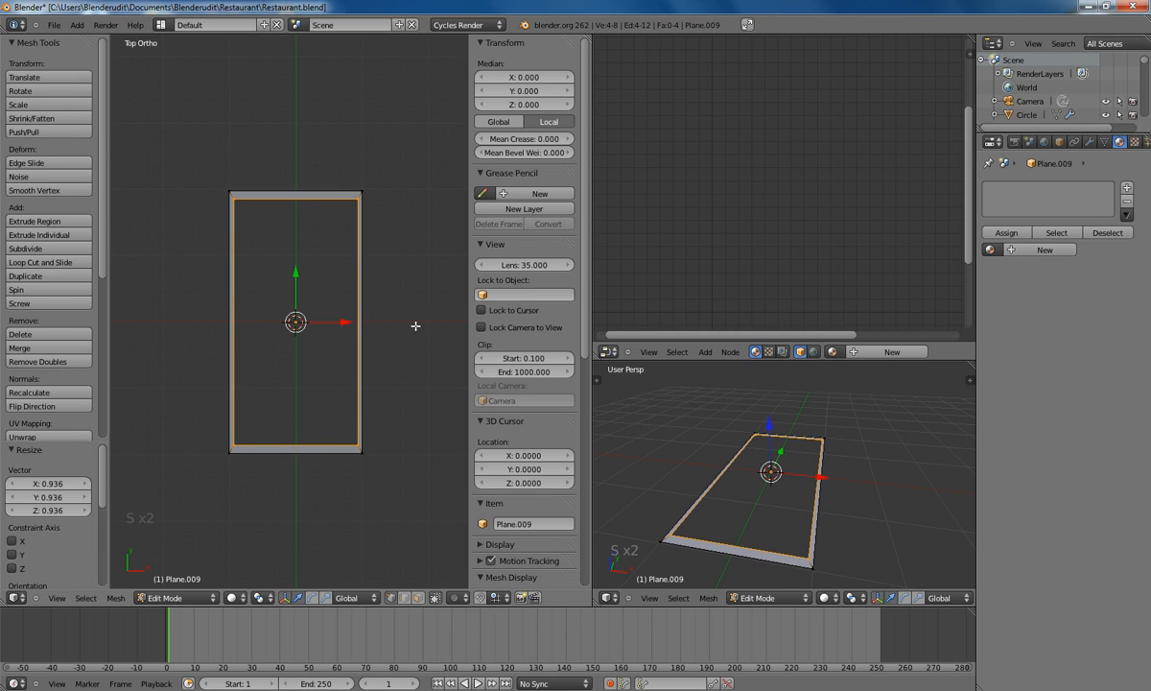
pyautogui.press('s')
pyautogui.press('x')
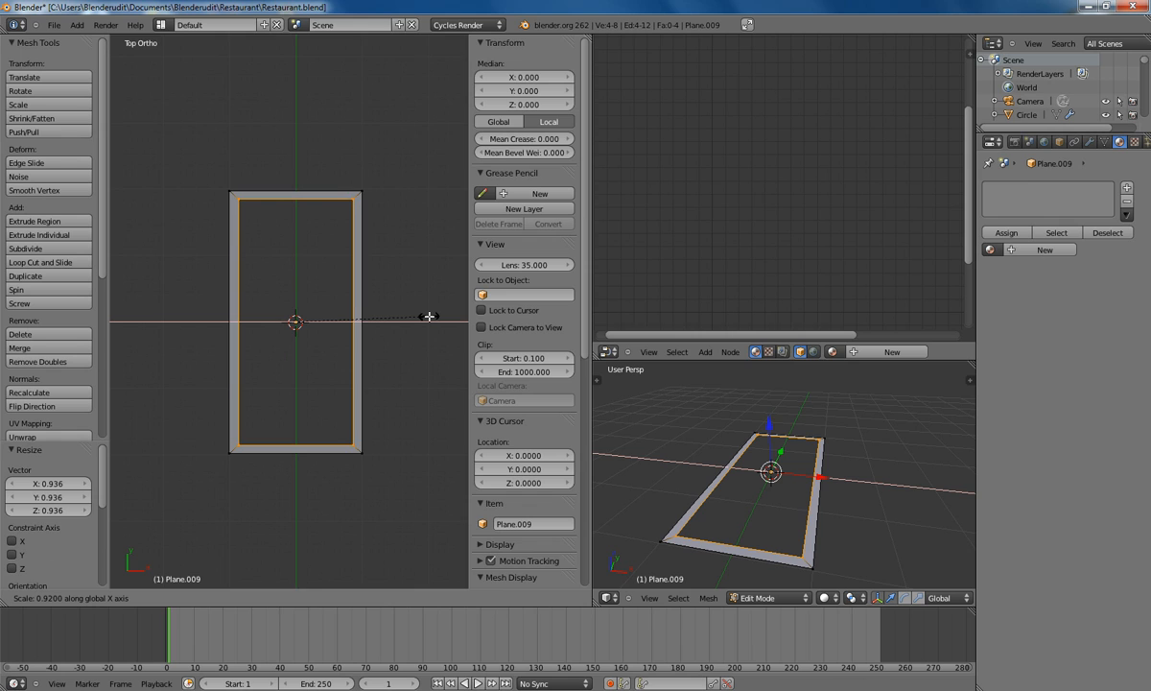
pyautogui.click(429, 316)
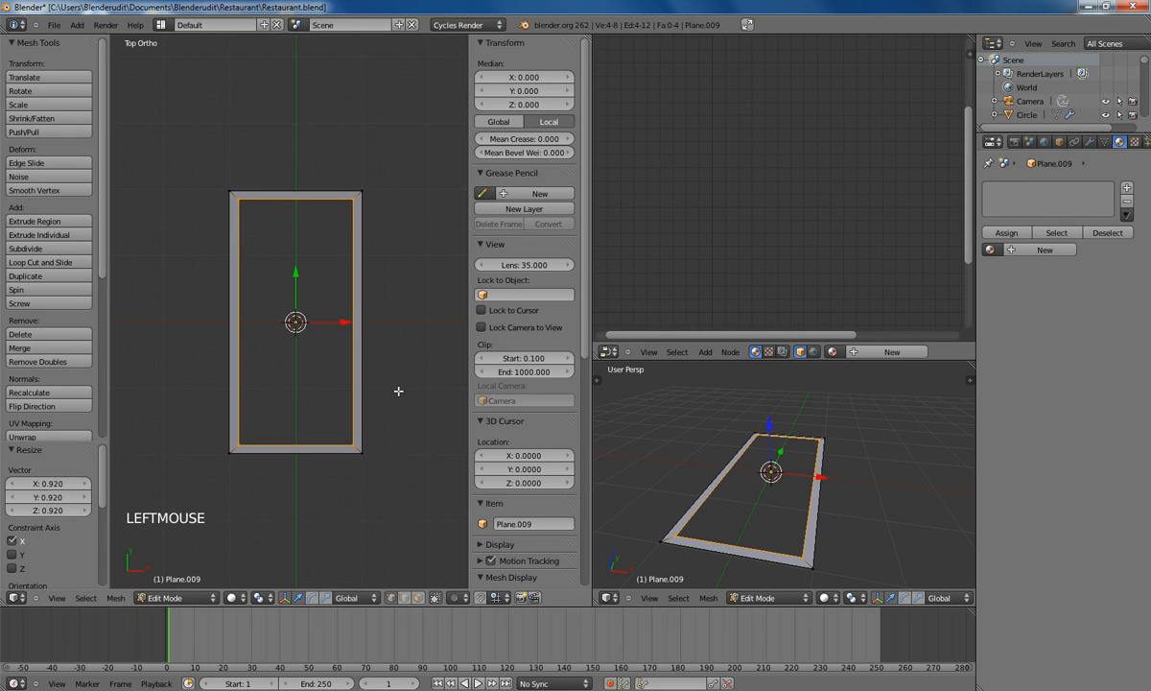
# Step: Extrude the whole border about 0.102 downward along Z, then return to Object Mode and check the frame from an angle and the top
pyautogui.press('a')
pyautogui.press('a')
pyautogui.press('KP_1')
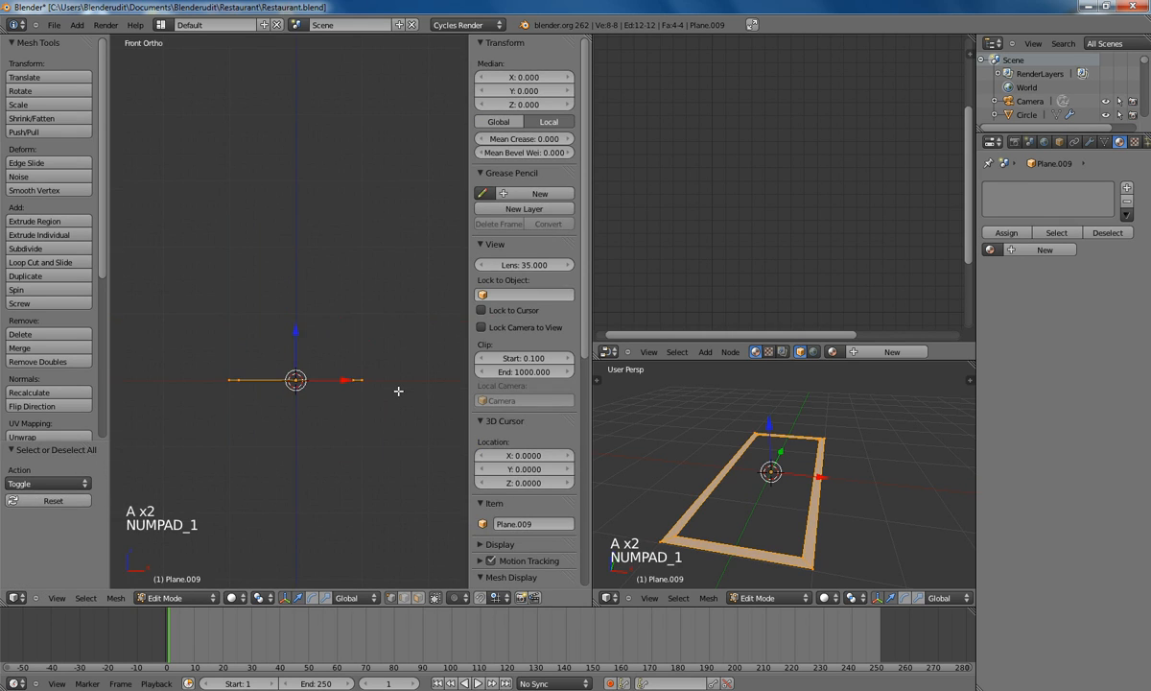
pyautogui.scroll(3, 396, 391)
pyautogui.press('e')
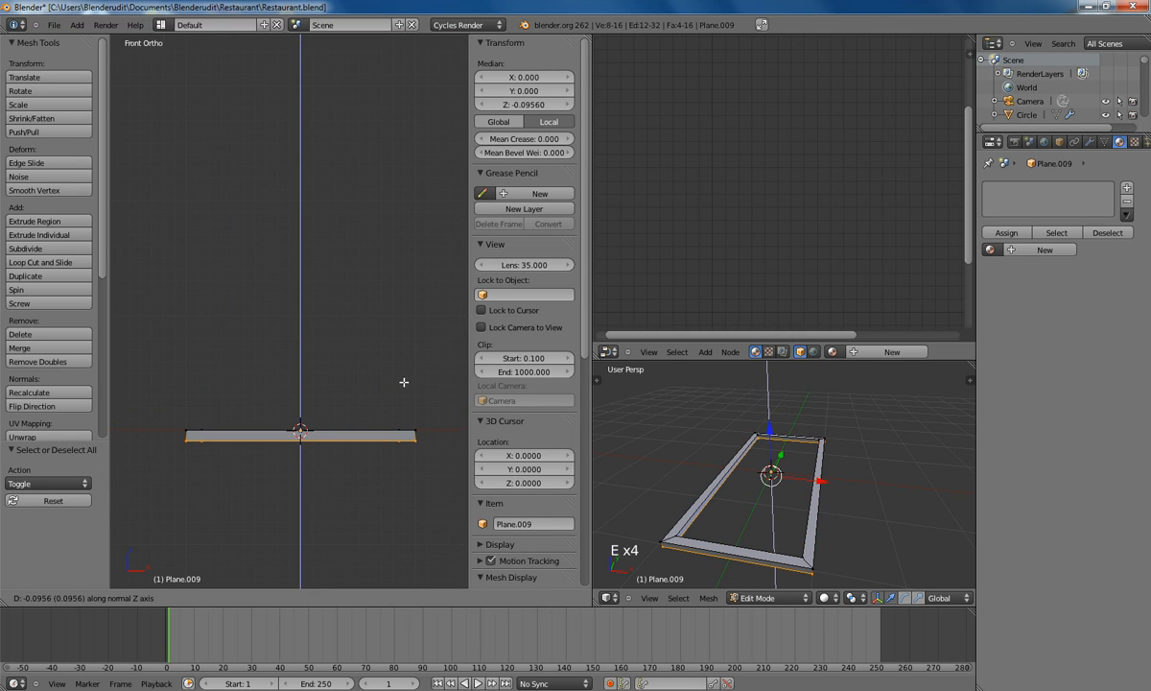
pyautogui.click(406, 380)
pyautogui.moveTo(365, 264); pyautogui.dragTo(390, 342, button='middle')
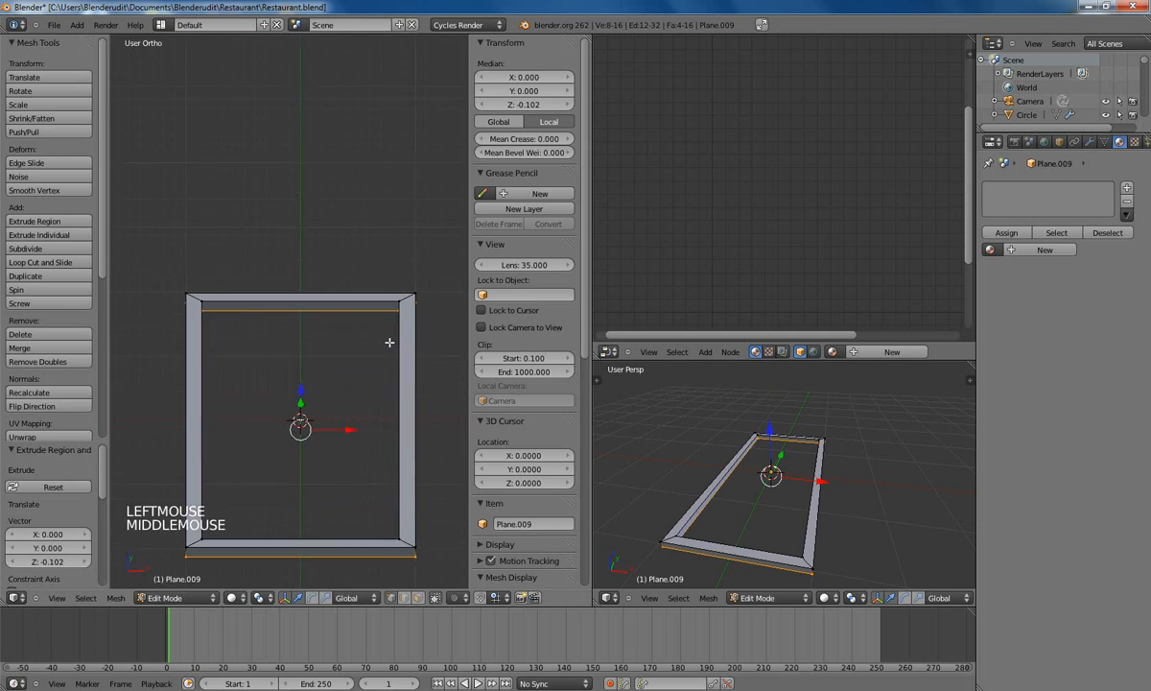
pyautogui.press('Tab')
pyautogui.moveTo(321, 268); pyautogui.dragTo(302, 327, button='middle')
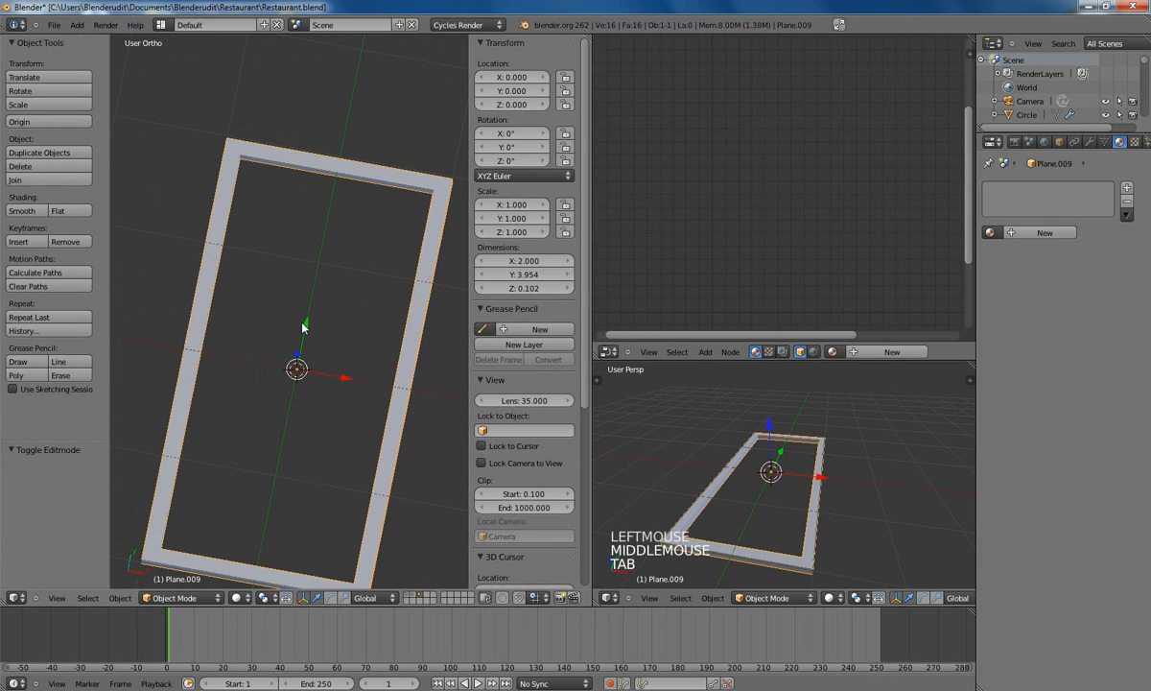
pyautogui.press('KP_7')
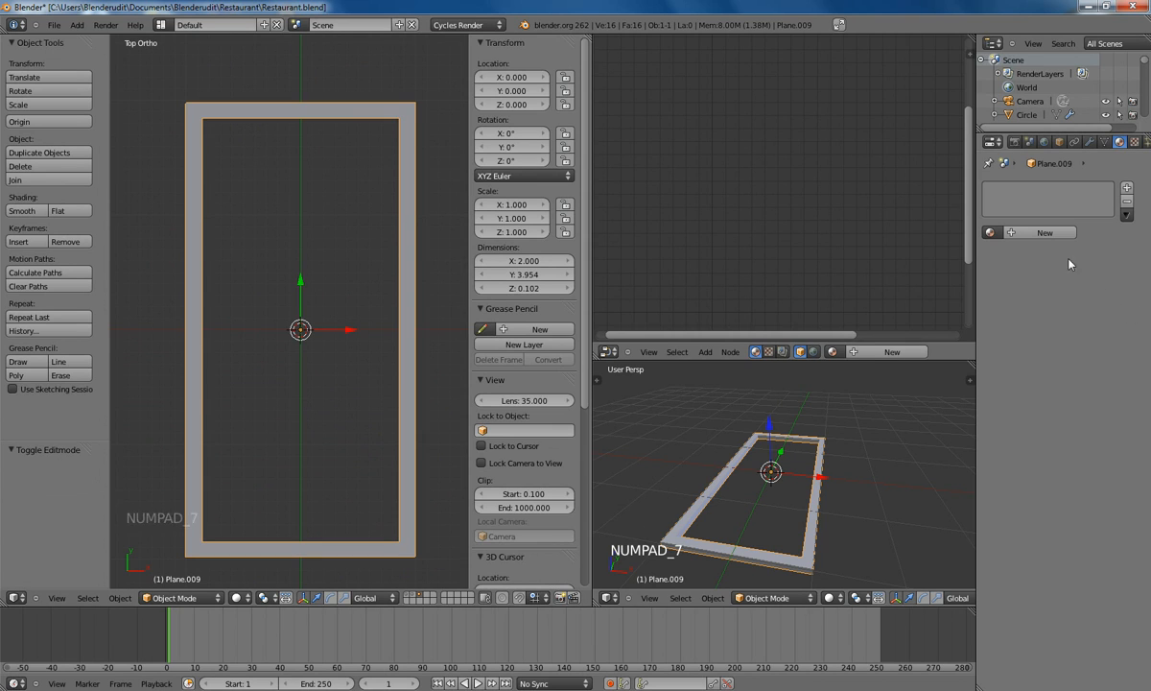
# Step: Create a new material for the frame and name it Cadre
pyautogui.click(1023, 233)
pyautogui.click(1019, 234)
pyautogui.write('Cadre')
pyautogui.press('Return')
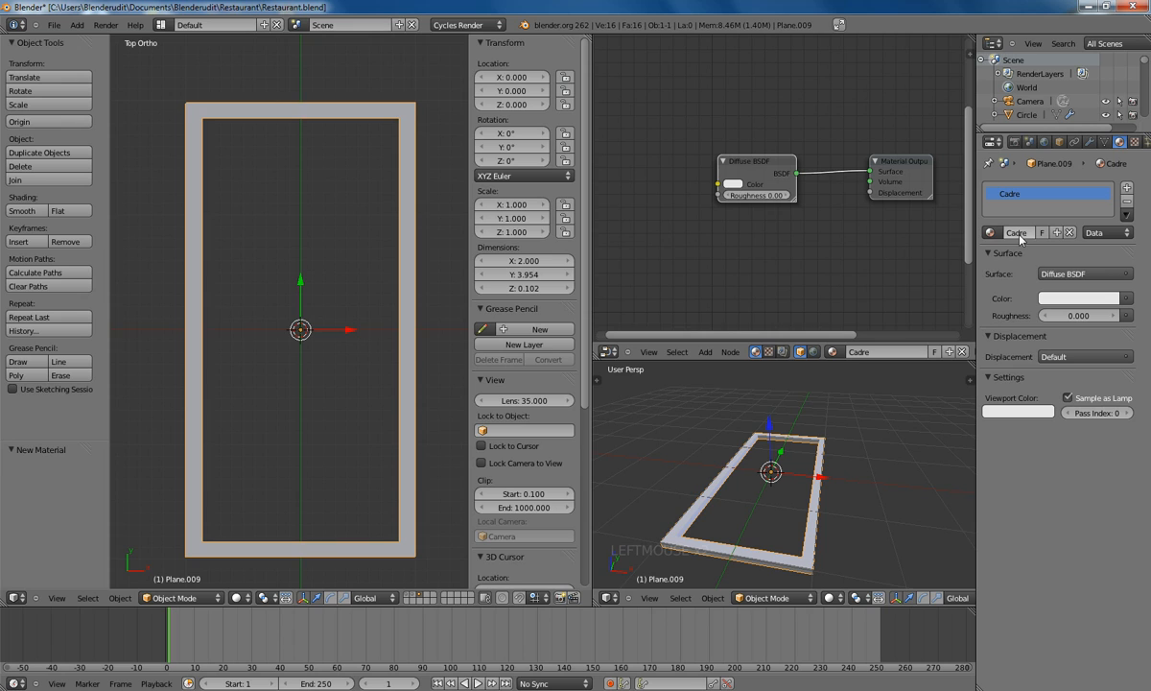
# Step: Set Cadre's diffuse colour to a dark brown of about R 0.022, G 0.009, B 0, and sample it as the viewport colour
pyautogui.click(1060, 300)
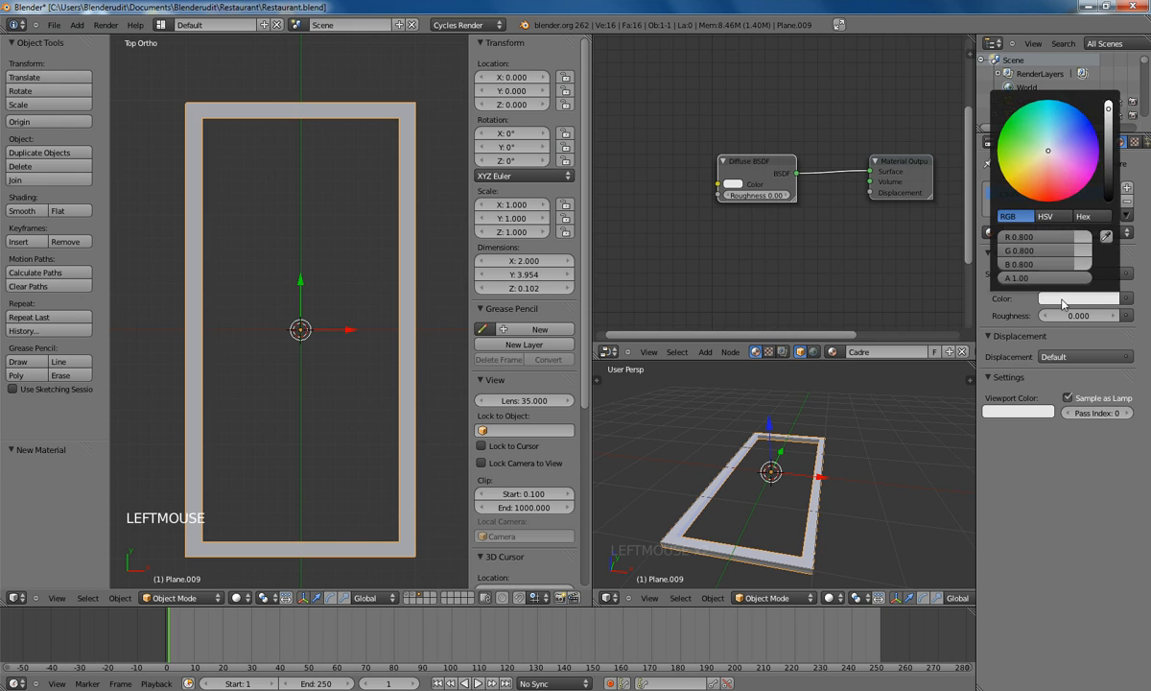
pyautogui.click(1029, 162)
pyautogui.click(1029, 196)
pyautogui.moveTo(1114, 117); pyautogui.dragTo(1113, 188)
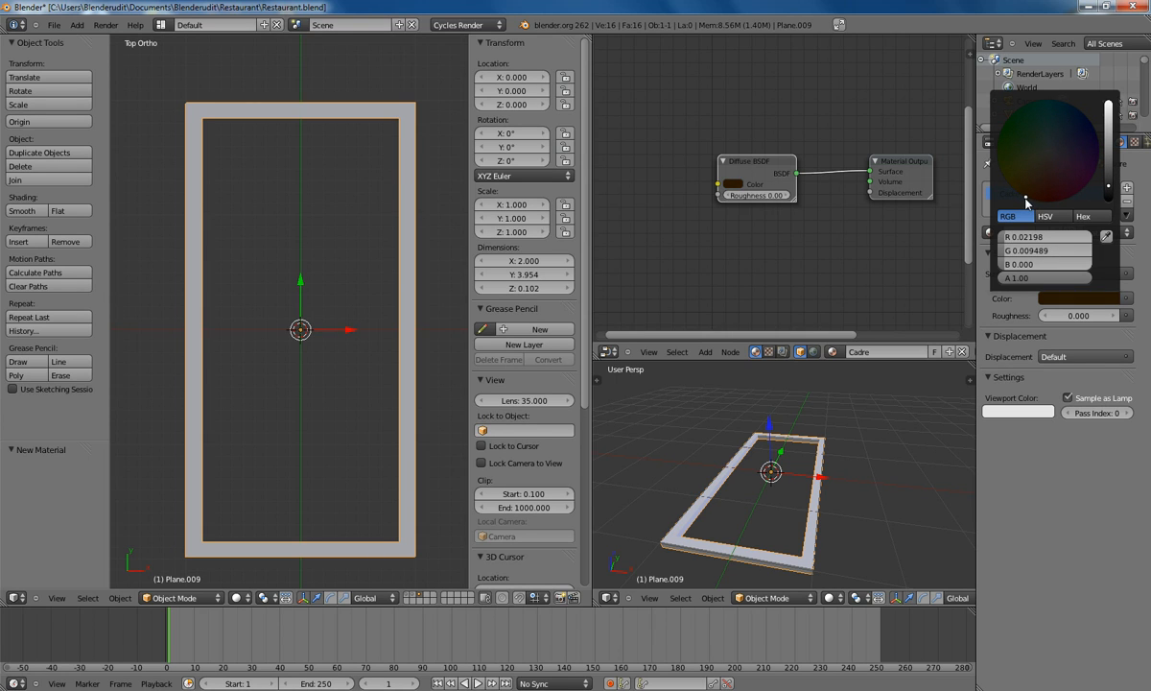
pyautogui.click(1018, 411)
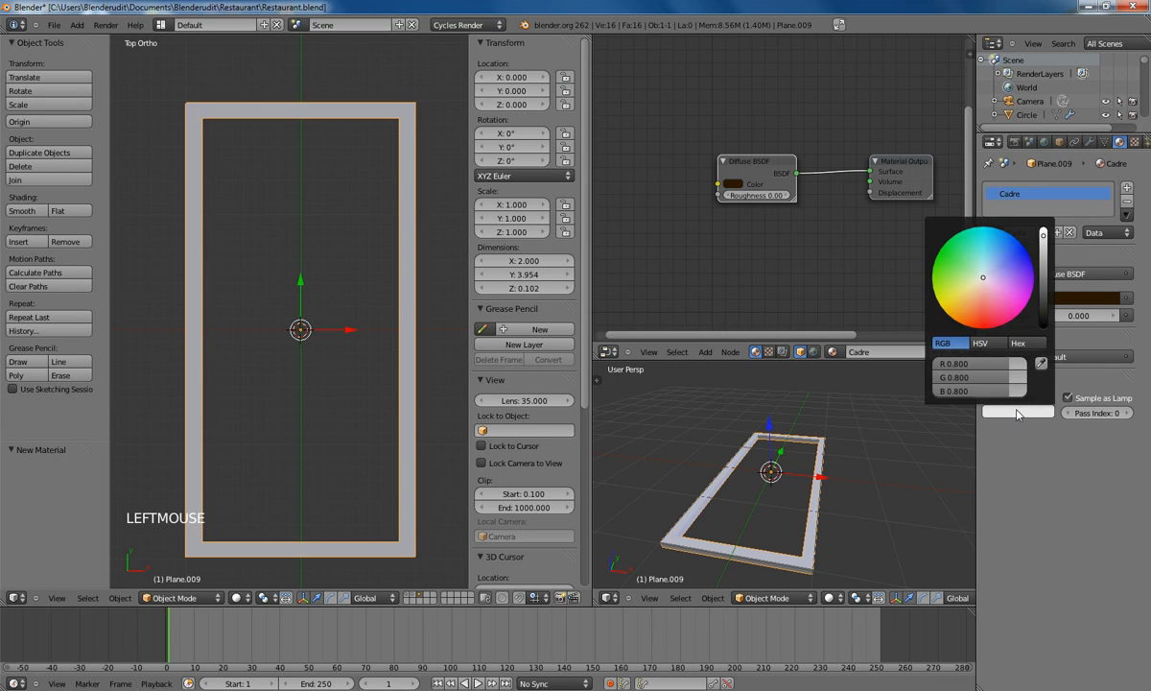
pyautogui.click(1042, 364)
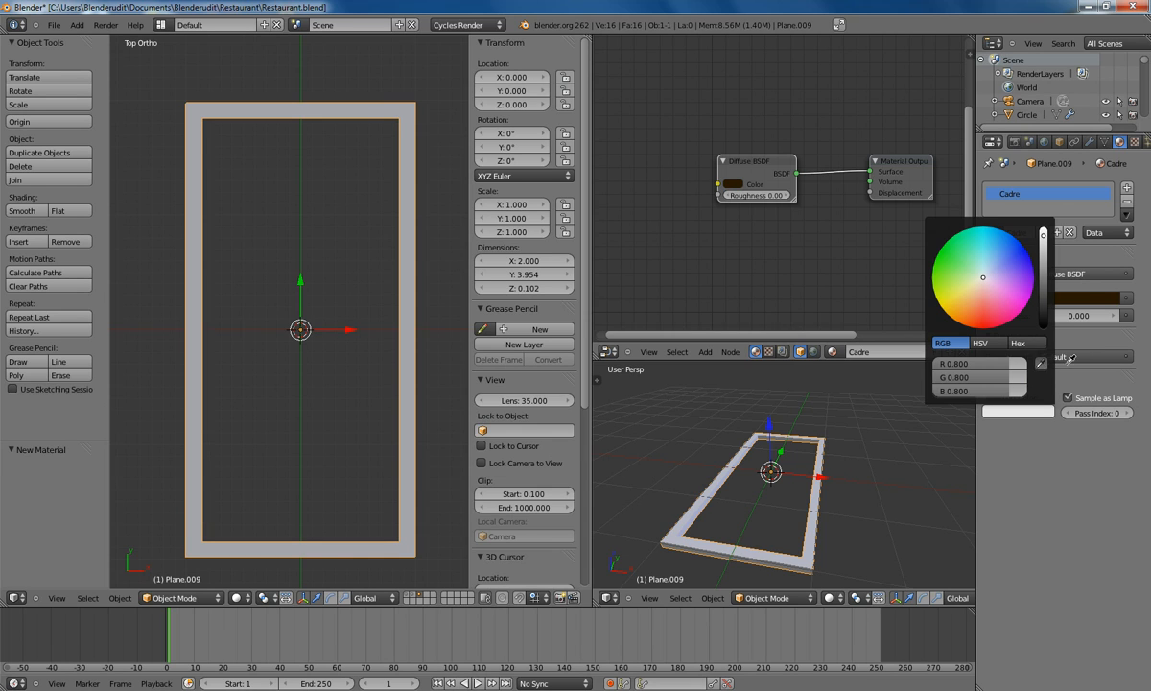
pyautogui.click(1065, 305)
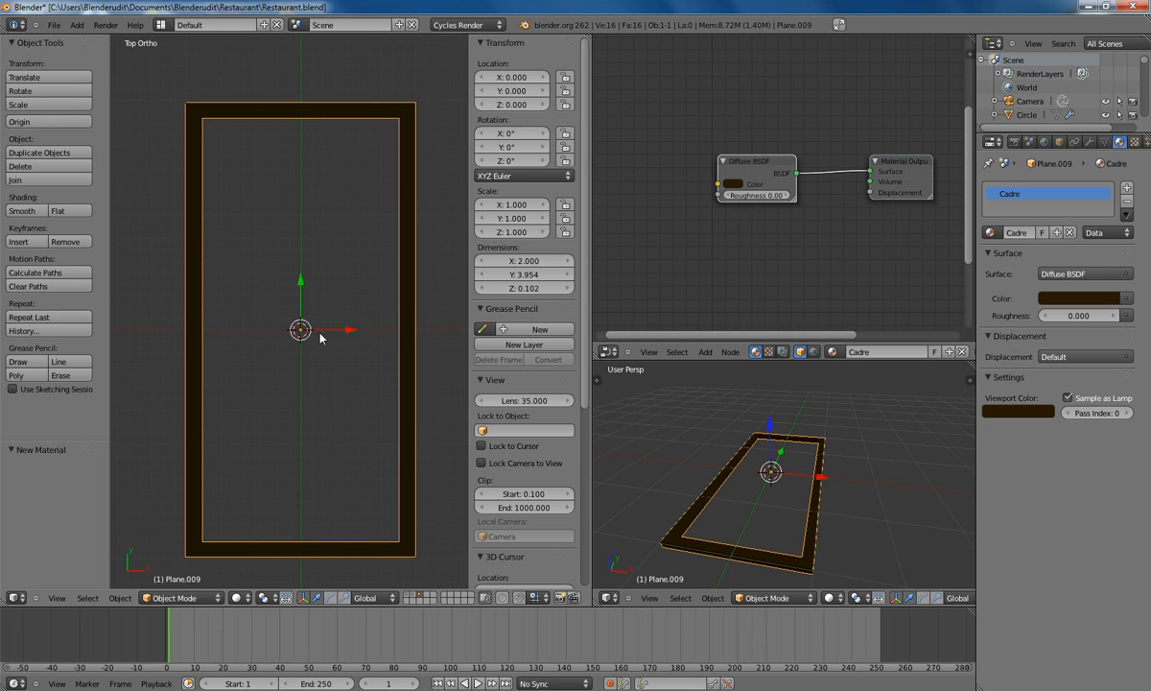
# Step: Add a plane at the origin inside the frame's mesh in Edit Mode
pyautogui.press('Tab')
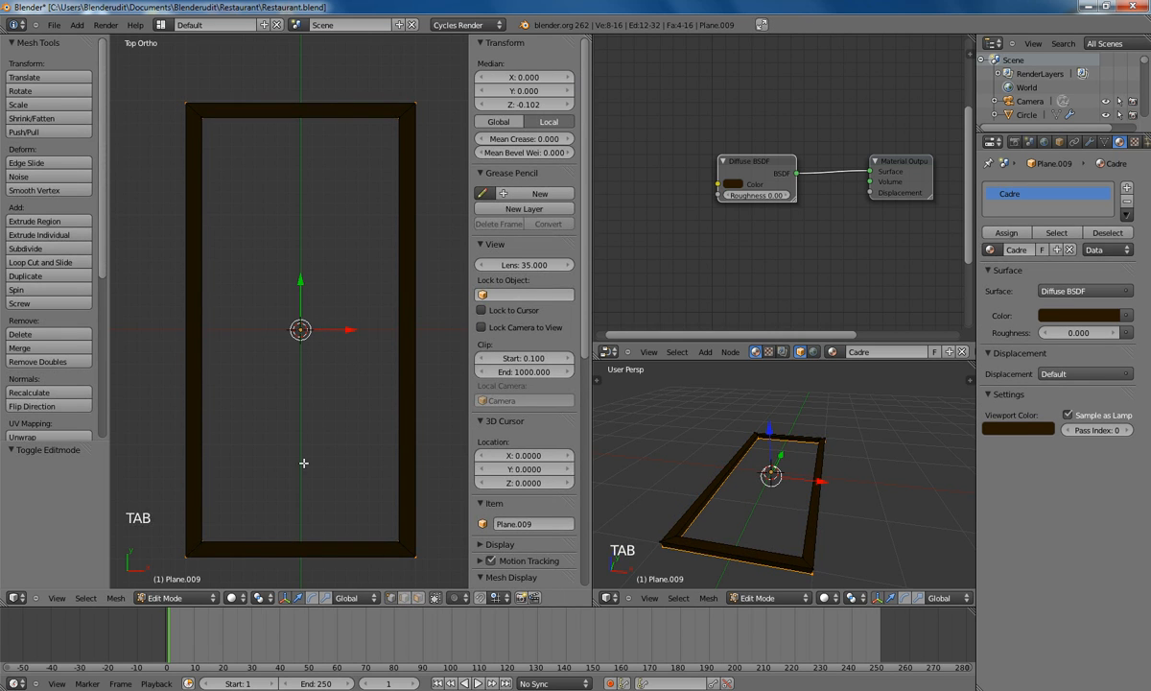
pyautogui.press('space')
pyautogui.write('pla')
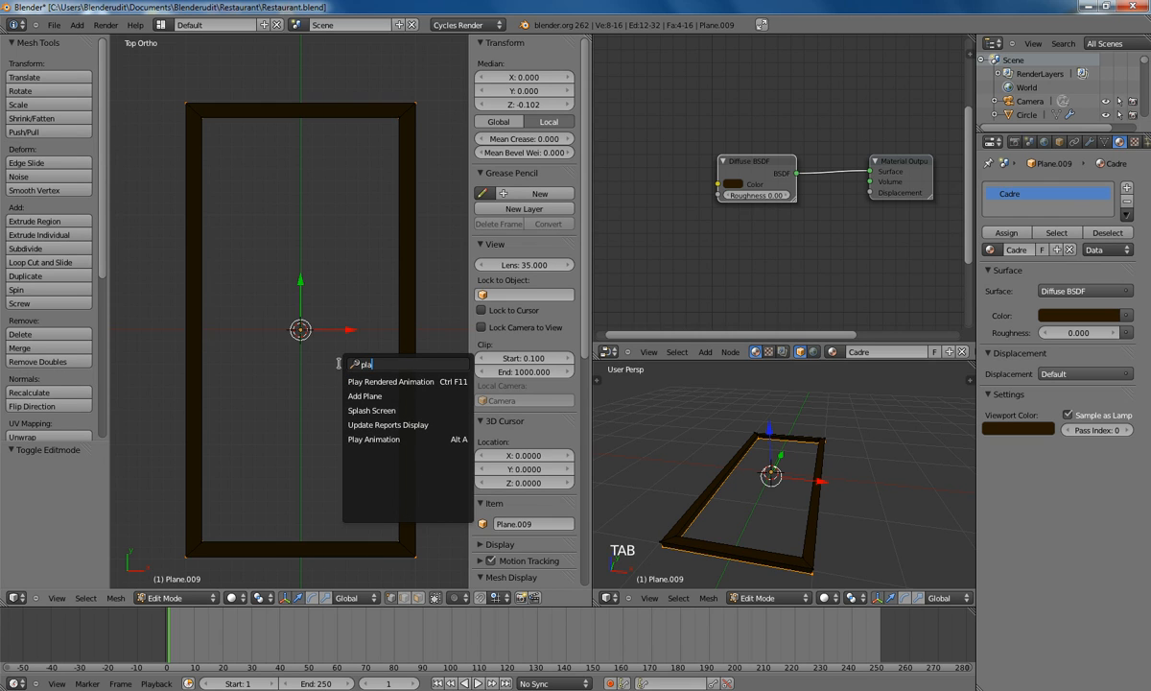
pyautogui.write('ne')
pyautogui.press('Return')
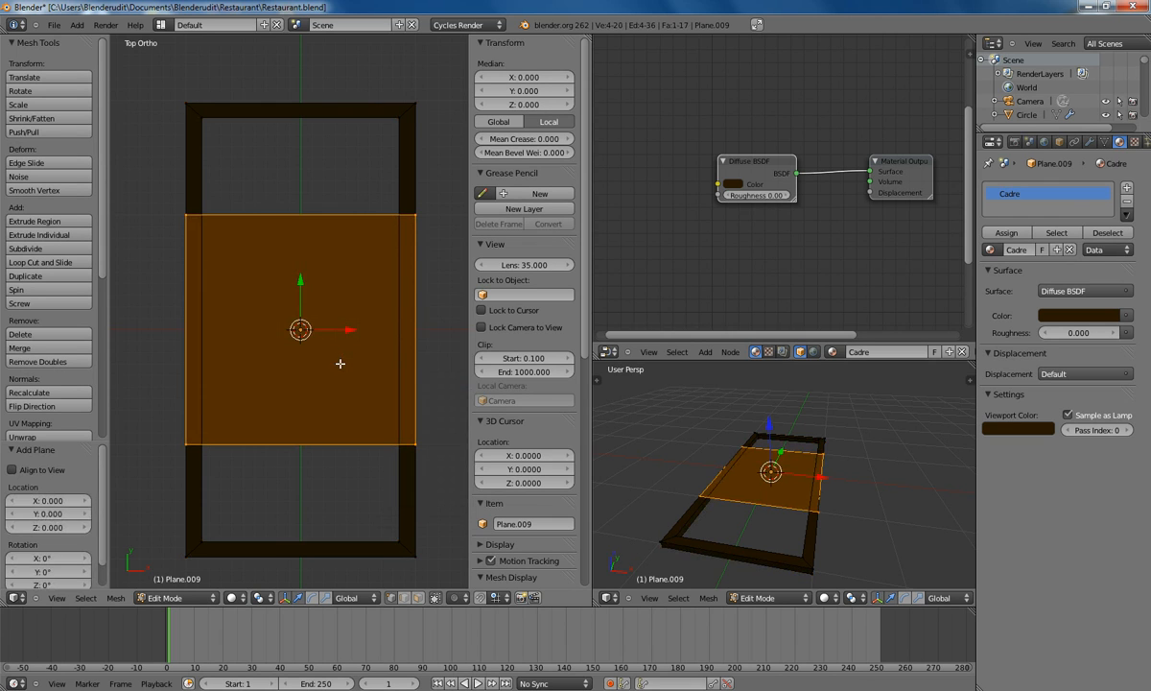
# Step: Shrink the new plane slightly and stretch it along Y by about 1.49 and 1.39 so its edges end within the frame border
pyautogui.press('s')
pyautogui.click(438, 305)
pyautogui.press('s')
pyautogui.click(315, 113)
pyautogui.press('s')
pyautogui.press('y')
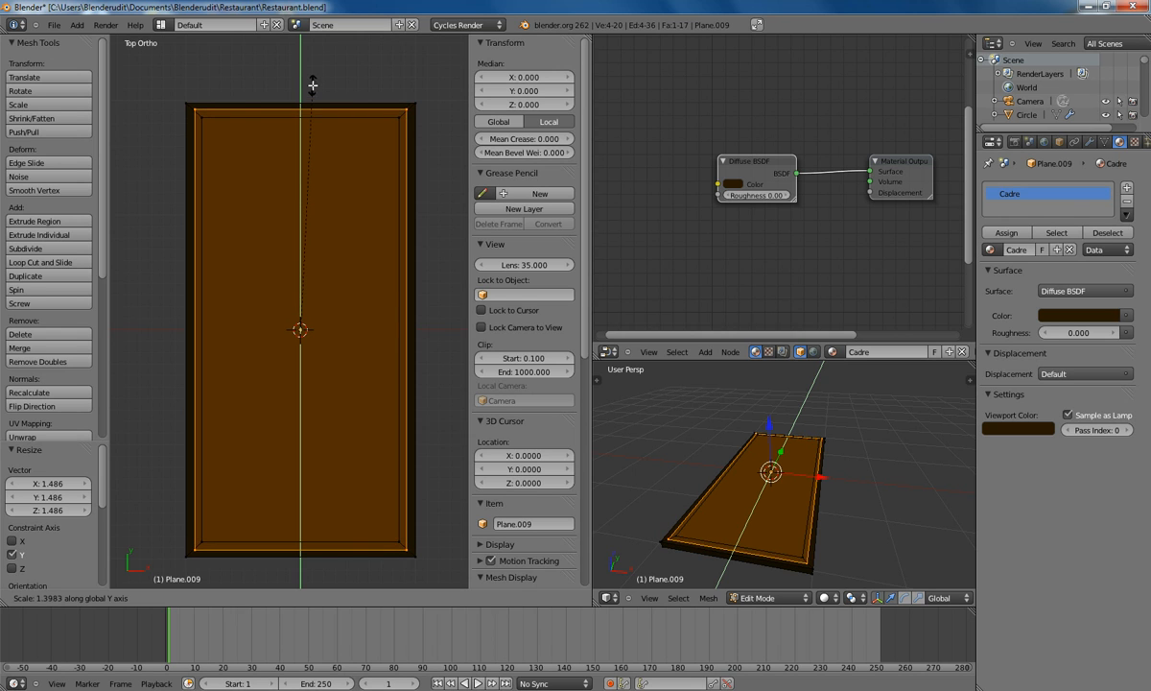
pyautogui.click(314, 85)
# Step: Lower the inner plane about 0.048 along Z to mid-thickness of the frame, and check it in solid display
pyautogui.press('z')
pyautogui.press('KP_1')
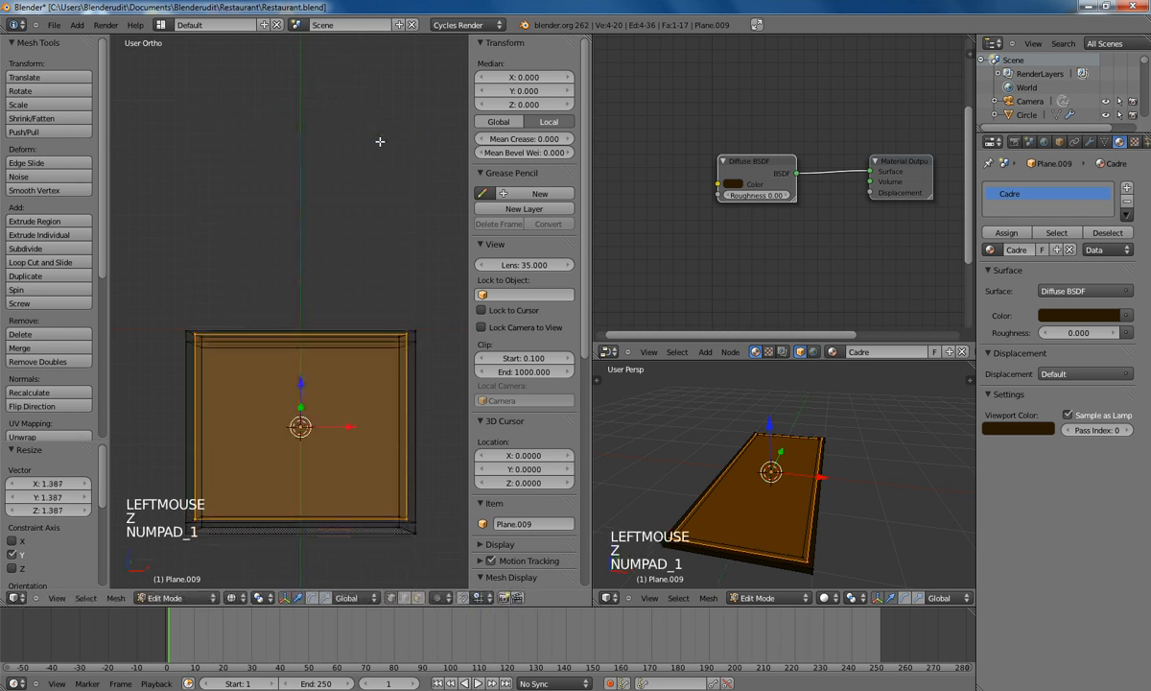
pyautogui.press('g')
pyautogui.press('z')
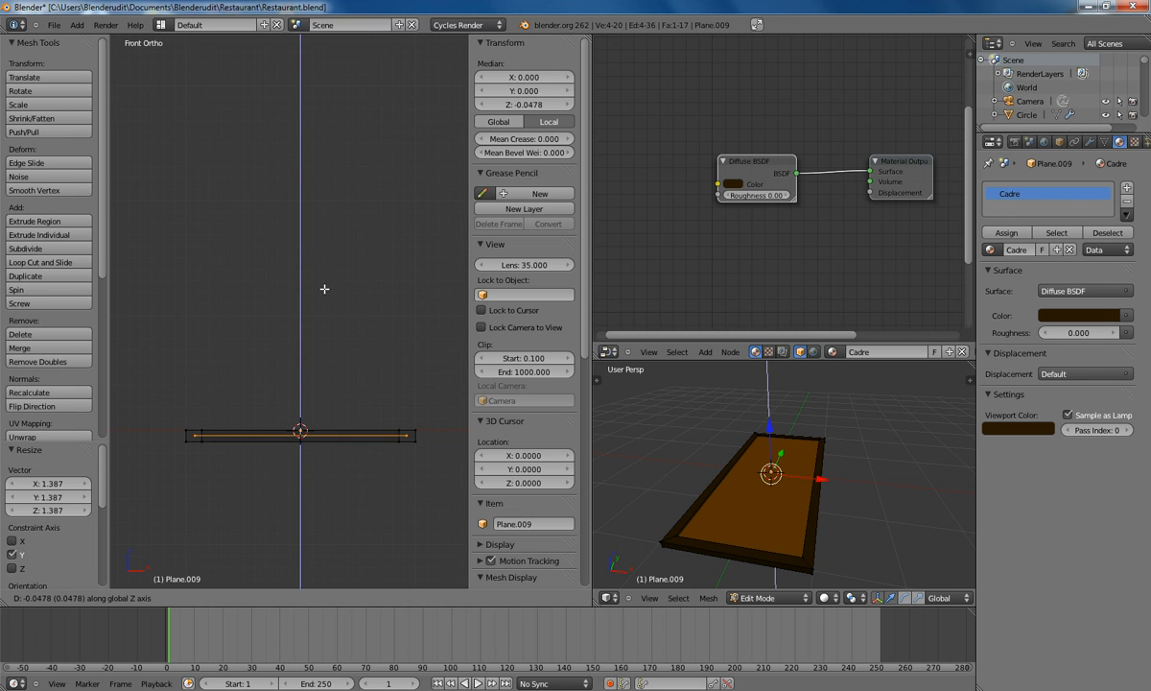
pyautogui.click(324, 225)
pyautogui.moveTo(324, 225)
pyautogui.mouseDown(button='middle')
pyautogui.moveTo(311, 300)
pyautogui.moveTo(302, 287)
pyautogui.moveTo(315, 356)
pyautogui.mouseUp(button='middle')
pyautogui.press('z')
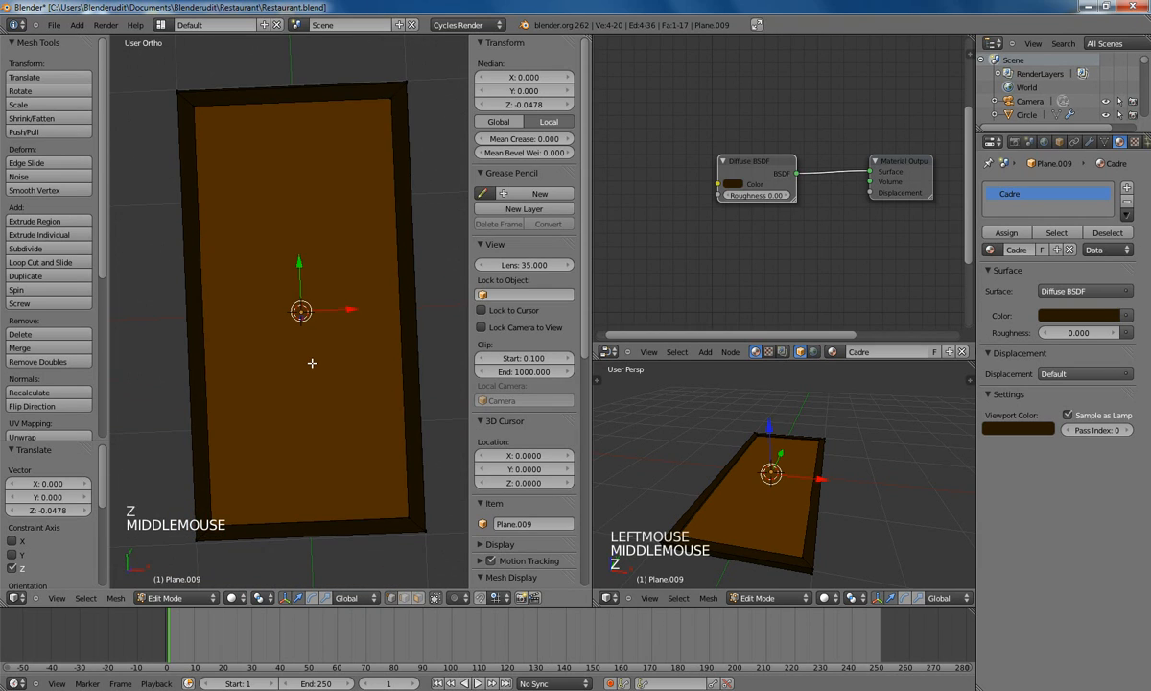
pyautogui.press('KP_7')
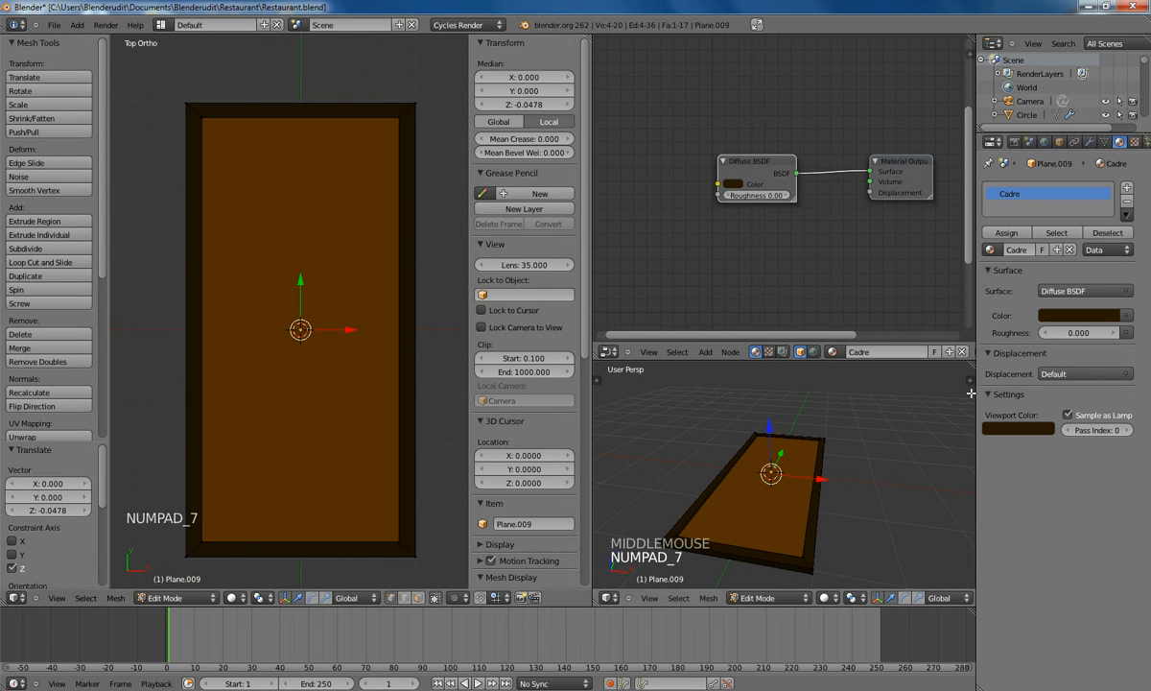
# Step: Add a second material slot with a new material named Fenetre and set its surface shader to Emission
pyautogui.click(1128, 190)
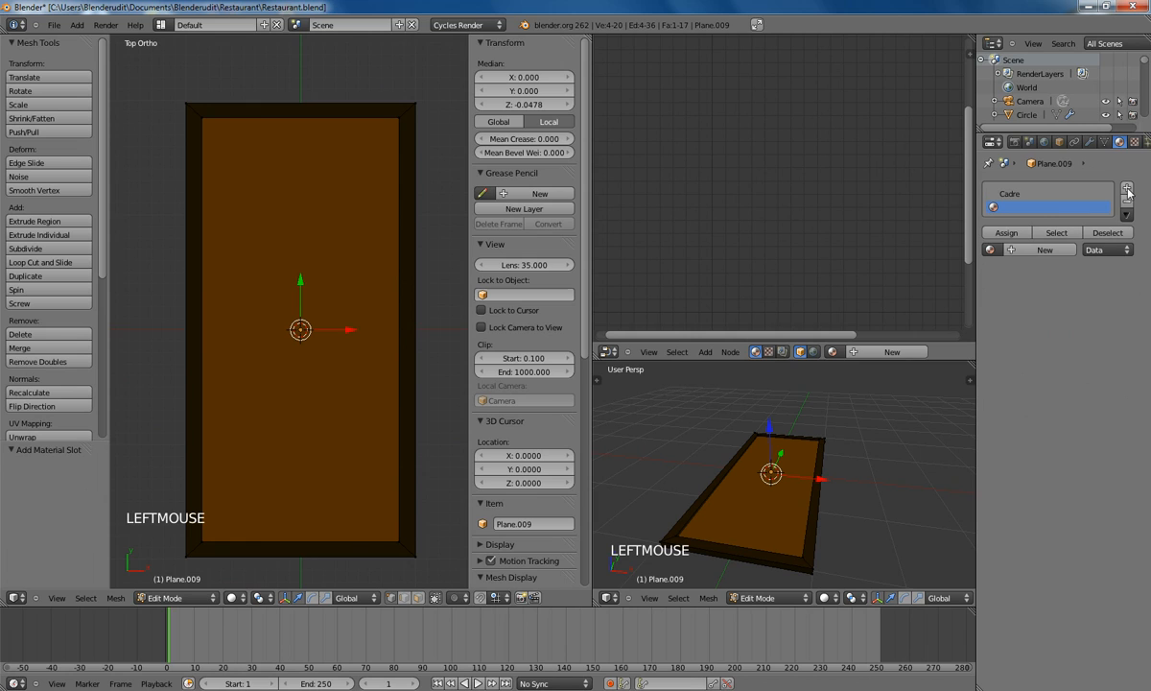
pyautogui.click(1043, 249)
pyautogui.click(1015, 249)
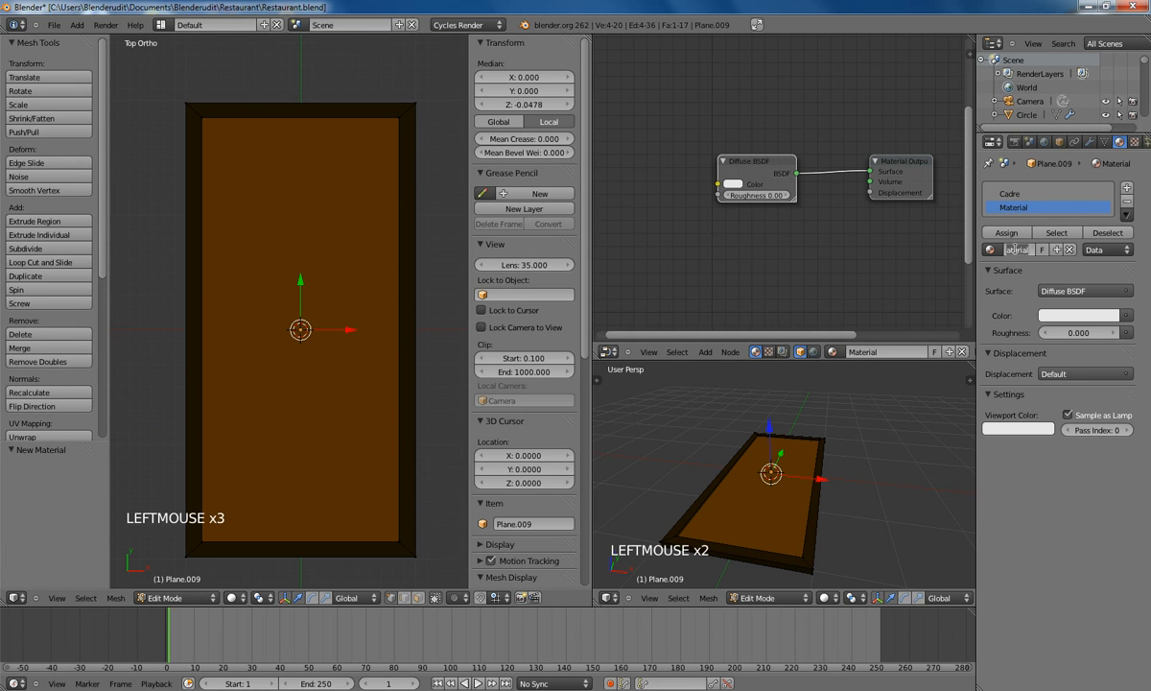
pyautogui.write('Fenetre')
pyautogui.press('Return')
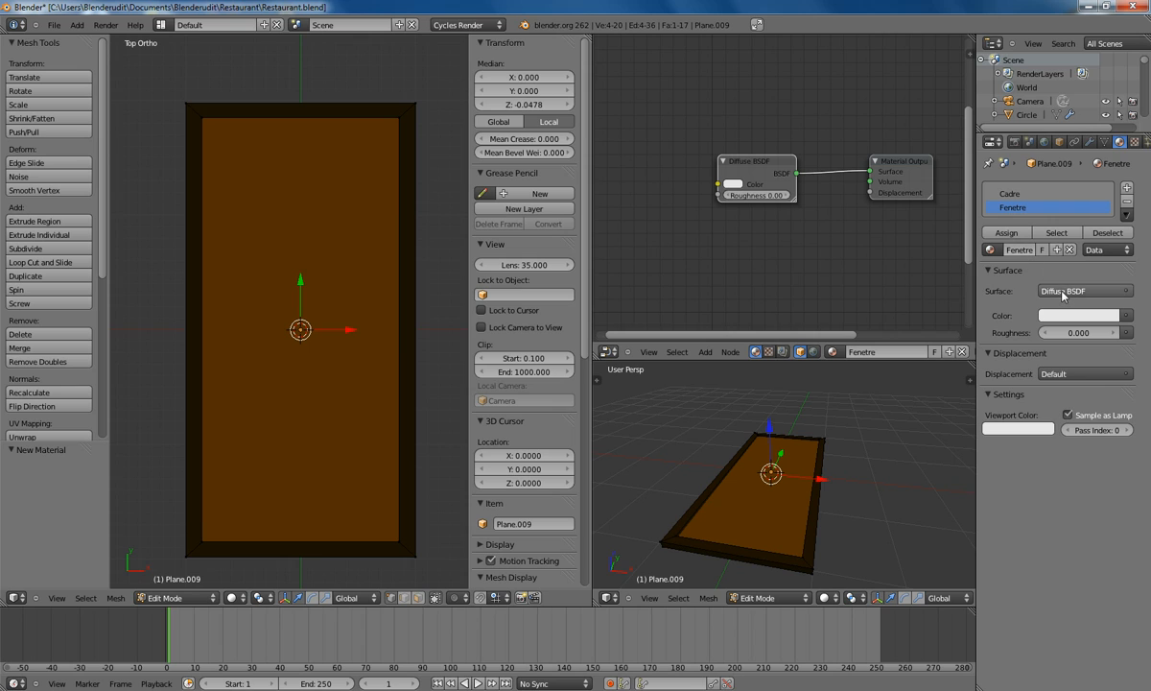
pyautogui.click(1046, 291)
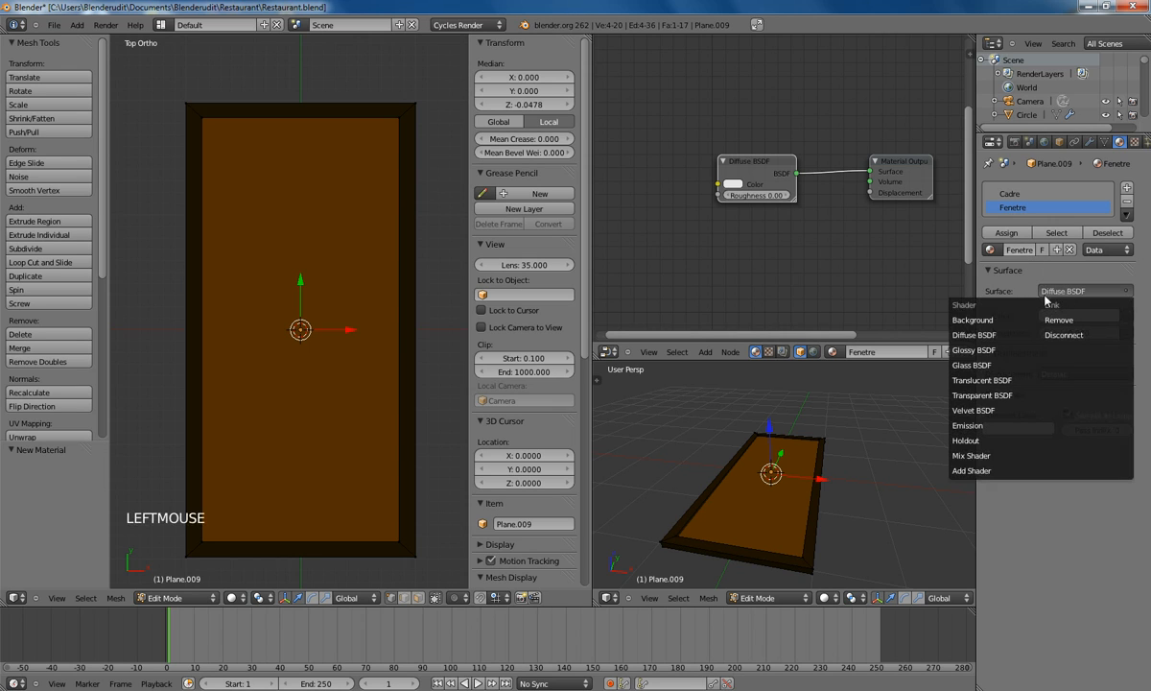
pyautogui.click(971, 425)
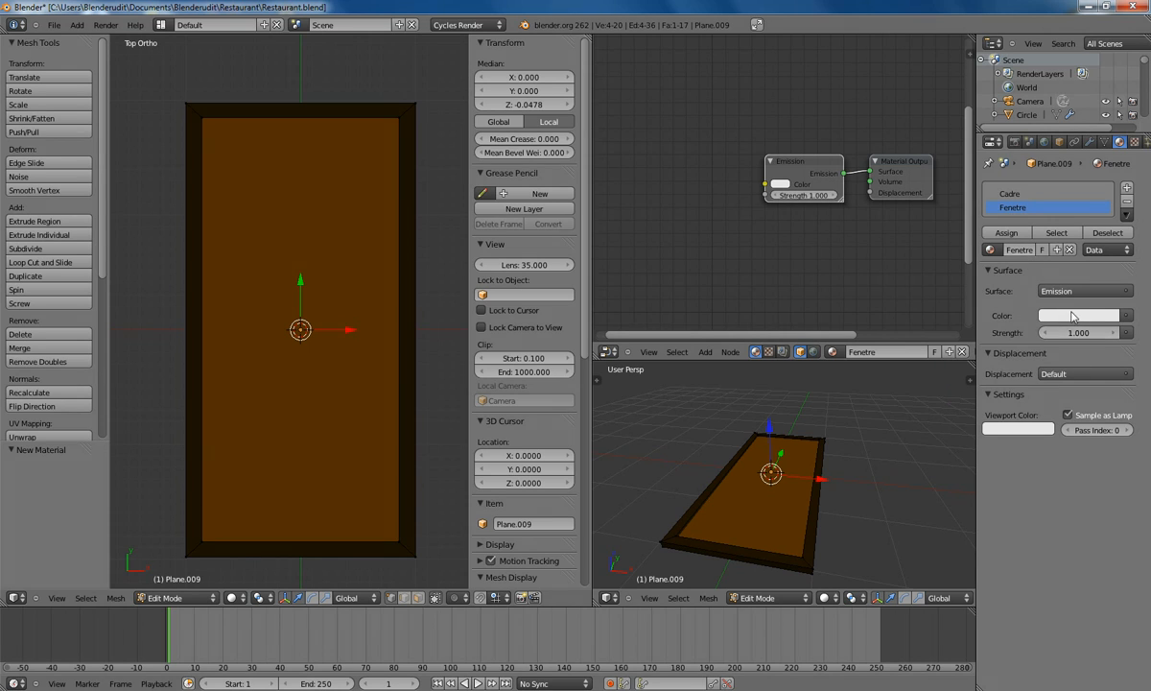
# Step: Set the Fenetre material's emission color to a dark golden yellow, about R 0.411, G 0.283, B 0.034
pyautogui.click(1070, 317)
pyautogui.click(1010, 209)
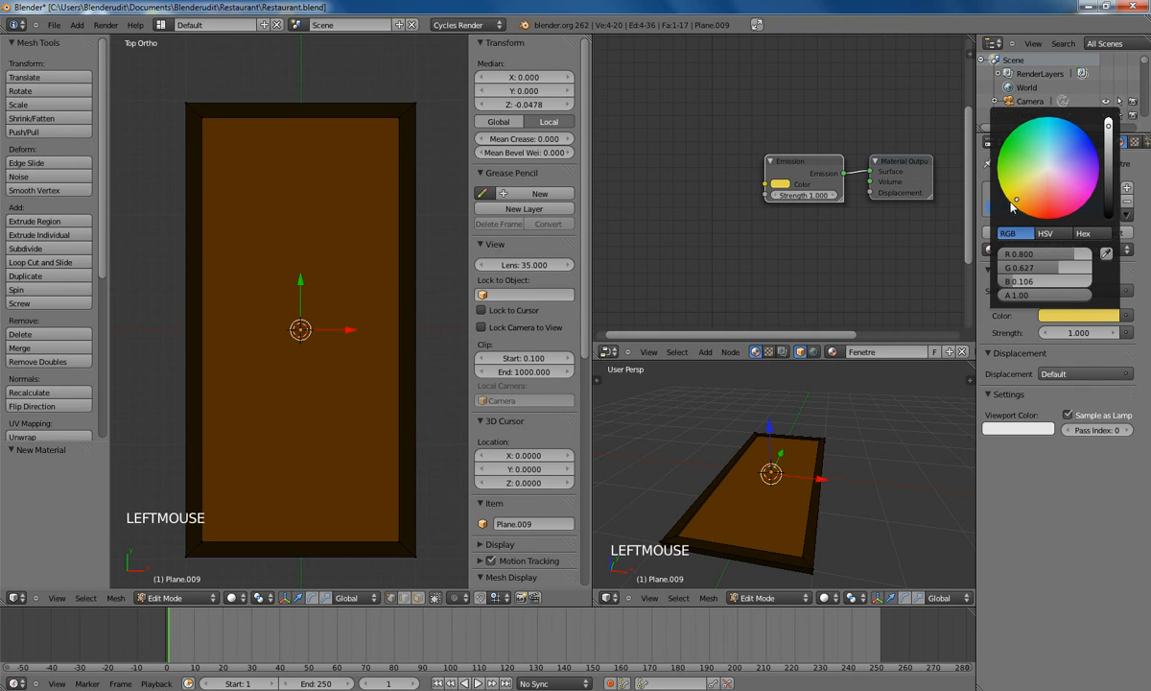
pyautogui.moveTo(1011, 210); pyautogui.dragTo(1020, 207)
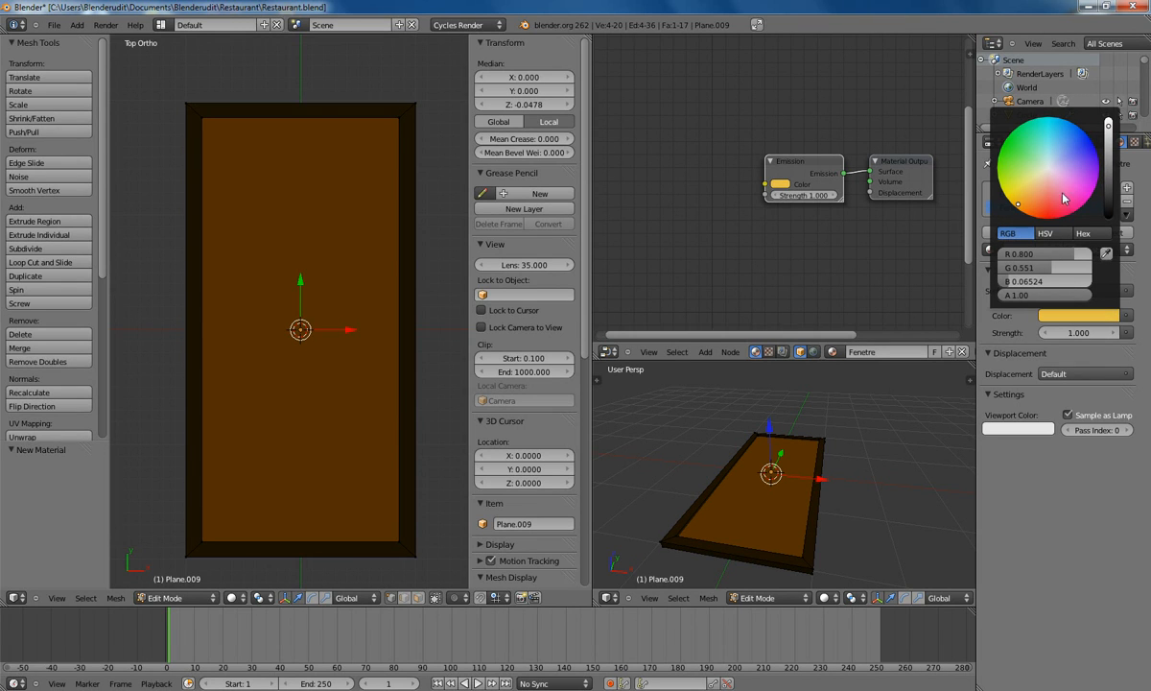
pyautogui.moveTo(1111, 137); pyautogui.dragTo(1111, 154)
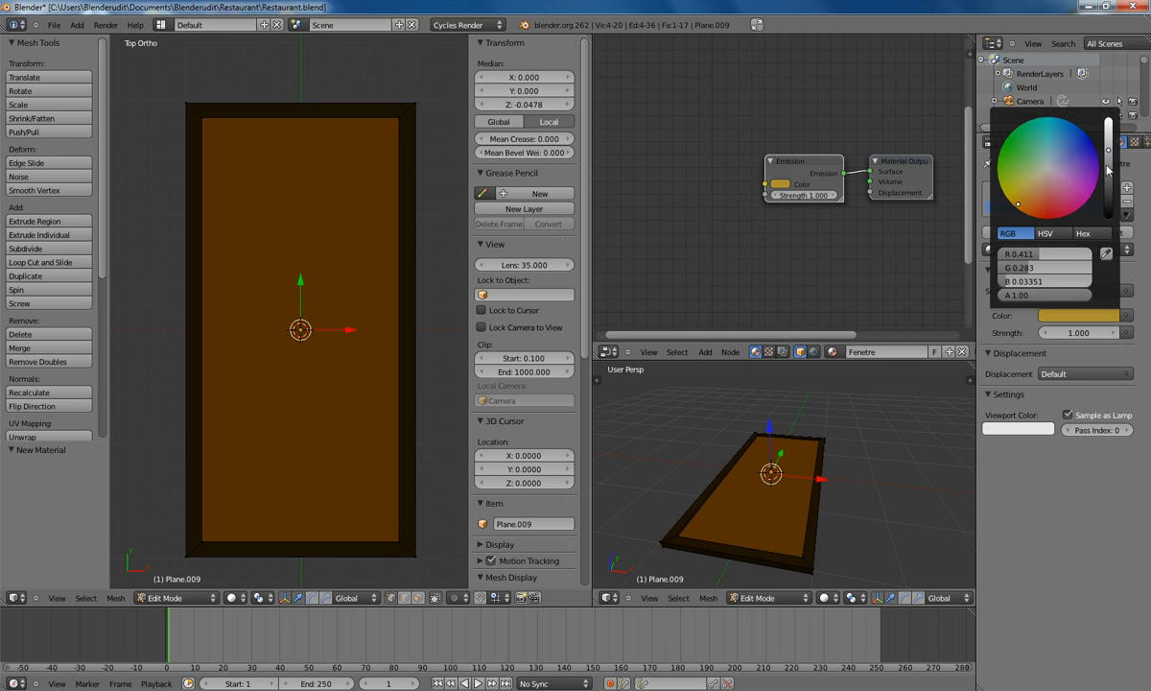
# Step: Match the Fenetre material's viewport color to its emission color by sampling it with the eyedropper
pyautogui.click(1012, 431)
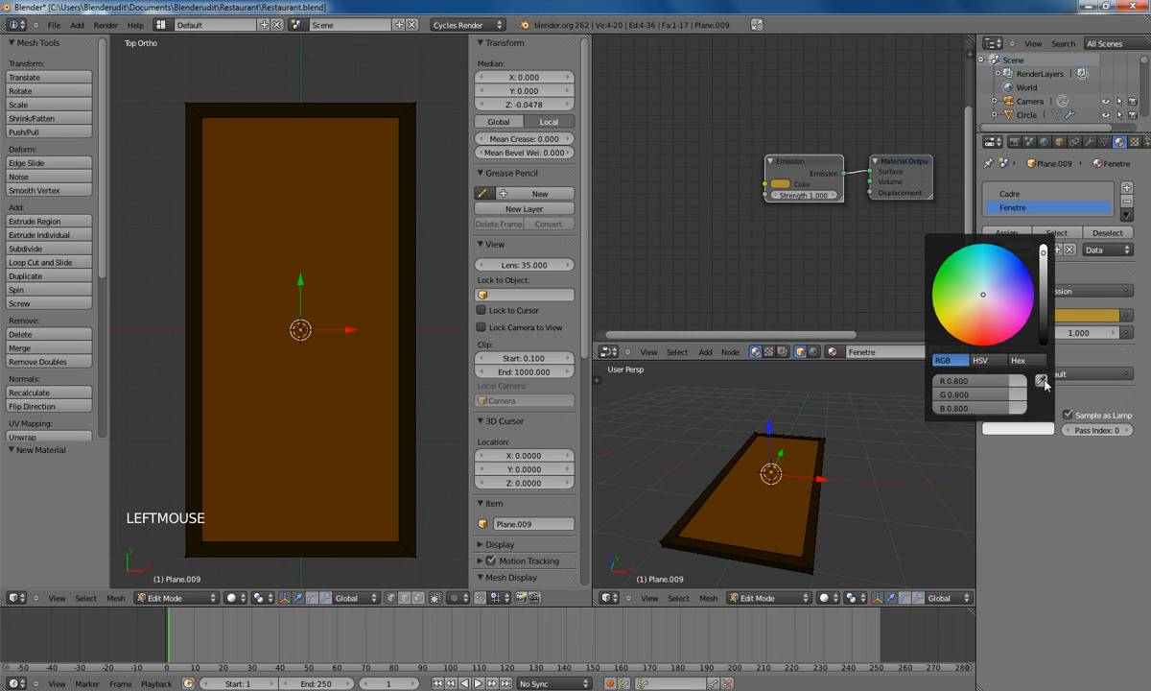
pyautogui.click(1041, 381)
pyautogui.click(1072, 318)
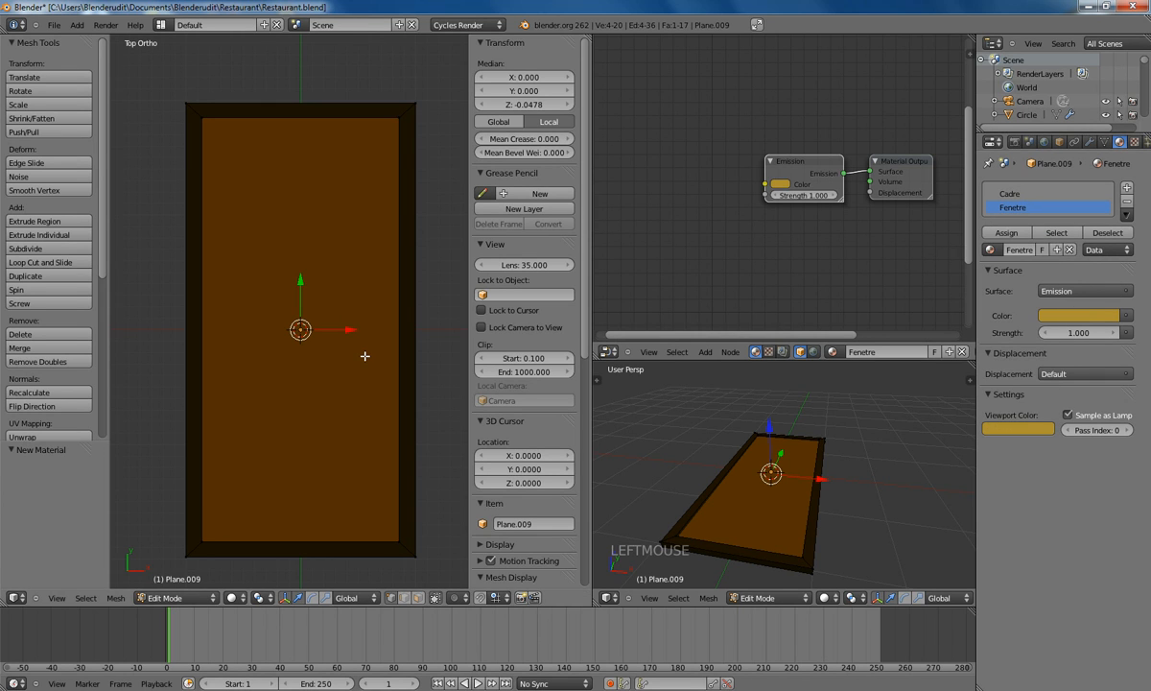
# Step: Select the inner pane in face select mode, assign the Fenetre material to it, and check the window in Object Mode
pyautogui.click(418, 600)
pyautogui.rightClick(304, 329)
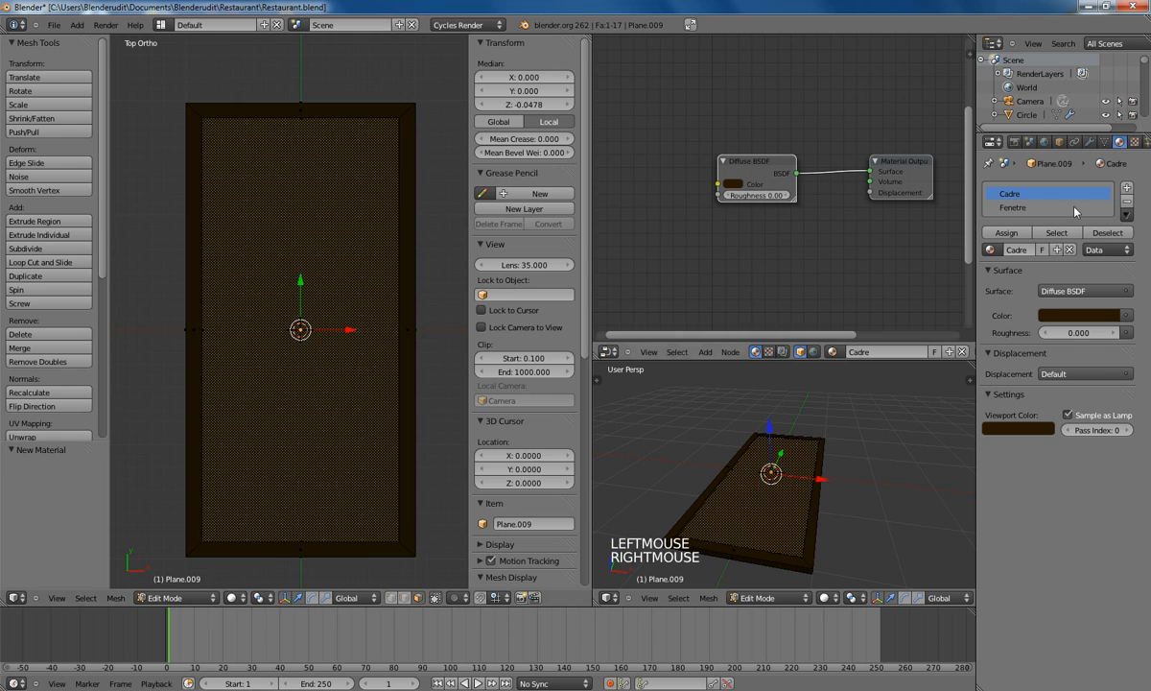
pyautogui.click(1010, 208)
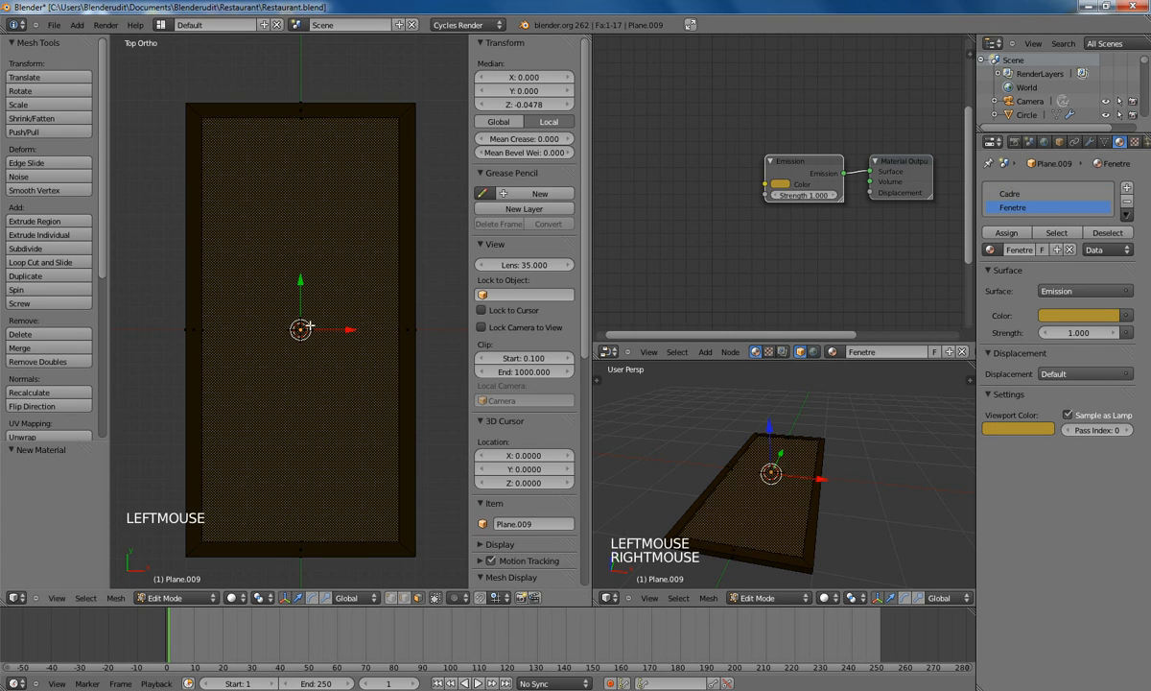
pyautogui.click(1006, 234)
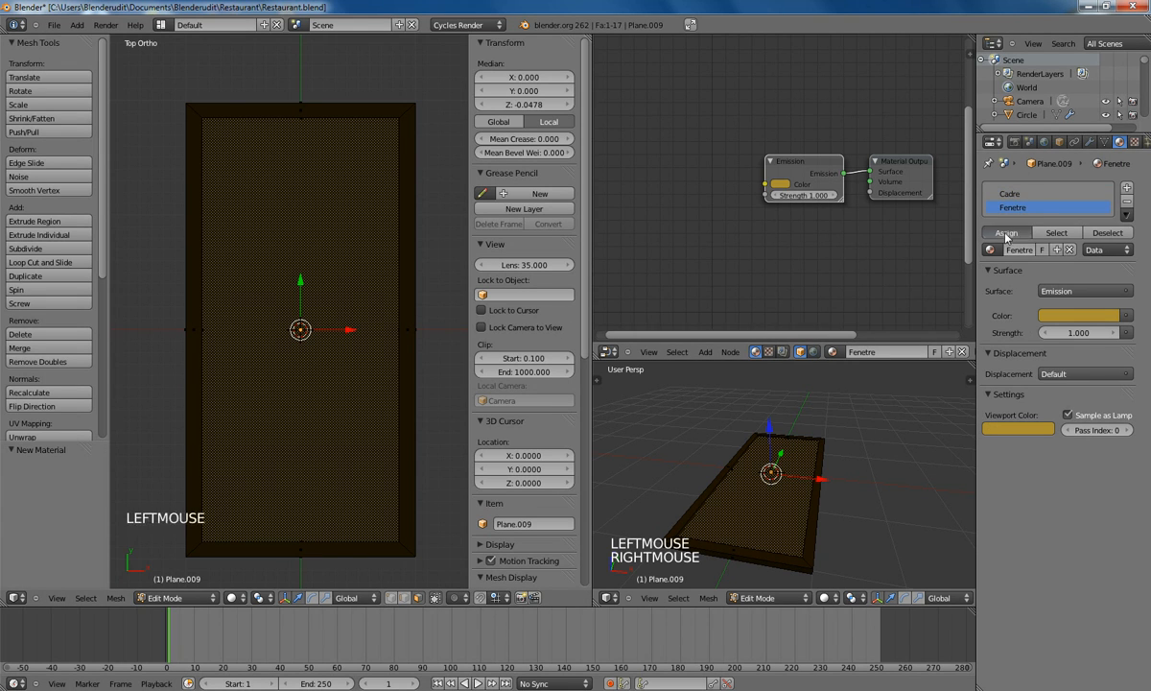
pyautogui.press('Tab')
pyautogui.scroll(-5, 326, 373)
pyautogui.scroll(4, 326, 373)
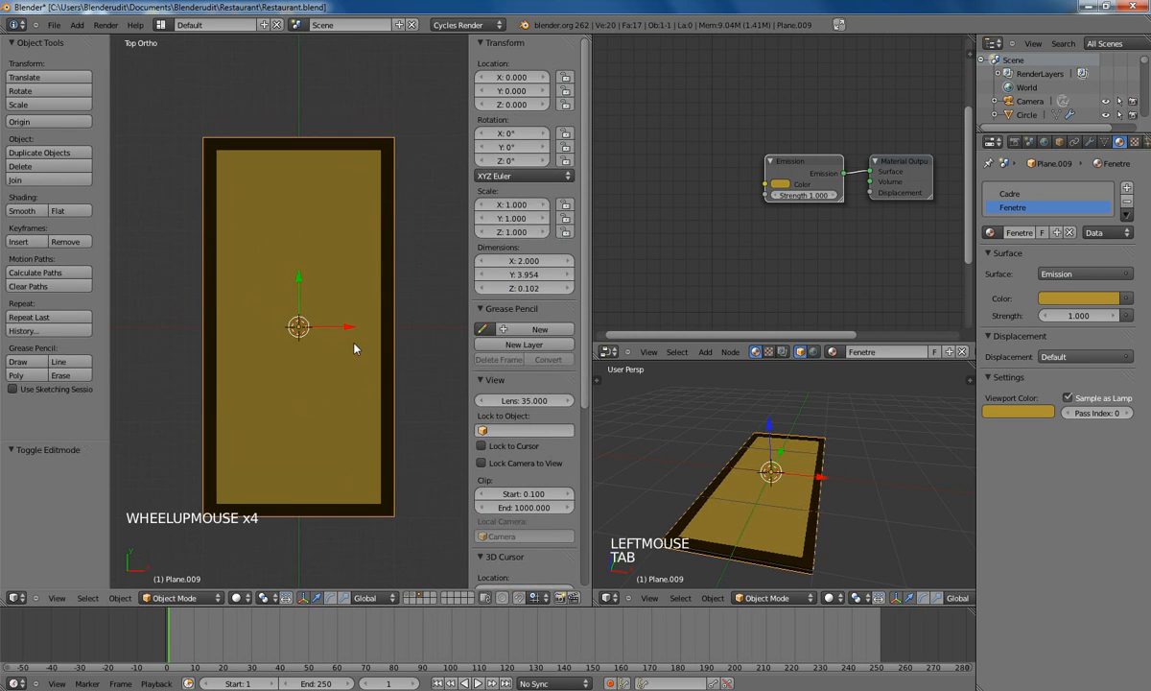
# Step: Add a cube inside the window's mesh in Edit Mode and scale it down to about 0.381
pyautogui.press('Tab')
pyautogui.press('space')
pyautogui.write('cube')
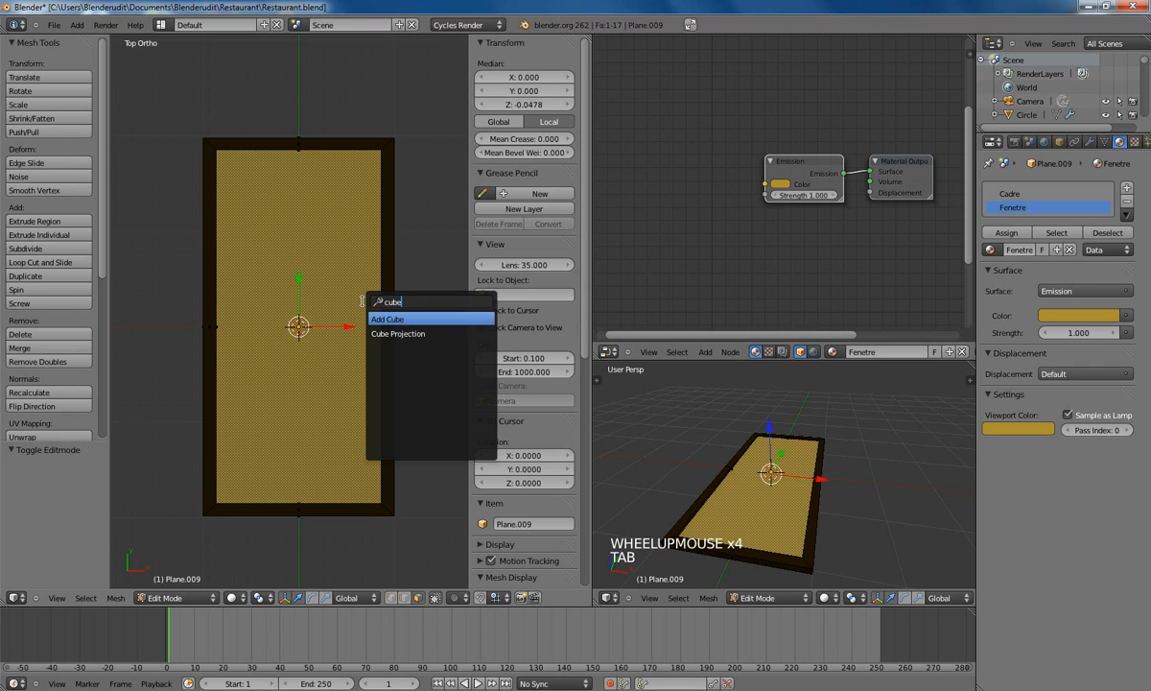
pyautogui.press('Return')
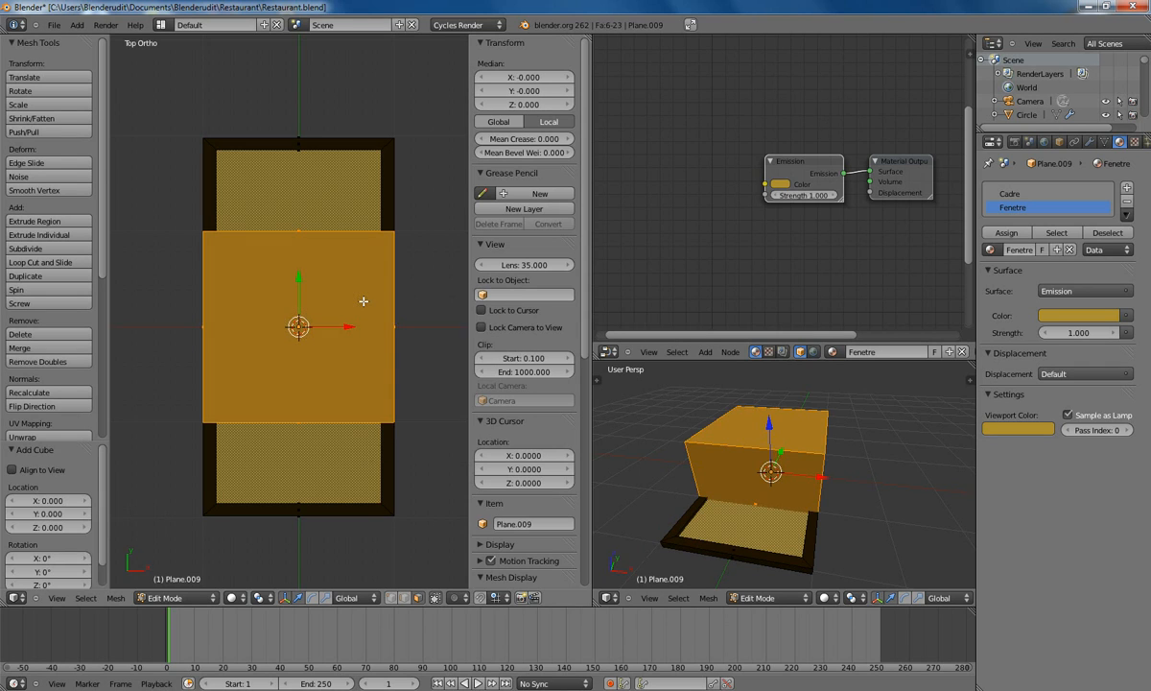
pyautogui.press('s')
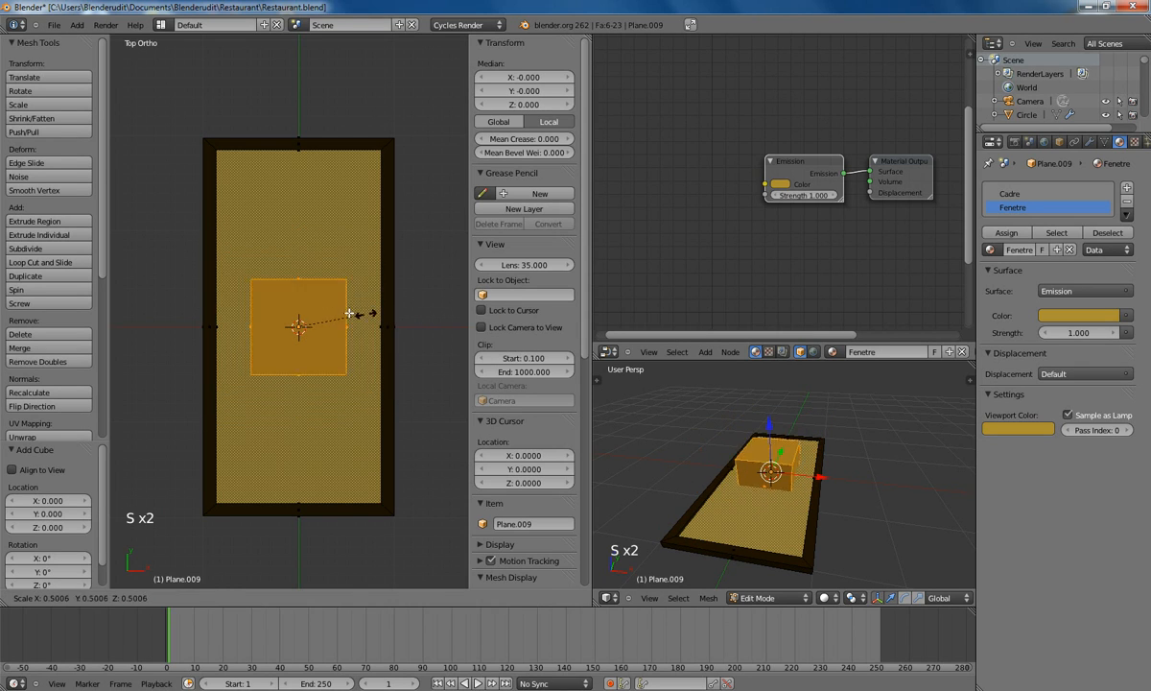
pyautogui.click(349, 319)
# Step: Assign the Cadre material to the cube and shrink it further by a factor of about 0.121
pyautogui.click(1000, 197)
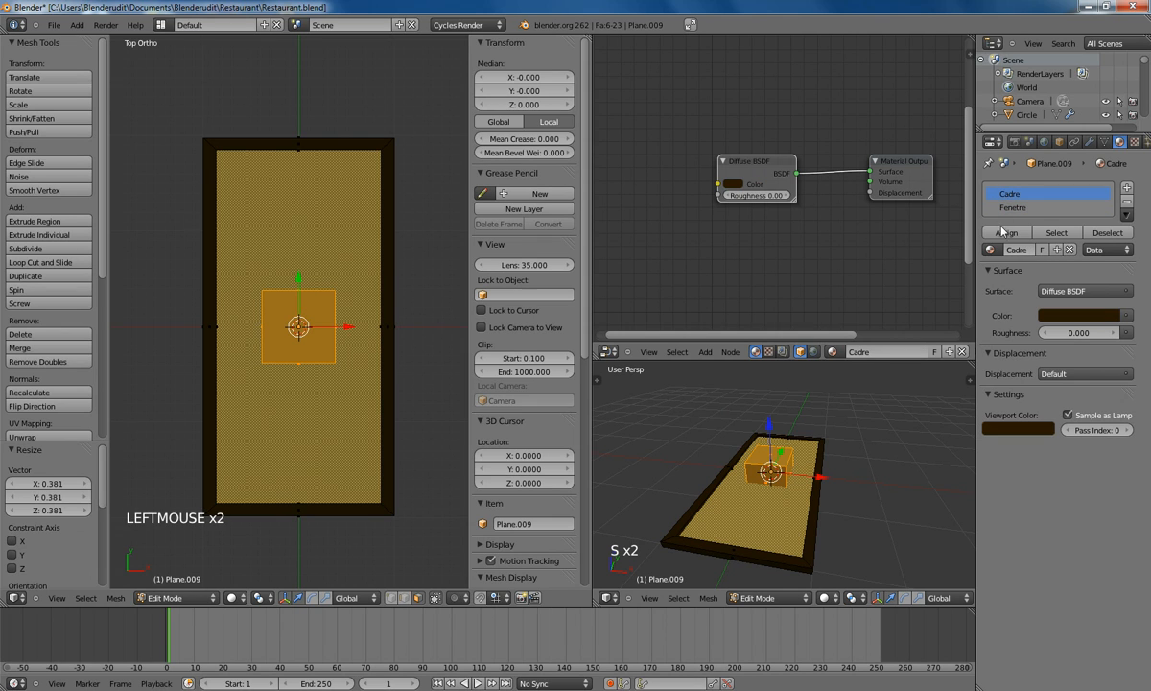
pyautogui.click(1006, 232)
pyautogui.press('s')
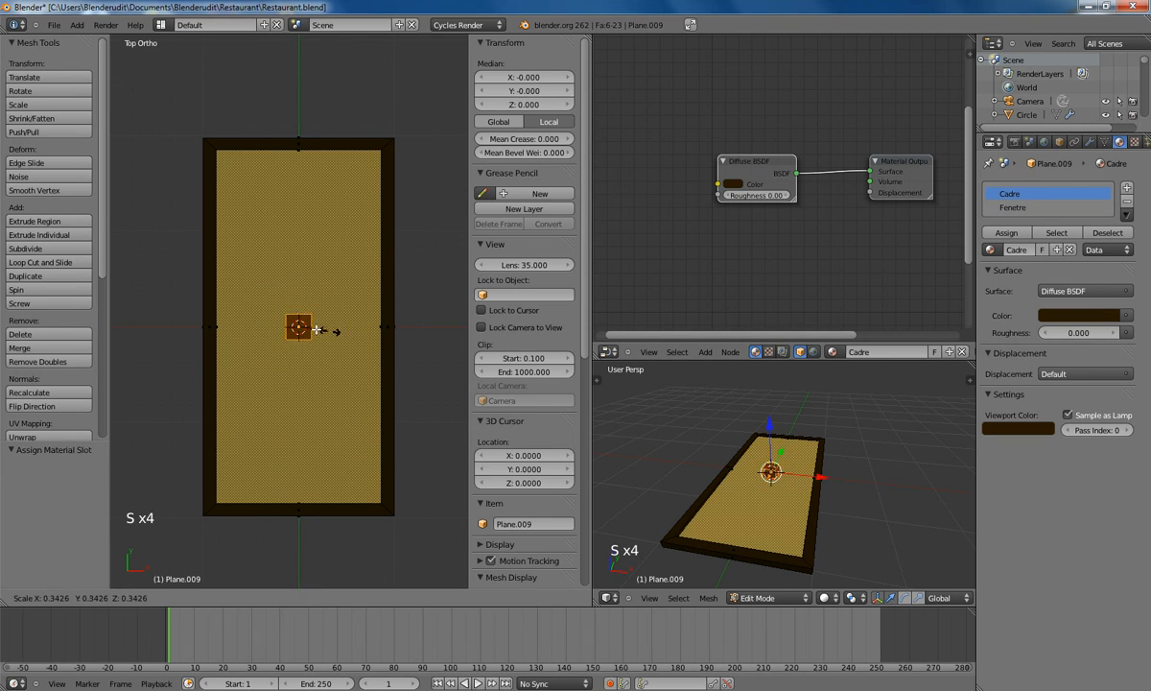
pyautogui.click(305, 328)
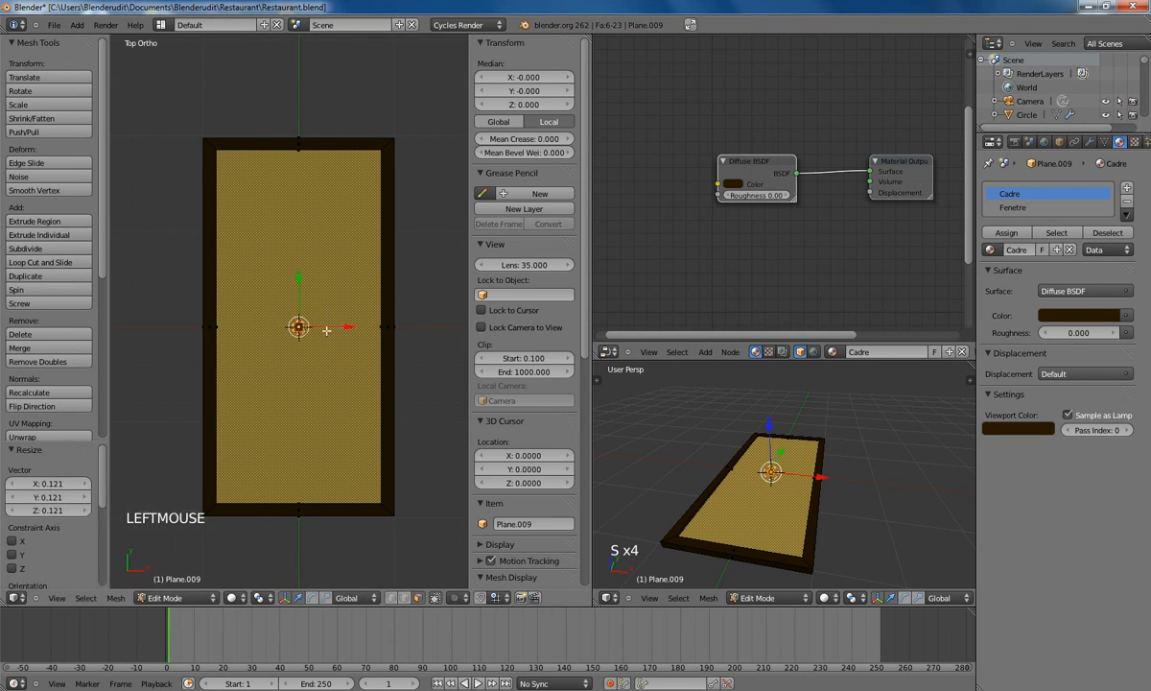
# Step: Stretch the small cube along X by about 20.83 into a crossbar spanning the frame, and check it in solid display
pyautogui.press('z')
pyautogui.press('s')
pyautogui.press('x')
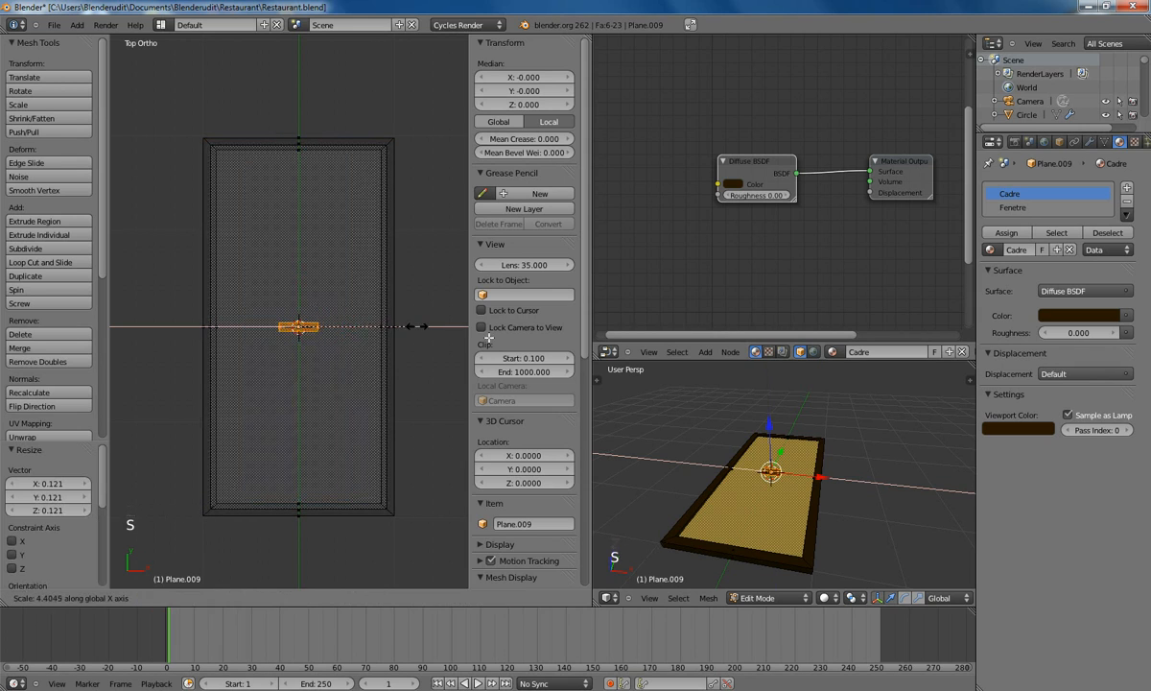
pyautogui.click(856, 347)
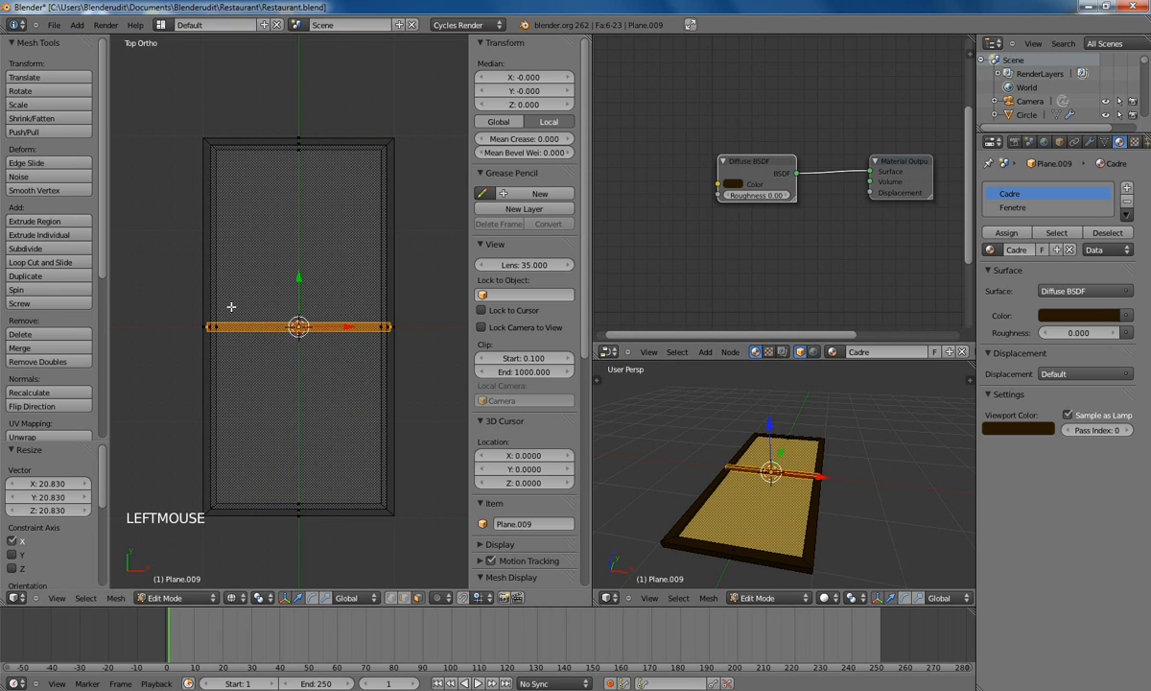
pyautogui.press('Tab')
pyautogui.press('z')
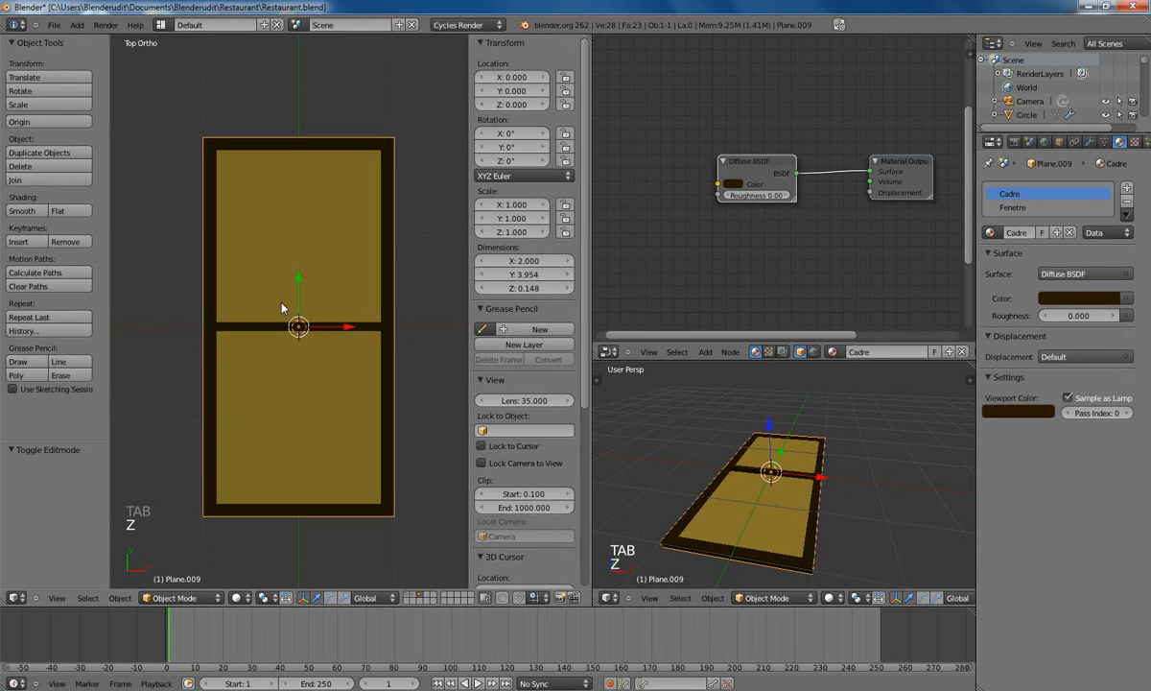
# Step: Duplicate the crossbar about 0.997 along Y, and duplicate that copy about -2.000 along Y to space the bars evenly
pyautogui.press('Tab')
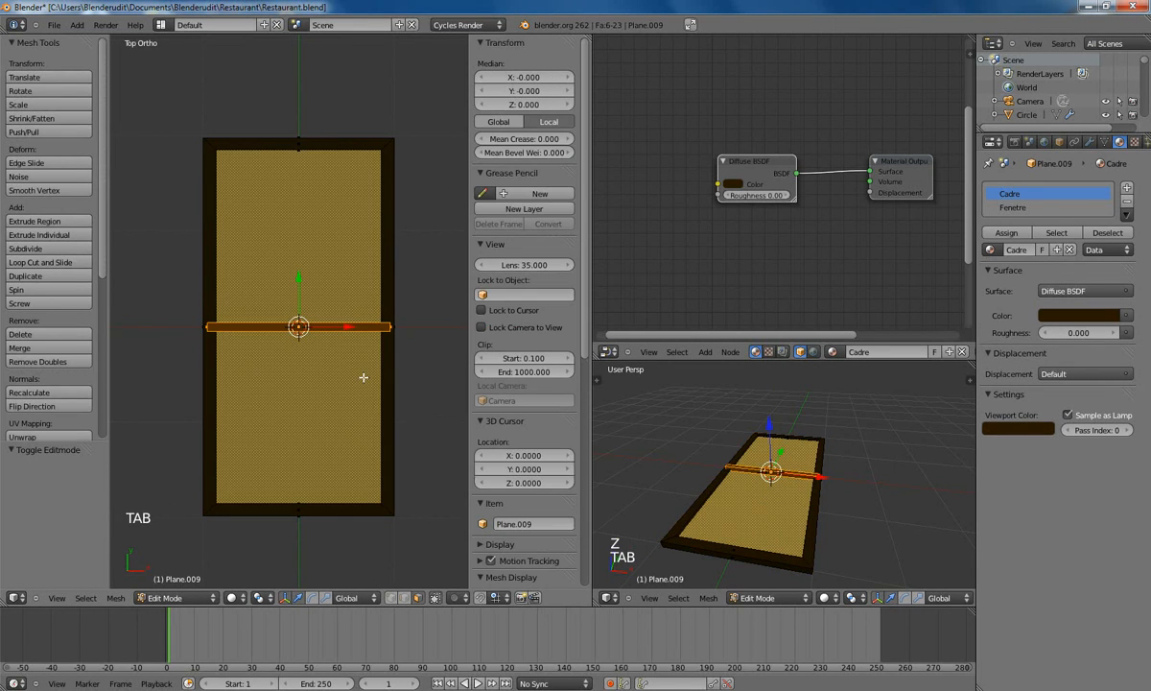
pyautogui.press('z')
pyautogui.hotkey('shift', 'd')
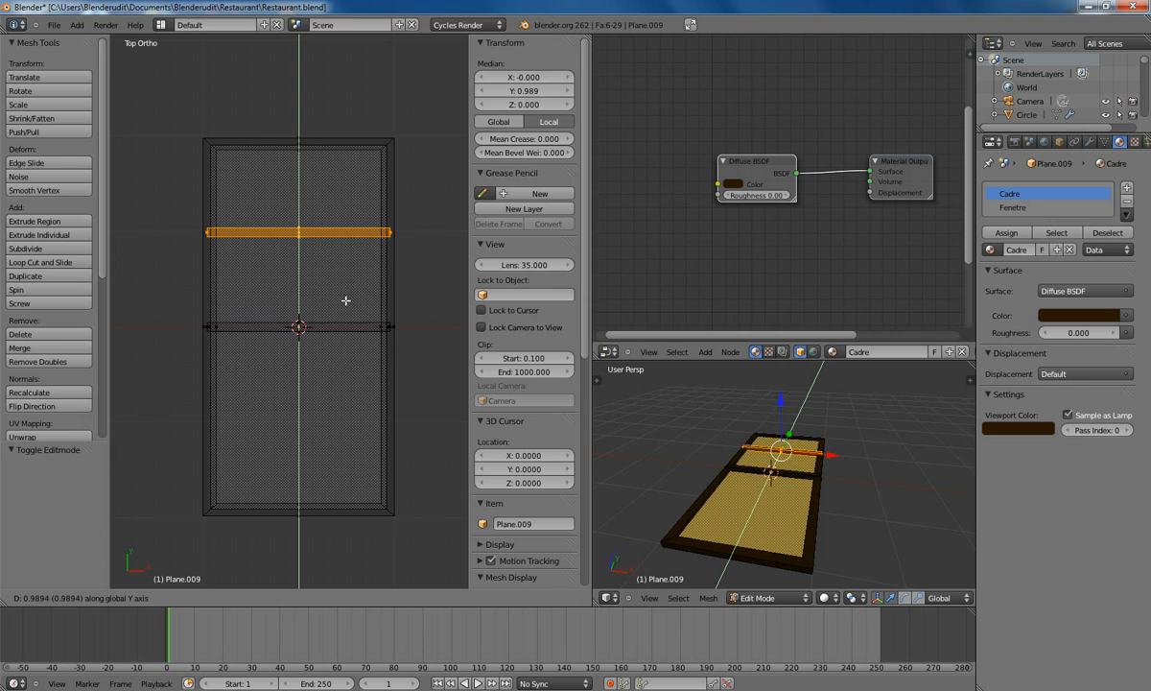
pyautogui.click(345, 300)
pyautogui.hotkey('shift', 'd')
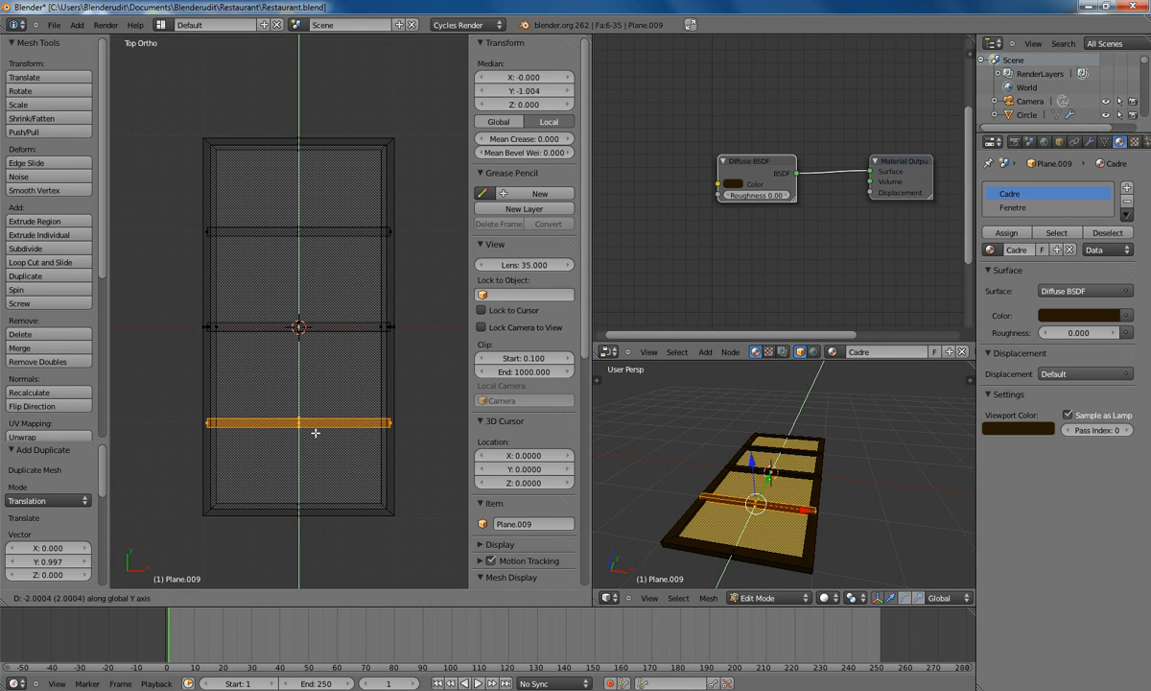
pyautogui.click(316, 433)
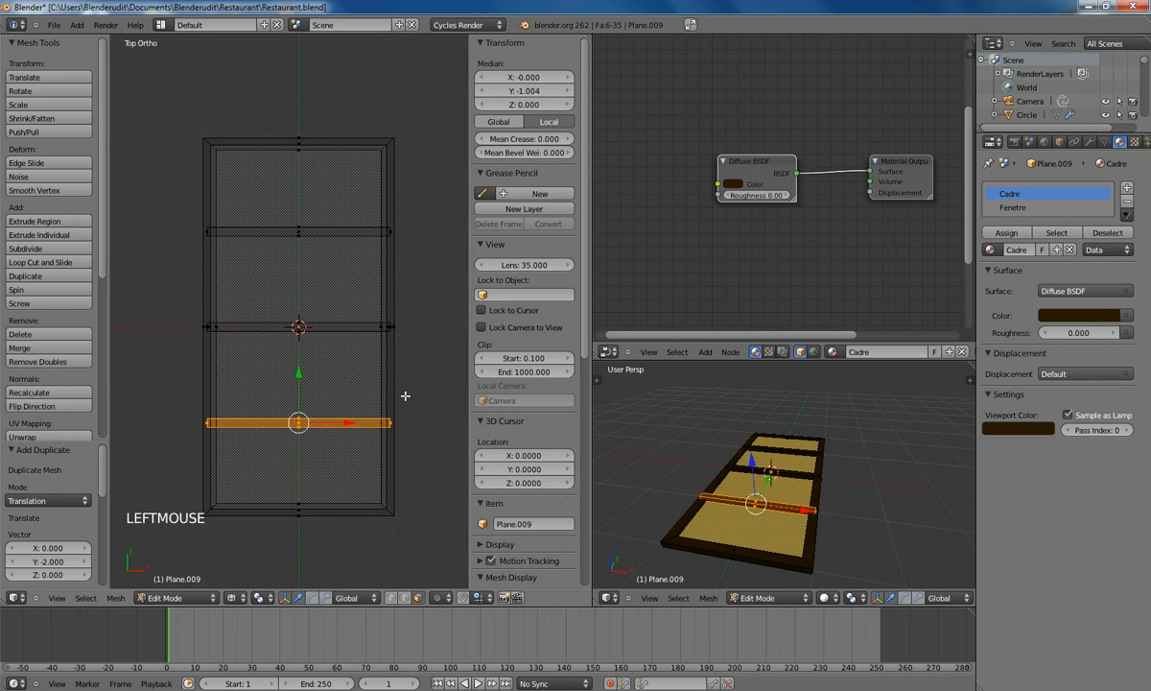
# Step: Add another cube at the window's center and scale it down by about 0.085 and again by about 0.737
pyautogui.press('space')
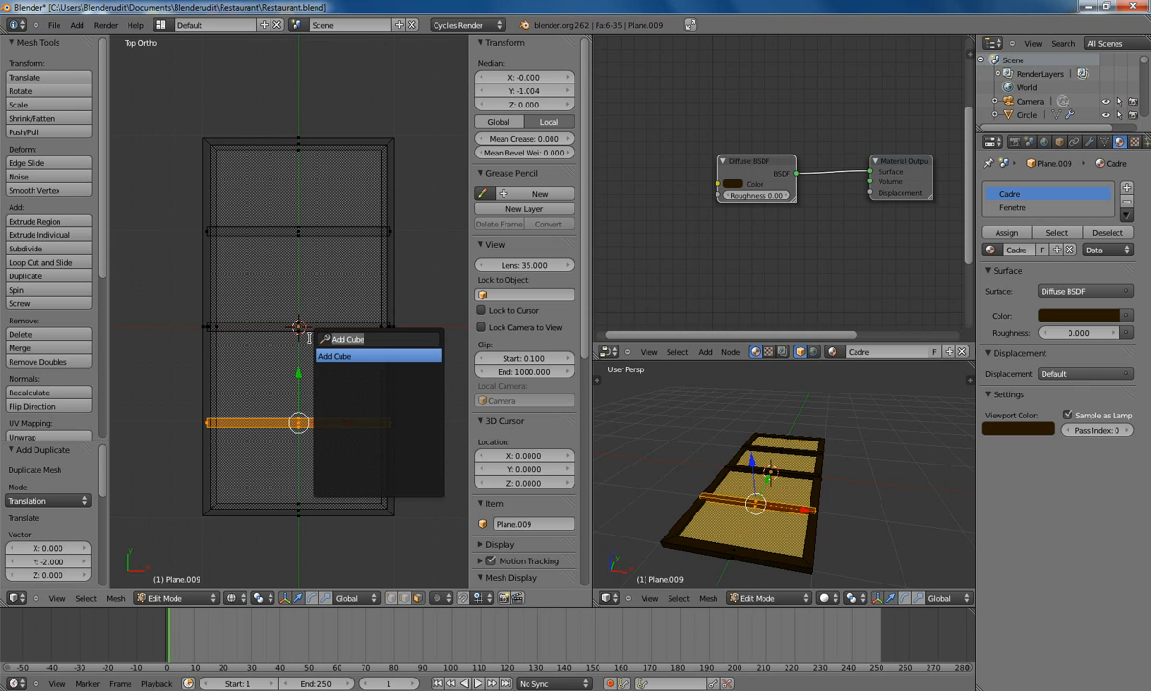
pyautogui.press('Return')
pyautogui.press('s')
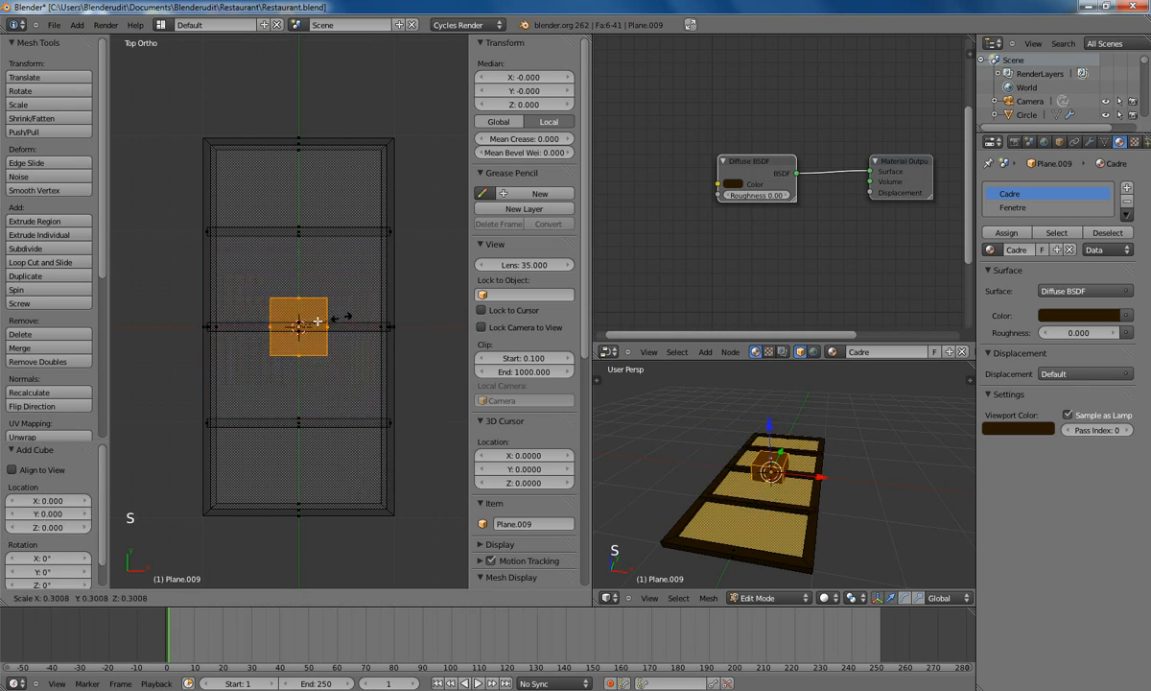
pyautogui.click(308, 333)
pyautogui.press('s')
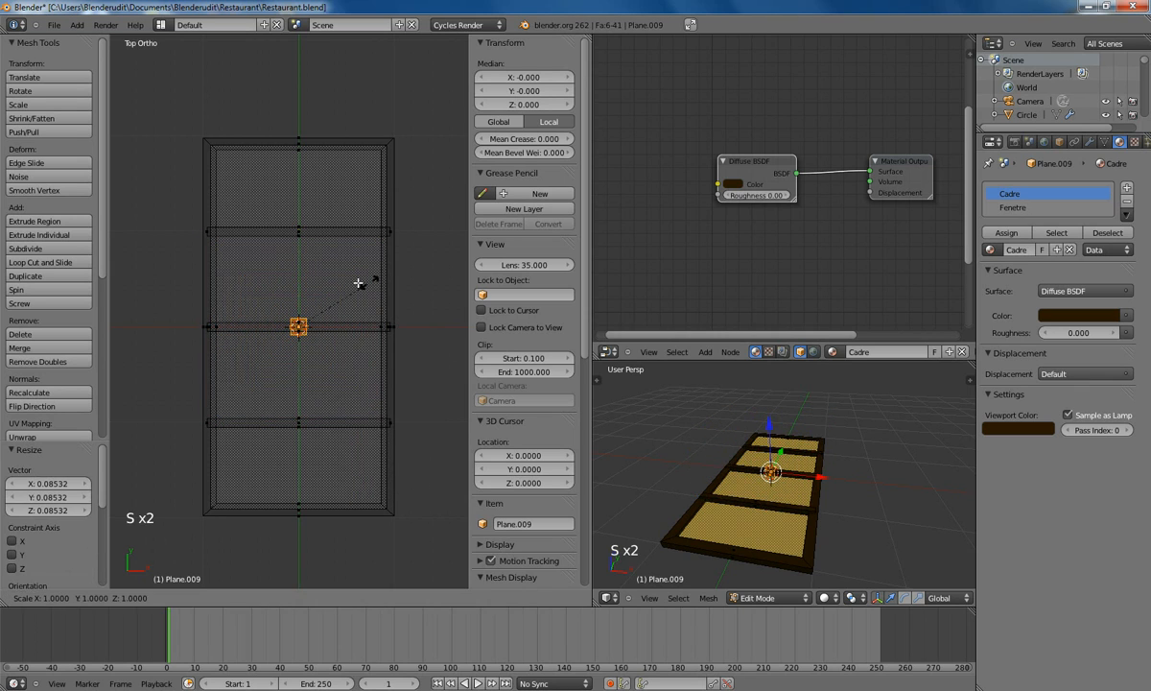
pyautogui.click(342, 284)
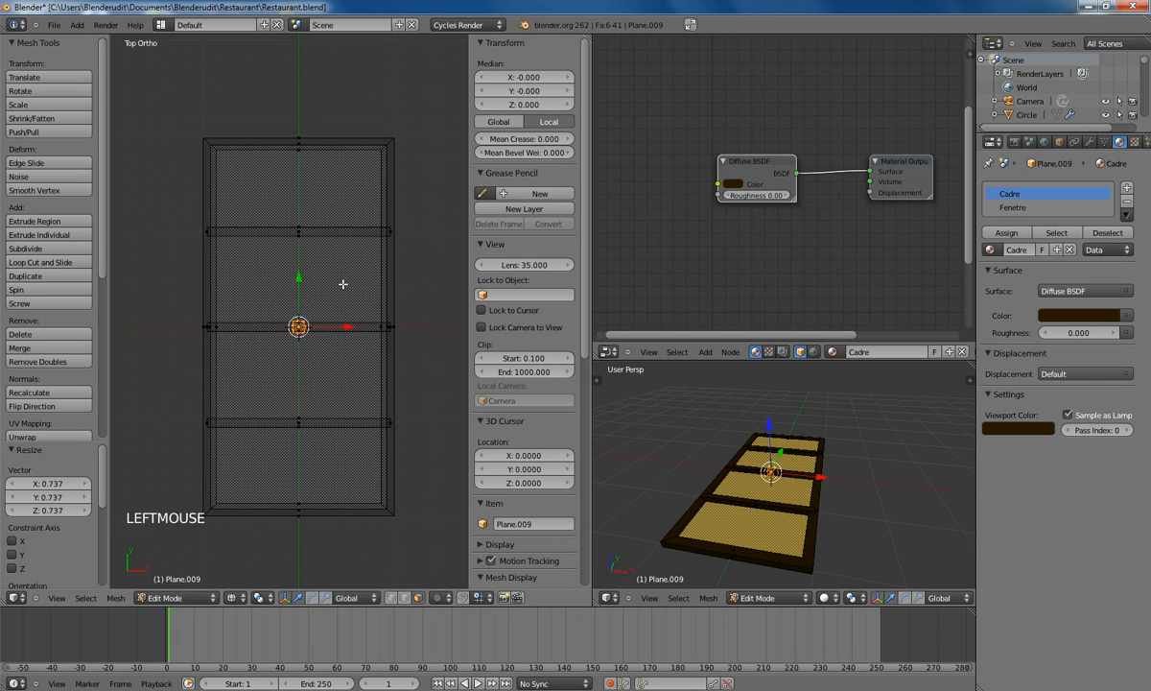
# Step: Stretch the new cube along Y by about 4.71, 3.55 and 1.88 into a lengthwise bar whose ends reach into the frame
pyautogui.press('s')
pyautogui.press('y')
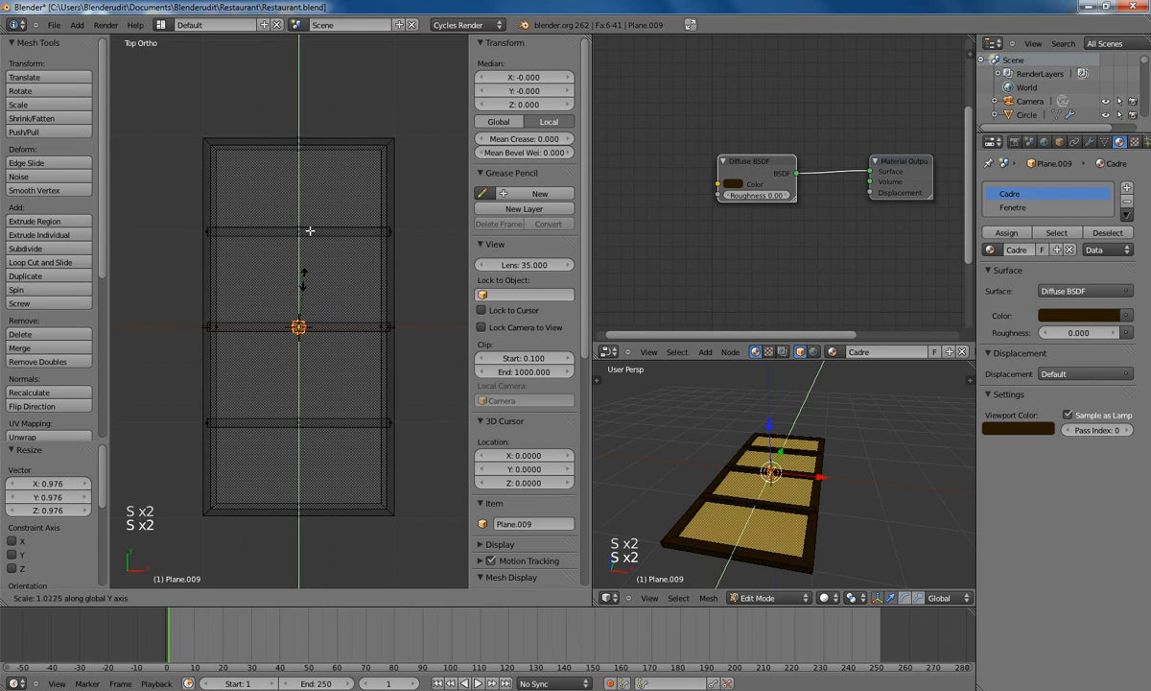
pyautogui.click(318, 108)
pyautogui.press('s')
pyautogui.press('x')
pyautogui.press('y')
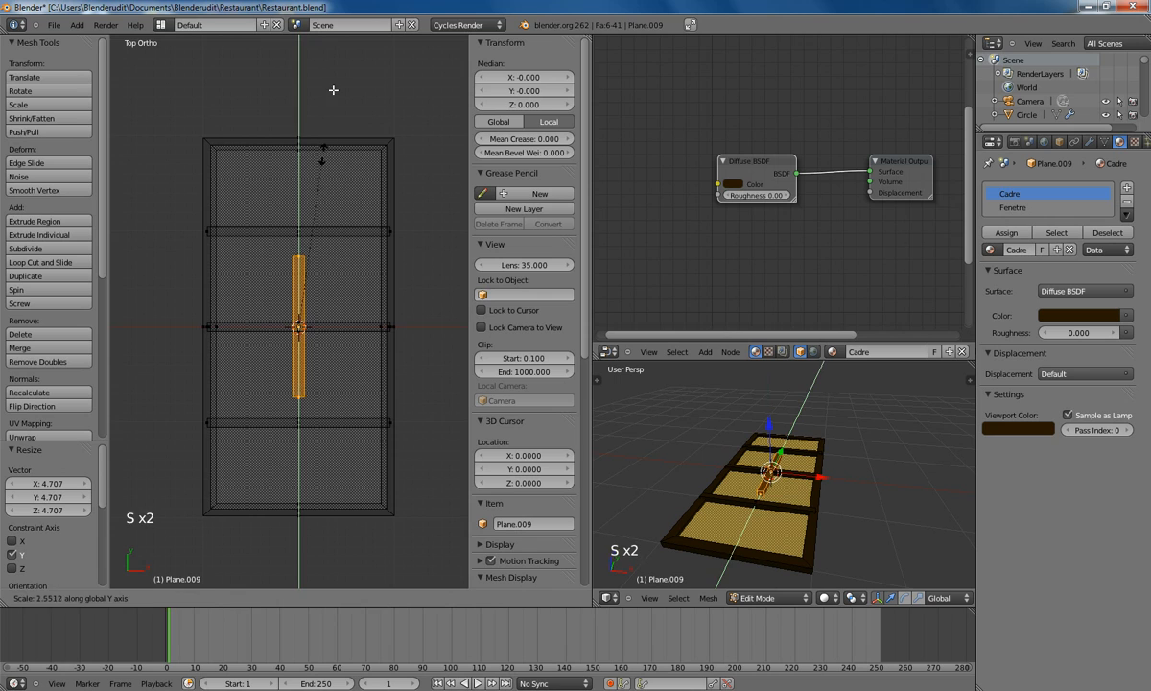
pyautogui.click(290, 213)
pyautogui.press('s')
pyautogui.press('y')
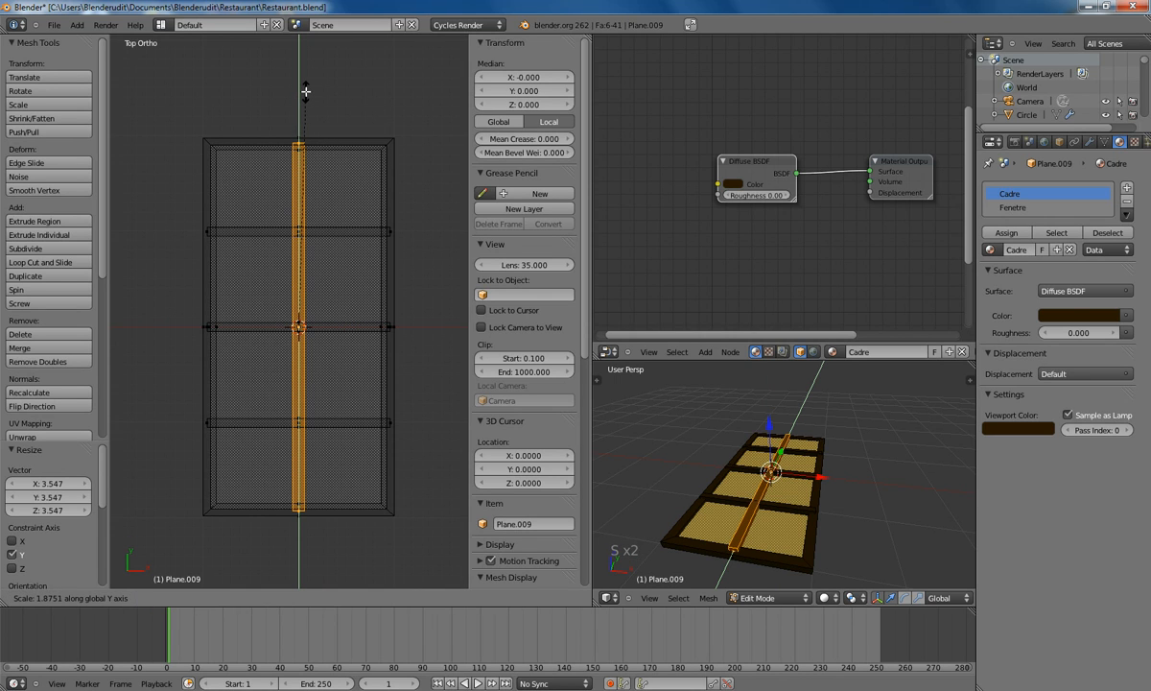
pyautogui.click(305, 91)
# Step: Check the divided window in solid display in Object Mode and save the file
pyautogui.press('z')
pyautogui.press('Tab')
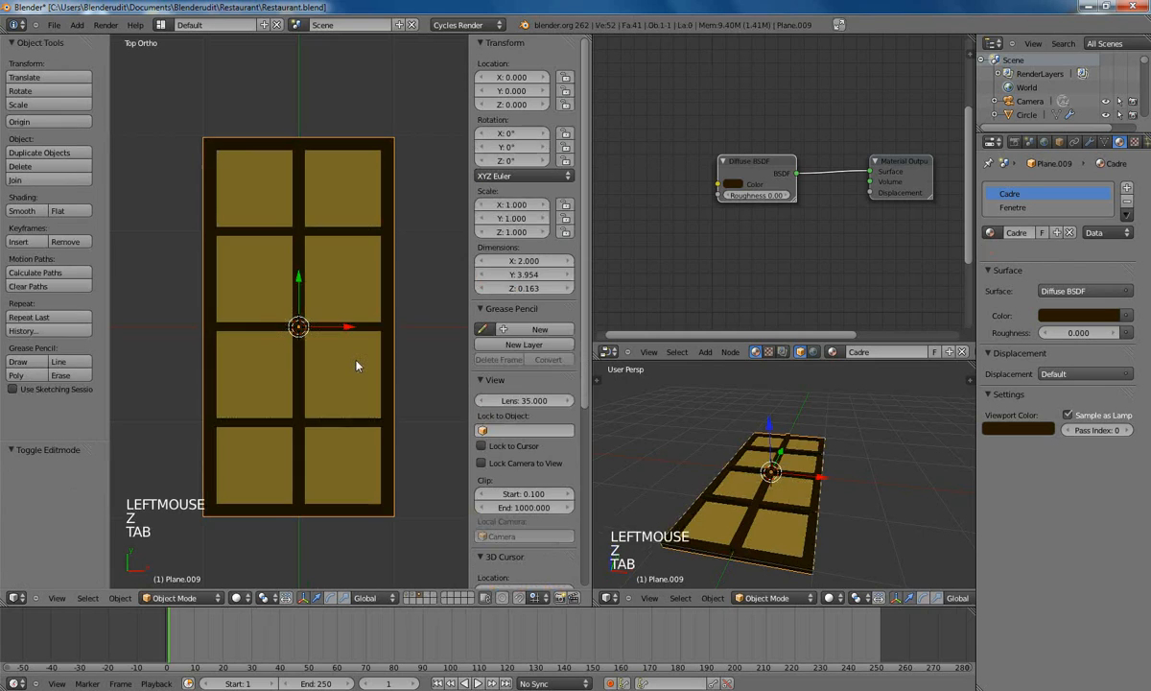
pyautogui.scroll(-3, 357, 363)
pyautogui.scroll(1, 357, 364)
pyautogui.scroll(1, 357, 365)
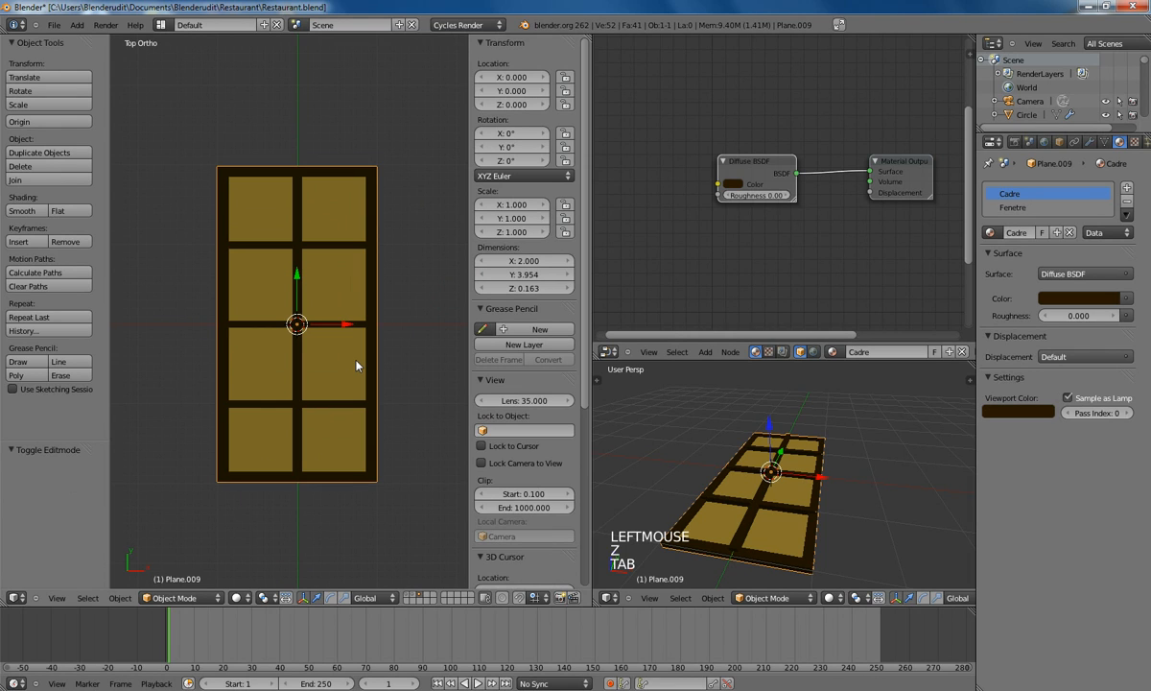
pyautogui.hotkey('ctrl', 's')
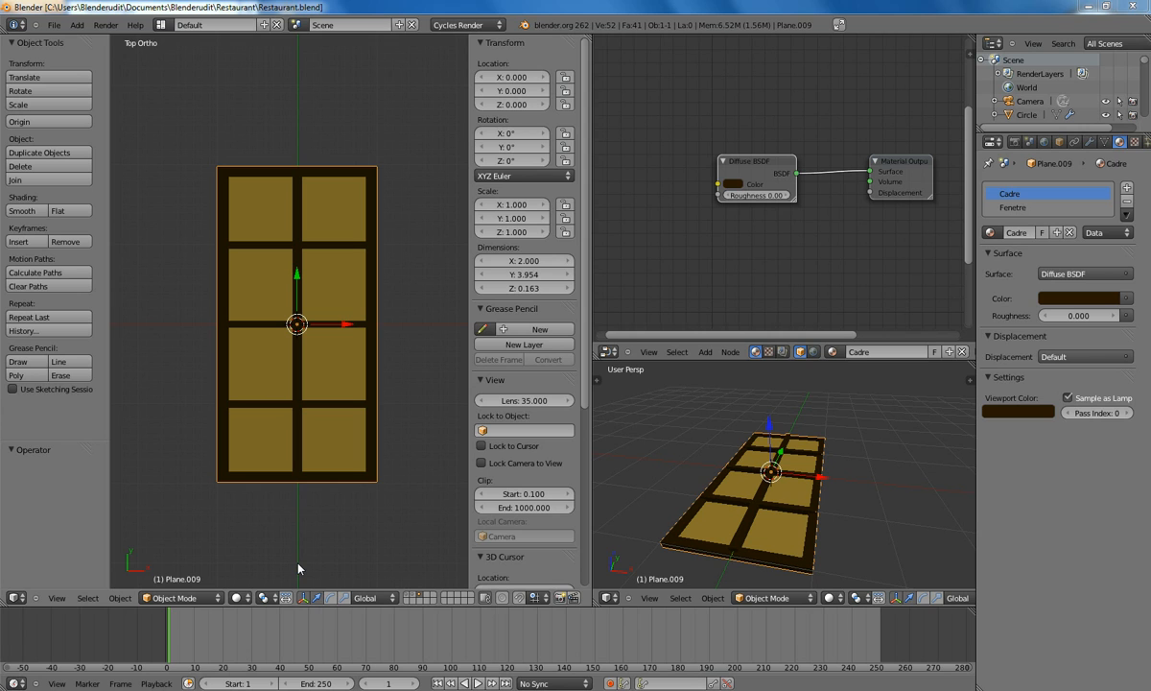
# Step: Examine in Edit Mode how the bars sit against the window frame in the front view
pyautogui.moveTo(322, 484); pyautogui.dragTo(286, 403, button='middle')
pyautogui.scroll(4, 286, 403)
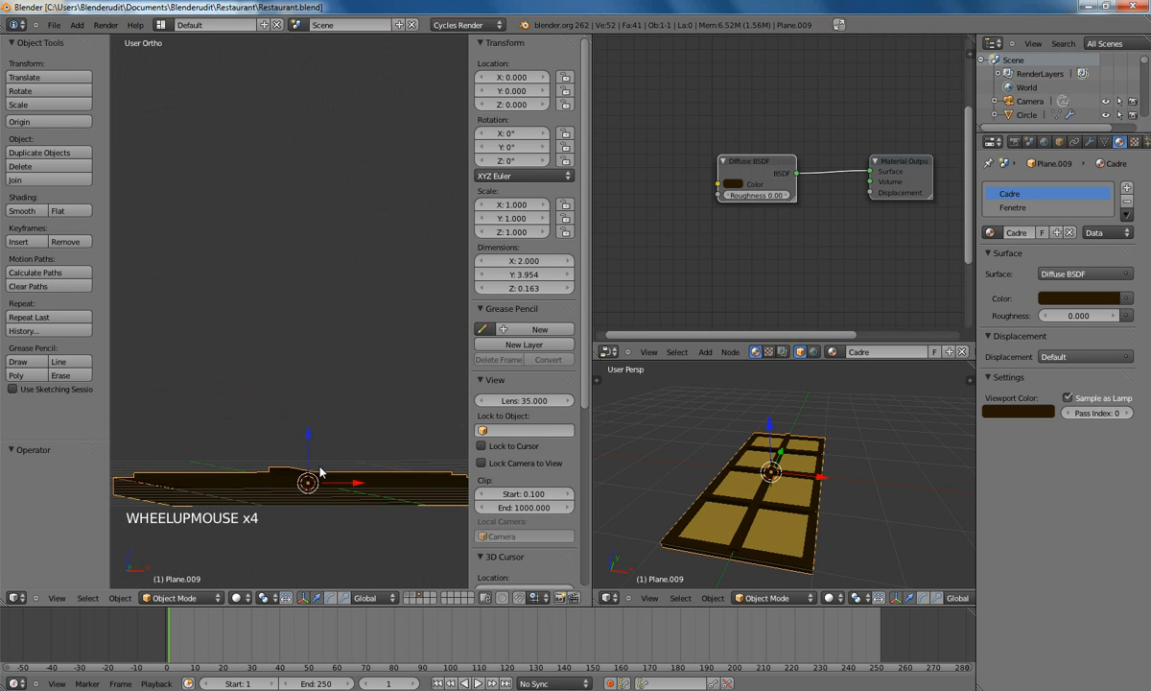
pyautogui.moveTo(299, 475); pyautogui.dragTo(280, 461, button='middle')
pyautogui.press('KP_1')
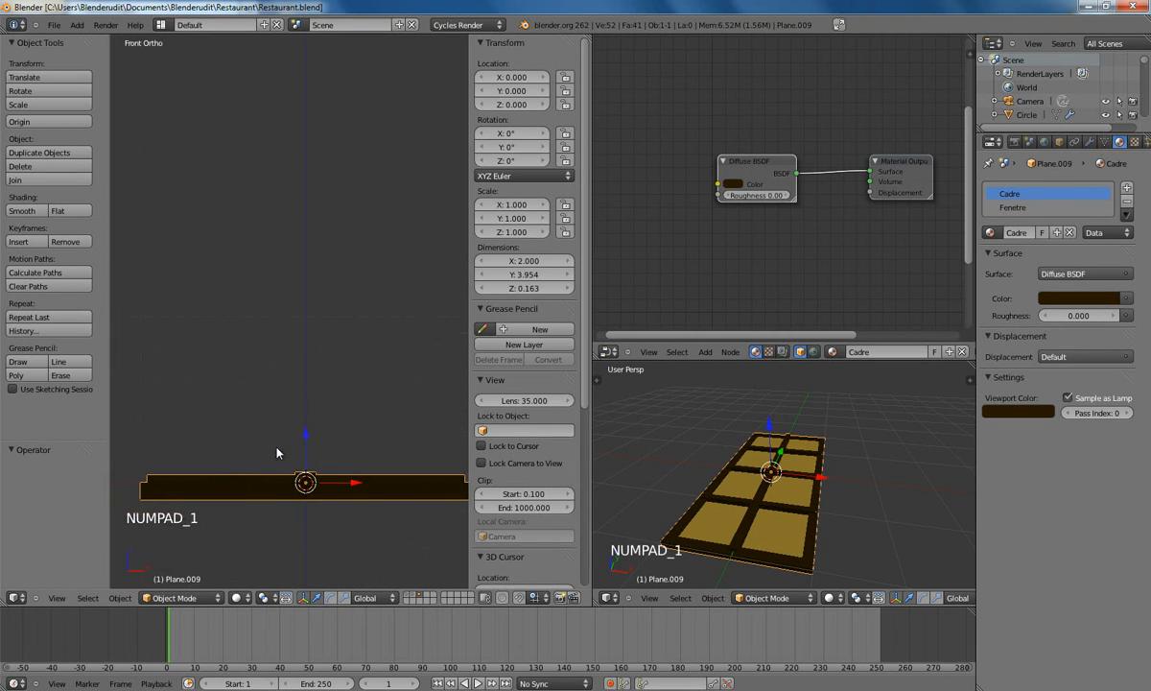
pyautogui.press('Tab')
pyautogui.keyDown('shift'); pyautogui.moveTo(345, 471); pyautogui.dragTo(324, 352, button='middle'); pyautogui.keyUp('shift')
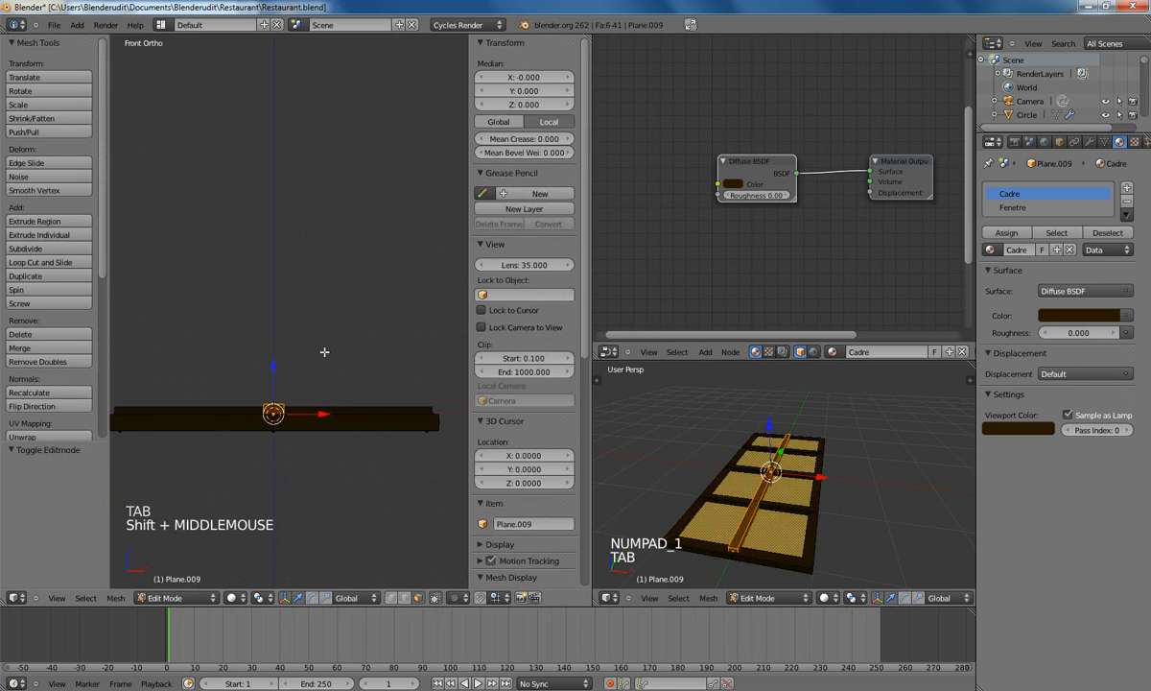
pyautogui.press('z')
pyautogui.press('KP_7')
pyautogui.scroll(-4, 323, 355)
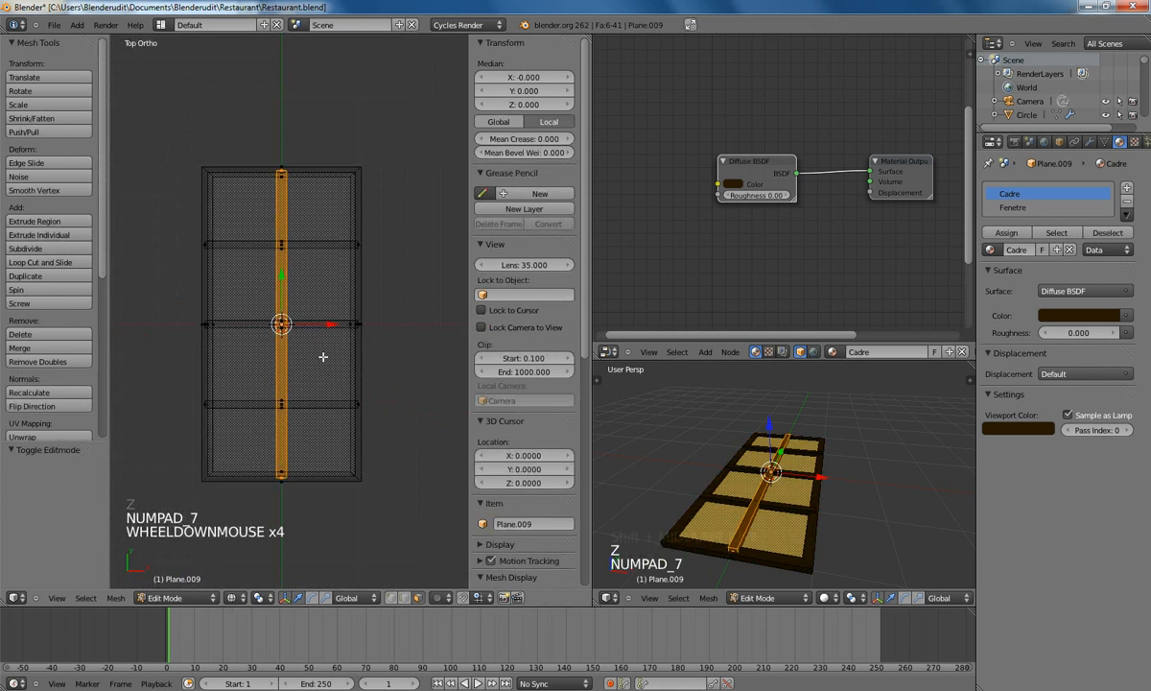
# Step: Select the three crossbars and the lengthwise bar and lower them together by about 0.0588 along Z
pyautogui.press('a')
pyautogui.press('b')
pyautogui.moveTo(170, 228); pyautogui.dragTo(410, 247)
pyautogui.press('b')
pyautogui.moveTo(184, 306); pyautogui.dragTo(236, 327)
pyautogui.press('b')
pyautogui.press('b')
pyautogui.moveTo(177, 396); pyautogui.dragTo(378, 419)
pyautogui.press('b')
pyautogui.moveTo(266, 161); pyautogui.dragTo(300, 474)
pyautogui.press('KP_1')
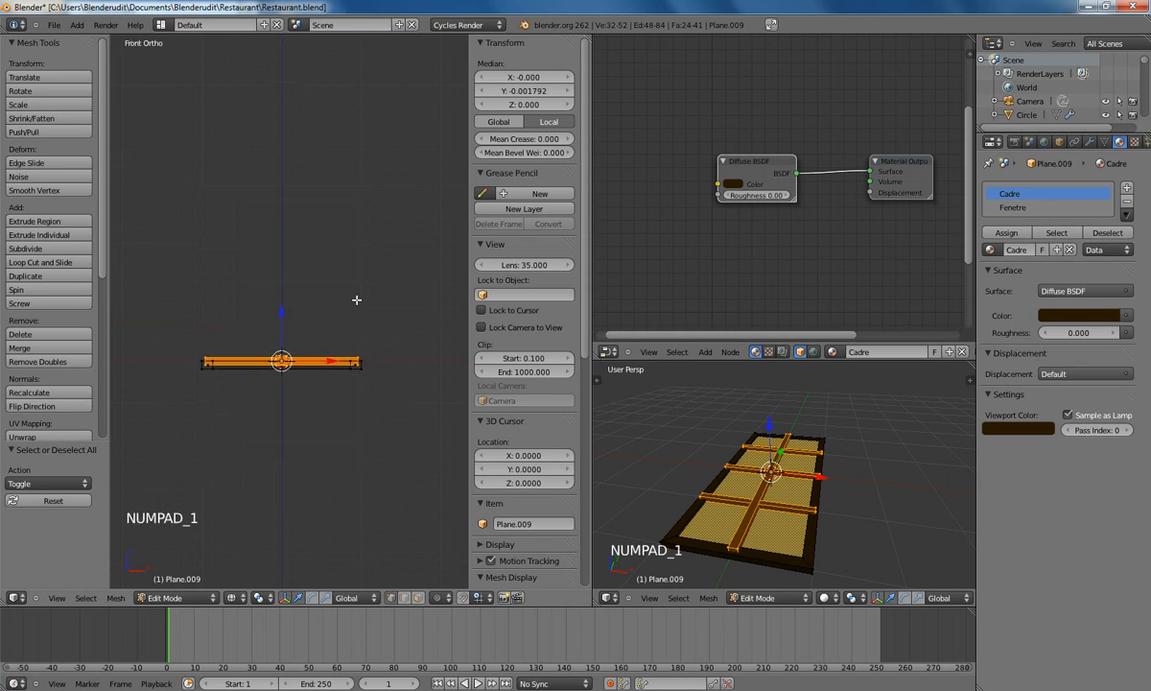
pyautogui.scroll(5, 357, 301)
pyautogui.press('g')
pyautogui.press('z')
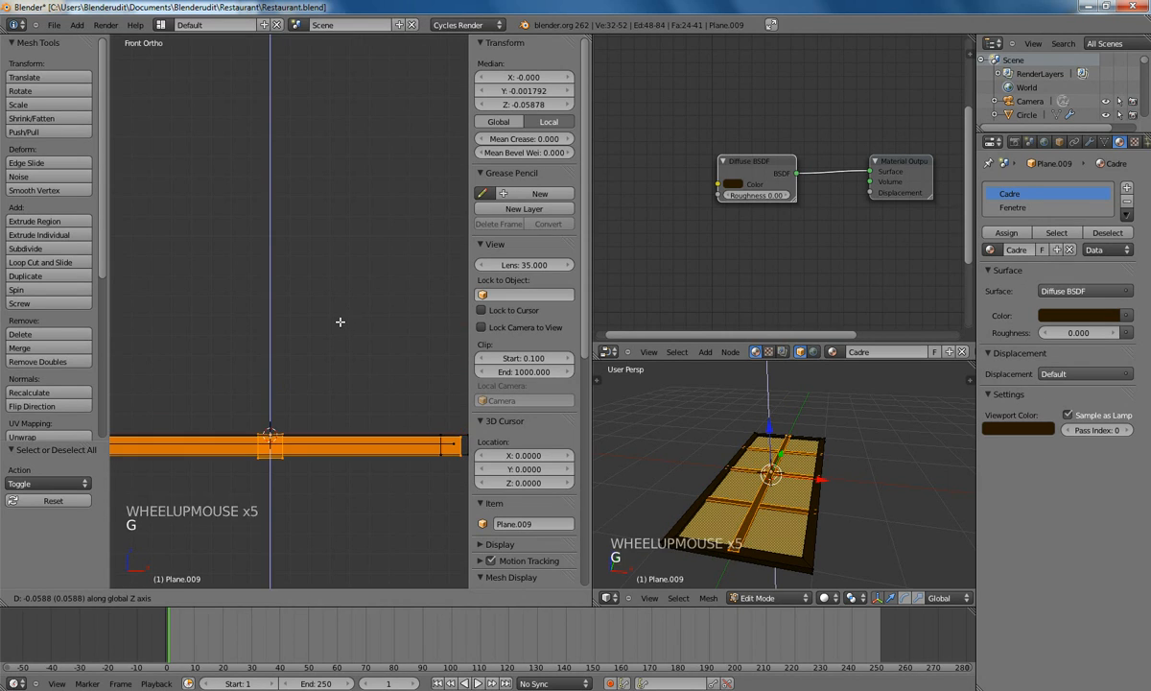
pyautogui.click(340, 322)
# Step: Remove the crossbars from the selection and lower only the lengthwise bar by a further 0.0202 or so along Z
pyautogui.scroll(-3, 225, 405)
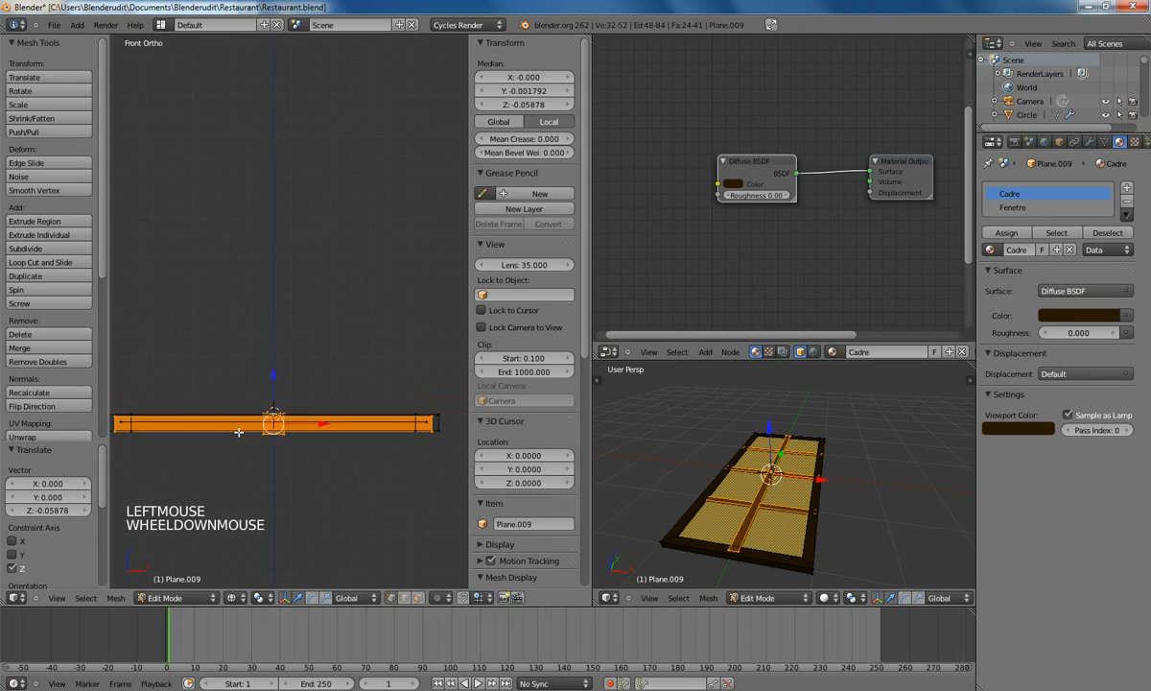
pyautogui.press('b')
pyautogui.moveTo(184, 413); pyautogui.dragTo(189, 417, button='middle')
pyautogui.press('b')
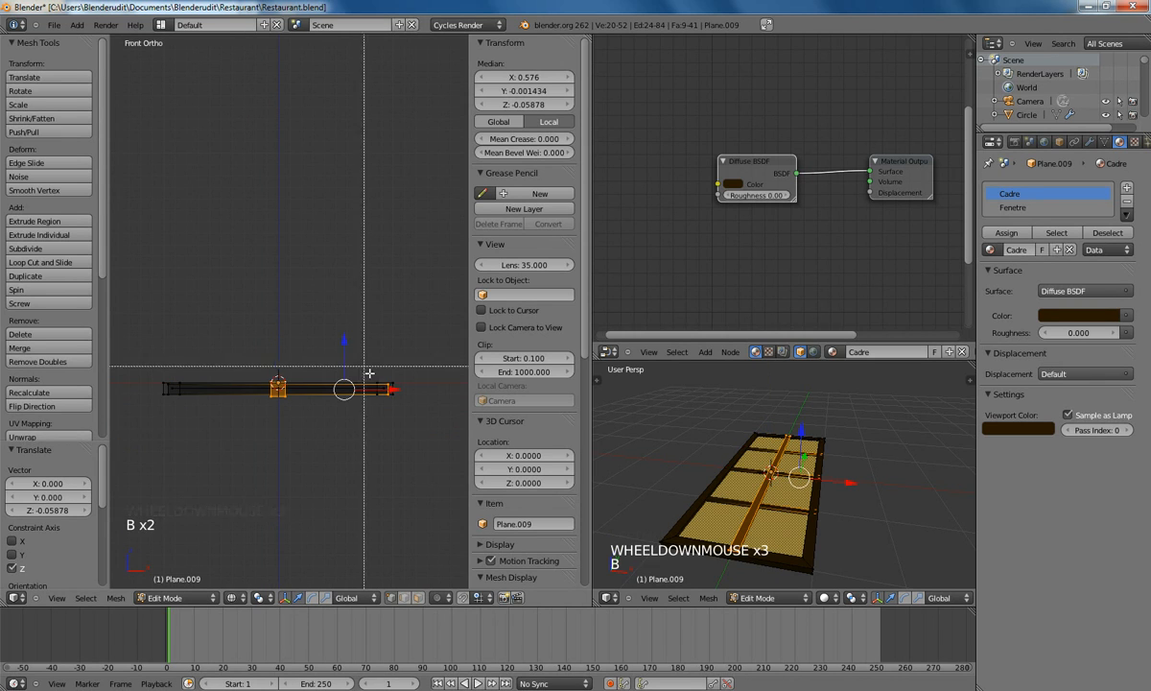
pyautogui.moveTo(368, 370); pyautogui.dragTo(394, 428, button='middle')
pyautogui.scroll(4, 346, 355)
pyautogui.press('g')
pyautogui.press('z')
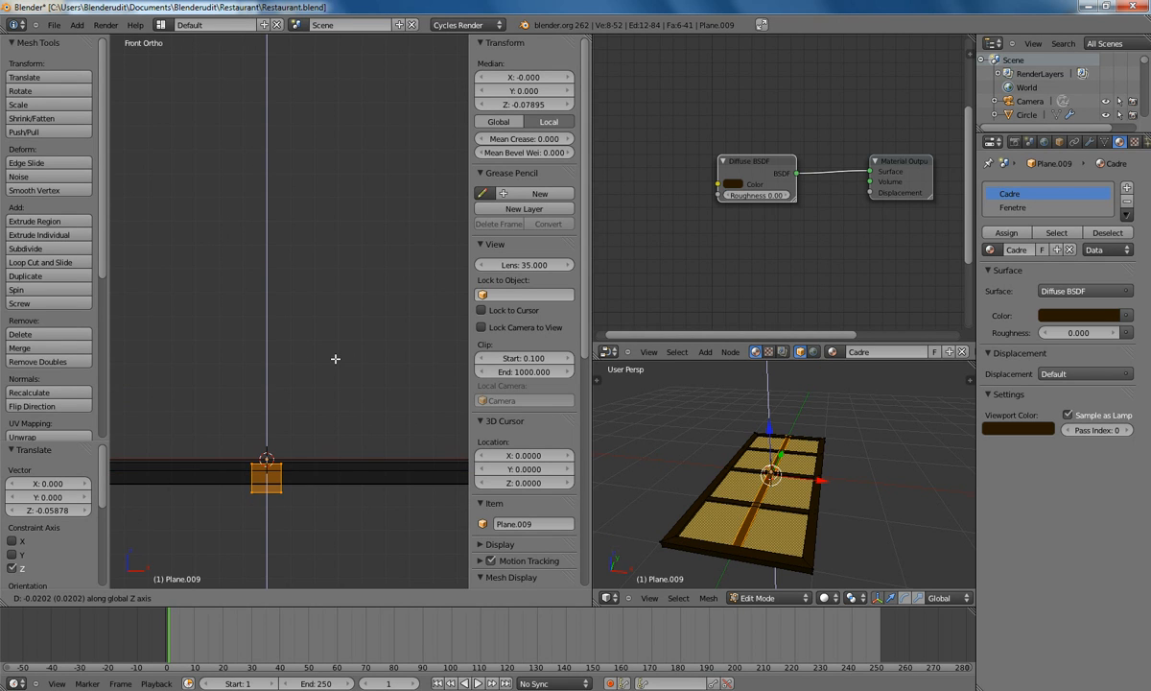
pyautogui.click(335, 358)
# Step: Deselect everything, check the lowered bars in solid display from an angle and from above, and return to Object Mode
pyautogui.press('a')
pyautogui.press('z')
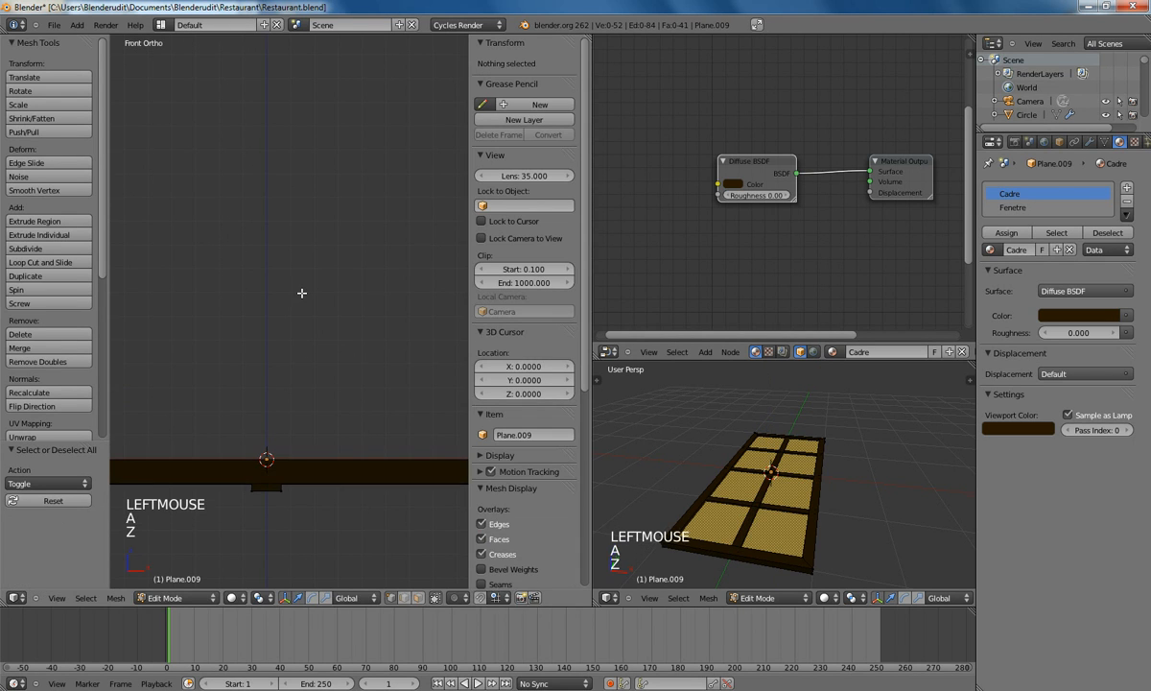
pyautogui.scroll(-2, 285, 216)
pyautogui.moveTo(285, 216)
pyautogui.mouseDown(button='middle')
pyautogui.moveTo(303, 341)
pyautogui.moveTo(317, 291)
pyautogui.moveTo(300, 246)
pyautogui.moveTo(267, 269)
pyautogui.moveTo(274, 276)
pyautogui.mouseUp(button='middle')
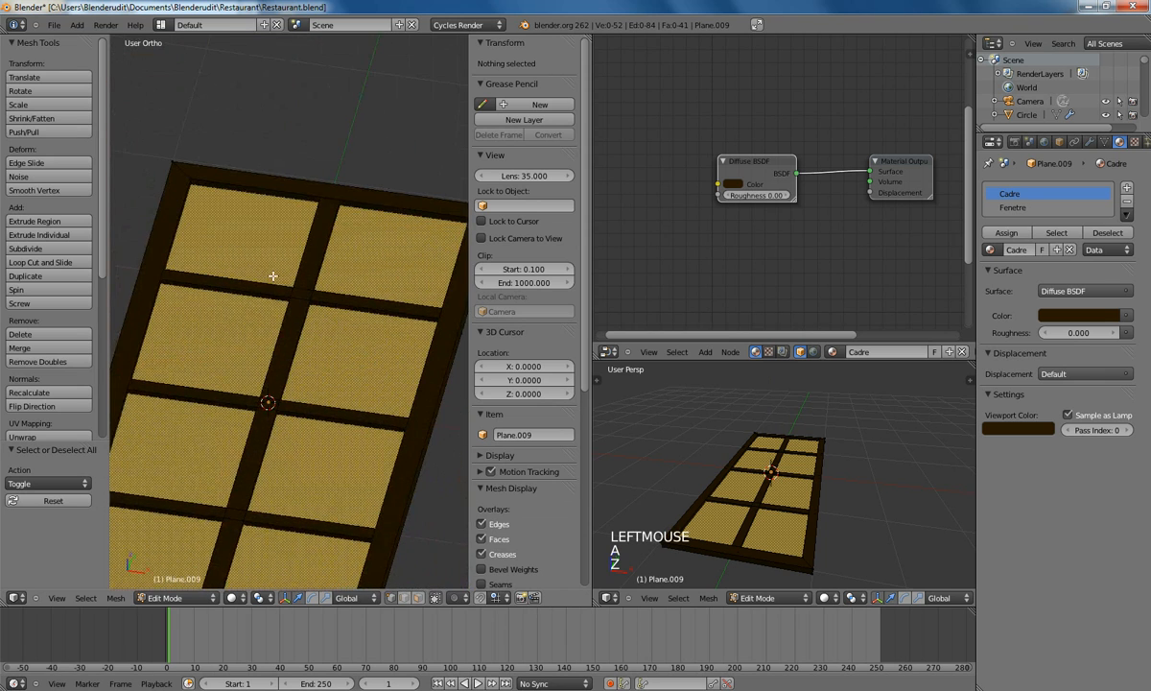
pyautogui.press('KP_7')
pyautogui.scroll(-5, 273, 276)
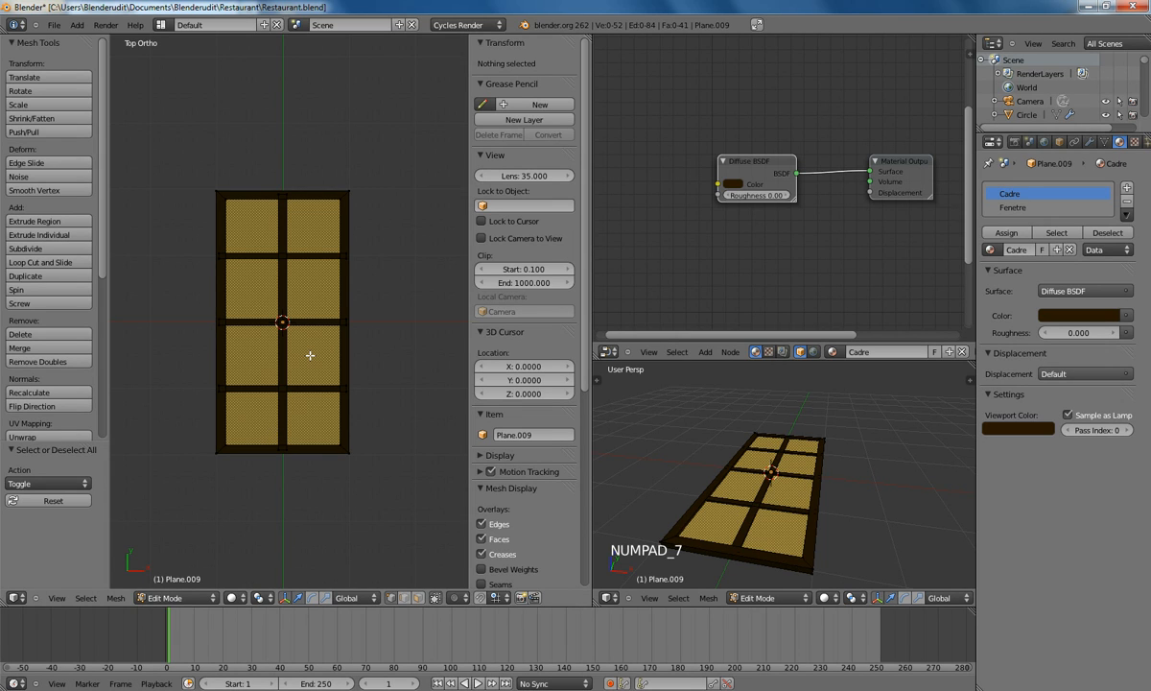
pyautogui.press('Tab')
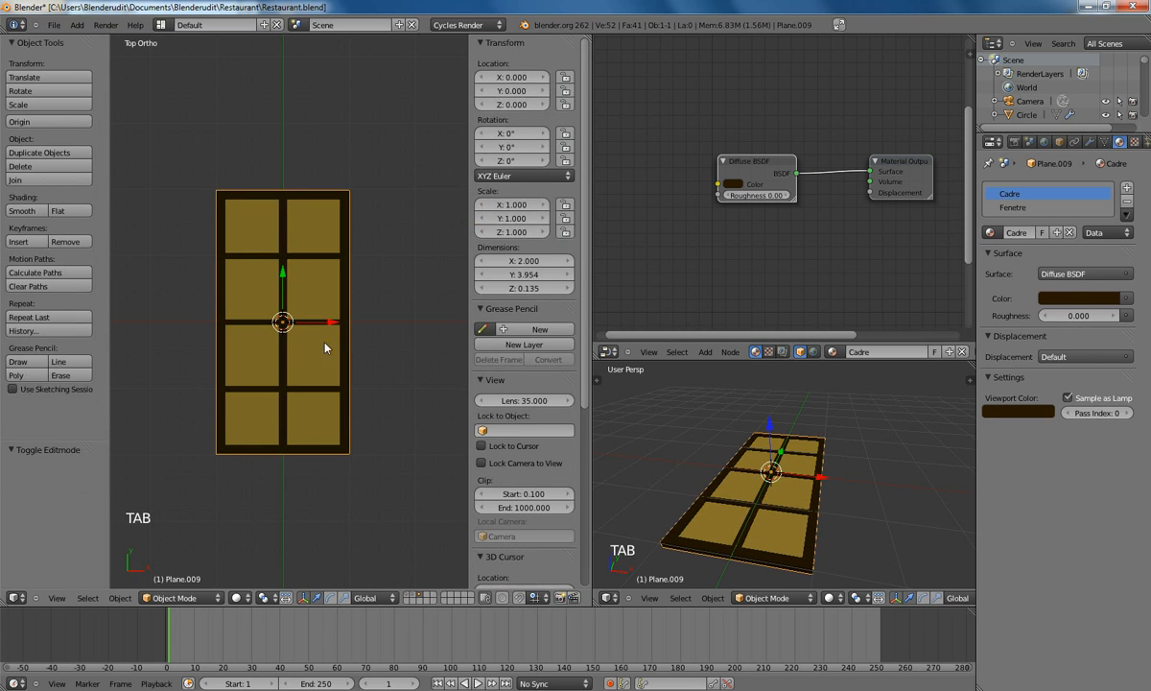
# Step: Duplicate the finished window and place the copy about 2.997 along the X axis
pyautogui.scroll(-4, 347, 351)
pyautogui.keyDown('shift'); pyautogui.moveTo(346, 351); pyautogui.dragTo(324, 341, button='middle'); pyautogui.keyUp('shift')
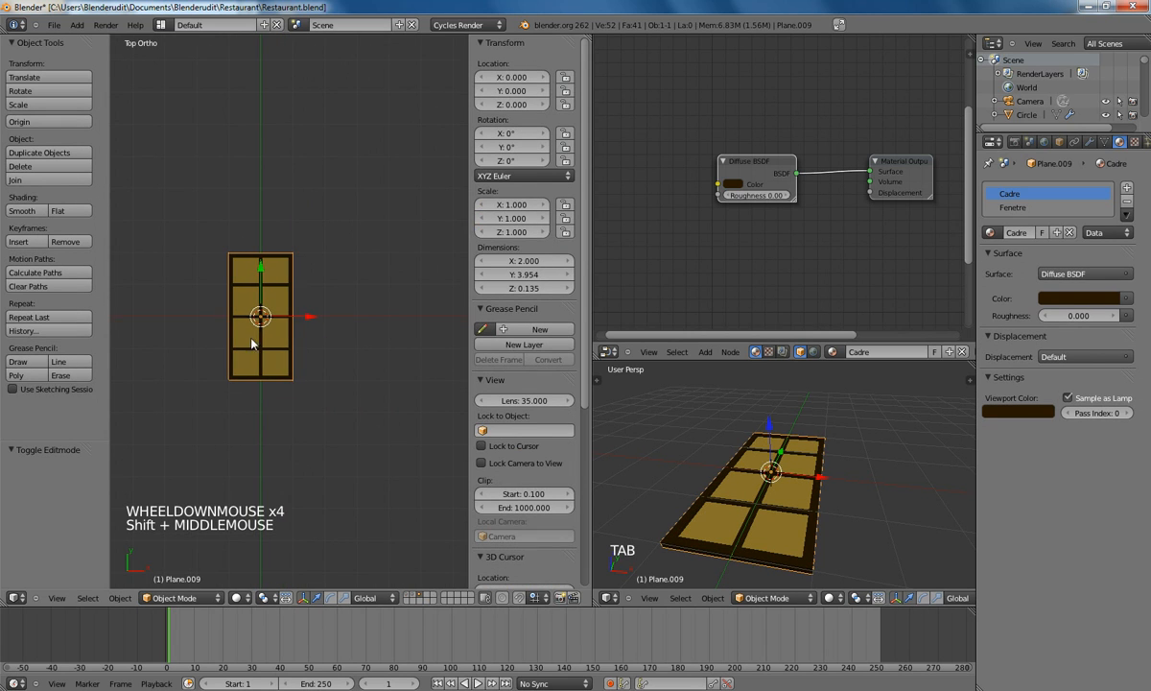
pyautogui.hotkey('shift', 'd')
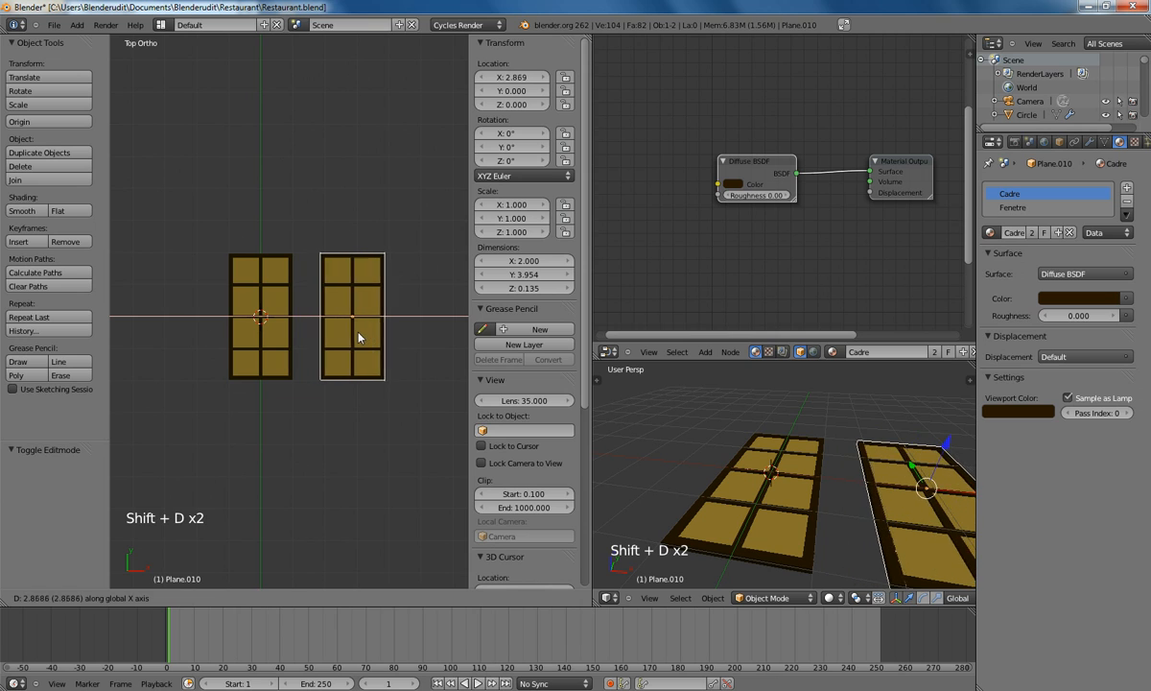
pyautogui.click(360, 338)
# Step: Delete the vertices of all crossbars and the lengthwise bar from the duplicated window, leaving the frame and pane
pyautogui.press('Tab')
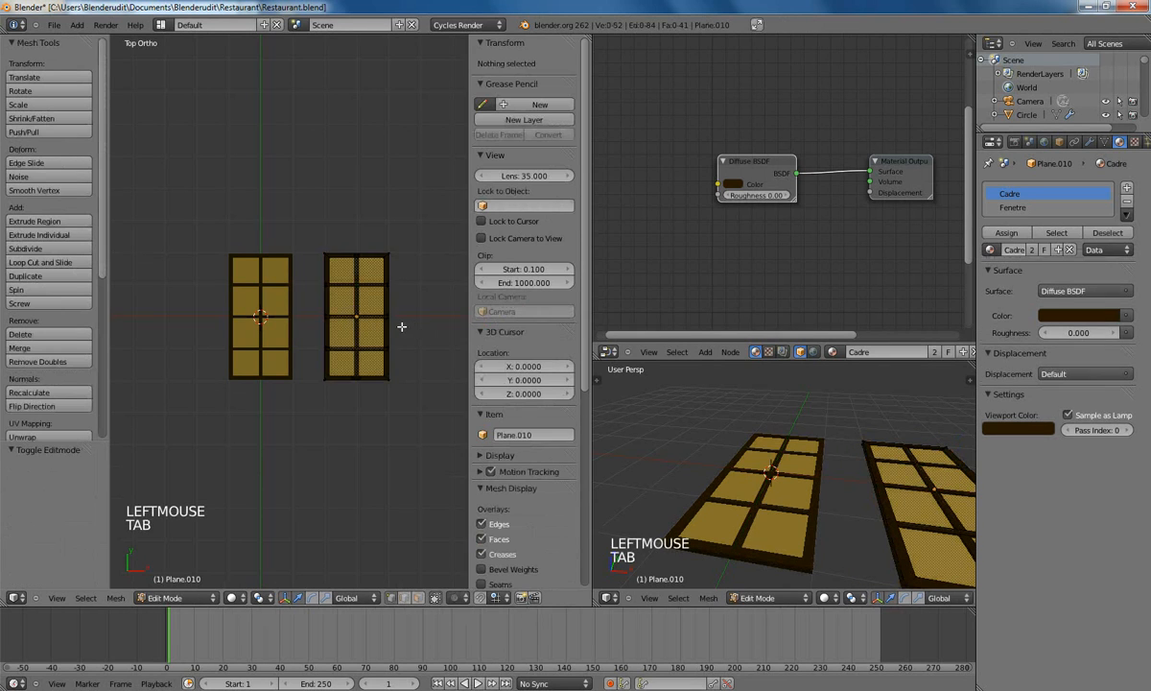
pyautogui.keyDown('shift'); pyautogui.moveTo(398, 326); pyautogui.dragTo(370, 326, button='middle'); pyautogui.keyUp('shift')
pyautogui.scroll(3, 352, 432)
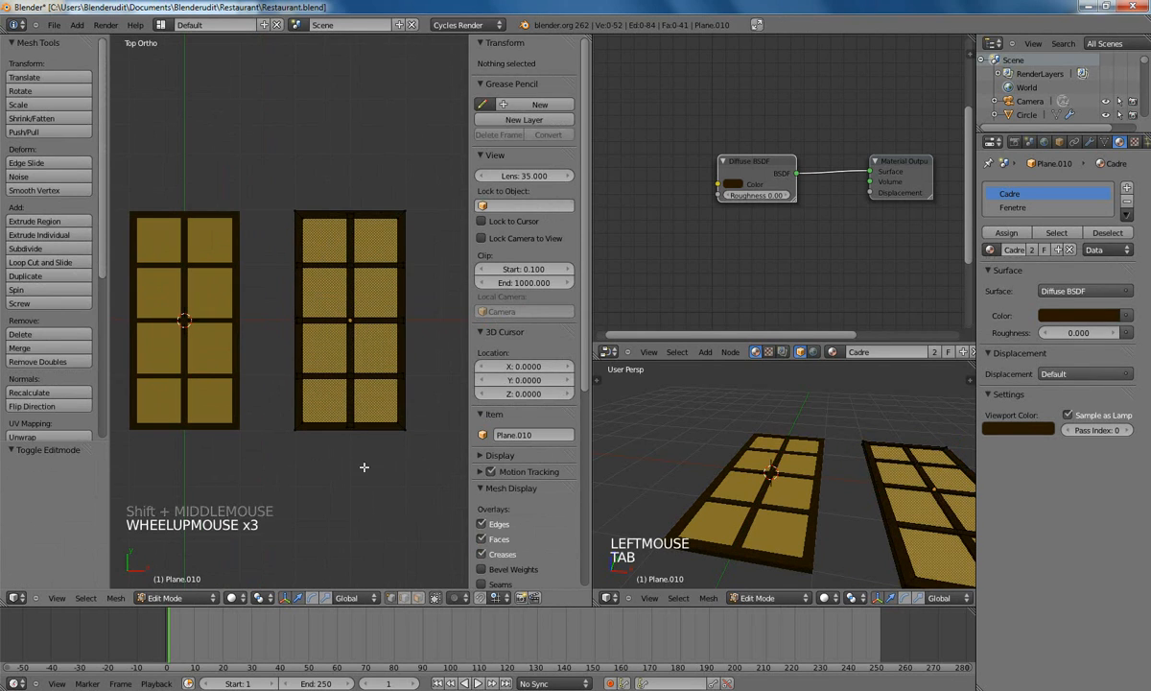
pyautogui.press('z')
pyautogui.press('b')
pyautogui.moveTo(281, 253); pyautogui.dragTo(441, 282)
pyautogui.press('b')
pyautogui.moveTo(317, 193); pyautogui.dragTo(351, 421)
pyautogui.press('b')
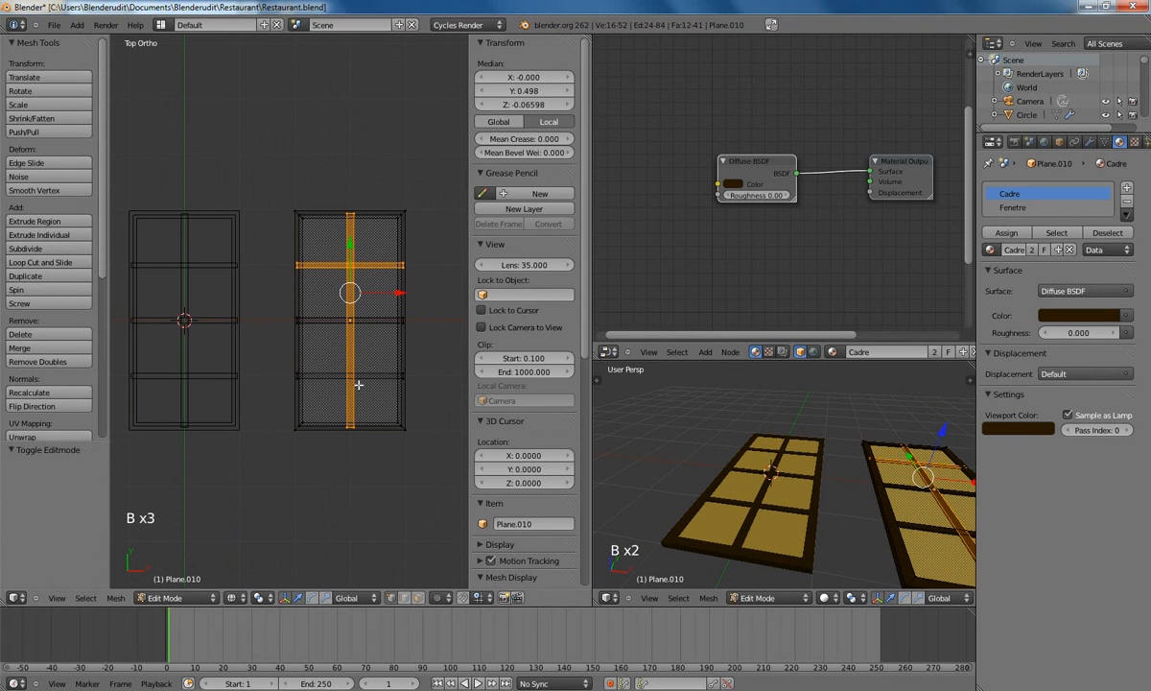
pyautogui.moveTo(252, 341); pyautogui.dragTo(380, 379)
pyautogui.press('b')
pyautogui.moveTo(278, 301); pyautogui.dragTo(415, 332)
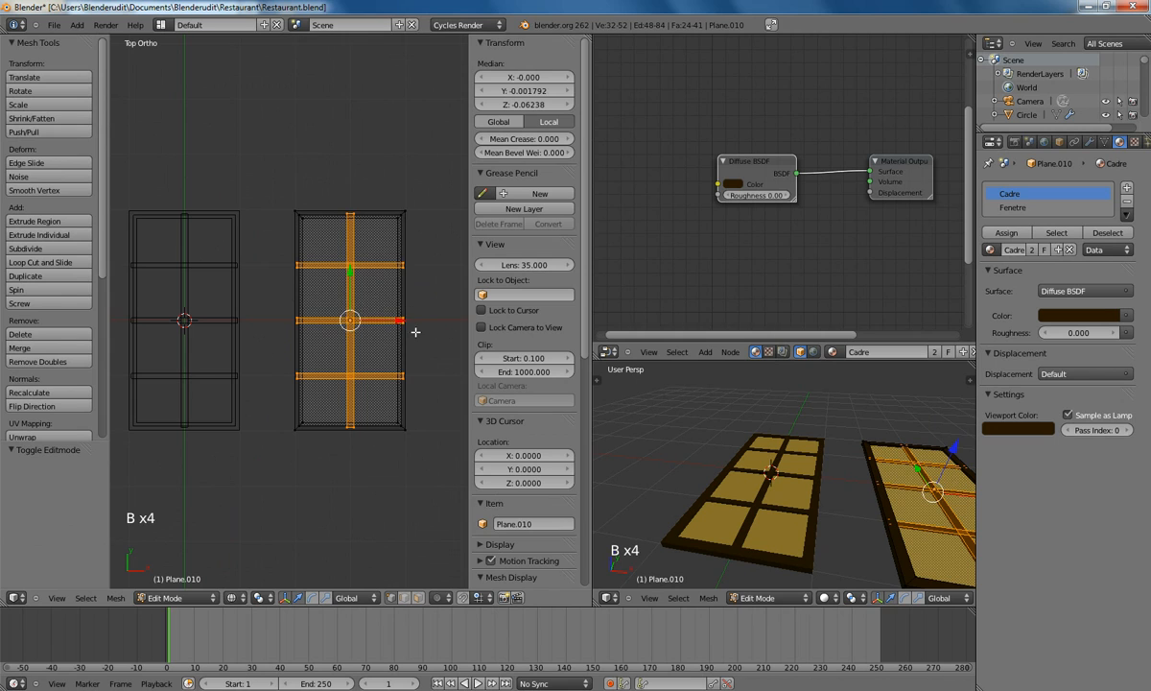
pyautogui.press('Delete')
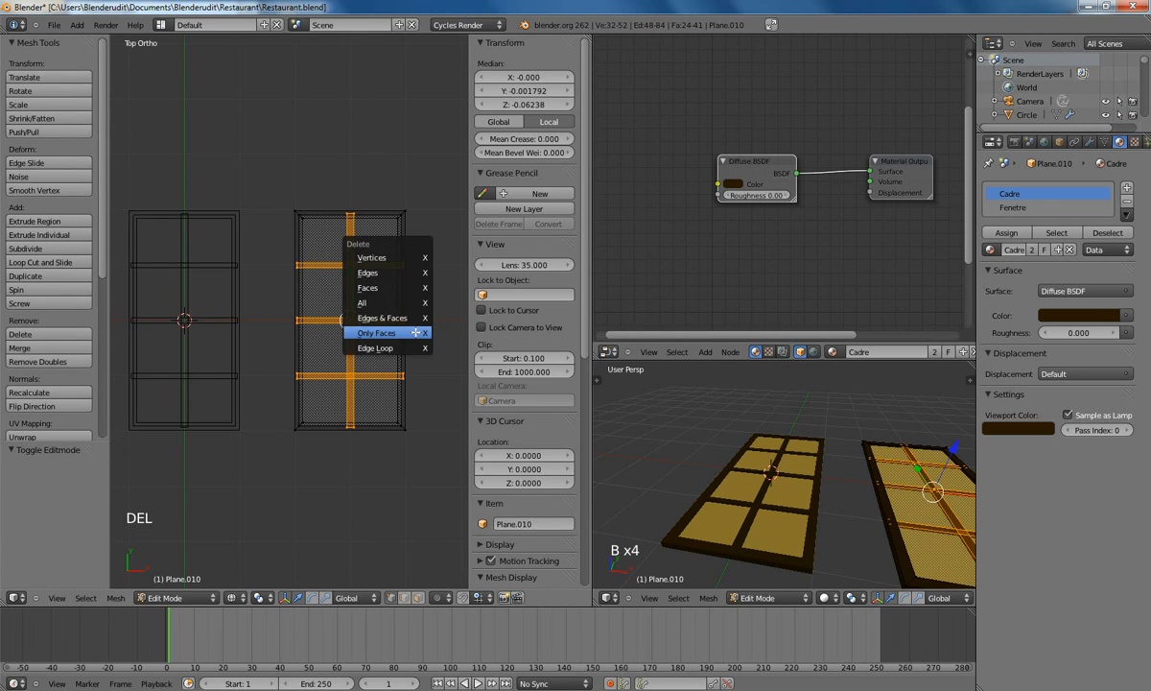
pyautogui.click(384, 259)
pyautogui.press('Tab')
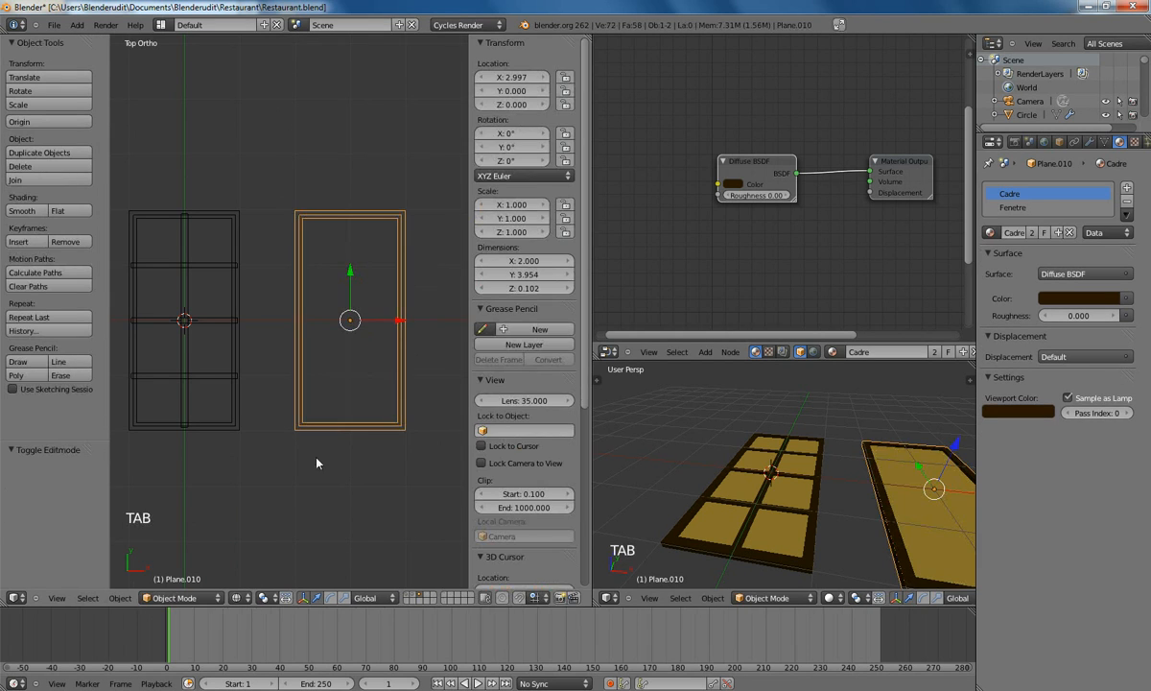
pyautogui.press('z')
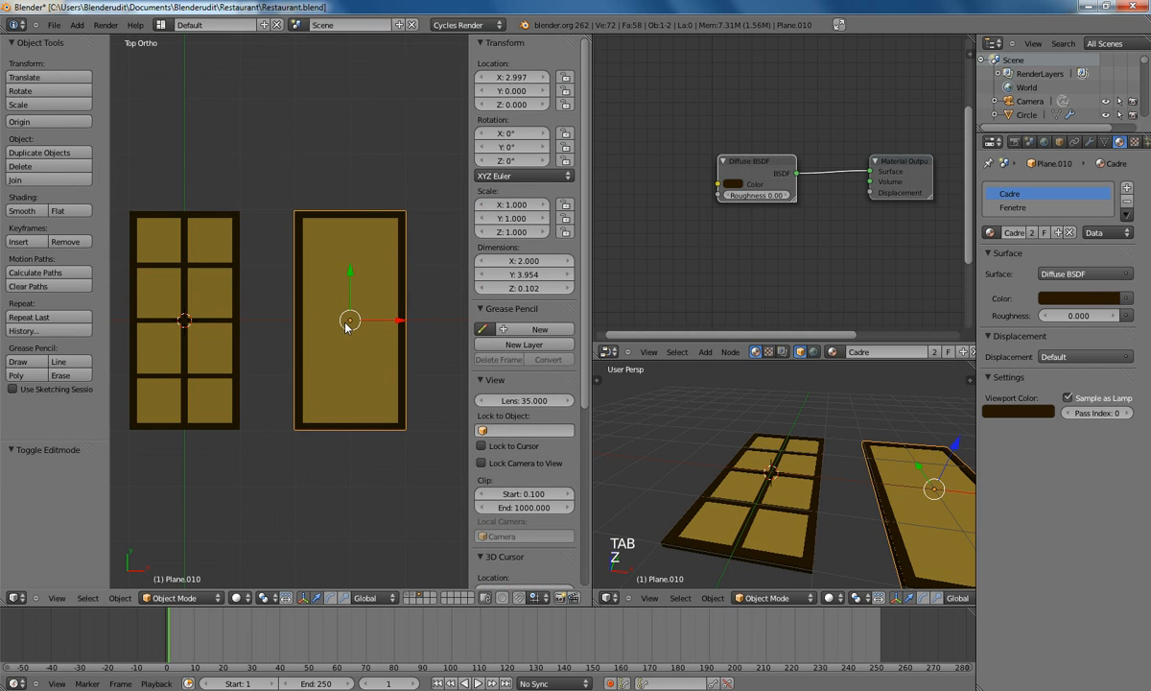
# Step: Select the copy's pane face, make its Fenetre material a separate one named Tableau, and assign it to the face
pyautogui.press('Tab')
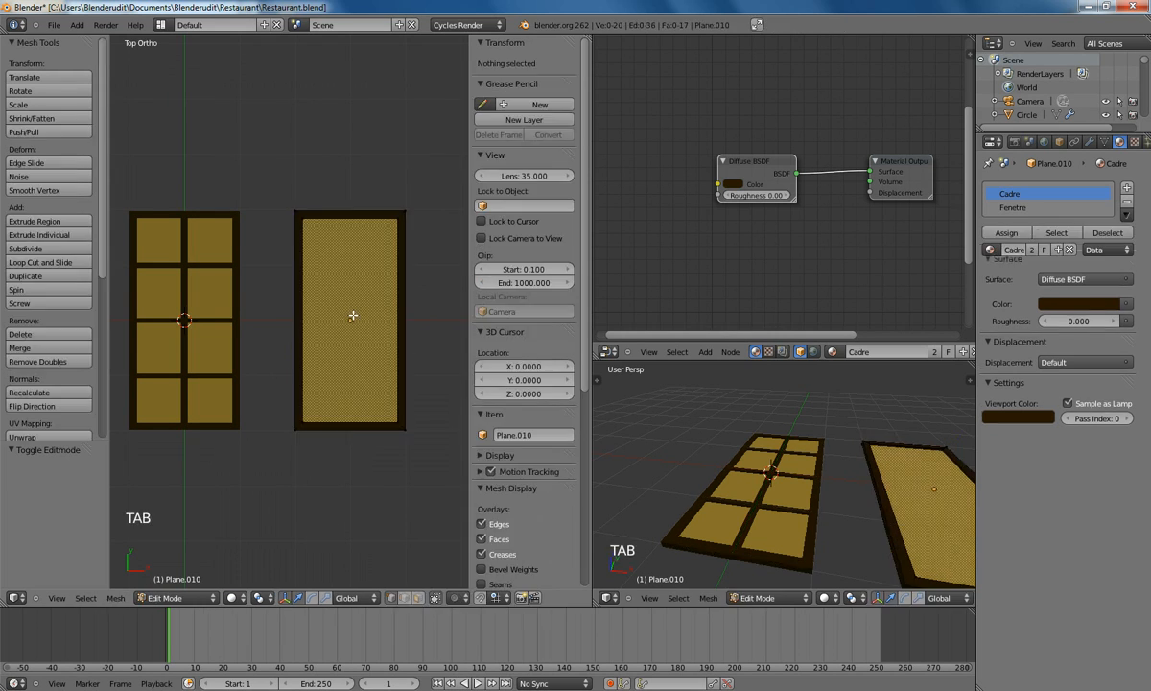
pyautogui.rightClick(353, 319)
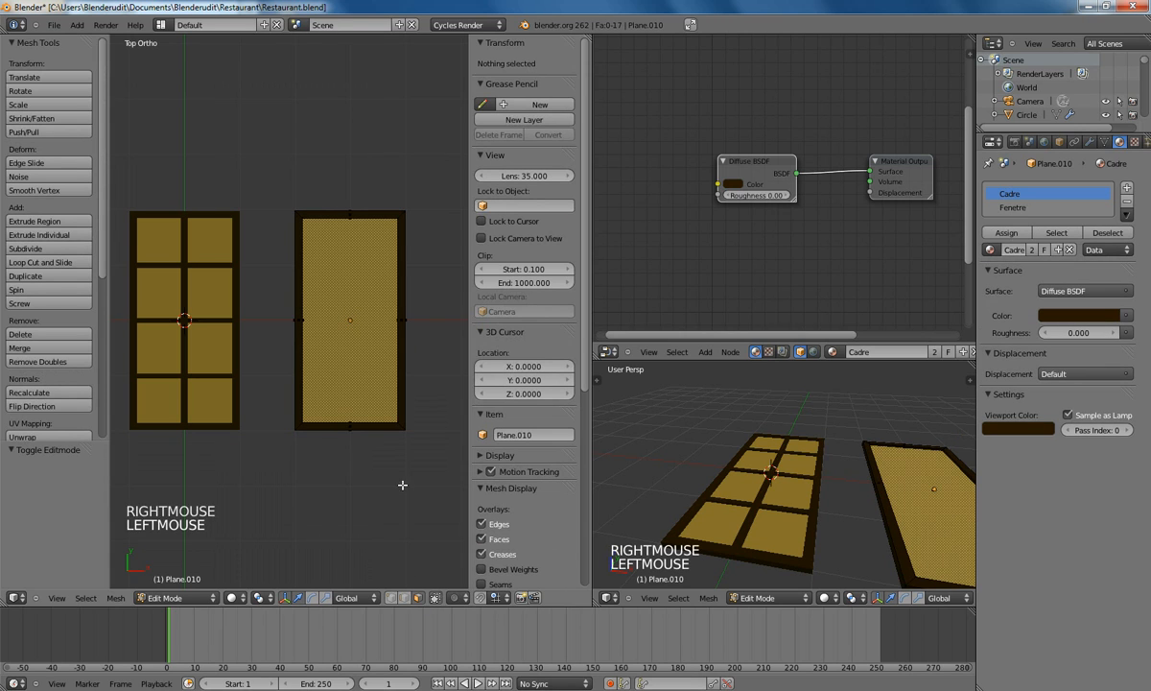
pyautogui.rightClick(353, 321)
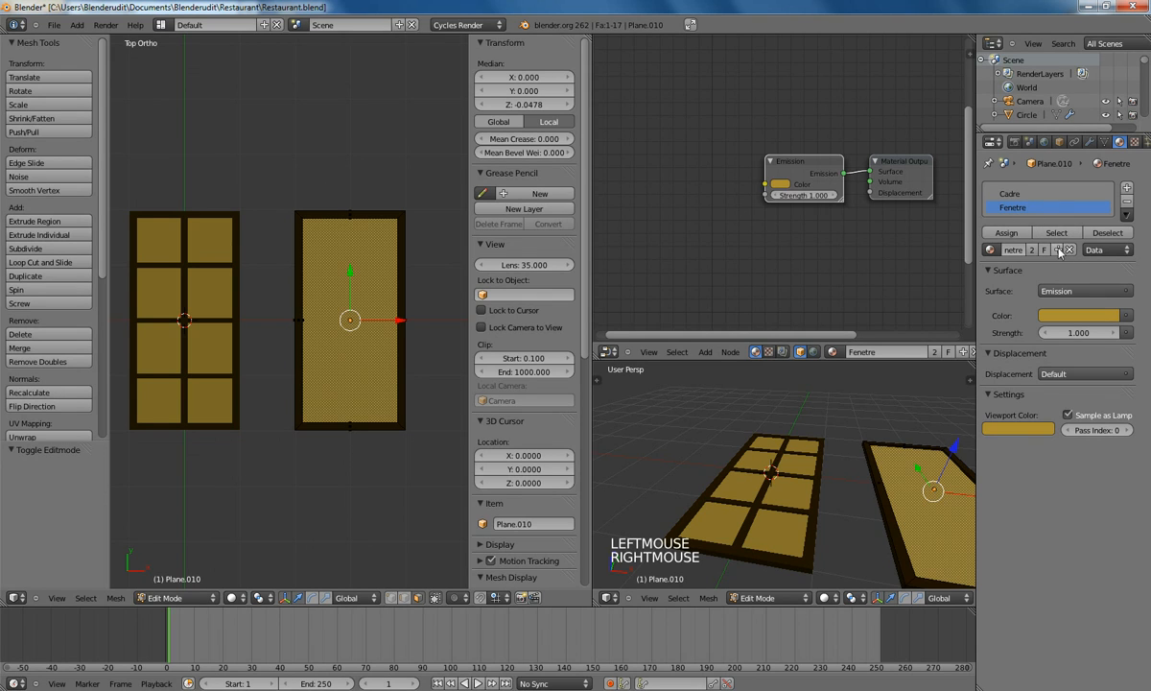
pyautogui.click(1059, 249)
pyautogui.doubleClick(1020, 251)
pyautogui.write('Tableau')
pyautogui.press('Return')
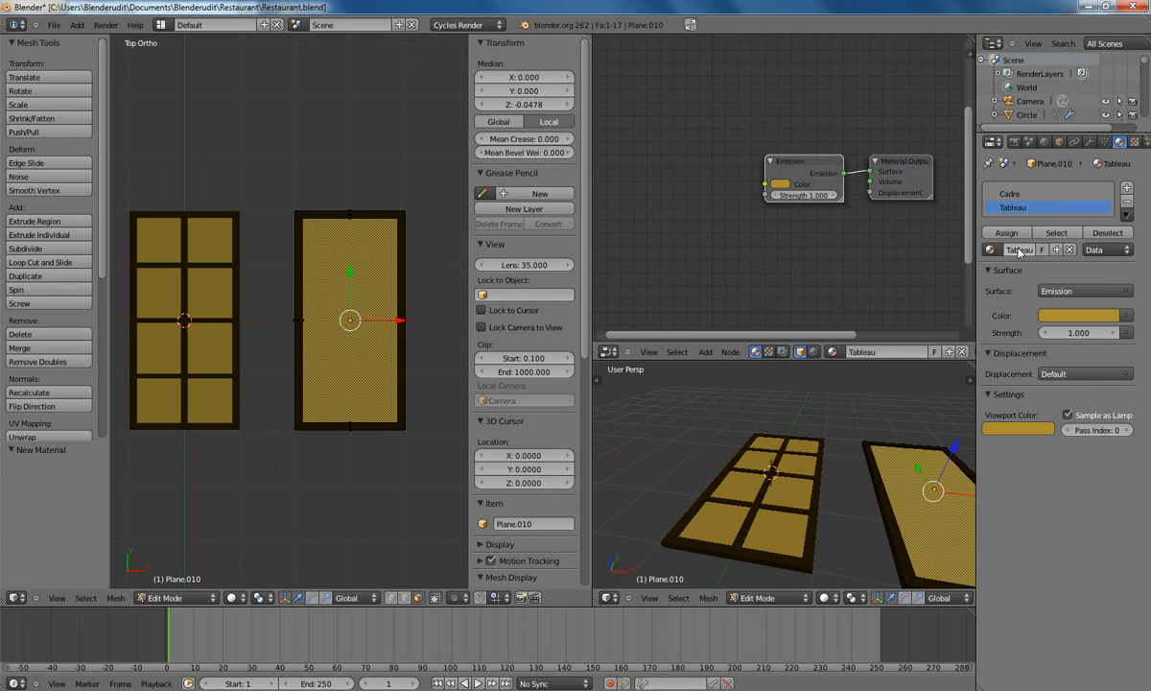
pyautogui.click(1018, 233)
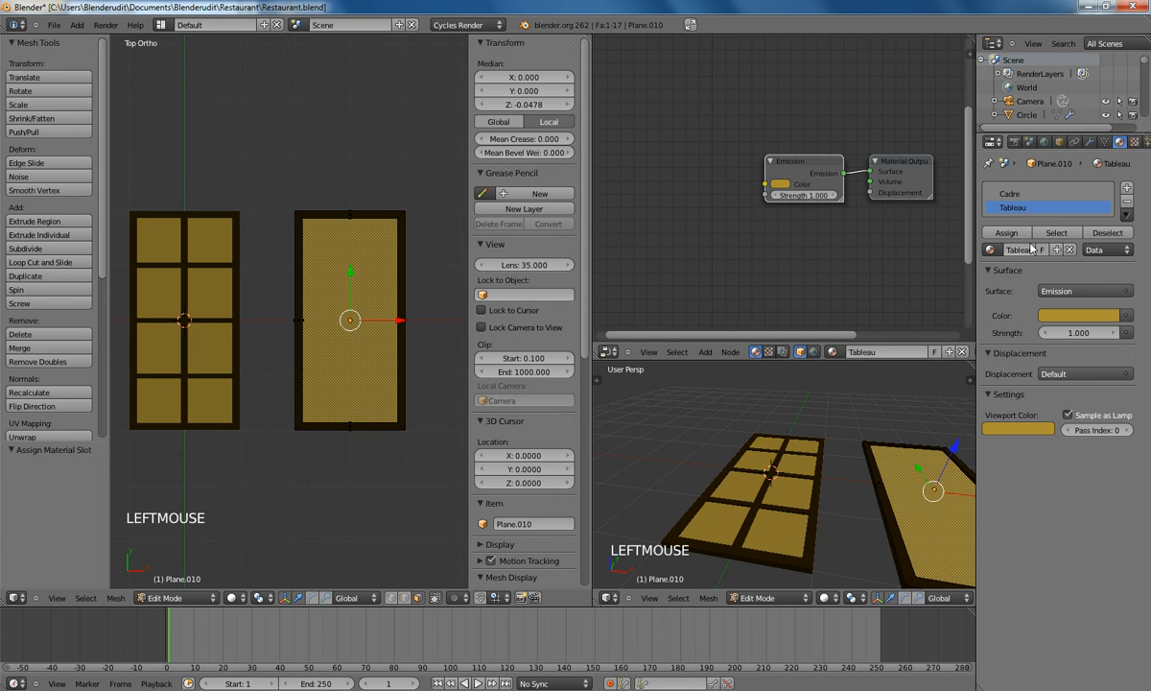
# Step: Change the Tableau surface to Diffuse BSDF and use Symbole.jpg as an Image Texture for its color
pyautogui.click(1054, 292)
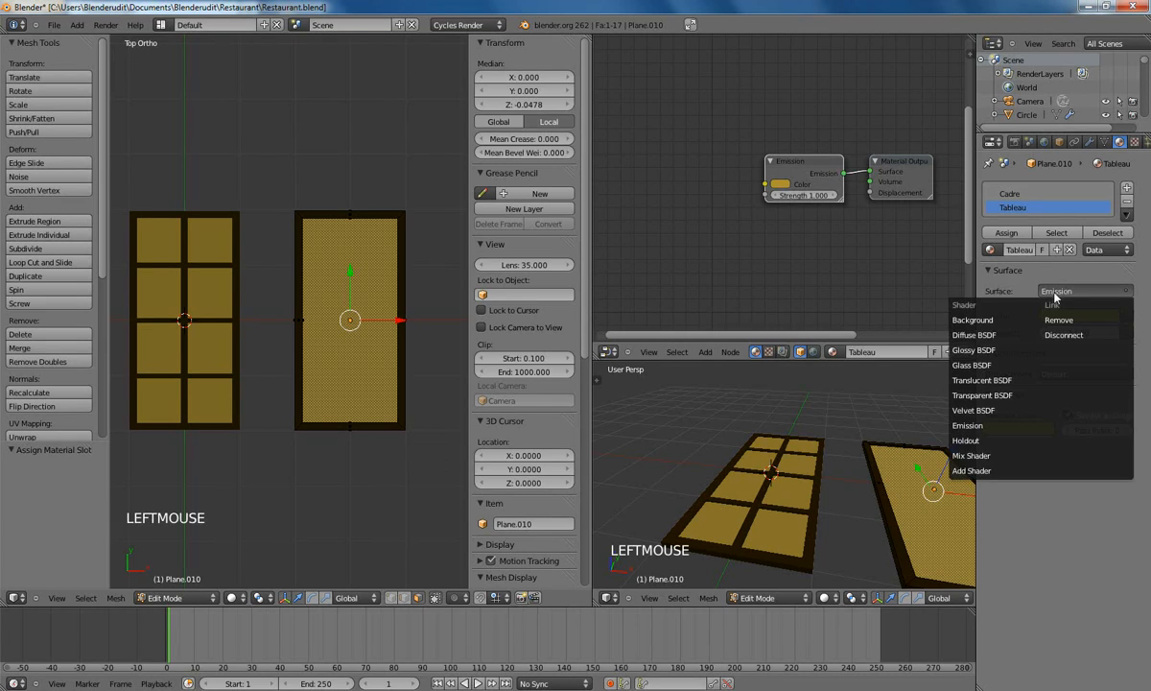
pyautogui.click(981, 336)
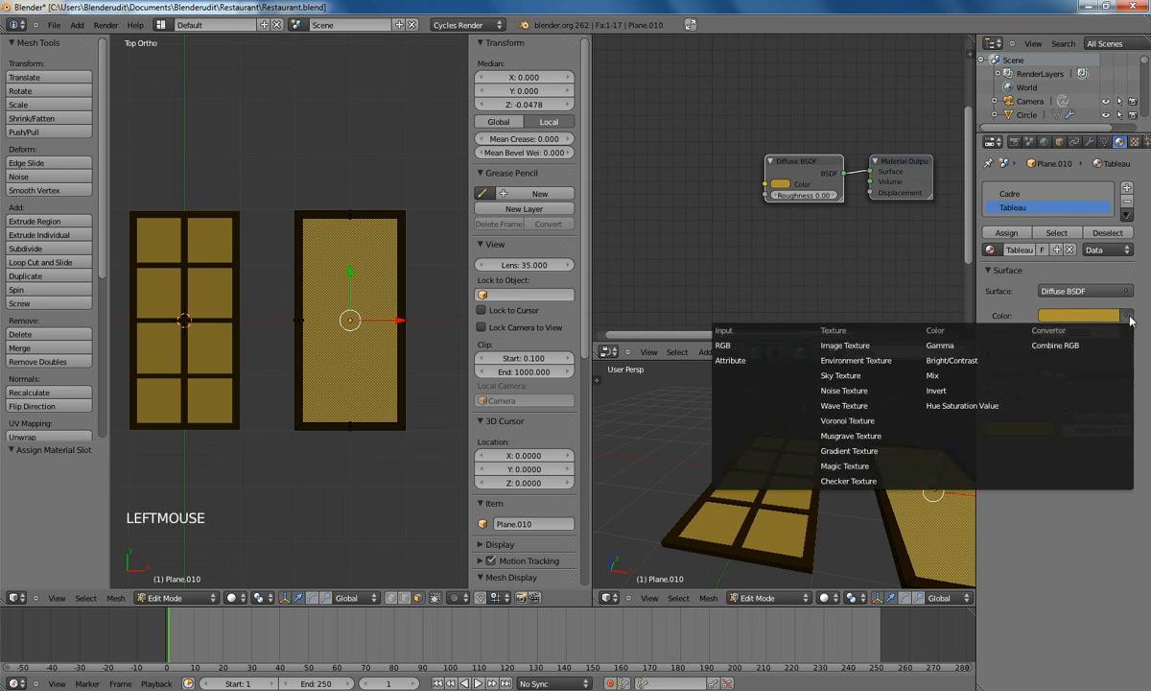
pyautogui.click(881, 345)
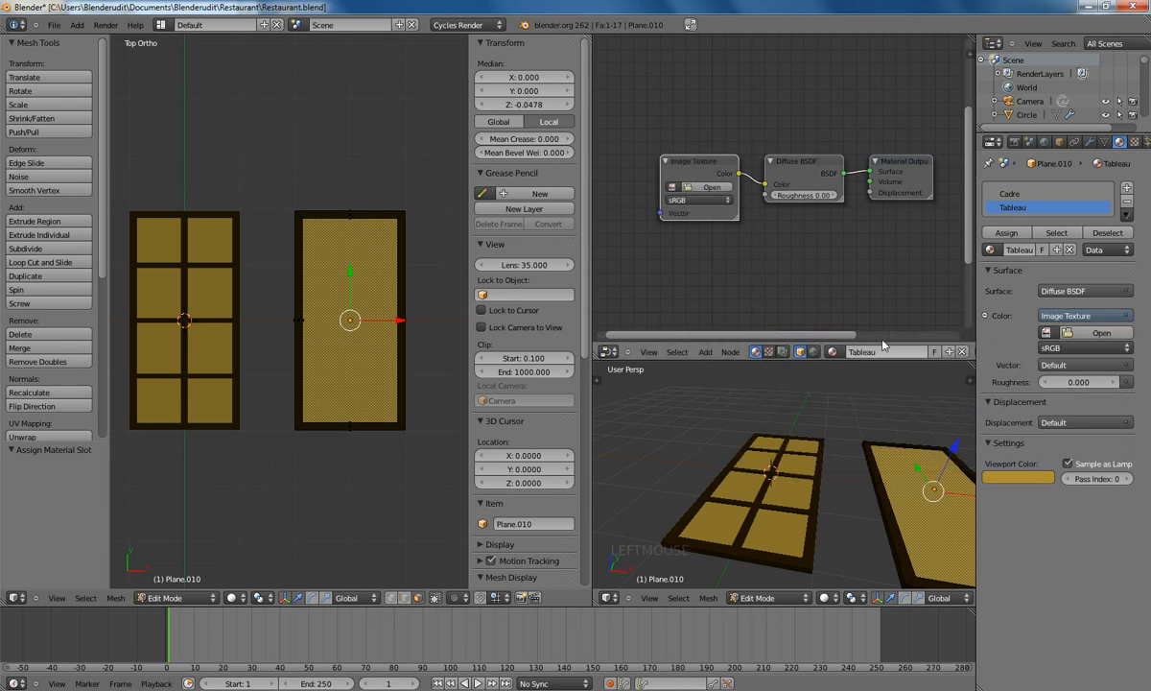
pyautogui.click(1084, 333)
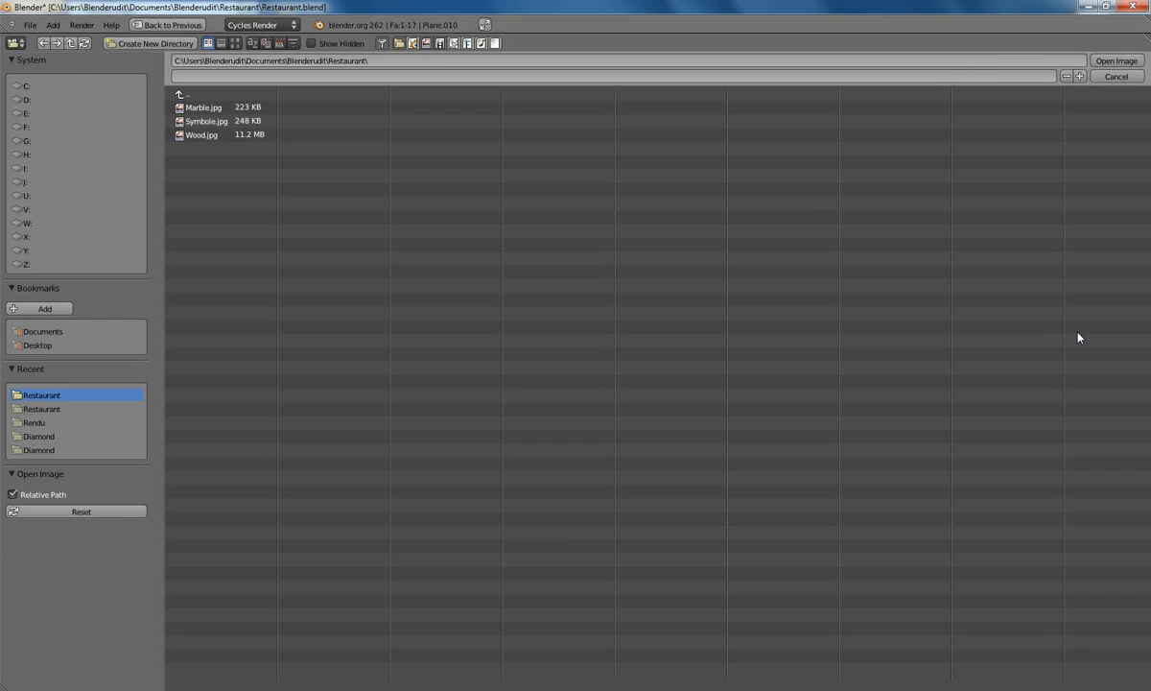
pyautogui.click(207, 122)
pyautogui.doubleClick(218, 125)
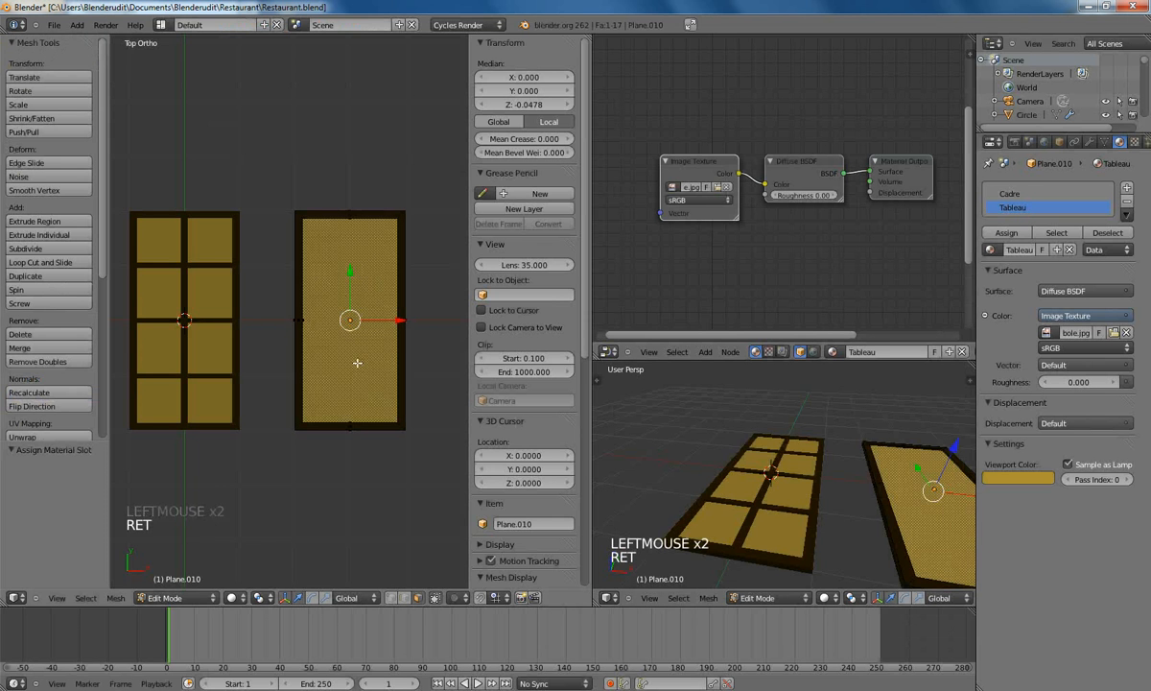
# Step: Display the top view with textured shading, unwrap the picture's pane face with Project From View, and return to Object Mode
pyautogui.click(234, 598)
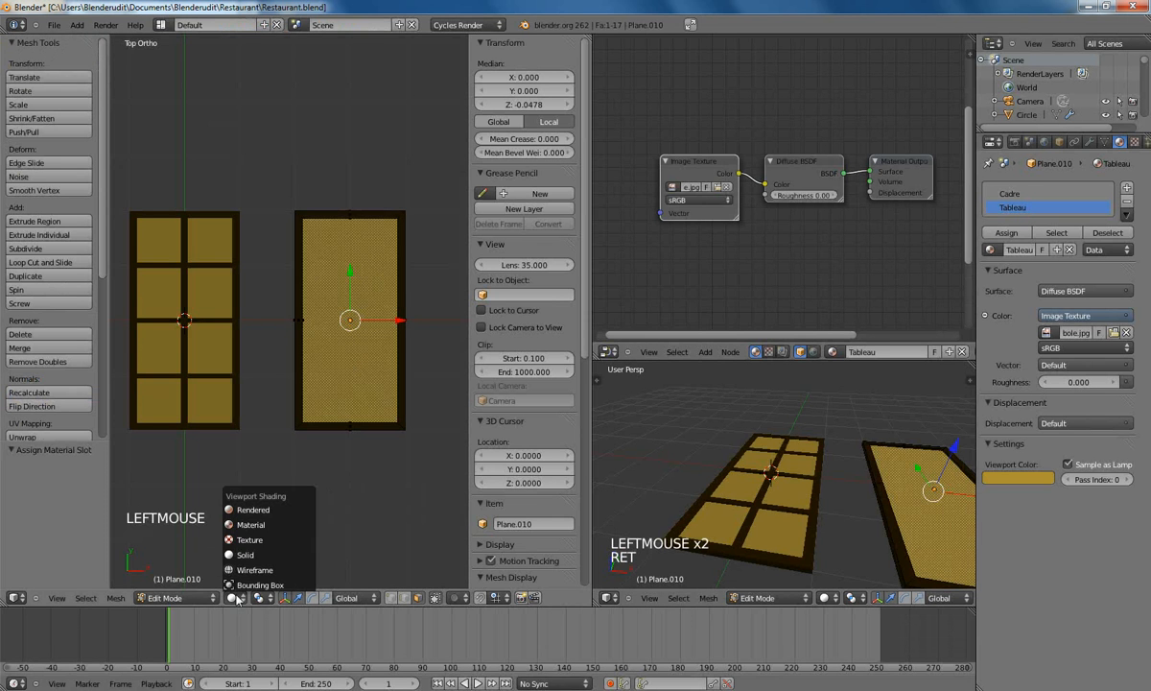
pyautogui.click(244, 541)
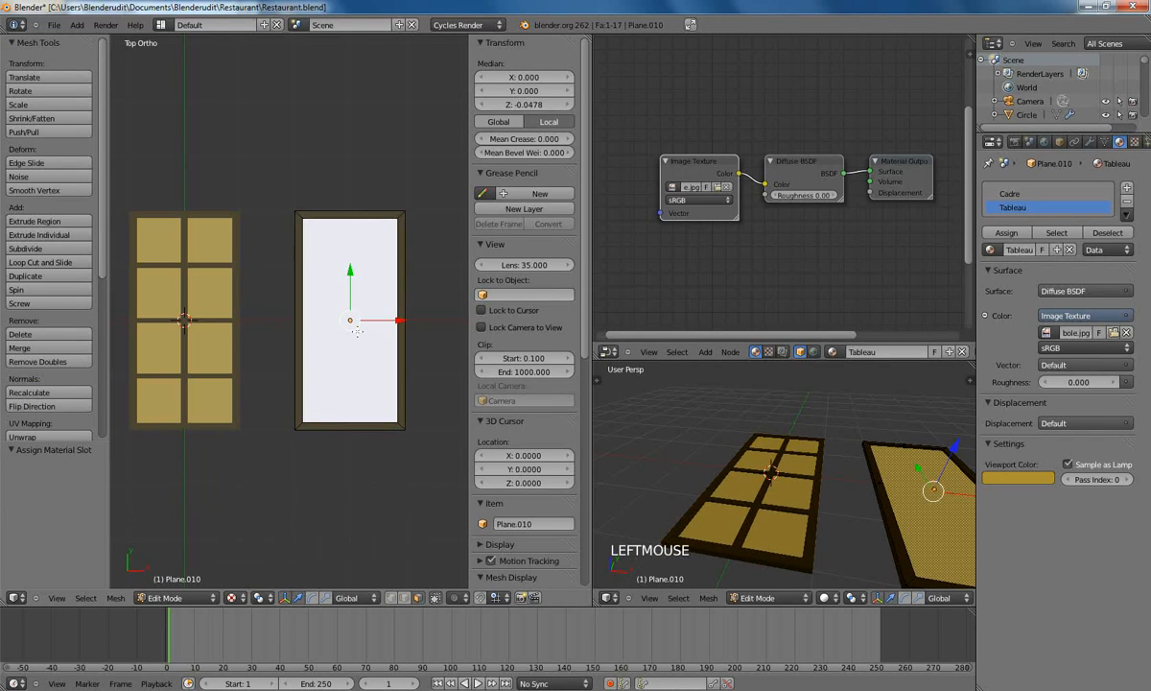
pyautogui.press('u')
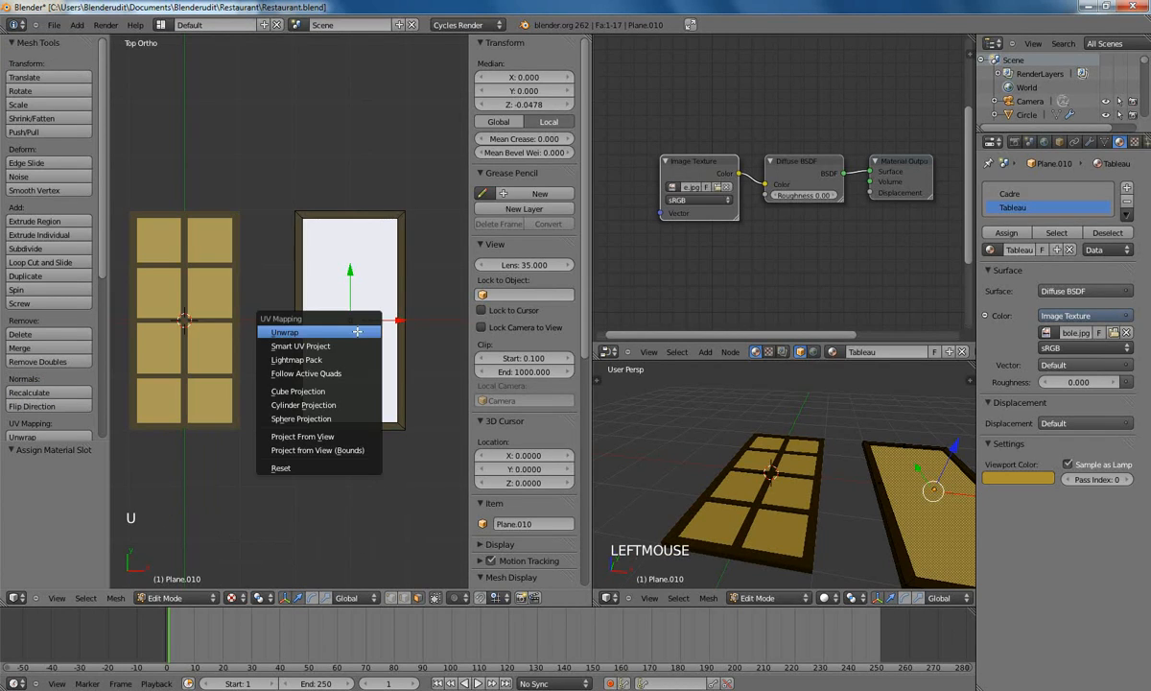
pyautogui.click(326, 437)
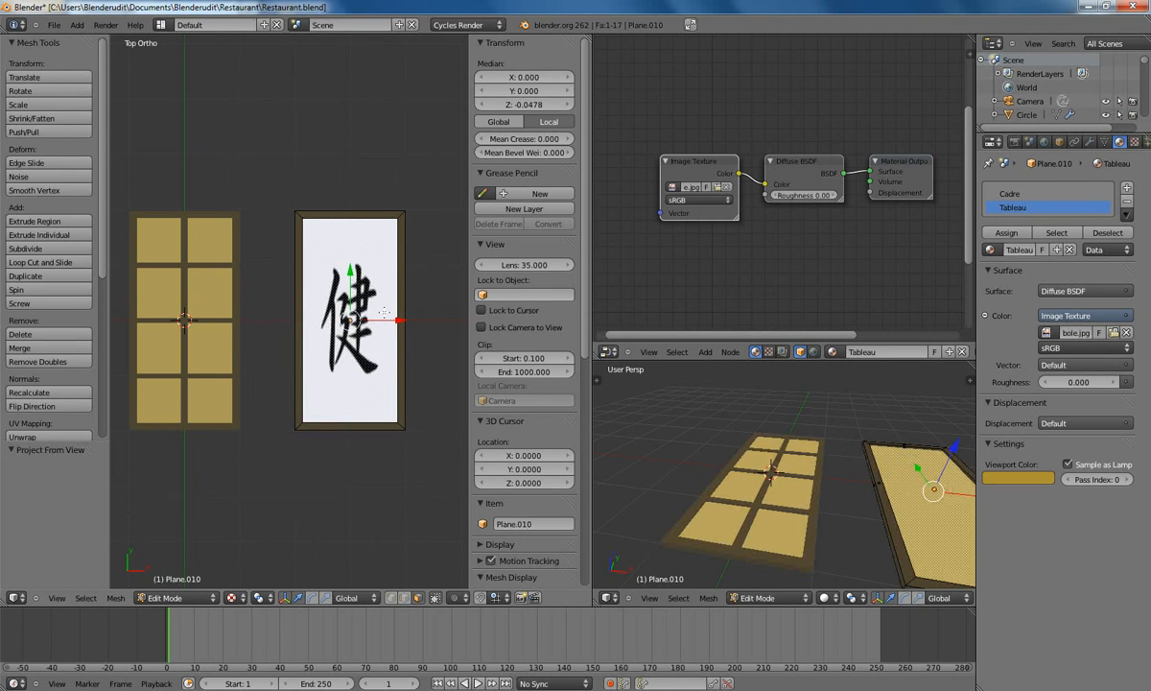
pyautogui.scroll(2, 384, 311)
pyautogui.keyDown('shift'); pyautogui.moveTo(384, 312); pyautogui.dragTo(343, 356, button='middle'); pyautogui.keyUp('shift')
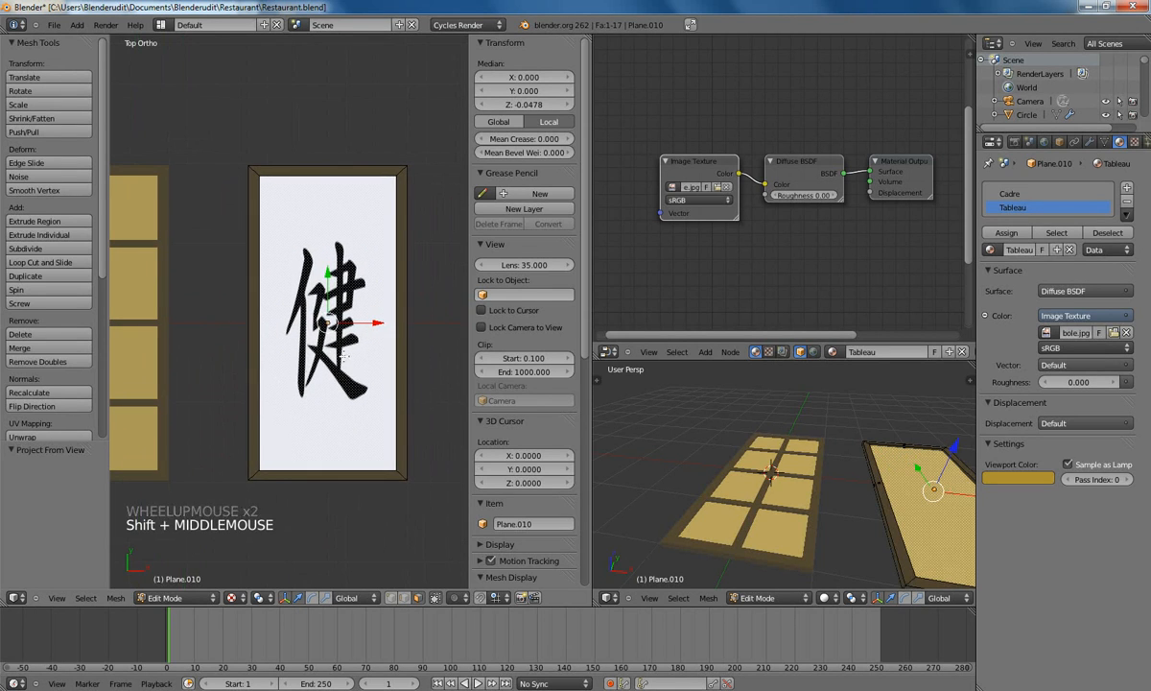
pyautogui.press('Tab')
pyautogui.scroll(-2, 343, 360)
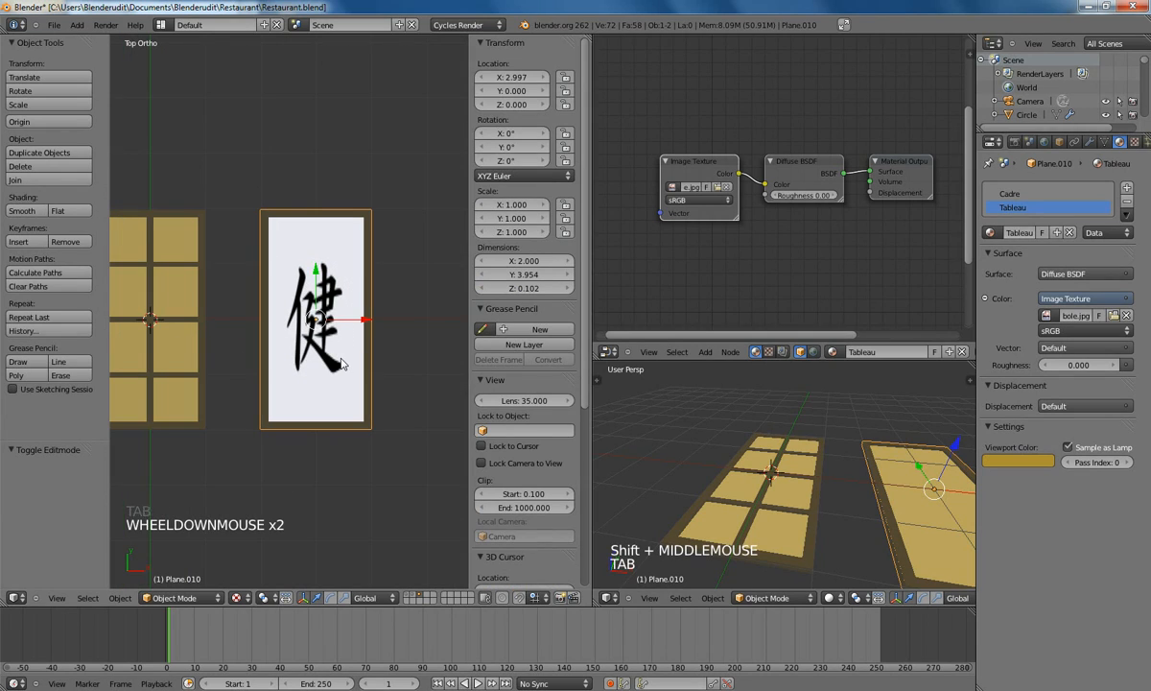
# Step: Set the Tableau material's viewport color to white
pyautogui.click(1017, 459)
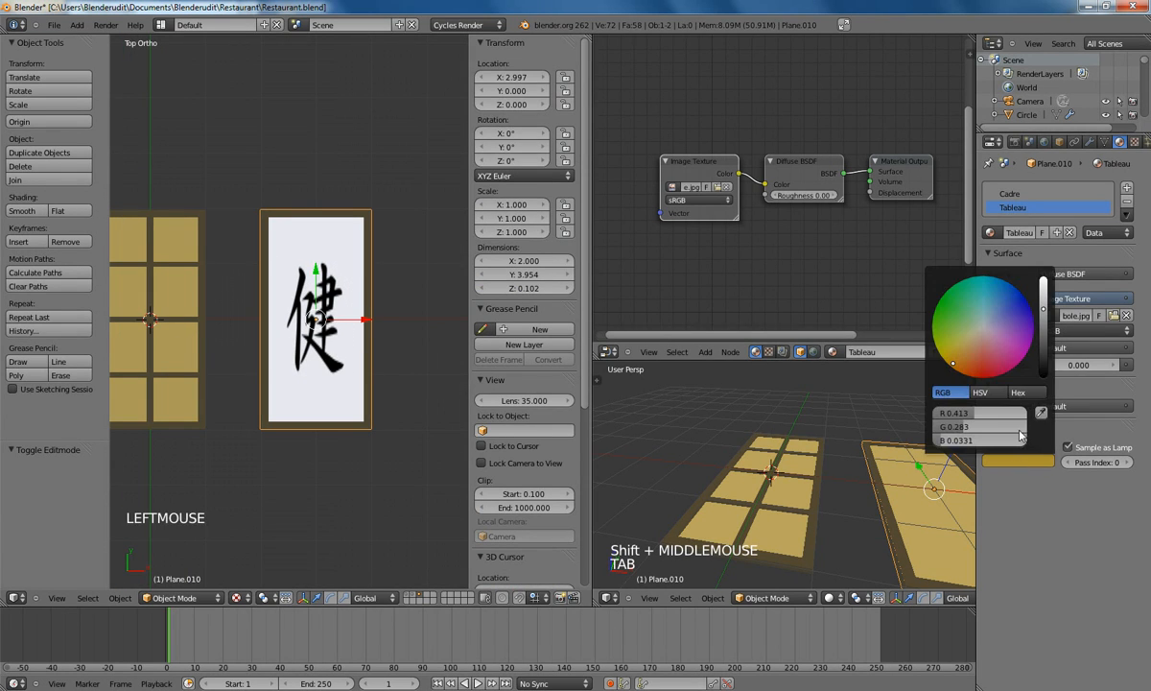
pyautogui.moveTo(1047, 314); pyautogui.dragTo(1053, 235)
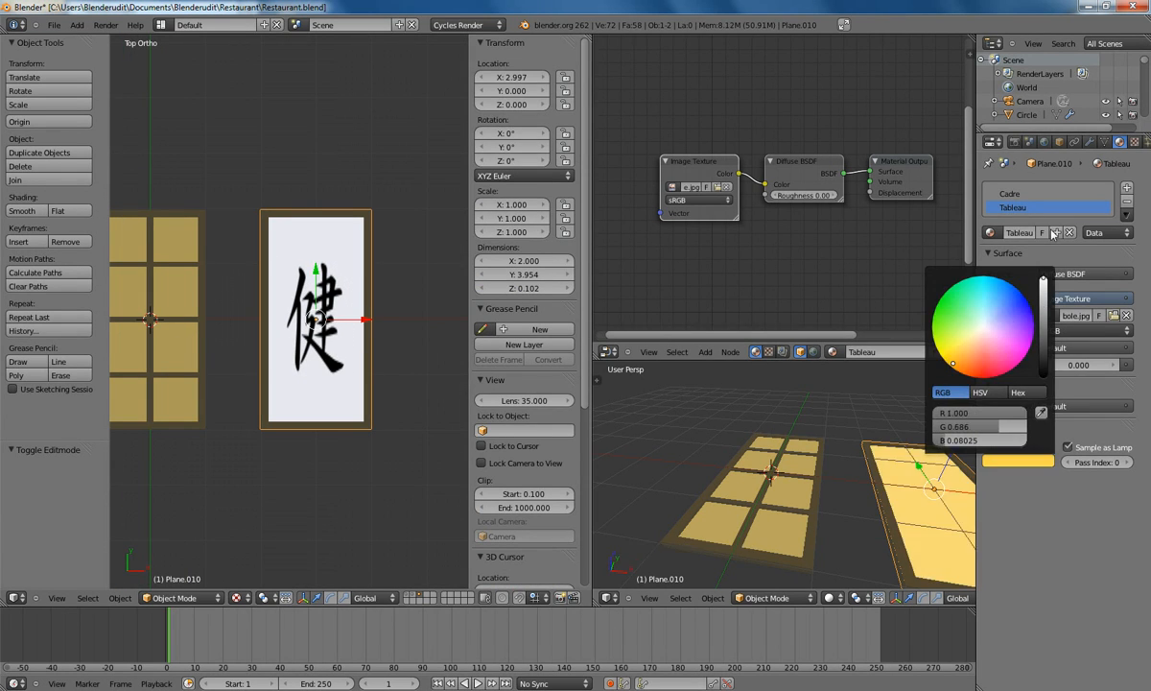
pyautogui.click(1024, 462)
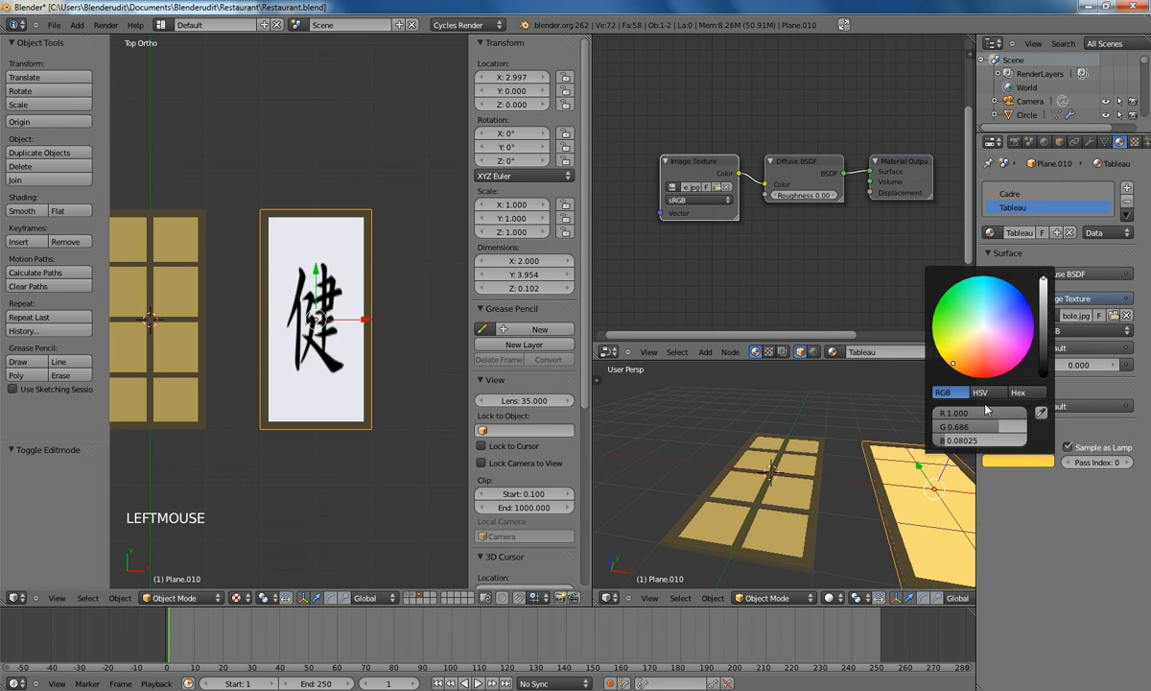
pyautogui.moveTo(964, 425); pyautogui.dragTo(1046, 429)
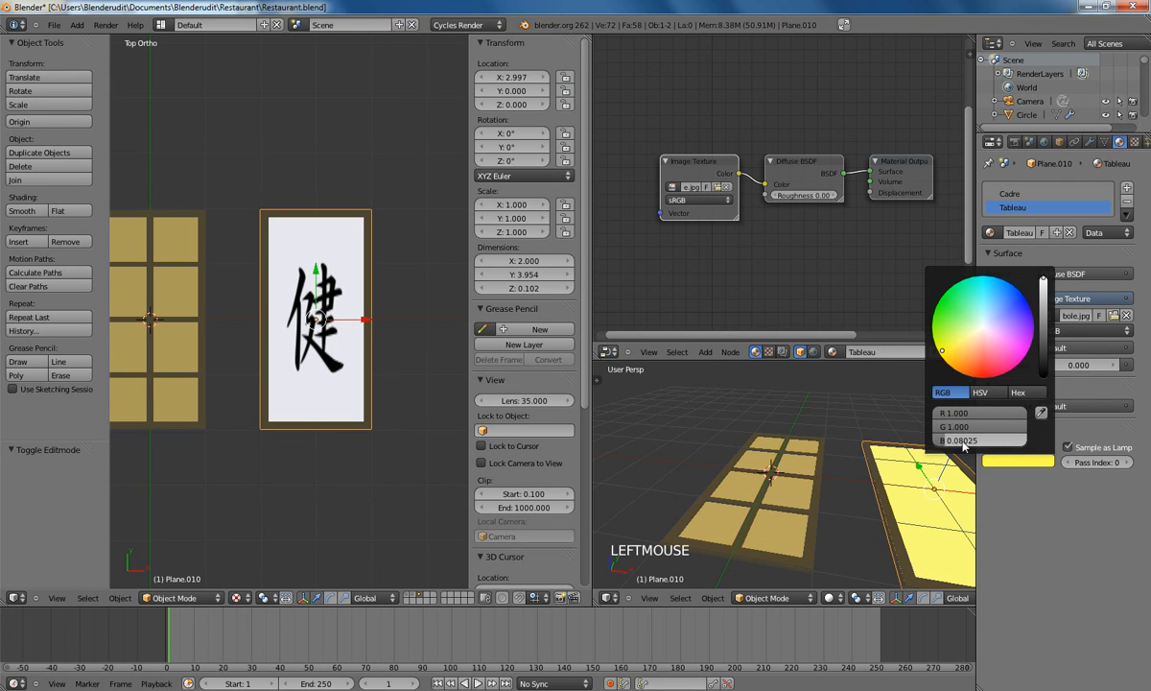
pyautogui.moveTo(965, 442); pyautogui.dragTo(1150, 443)
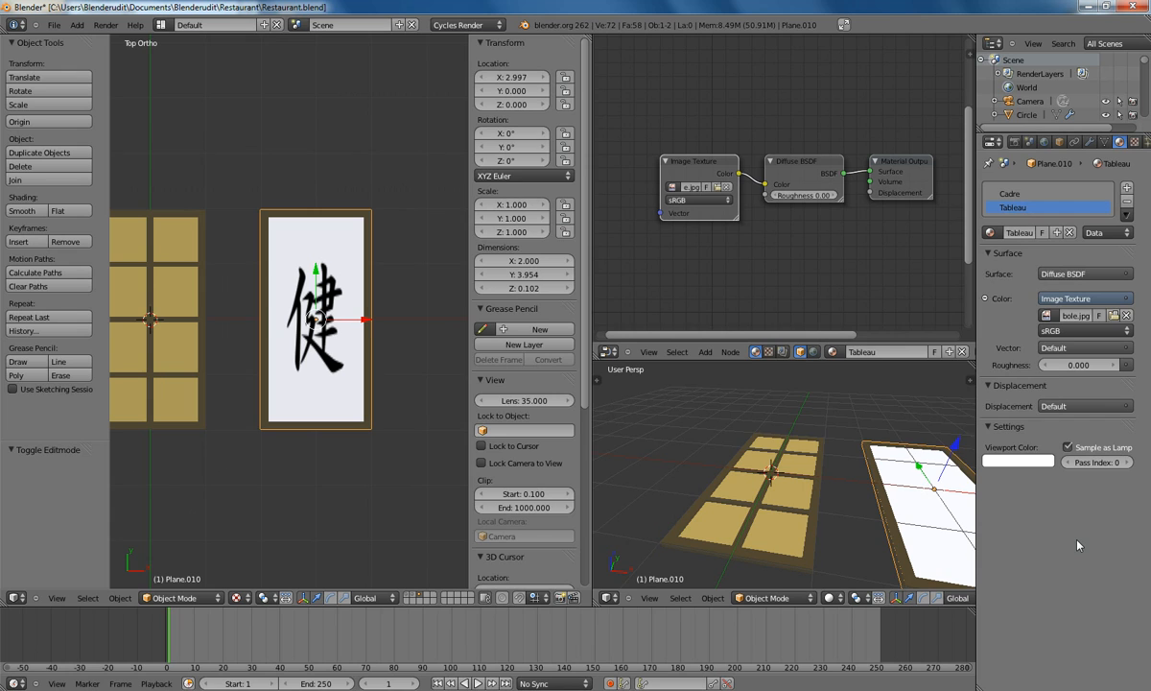
# Step: Scale the framed picture down uniformly to about half its size
pyautogui.press('s')
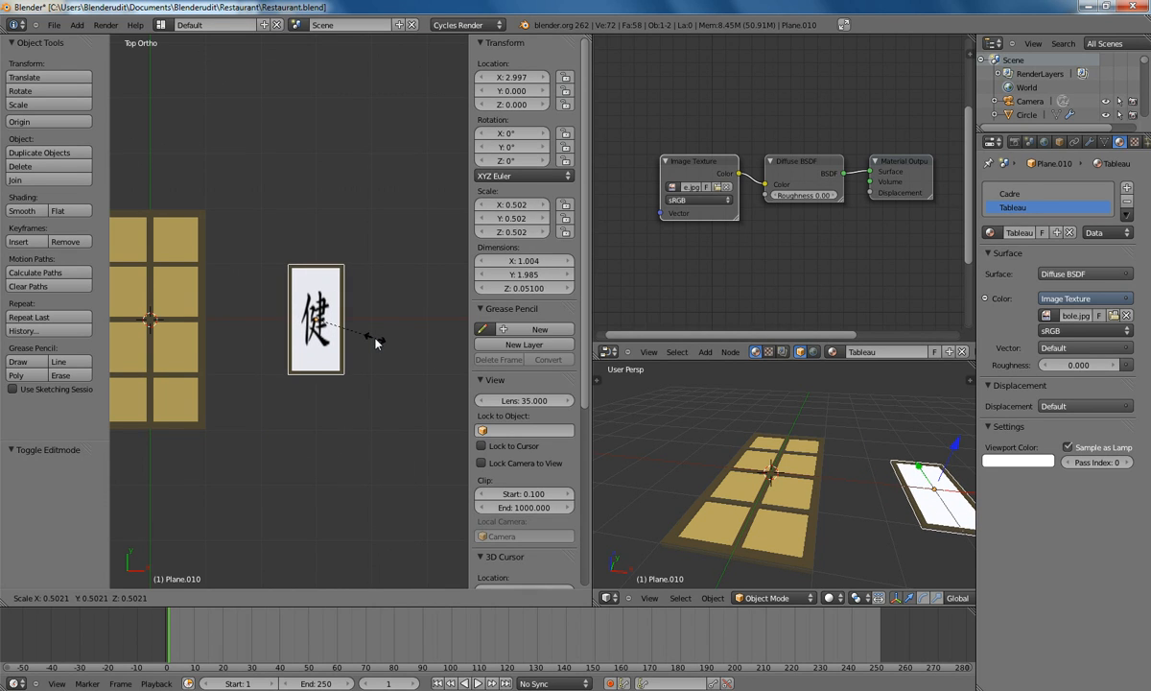
# Step: Scale the framed picture down to about 0.495 and enter Edit Mode on it
pyautogui.click(376, 342)
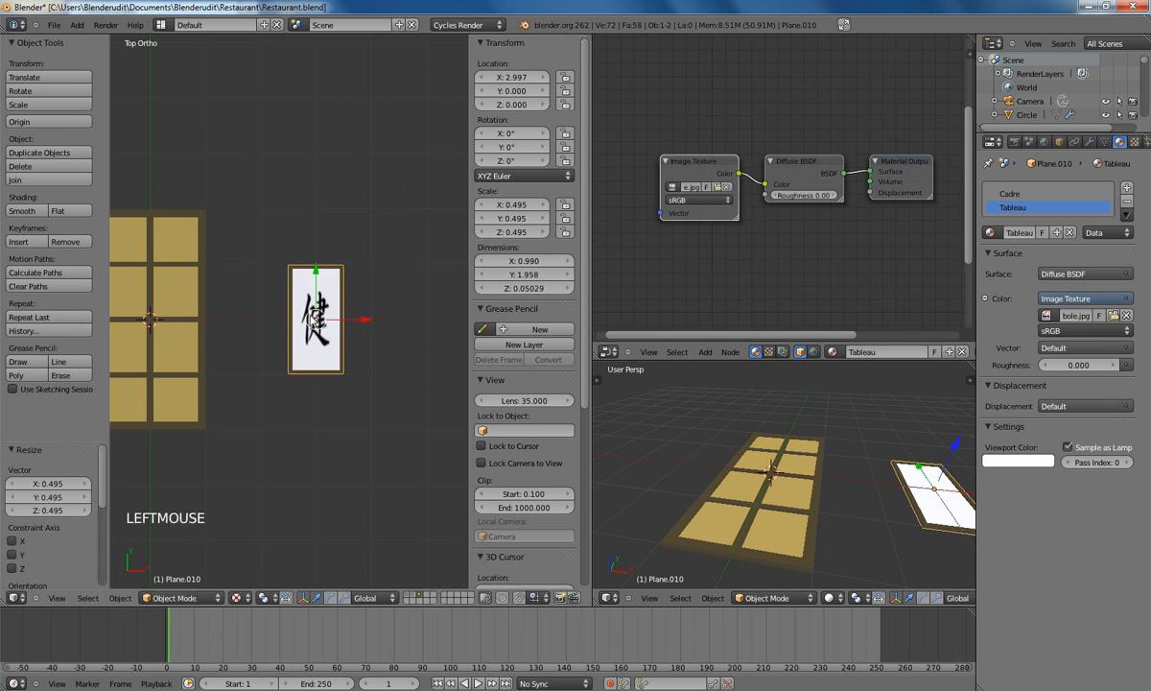
pyautogui.scroll(4, 323, 319)
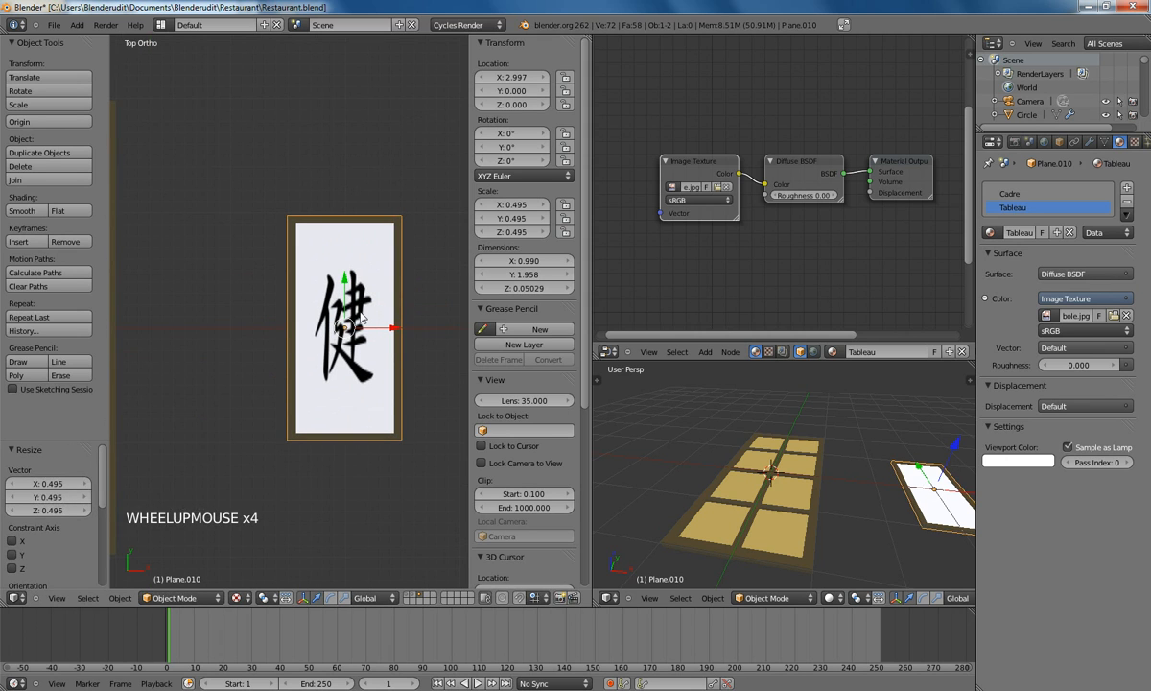
pyautogui.press('Tab')
pyautogui.rightClick(346, 328)
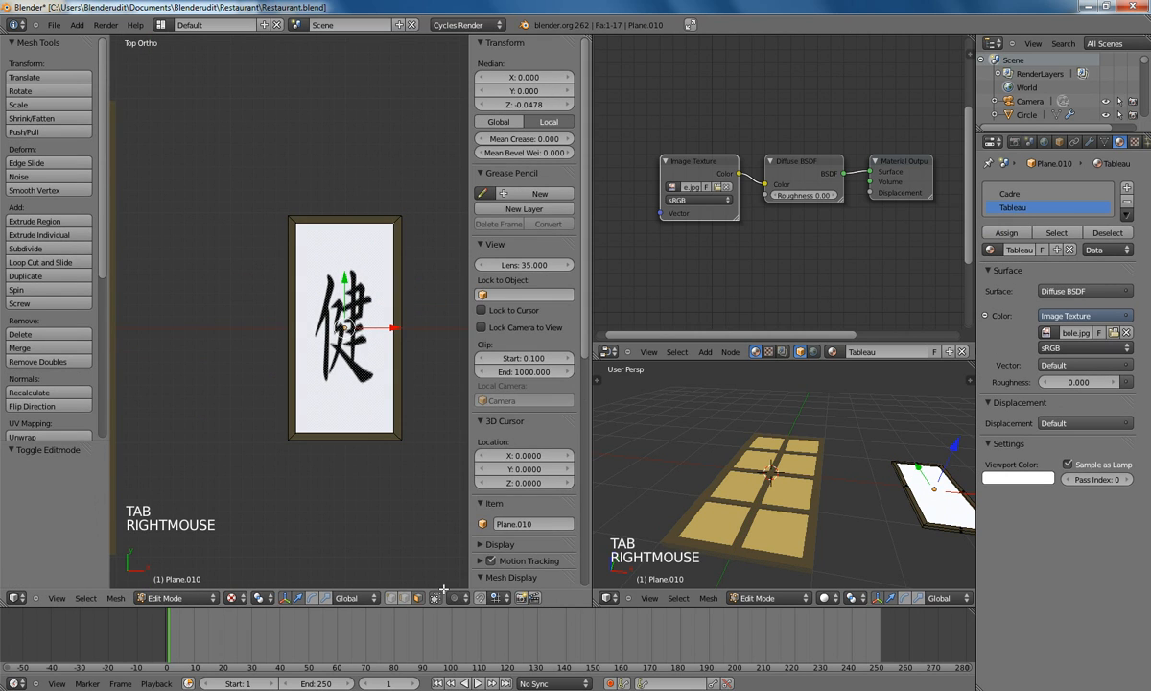
pyautogui.rightClick(349, 327)
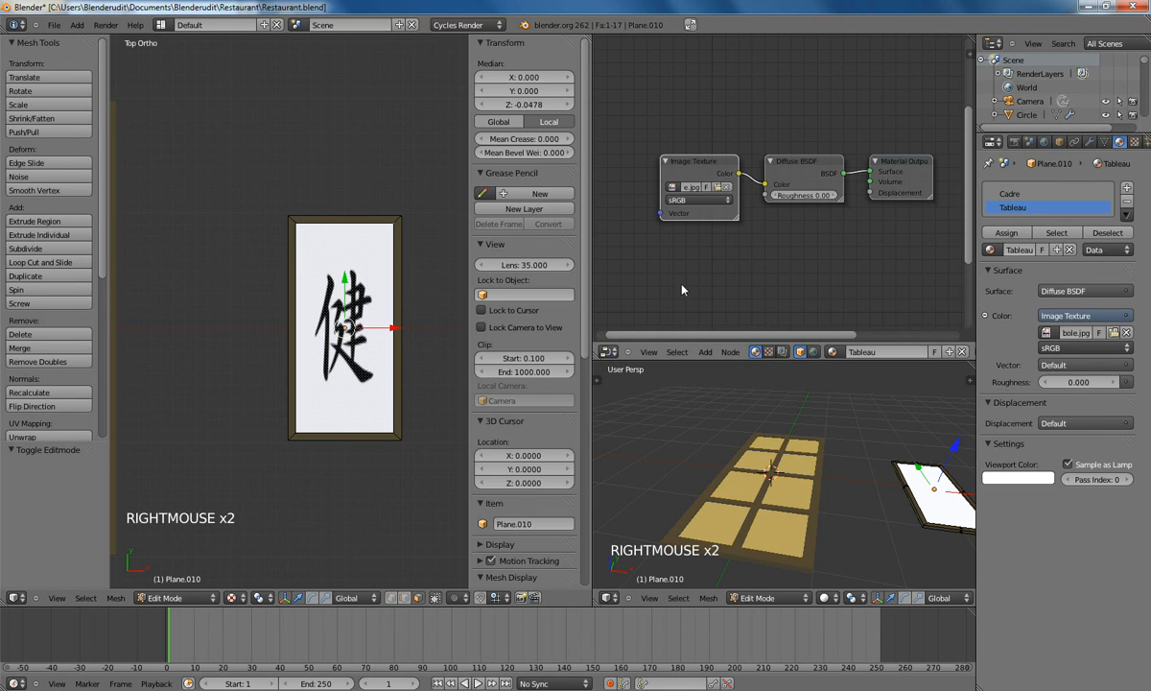
# Step: Change the Node Editor area to the UV/Image Editor and display Symbole.jpg there
pyautogui.click(606, 352)
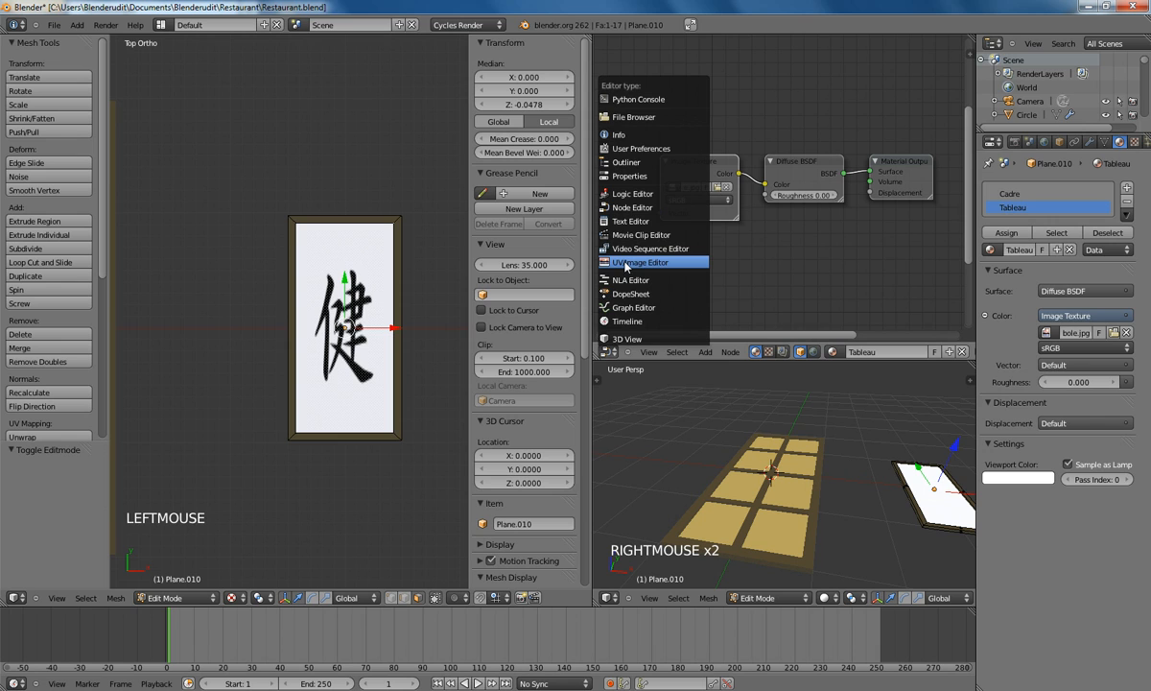
pyautogui.click(641, 262)
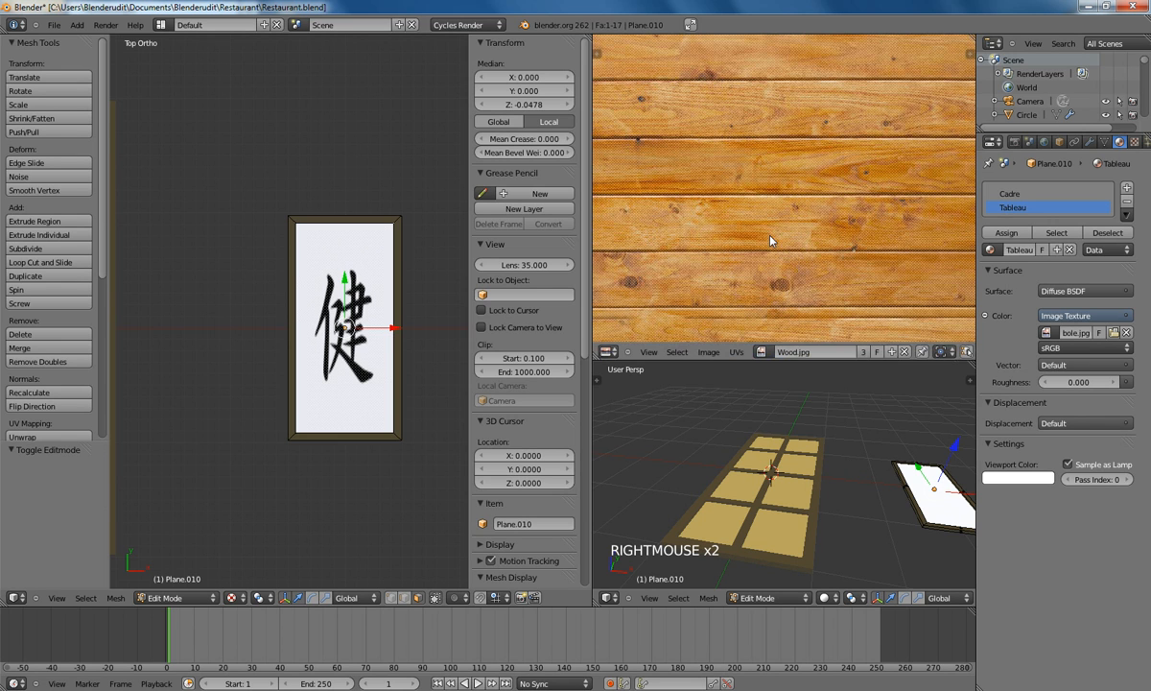
pyautogui.rightClick(346, 328)
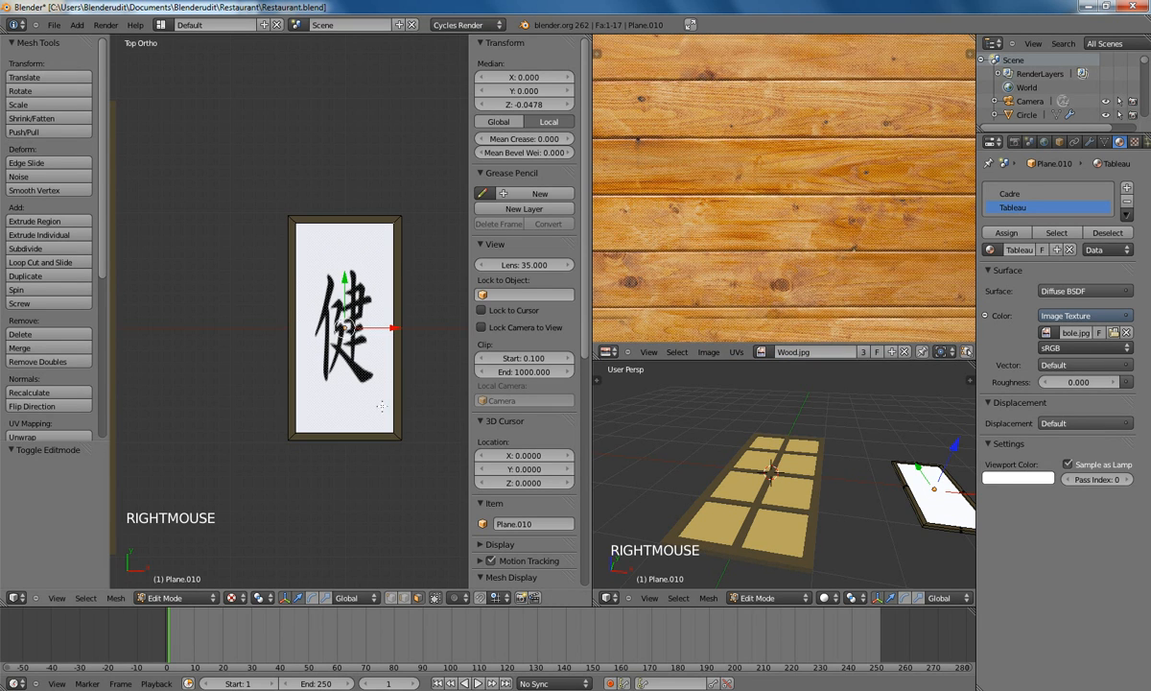
pyautogui.press('b')
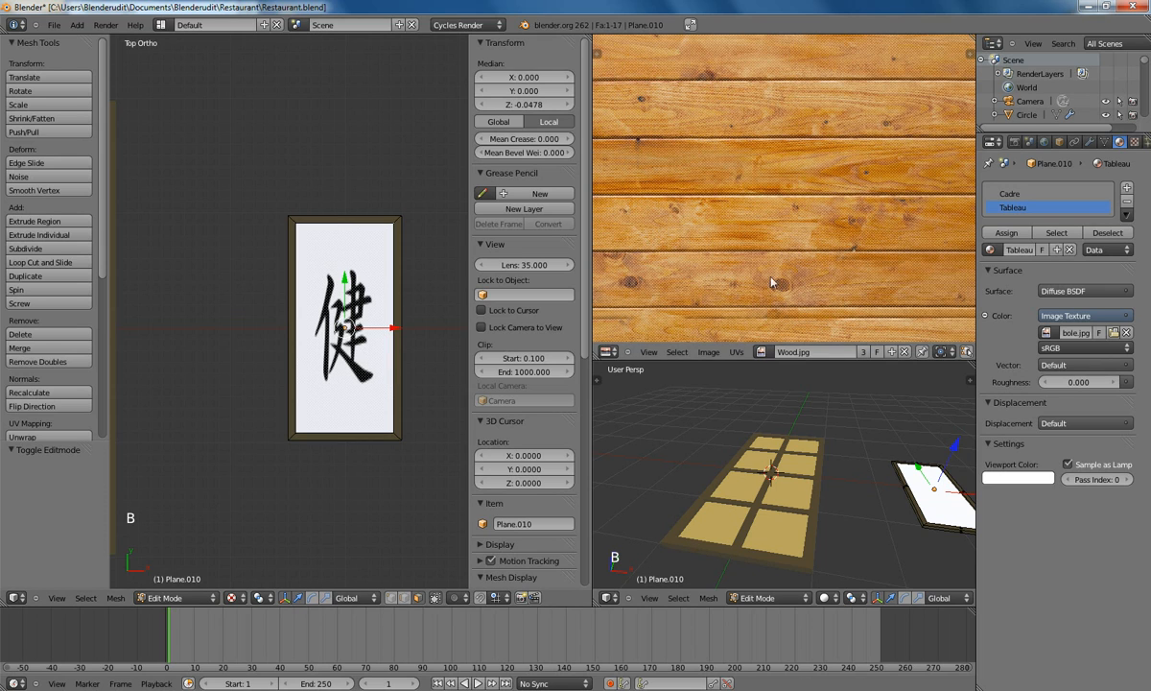
pyautogui.click(768, 352)
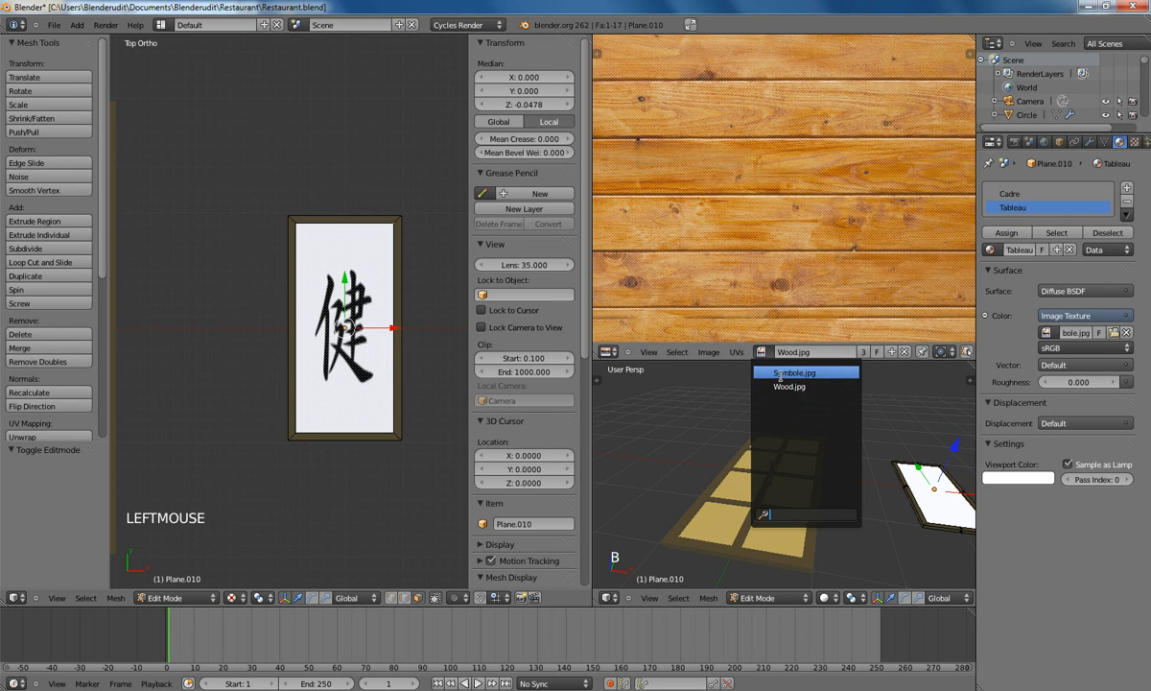
pyautogui.click(772, 370)
# Step: Scale the picture's UV face around the symbol to about 0.723, and stretch it about 1.289 along Y
pyautogui.scroll(-3, 783, 216)
pyautogui.keyDown('shift'); pyautogui.moveTo(784, 210); pyautogui.dragTo(789, 313, button='middle'); pyautogui.keyUp('shift')
pyautogui.press('s')
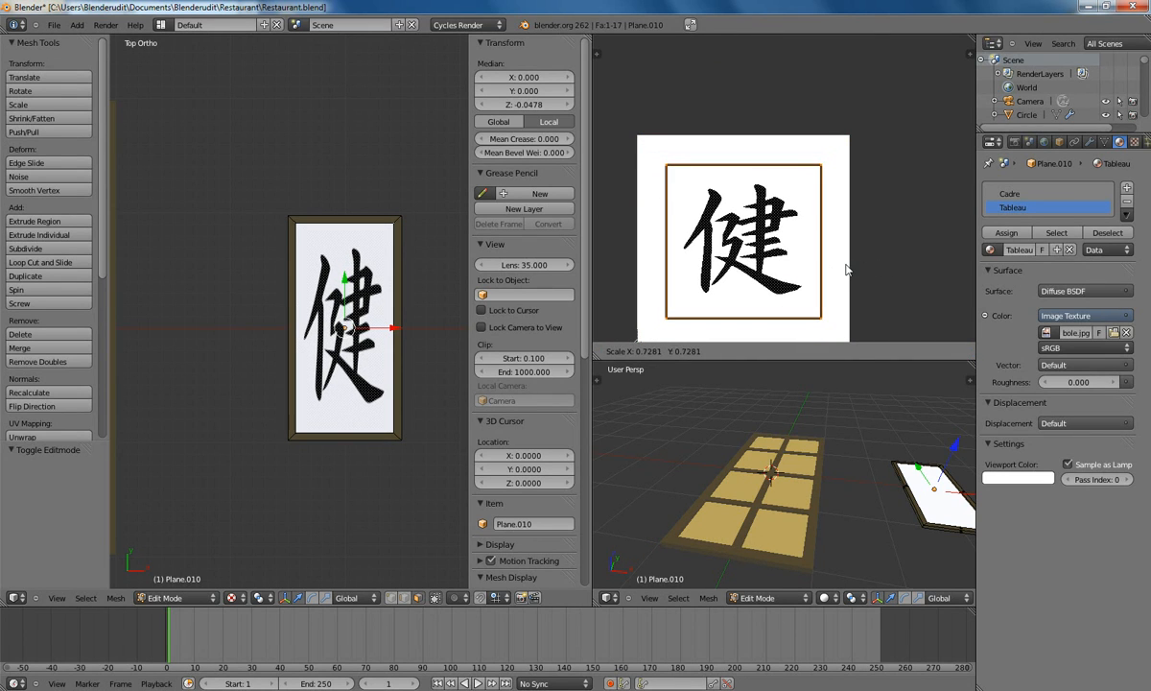
pyautogui.click(844, 271)
pyautogui.scroll(-2, 773, 301)
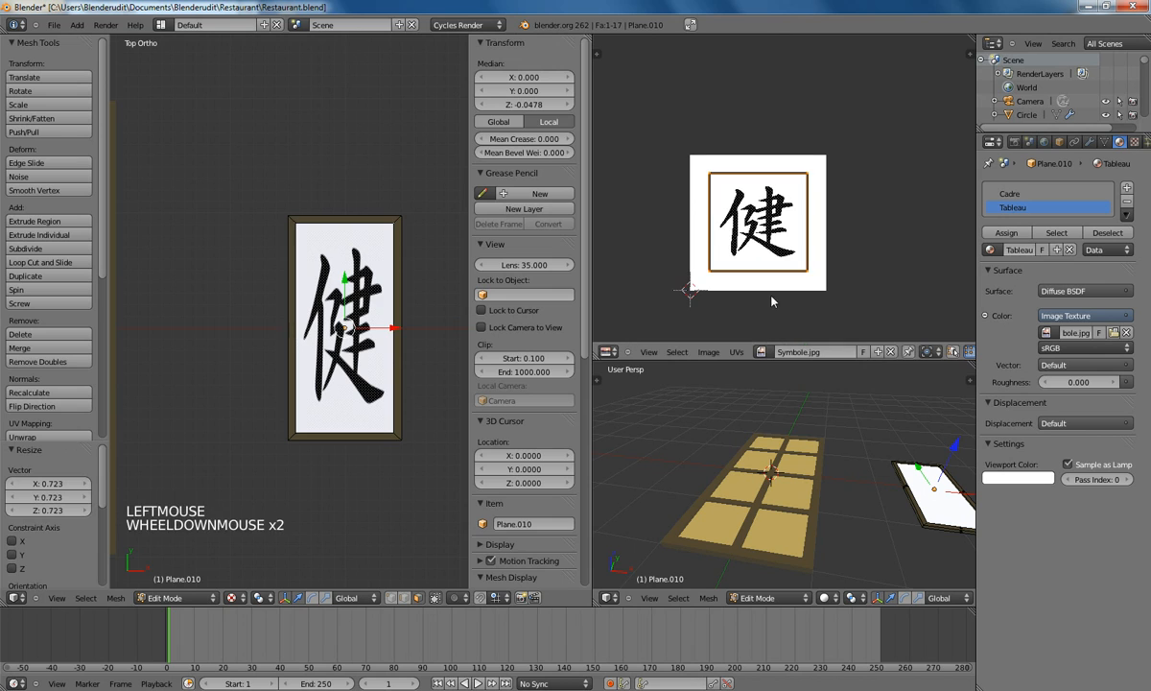
pyautogui.press('s')
pyautogui.press('s')
pyautogui.press('s')
pyautogui.press('y')
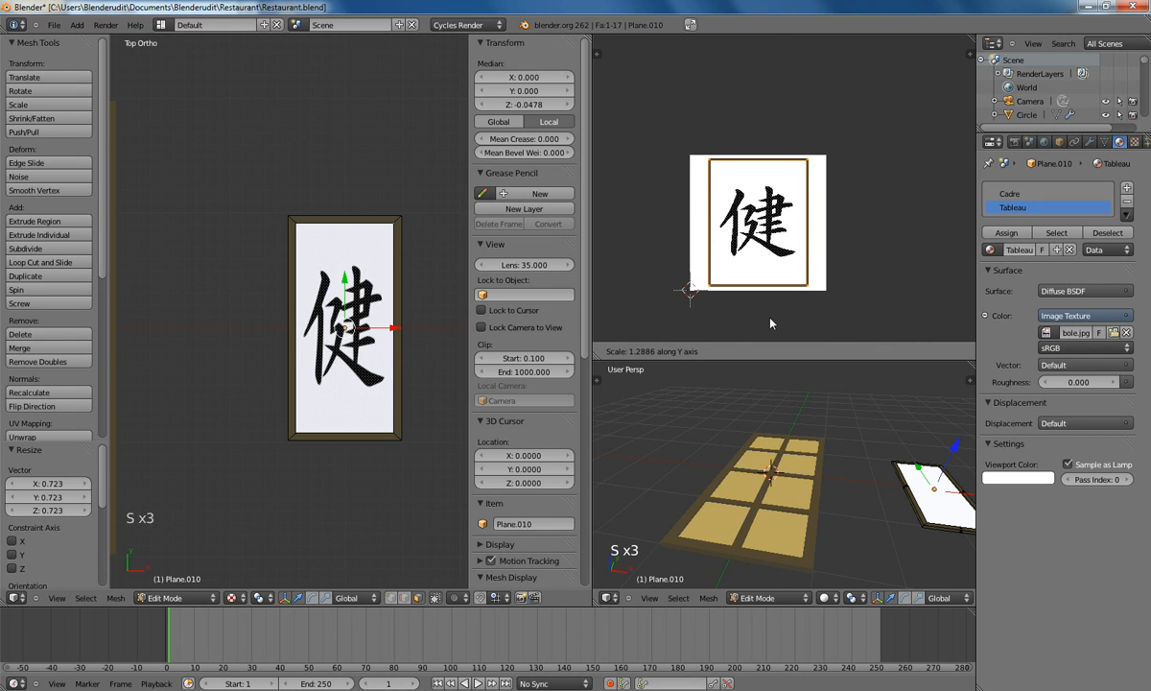
pyautogui.click(771, 324)
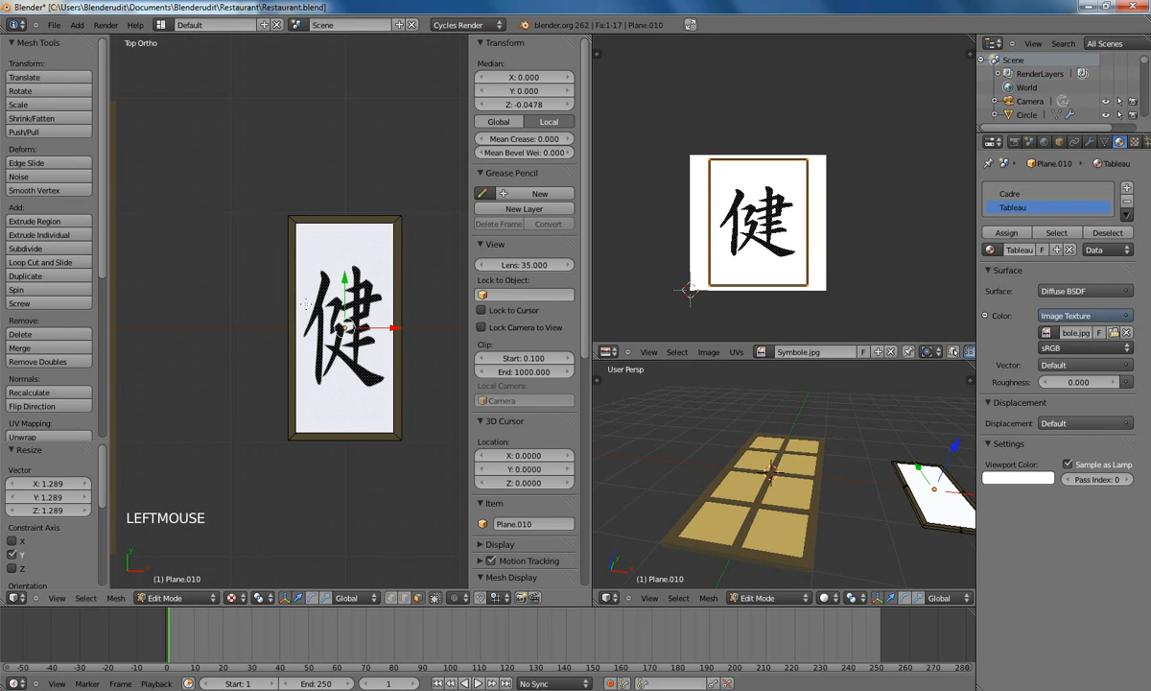
# Step: Return the framed picture to Object Mode and change the UV/Image Editor area back to the Node Editor
pyautogui.press('Tab')
pyautogui.scroll(-4, 285, 284)
pyautogui.keyDown('shift'); pyautogui.moveTo(316, 288); pyautogui.dragTo(377, 283, button='middle'); pyautogui.keyUp('shift')
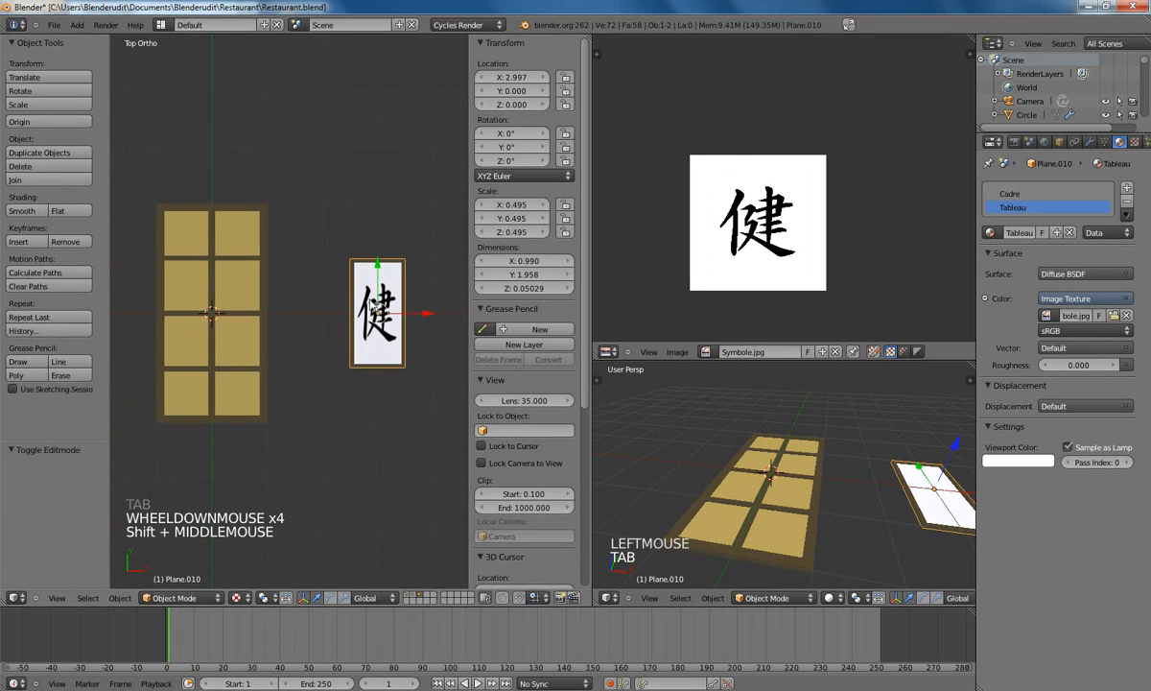
pyautogui.scroll(-1, 319, 340)
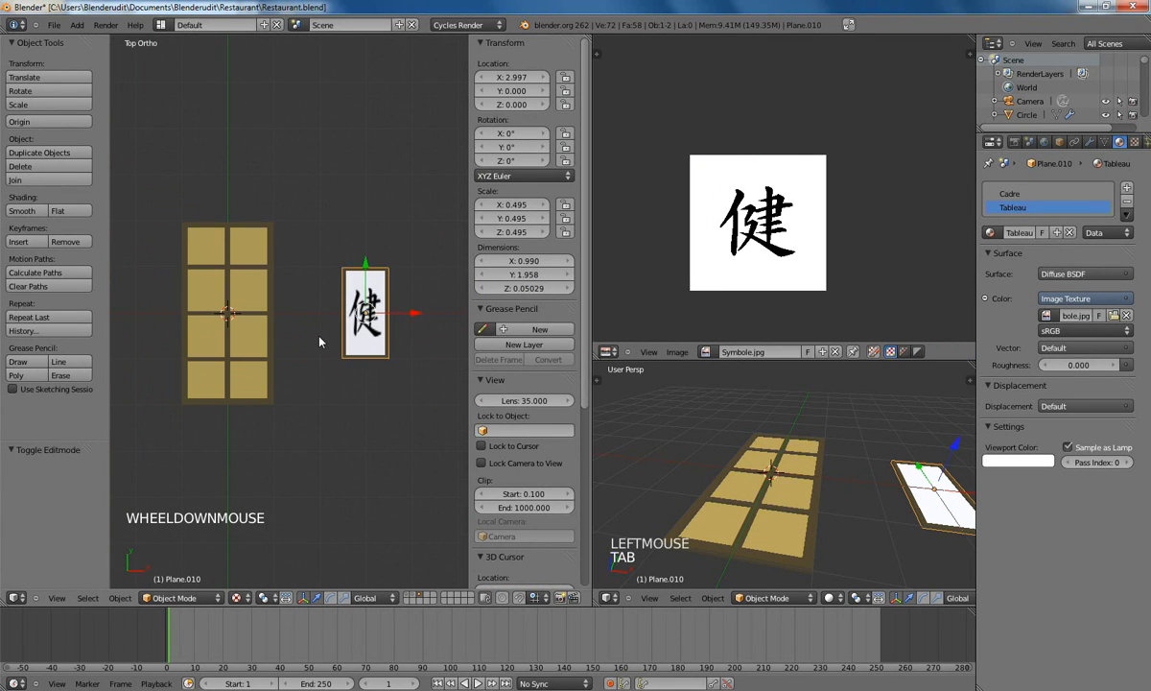
pyautogui.click(607, 351)
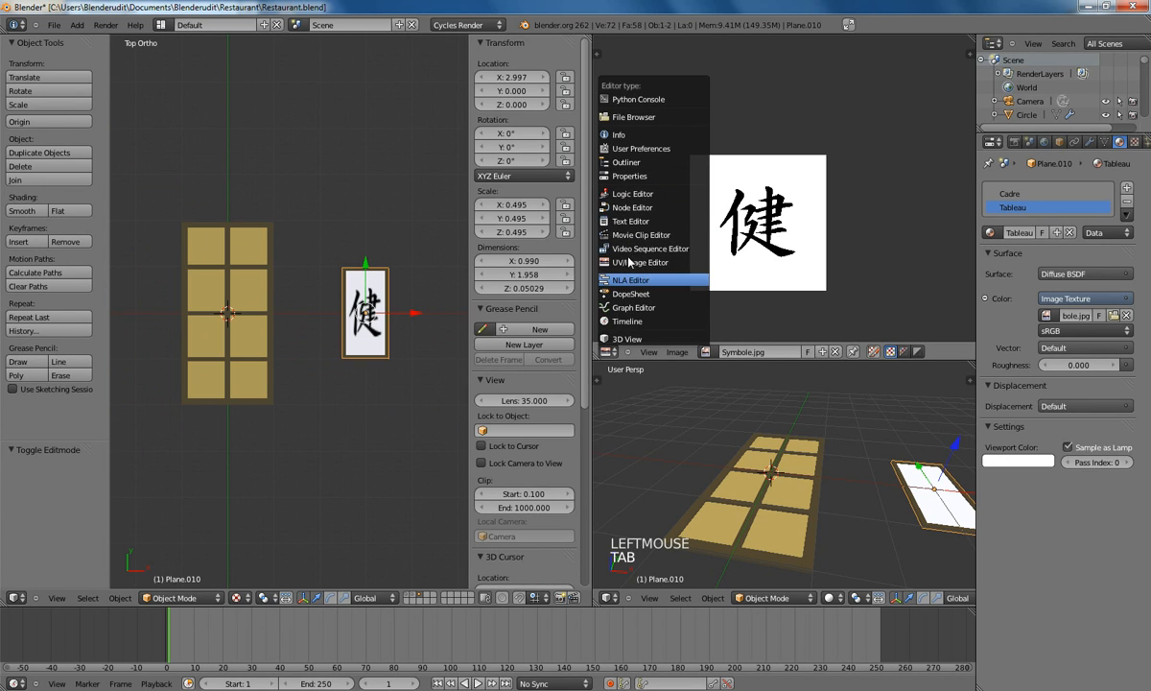
pyautogui.click(605, 207)
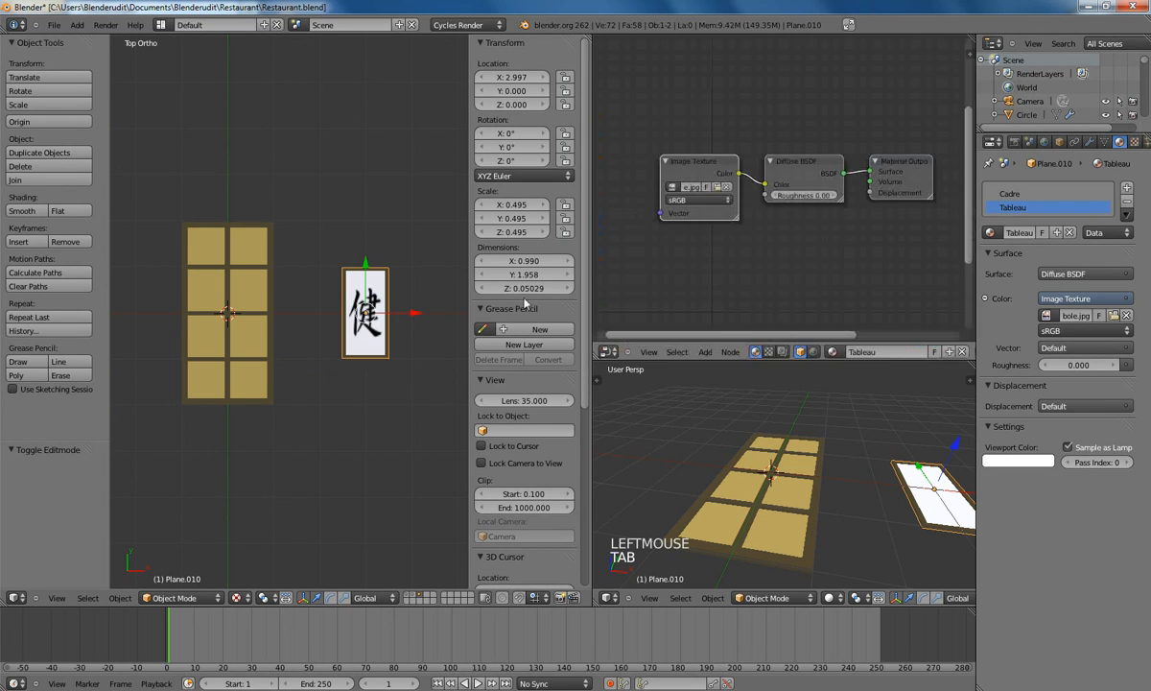
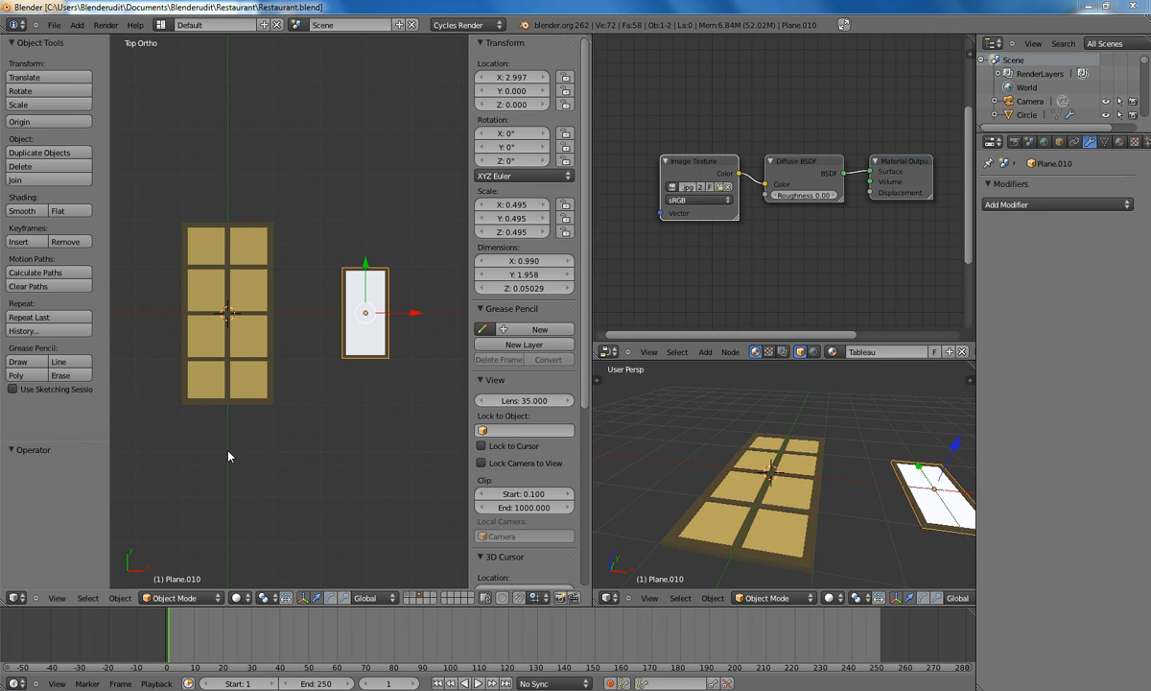
# Step: Move the hanging lamp sphere from its own layer to the first layer and display that layer
pyautogui.doubleClick(412, 598)
pyautogui.rightClick(251, 341)
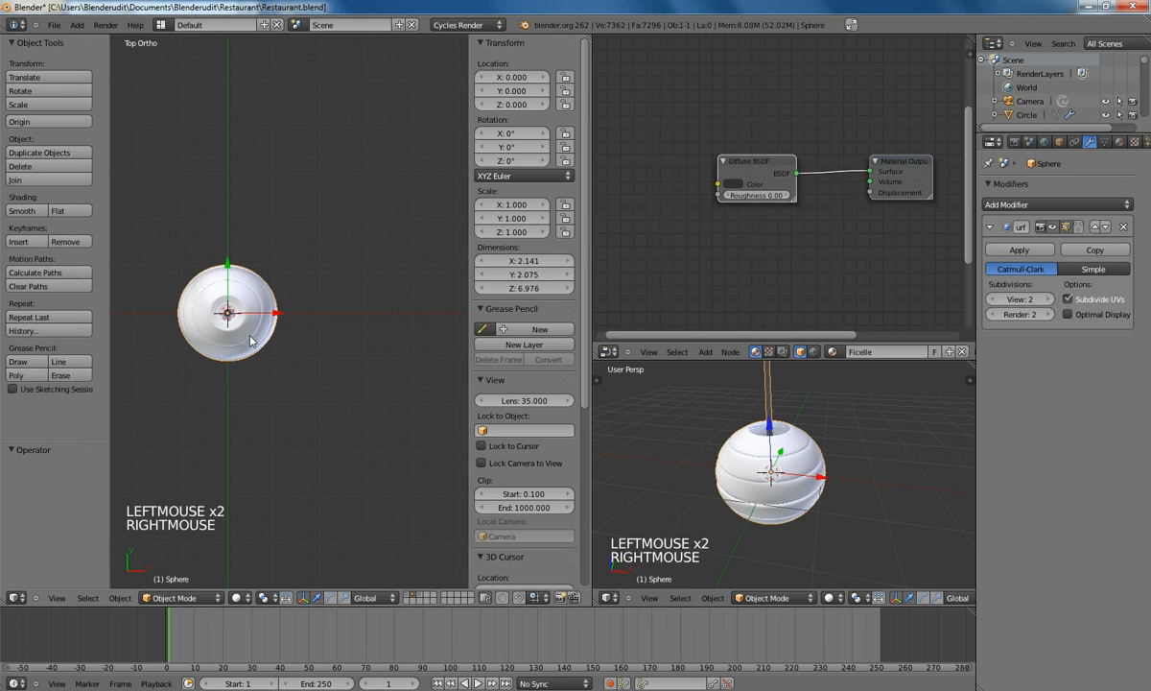
pyautogui.press('m')
pyautogui.press('m')
pyautogui.click(361, 362)
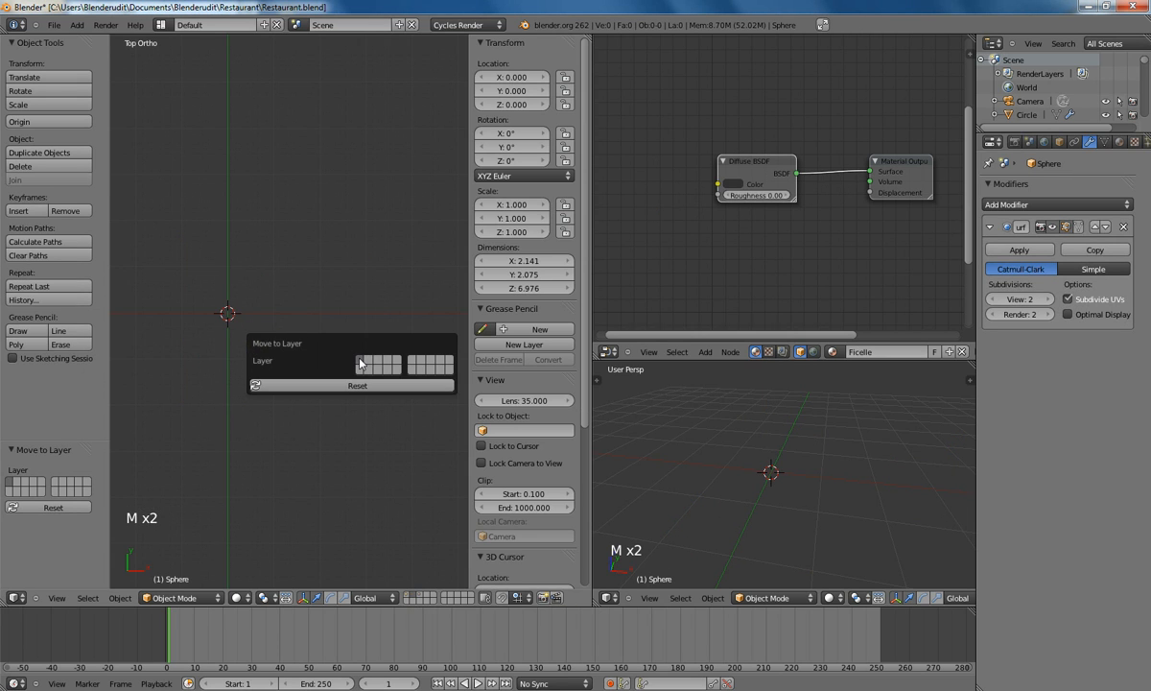
pyautogui.click(407, 598)
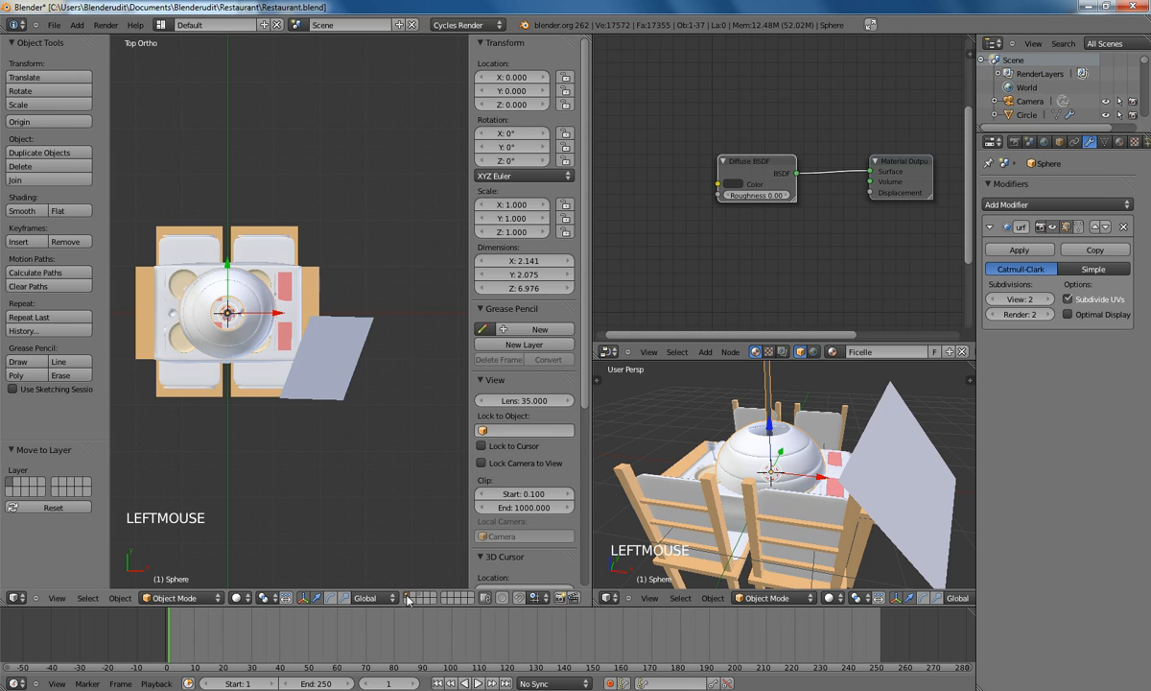
# Step: In front view, scale the hanging lamp to about 0.283 and raise it along Z above the table
pyautogui.press('KP_1')
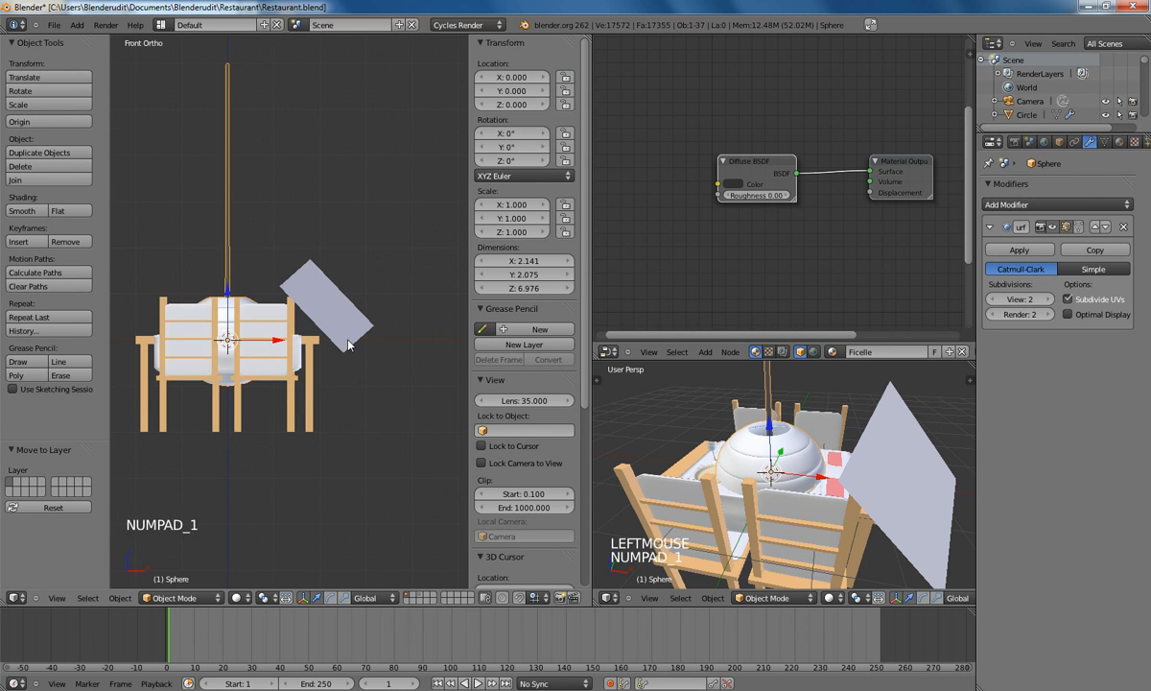
pyautogui.press('s')
pyautogui.click(262, 341)
pyautogui.press('g')
pyautogui.press('z')
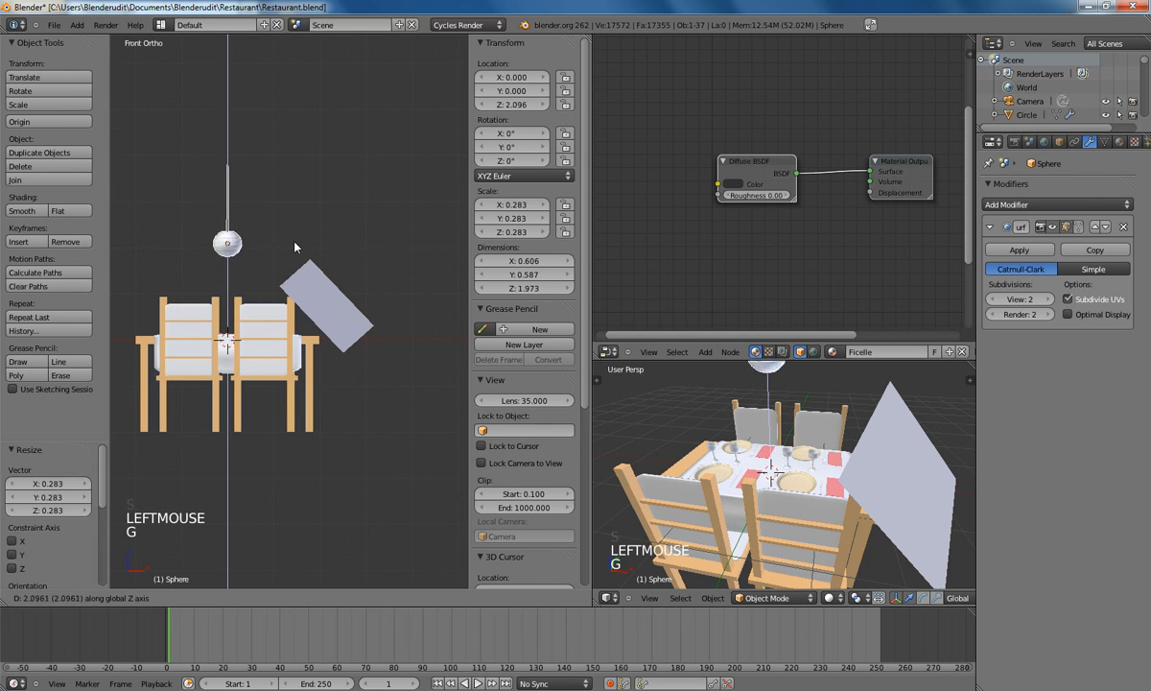
pyautogui.click(294, 242)
# Step: Enlarge the hanging lamp by a factor of about 1.406 and raise it about 0.149 along Z
pyautogui.press('s')
pyautogui.click(317, 248)
pyautogui.press('g')
pyautogui.press('z')
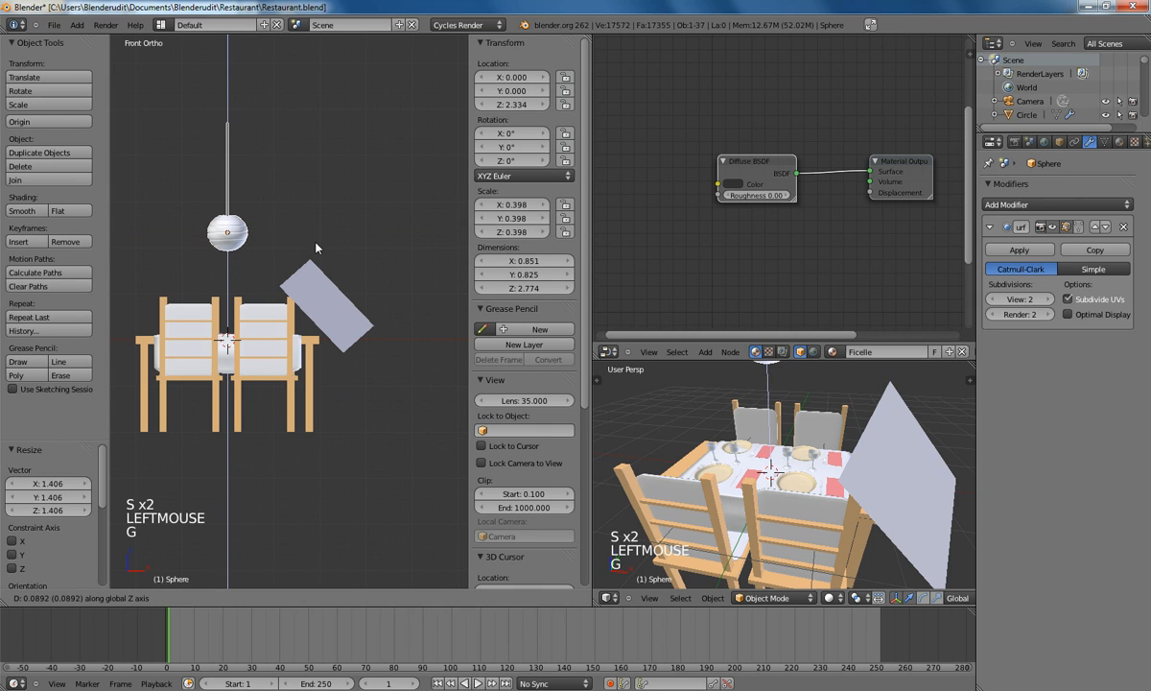
pyautogui.click(316, 250)
# Step: Delete the tilted emission plane beside the dining table
pyautogui.moveTo(319, 303); pyautogui.dragTo(353, 314, button='middle')
pyautogui.rightClick(350, 310)
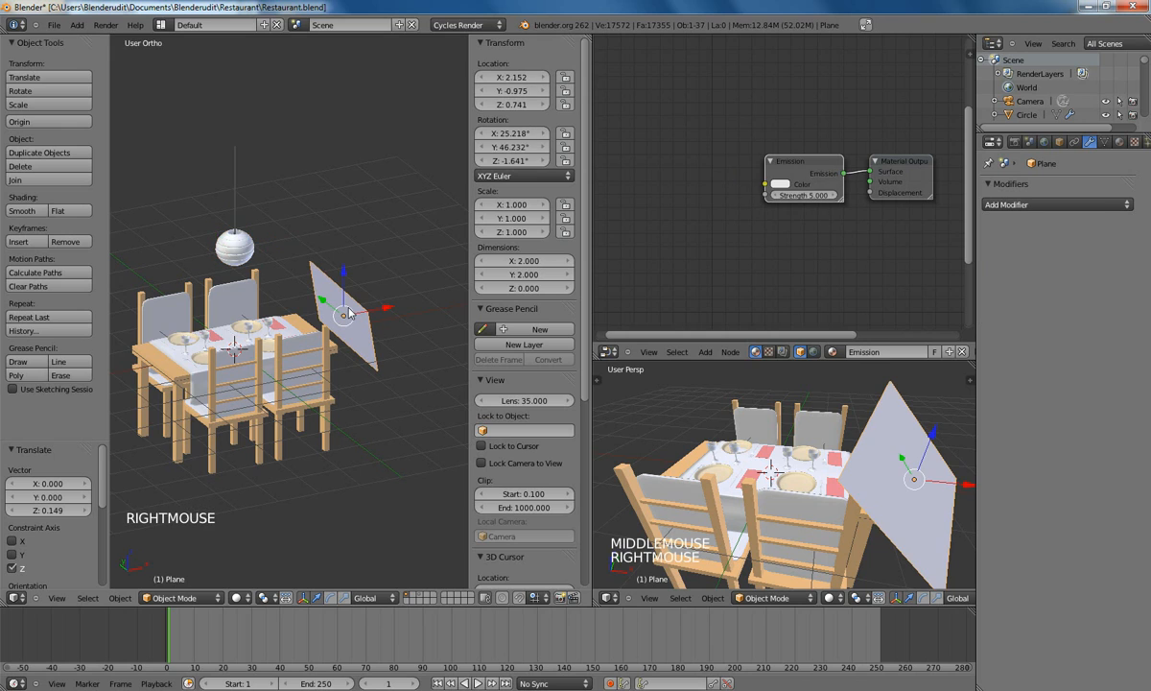
pyautogui.press('Delete')
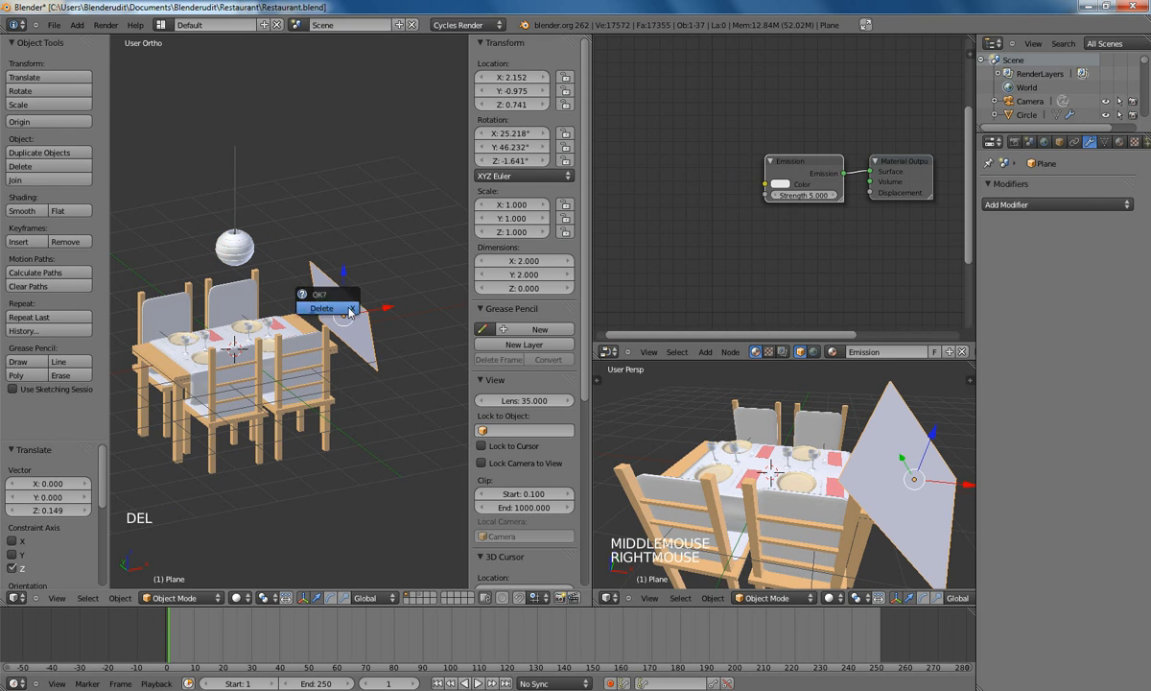
pyautogui.click(351, 310)
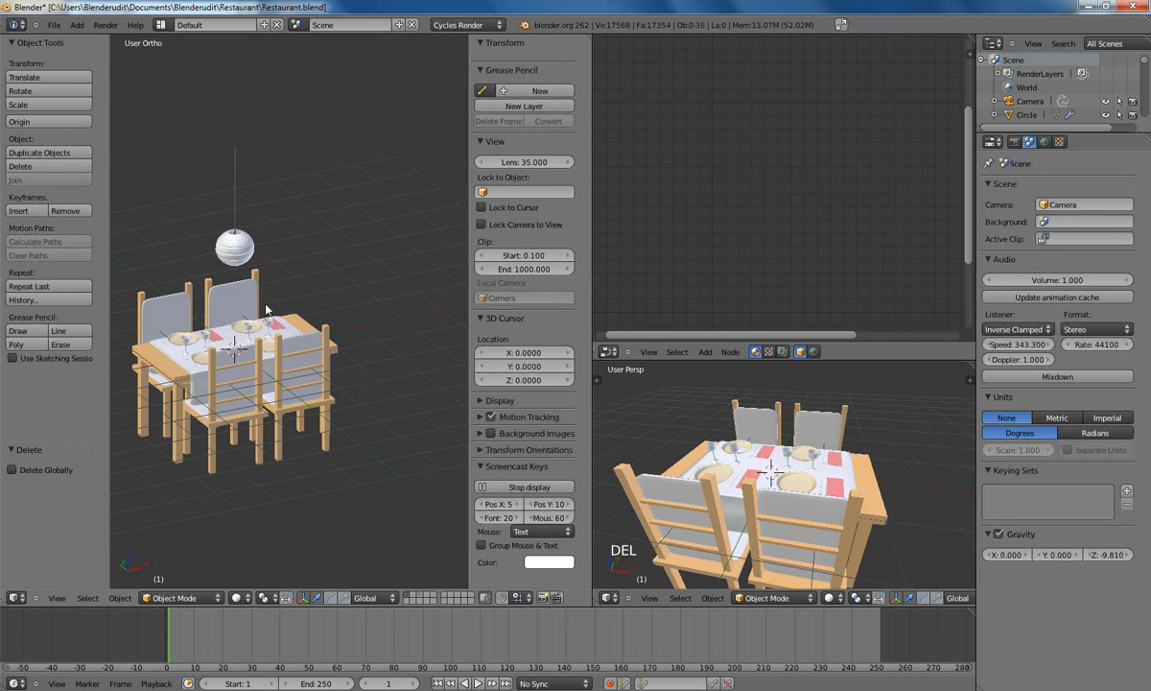
# Step: Show the dining set from the top in wireframe shading
pyautogui.moveTo(252, 287); pyautogui.dragTo(268, 331, button='middle')
pyautogui.press('KP_7')
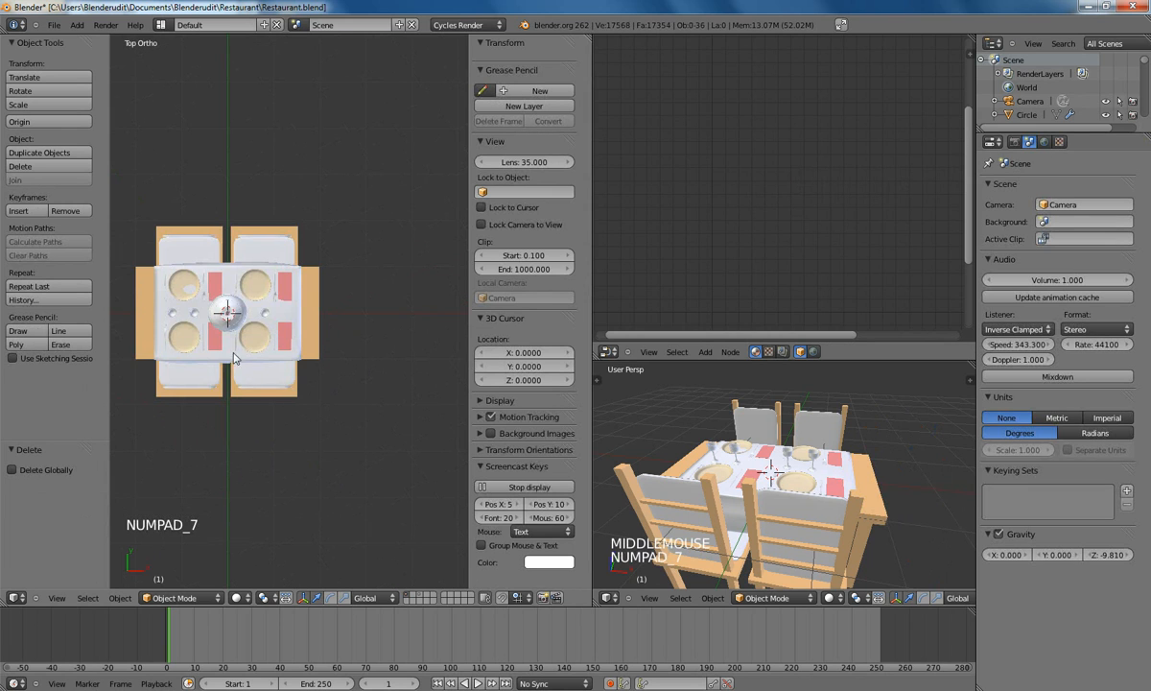
pyautogui.scroll(-6, 235, 357)
pyautogui.scroll(7, 267, 314)
pyautogui.keyDown('shift'); pyautogui.moveTo(266, 314); pyautogui.dragTo(367, 293, button='middle'); pyautogui.keyUp('shift')
pyautogui.scroll(-4, 368, 293)
pyautogui.scroll(-2, 298, 352)
pyautogui.scroll(3, 324, 328)
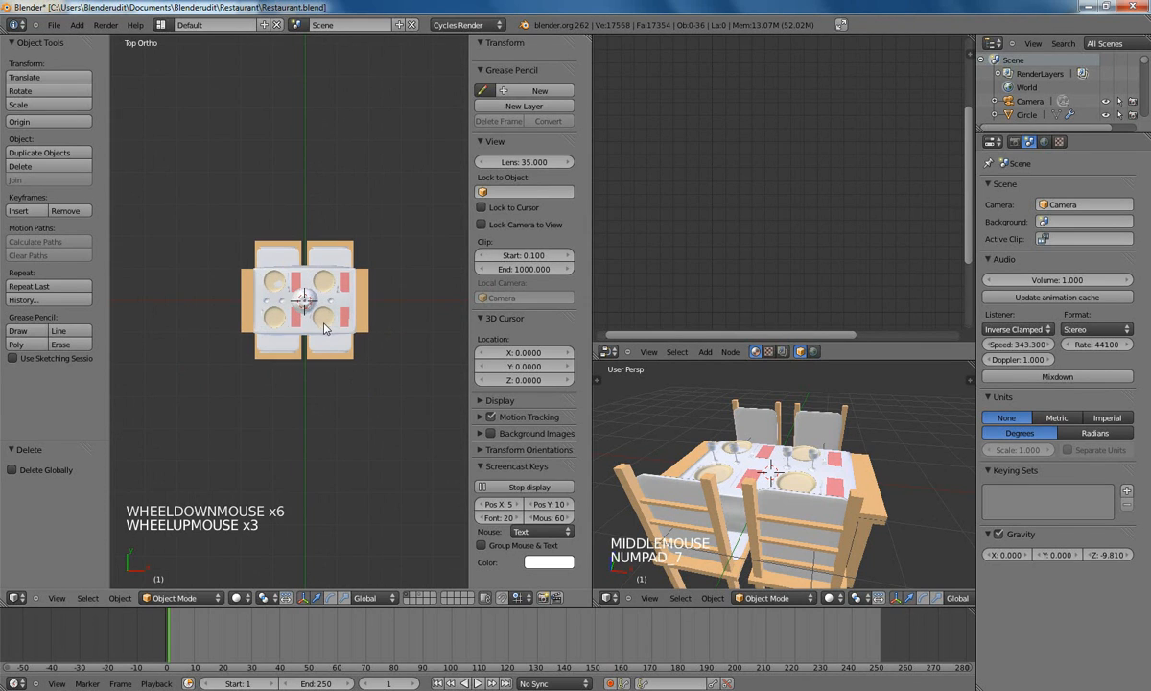
pyautogui.press('z')
# Step: Duplicate the whole dining set with its lamp about -5.055 along X, and duplicate that copy about 10.080 along X
pyautogui.scroll(-2, 288, 297)
pyautogui.press('b')
pyautogui.moveTo(219, 240); pyautogui.dragTo(395, 372)
pyautogui.moveTo(355, 349)
pyautogui.keyDown('shift'); pyautogui.mouseDown(button='middle')
pyautogui.moveTo(344, 375)
pyautogui.moveTo(365, 372)
pyautogui.moveTo(347, 368)
pyautogui.mouseUp(button='middle'); pyautogui.keyUp('shift')
pyautogui.hotkey('shift', 'd')
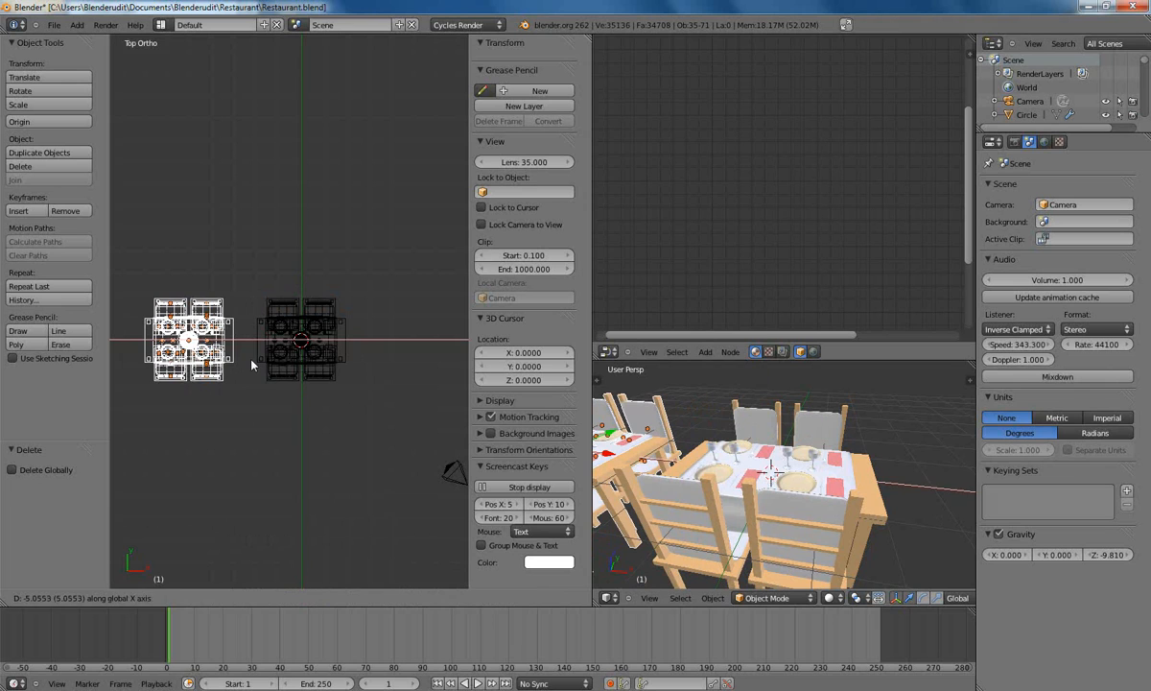
pyautogui.click(252, 365)
pyautogui.hotkey('shift', 'd')
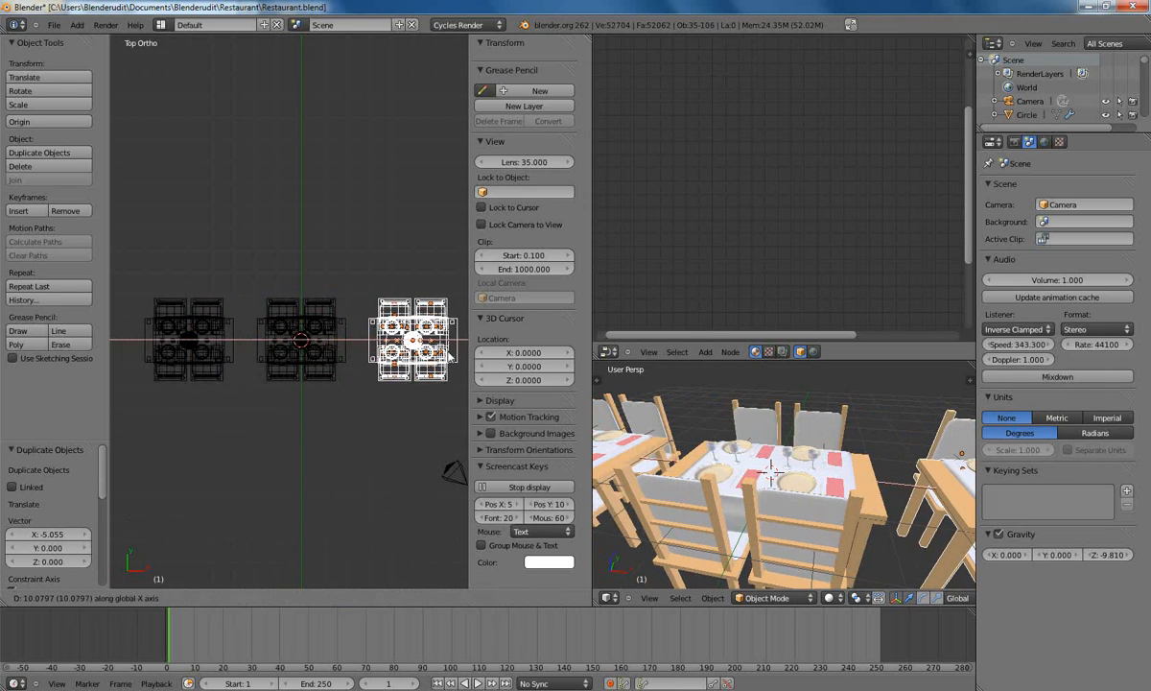
pyautogui.click(447, 357)
# Step: Duplicate the row of three dining sets about 4.959 along Y
pyautogui.scroll(-4, 170, 290)
pyautogui.press('b')
pyautogui.moveTo(159, 283); pyautogui.dragTo(399, 373)
pyautogui.scroll(7, 399, 372)
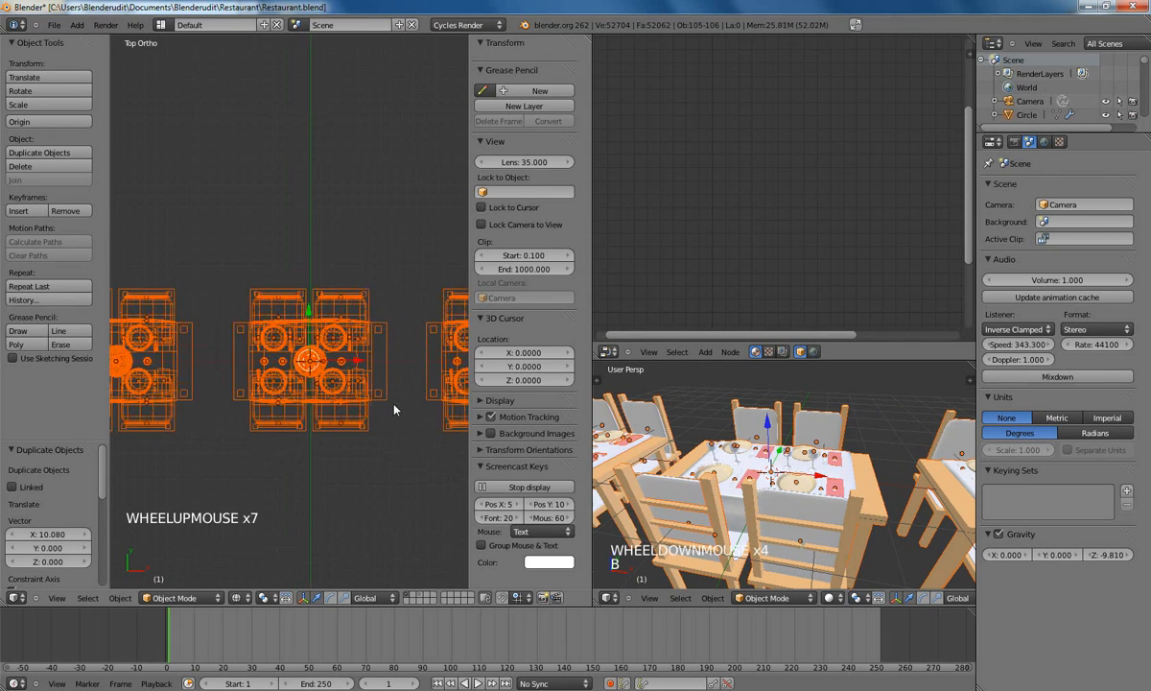
pyautogui.hotkey('shift', 'd')
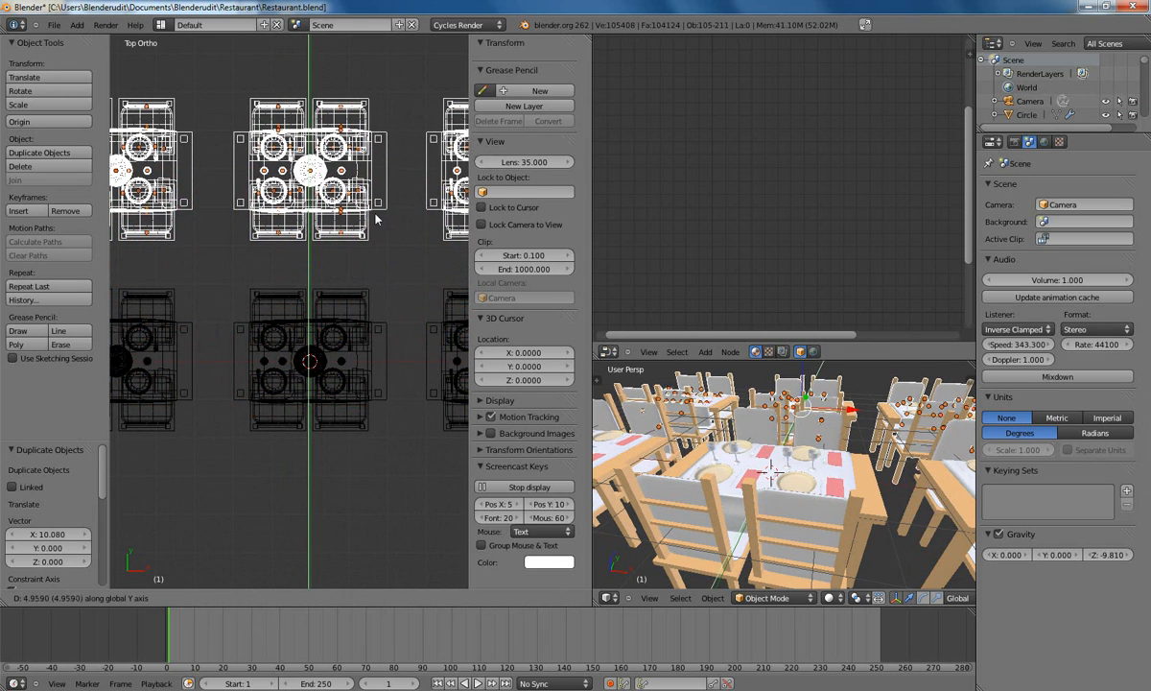
pyautogui.click(375, 219)
# Step: Duplicate both rows of dining sets together about 9.321 along Y
pyautogui.scroll(-6, 316, 240)
pyautogui.press('b')
pyautogui.moveTo(151, 248); pyautogui.dragTo(388, 351)
pyautogui.keyDown('shift'); pyautogui.moveTo(322, 347); pyautogui.dragTo(312, 468, button='middle'); pyautogui.keyUp('shift')
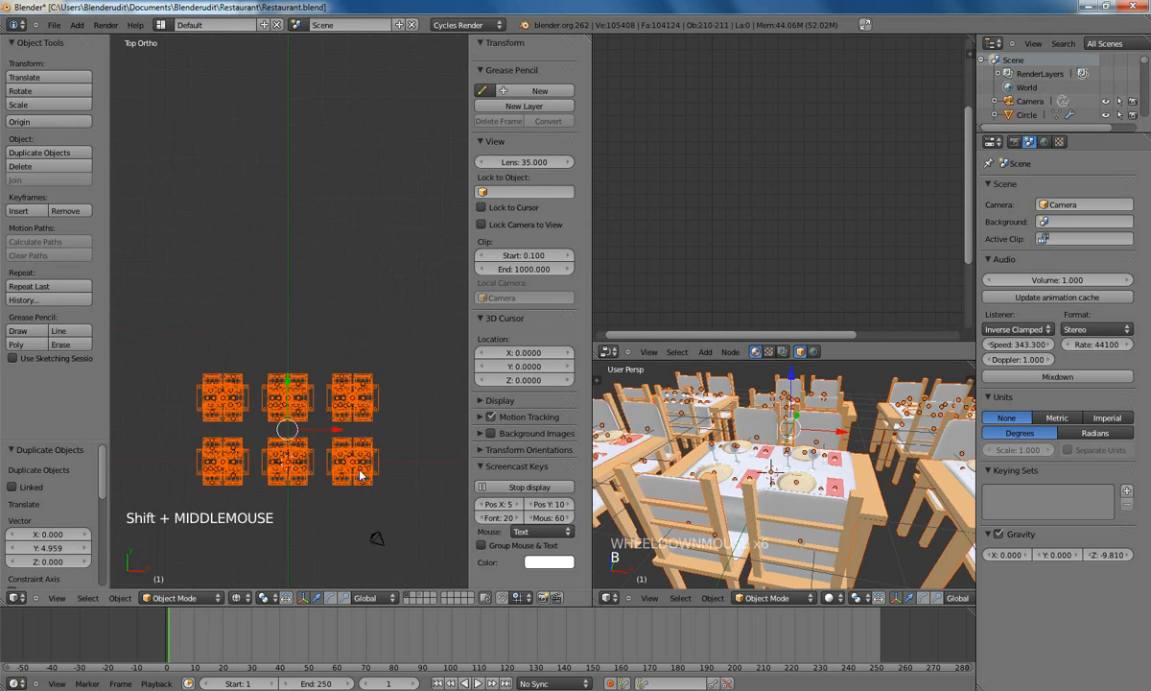
pyautogui.hotkey('shift', 'd')
pyautogui.click(354, 355)
pyautogui.scroll(3, 354, 355)
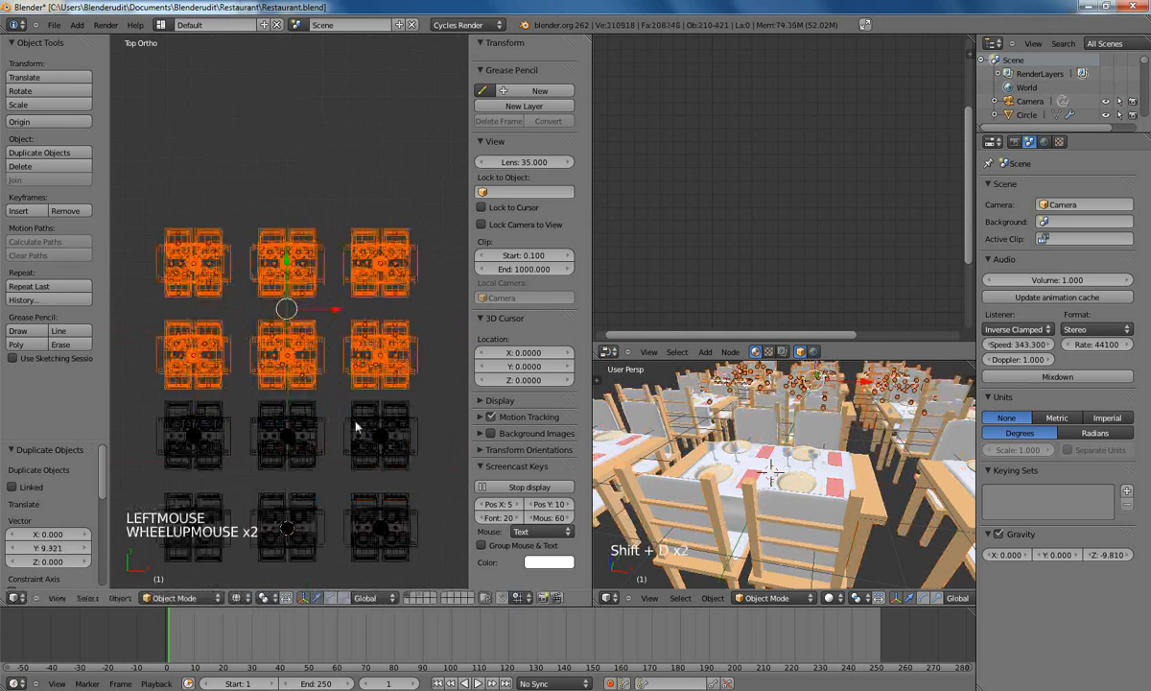
# Step: Move the two duplicated rows of dining sets about 0.685 further along Y, deselect everything and show the layout in solid shading from the top
pyautogui.press('g')
pyautogui.scroll(2, 355, 404)
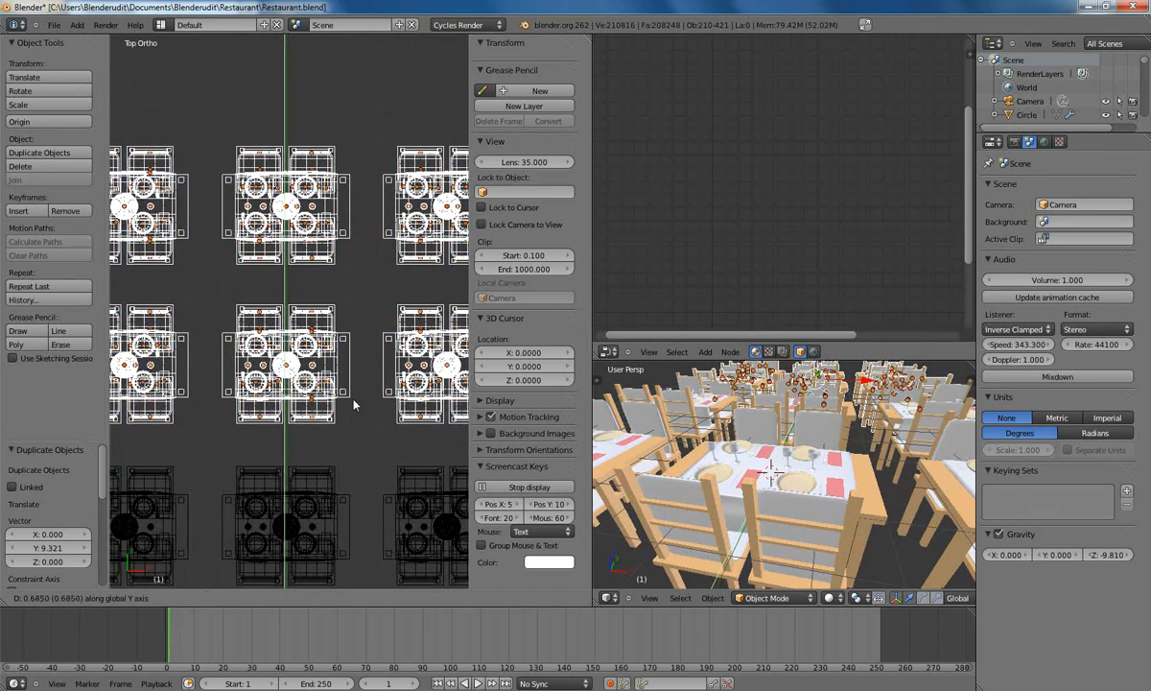
pyautogui.click(354, 404)
pyautogui.press('a')
pyautogui.scroll(-6, 355, 403)
pyautogui.moveTo(325, 409)
pyautogui.mouseDown(button='middle')
pyautogui.moveTo(324, 326)
pyautogui.moveTo(335, 329)
pyautogui.moveTo(330, 322)
pyautogui.moveTo(315, 374)
pyautogui.moveTo(341, 339)
pyautogui.mouseUp(button='middle')
pyautogui.press('z')
pyautogui.scroll(3, 331, 328)
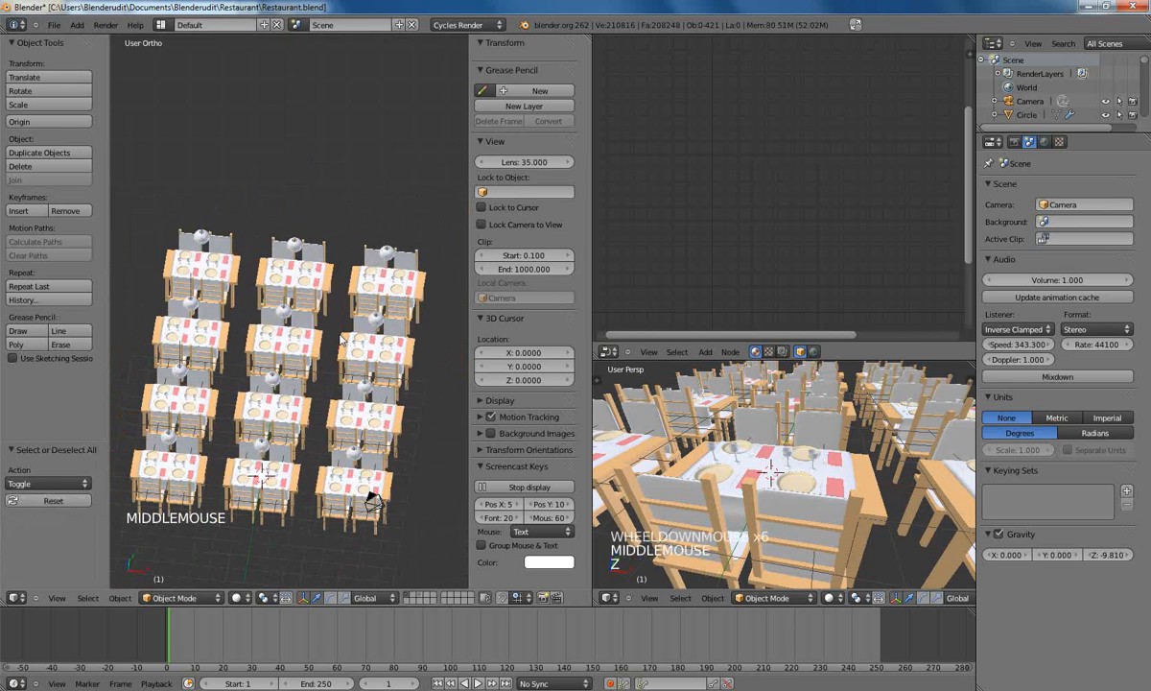
pyautogui.press('KP_7')
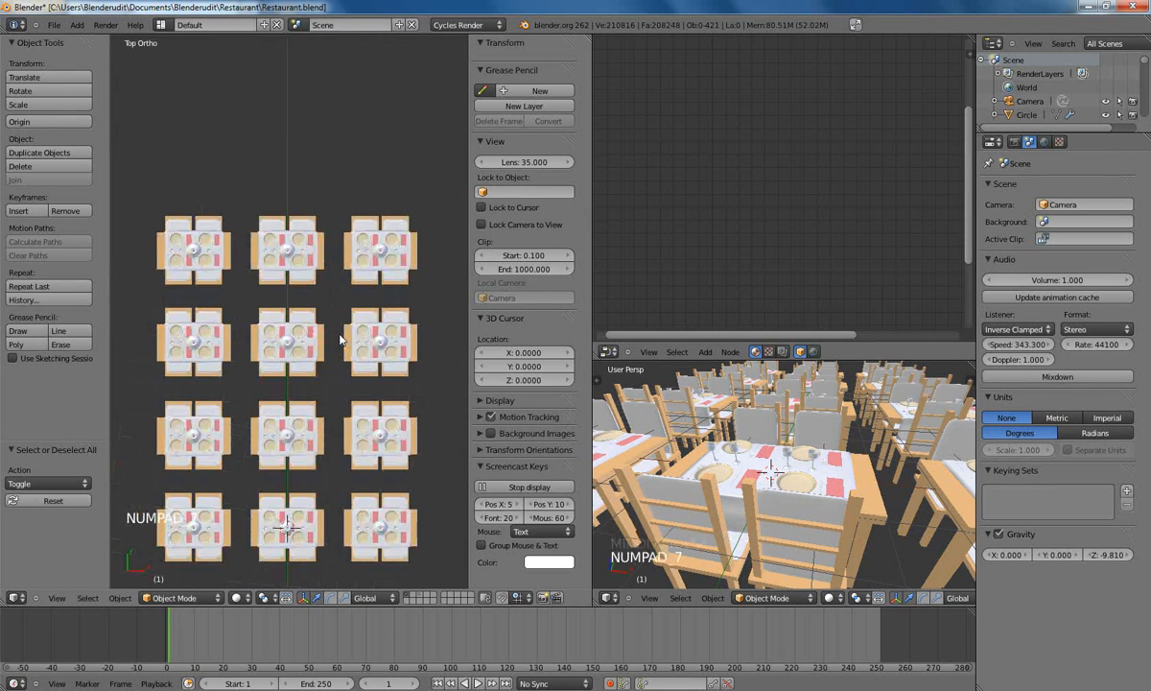
# Step: Place the 3D cursor at about X 0, Y 7.58 between the middle rows and add a cube there
pyautogui.click(288, 387)
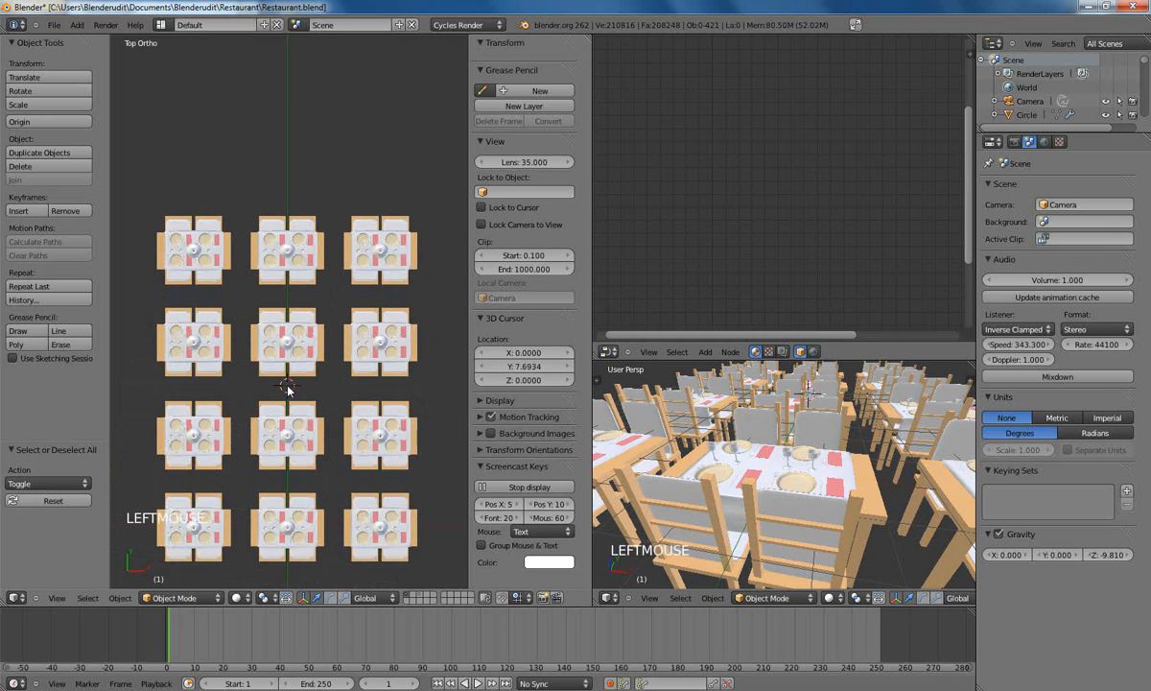
pyautogui.press('KP_1')
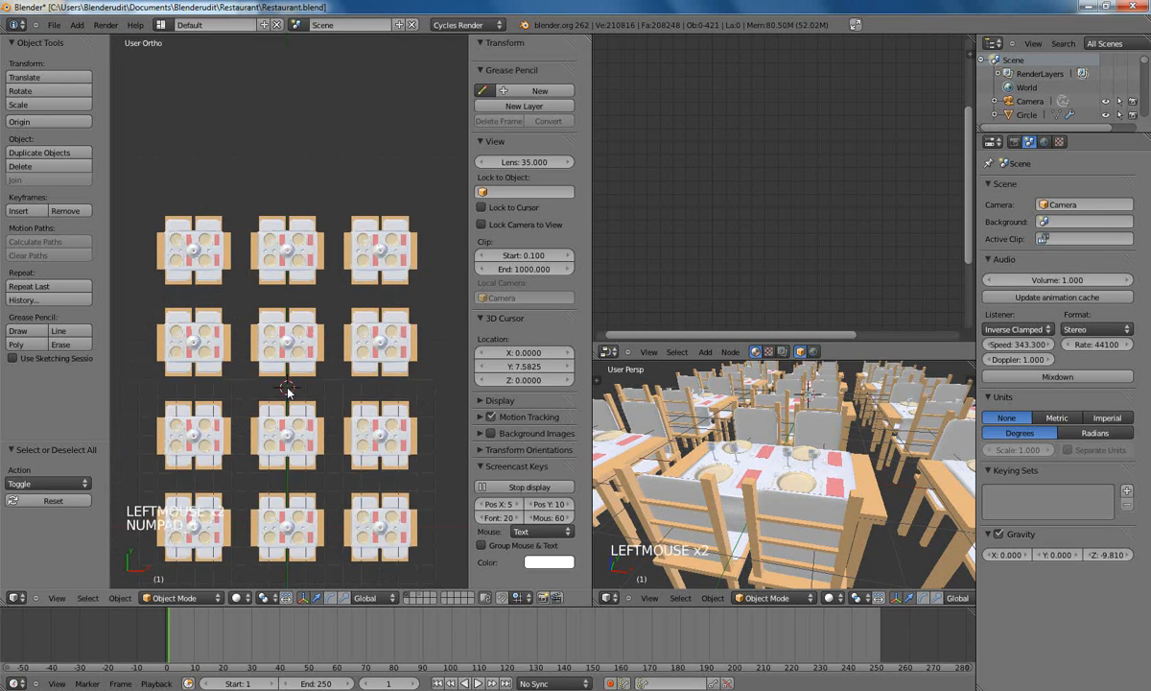
pyautogui.press('space')
pyautogui.press('Return')
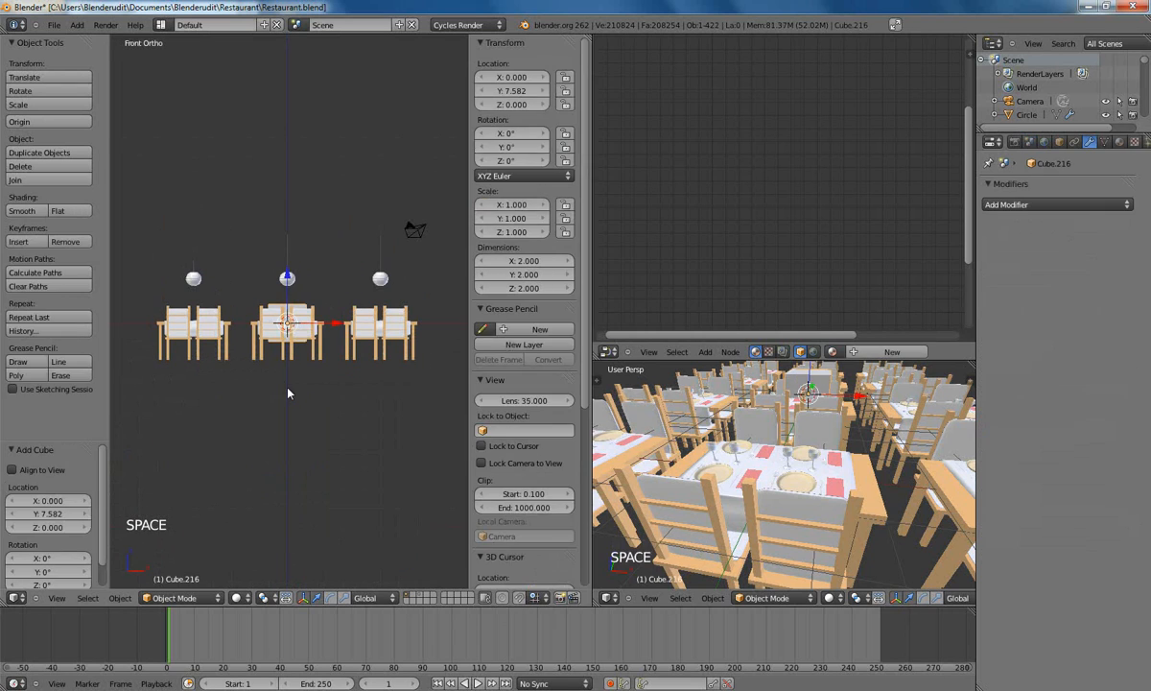
# Step: Scale the new cube uniformly to about 3.891 units per side, in wireframe front view, around the central dining set
pyautogui.press('z')
pyautogui.press('s')
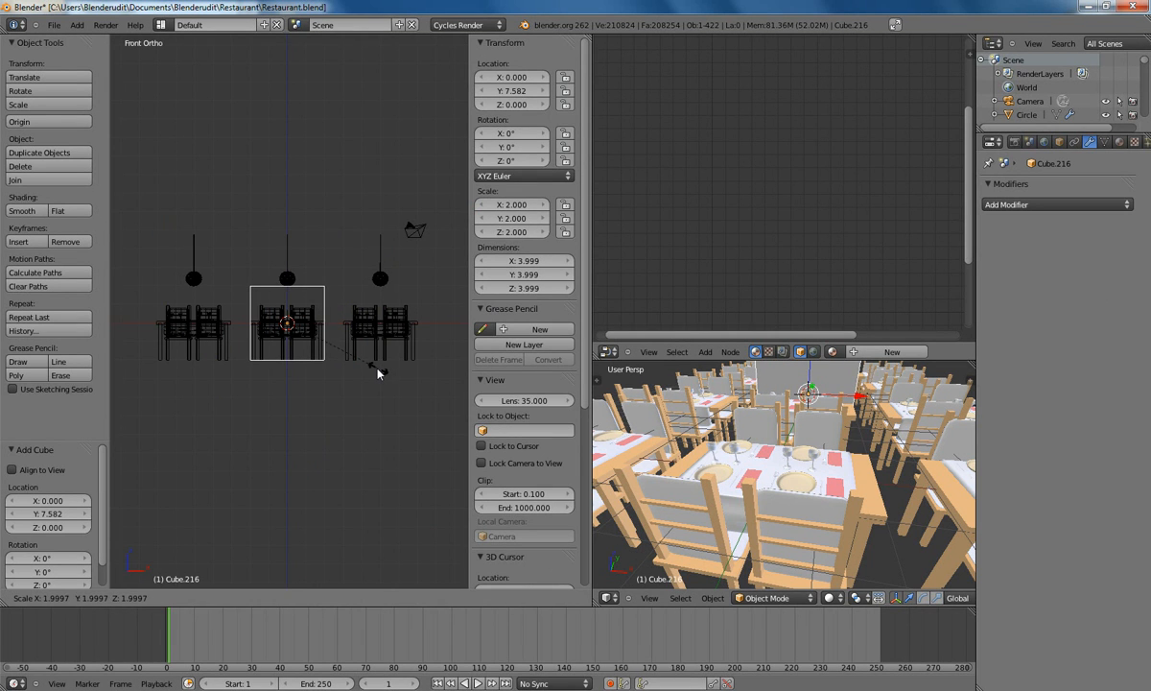
pyautogui.click(379, 374)
pyautogui.scroll(3, 403, 397)
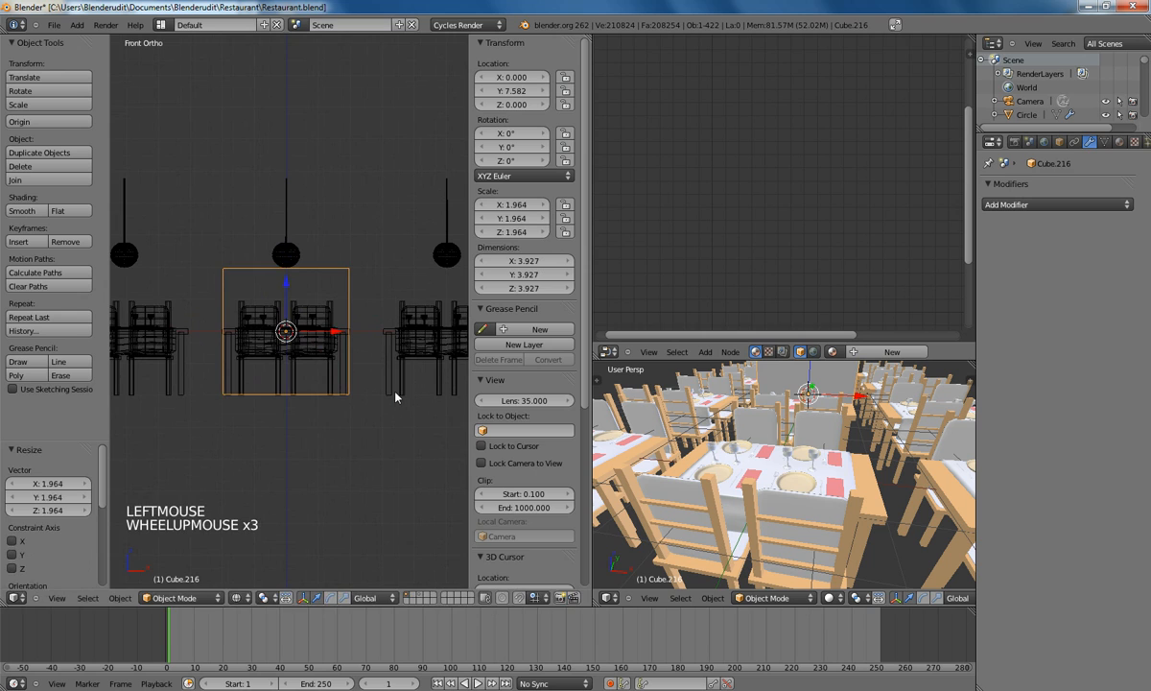
pyautogui.press('s')
pyautogui.press('s')
pyautogui.press('s')
pyautogui.press('s')
pyautogui.click(359, 386)
pyautogui.press('s')
pyautogui.press('s')
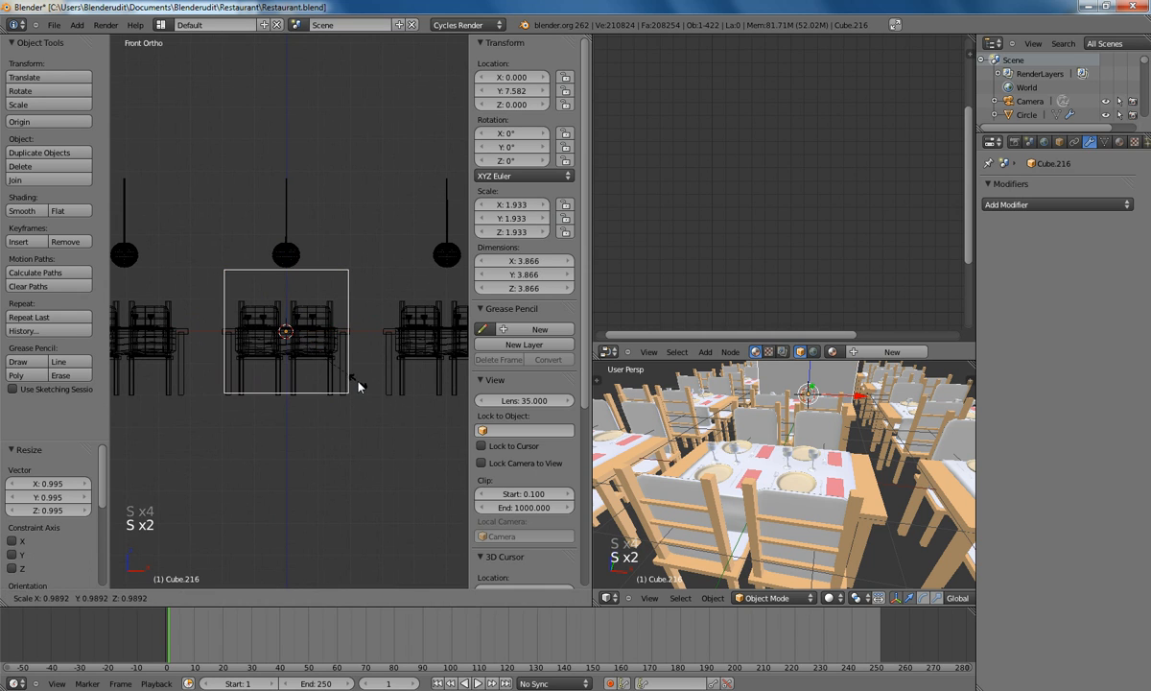
pyautogui.click(380, 334)
pyautogui.scroll(-3, 342, 340)
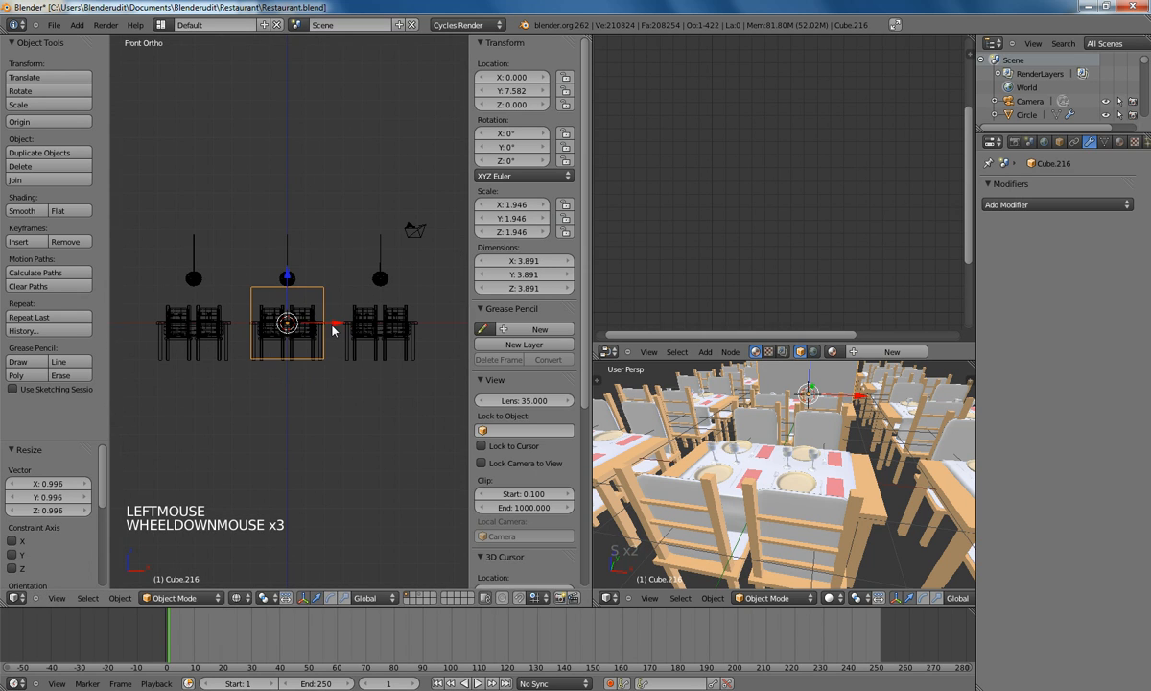
# Step: Scale the cube along X to about 15.945 units wide, enclosing all three columns of dining sets
pyautogui.press('s')
pyautogui.press('s')
pyautogui.press('s')
pyautogui.press('s')
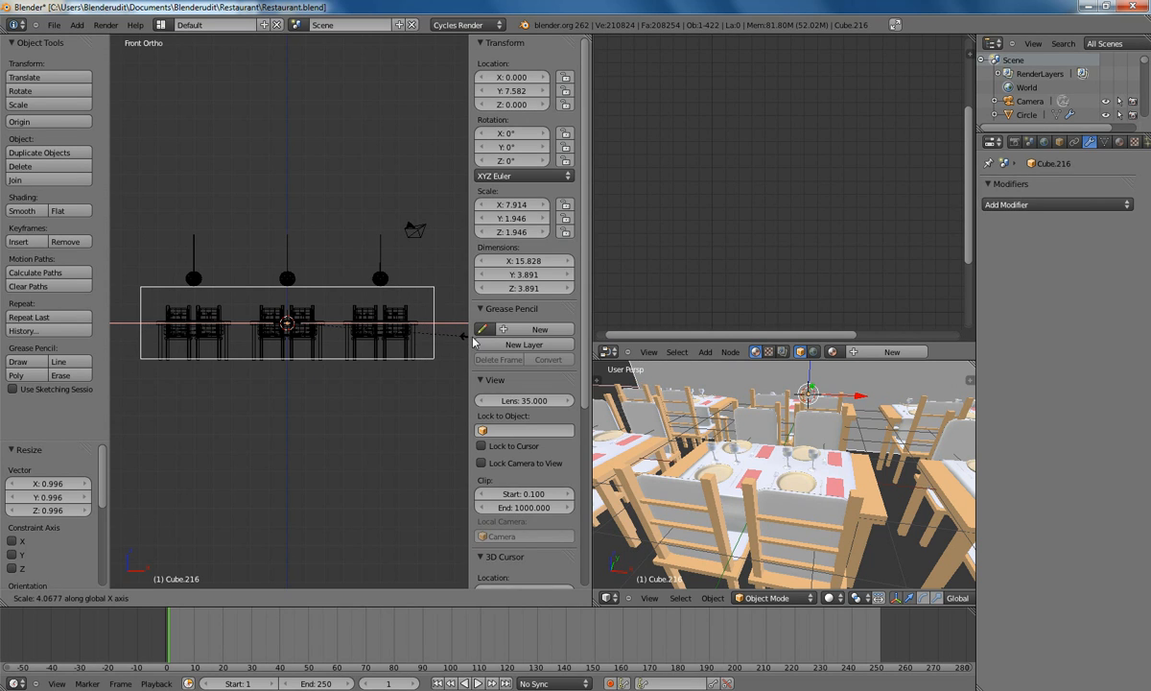
pyautogui.click(473, 338)
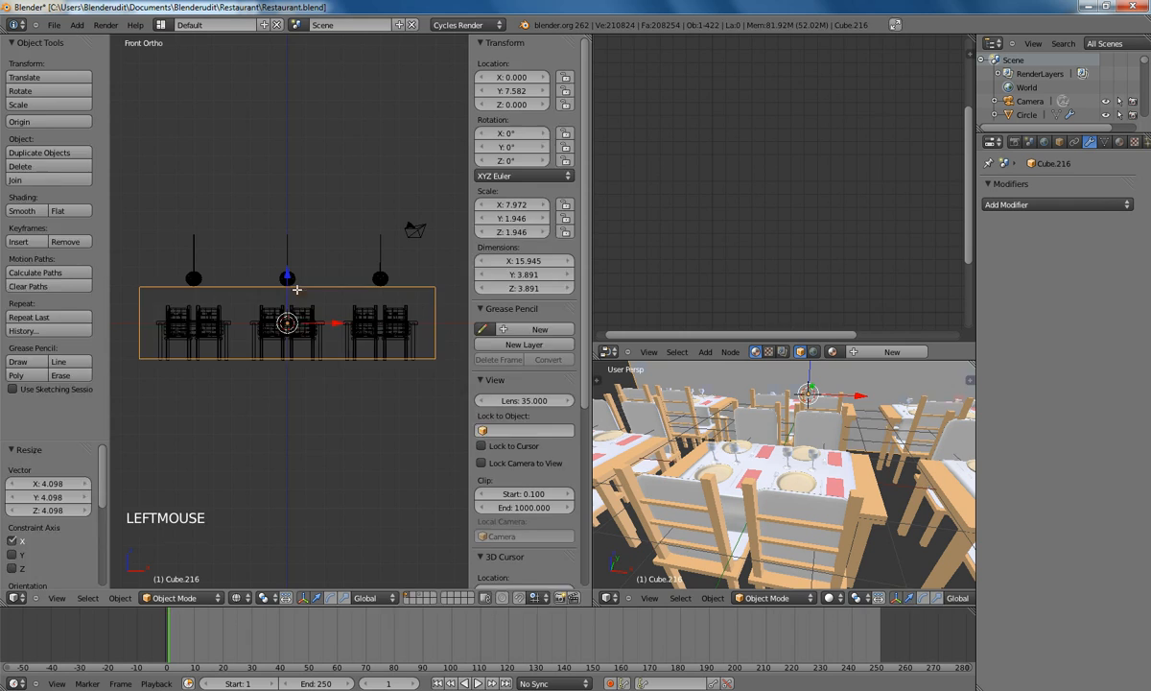
# Step: Raise the top face of the room box about 2.626 along Z to the upper ends of the lamp cords
pyautogui.press('Tab')
pyautogui.press('a')
pyautogui.press('a')
pyautogui.press('b')
pyautogui.moveTo(129, 275); pyautogui.dragTo(442, 308)
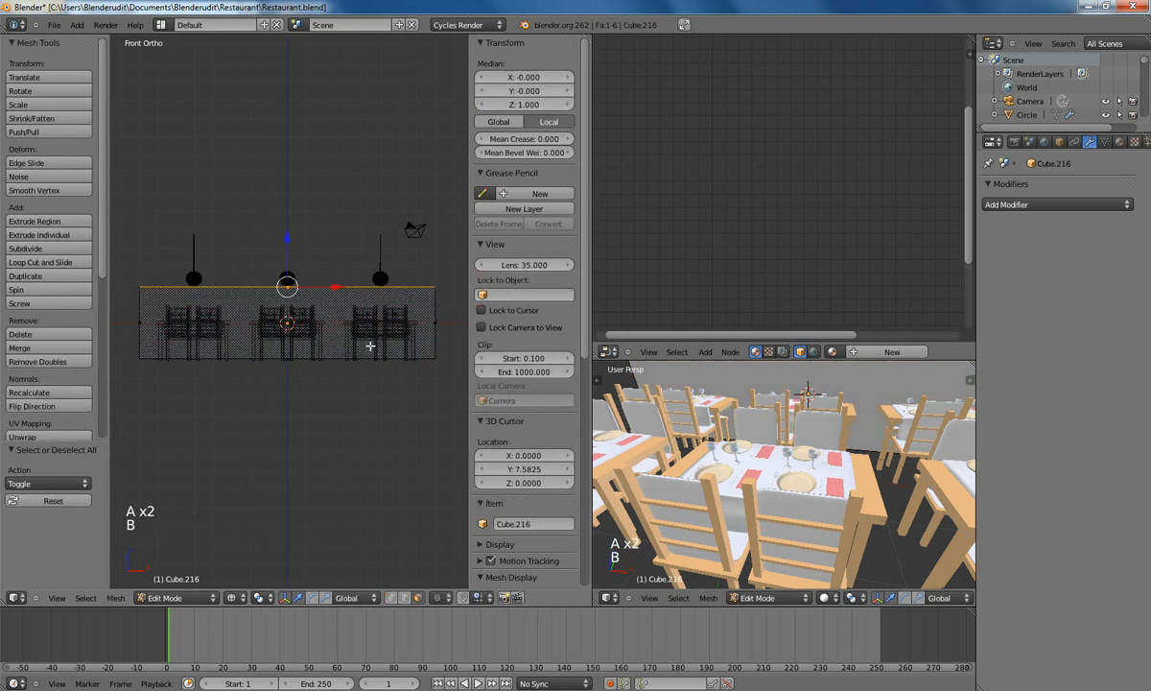
pyautogui.press('g')
pyautogui.press('z')
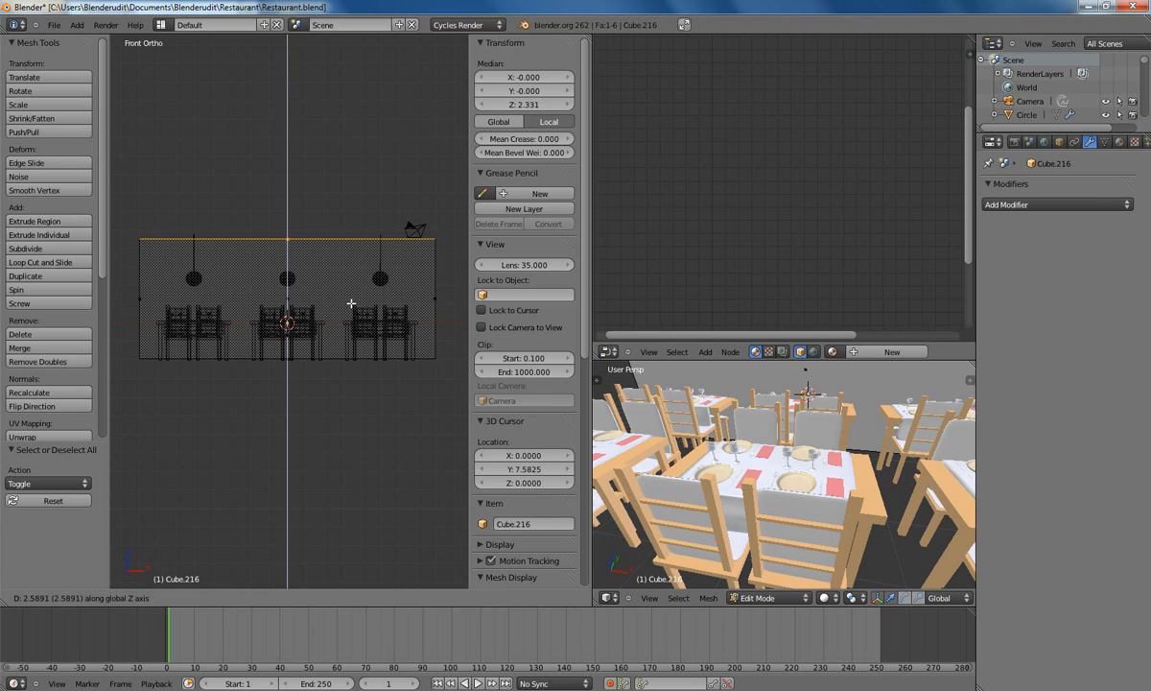
pyautogui.click(350, 302)
# Step: Scale the whole room mesh along Y by about 4.087 in the top view
pyautogui.press('KP_7')
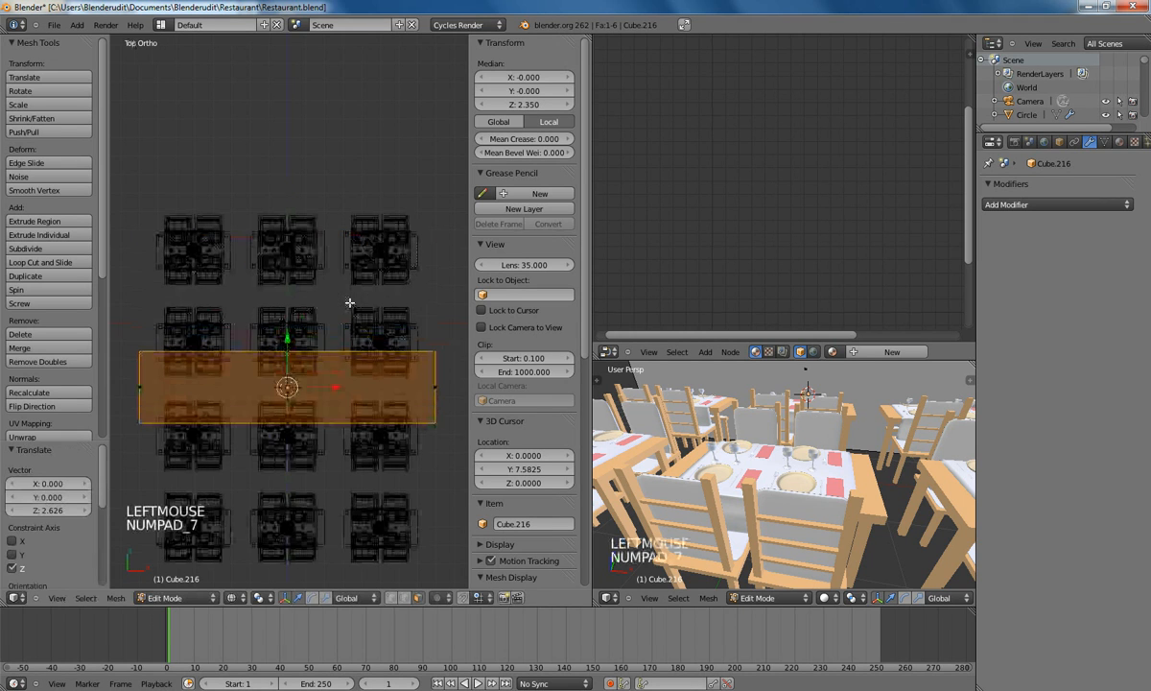
pyautogui.press('a')
pyautogui.press('a')
pyautogui.press('a')
pyautogui.scroll(-5, 308, 378)
pyautogui.middleClick(308, 377)
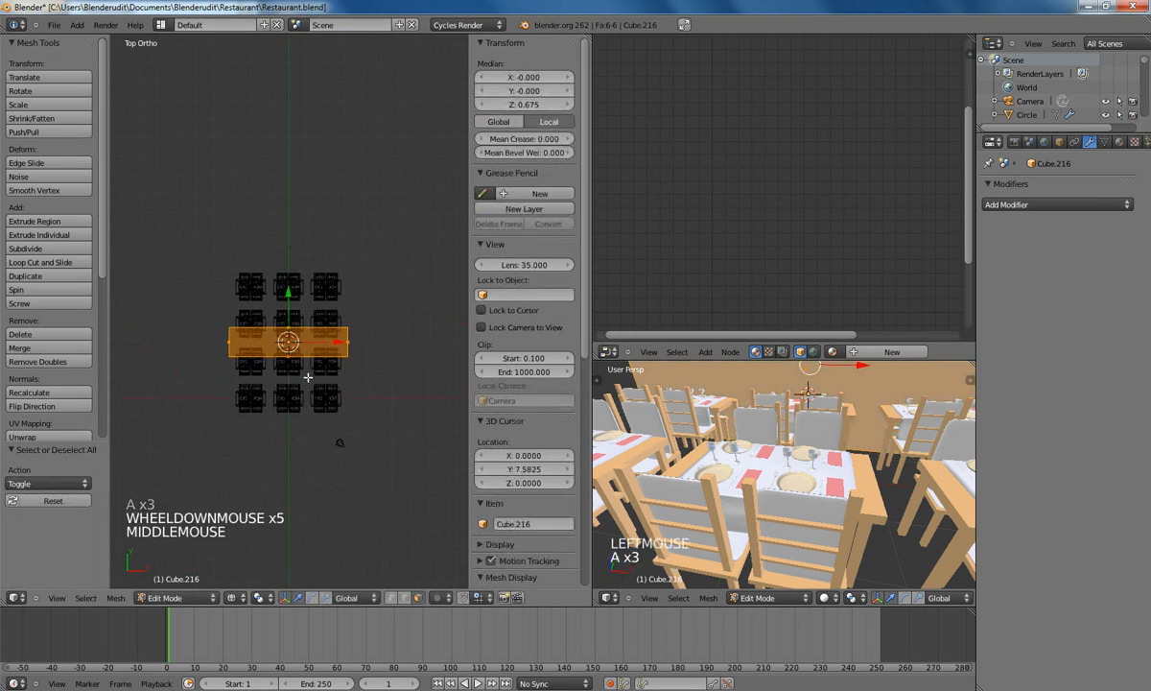
pyautogui.press('s')
pyautogui.press('y')
pyautogui.click(308, 478)
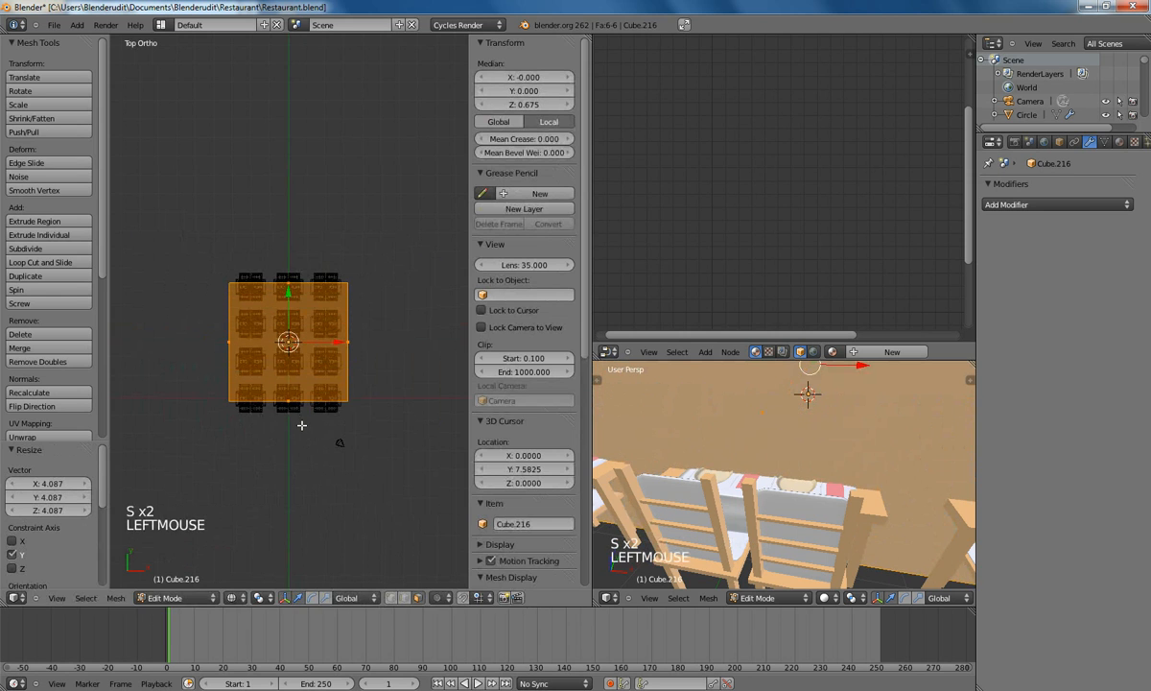
# Step: Rescale the room mesh along Y by about 1.359 and then by about 0.952 to fit all four table rows
pyautogui.press('s')
pyautogui.press('y')
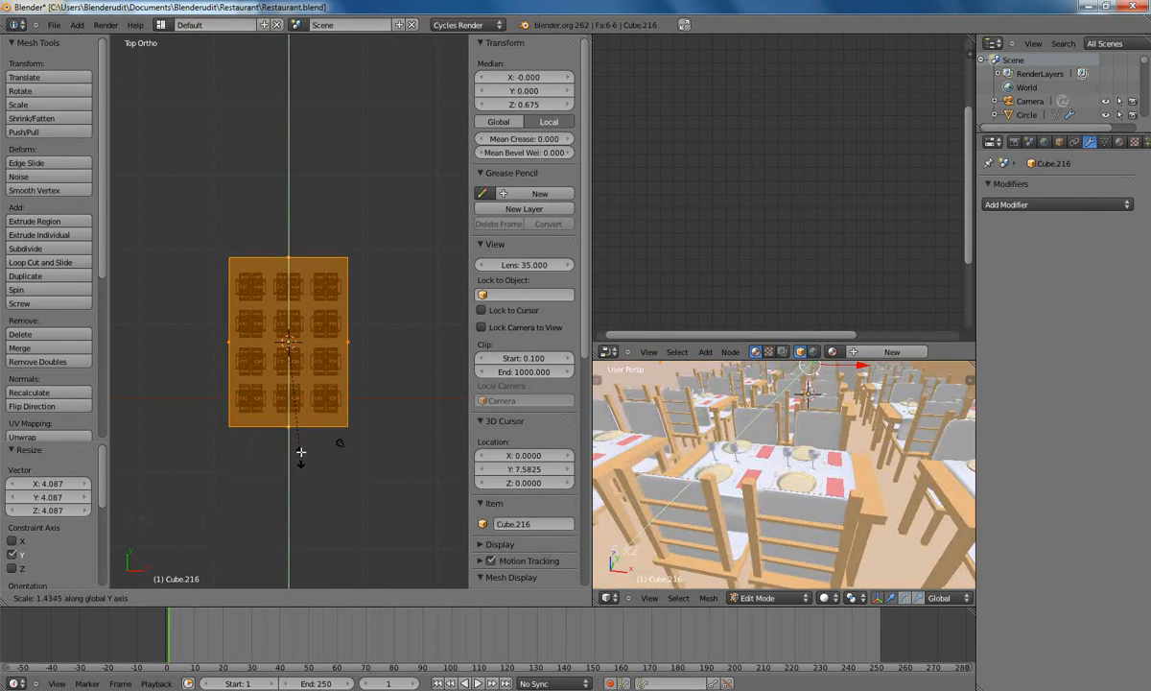
pyautogui.click(302, 454)
pyautogui.scroll(3, 326, 226)
pyautogui.press('s')
pyautogui.press('y')
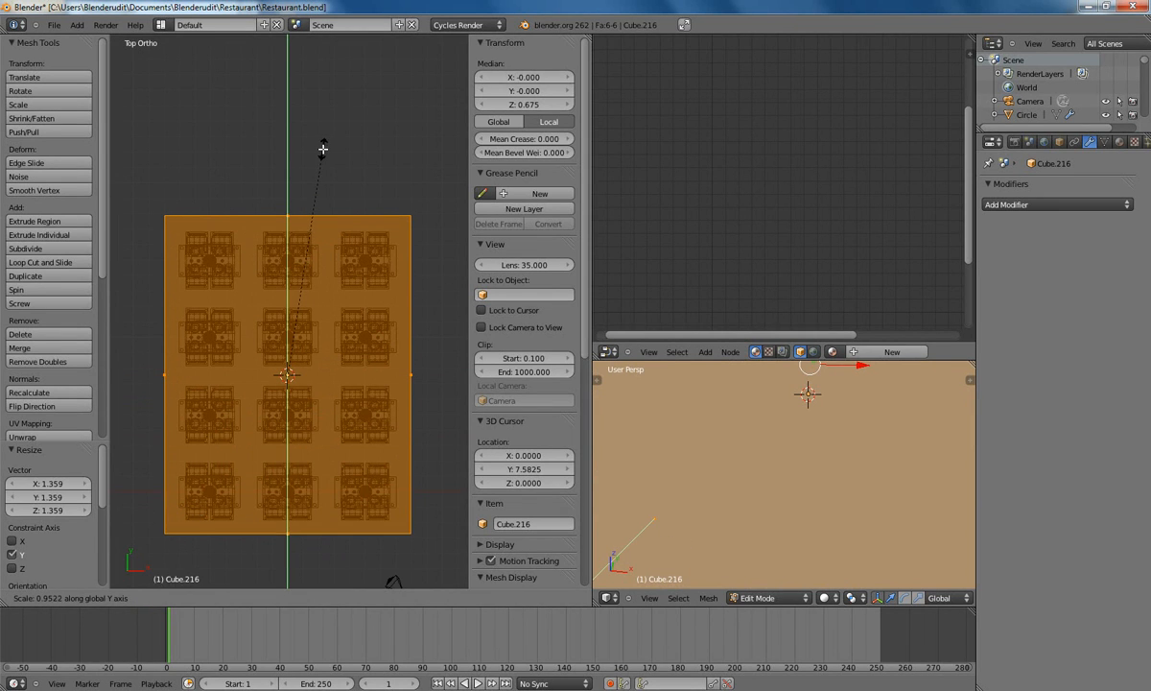
pyautogui.click(324, 153)
# Step: Select only the room's front wall and move it about -7.323 along Y, past the camera
pyautogui.press('a')
pyautogui.keyDown('shift'); pyautogui.moveTo(305, 409); pyautogui.dragTo(308, 265, button='middle'); pyautogui.keyUp('shift')
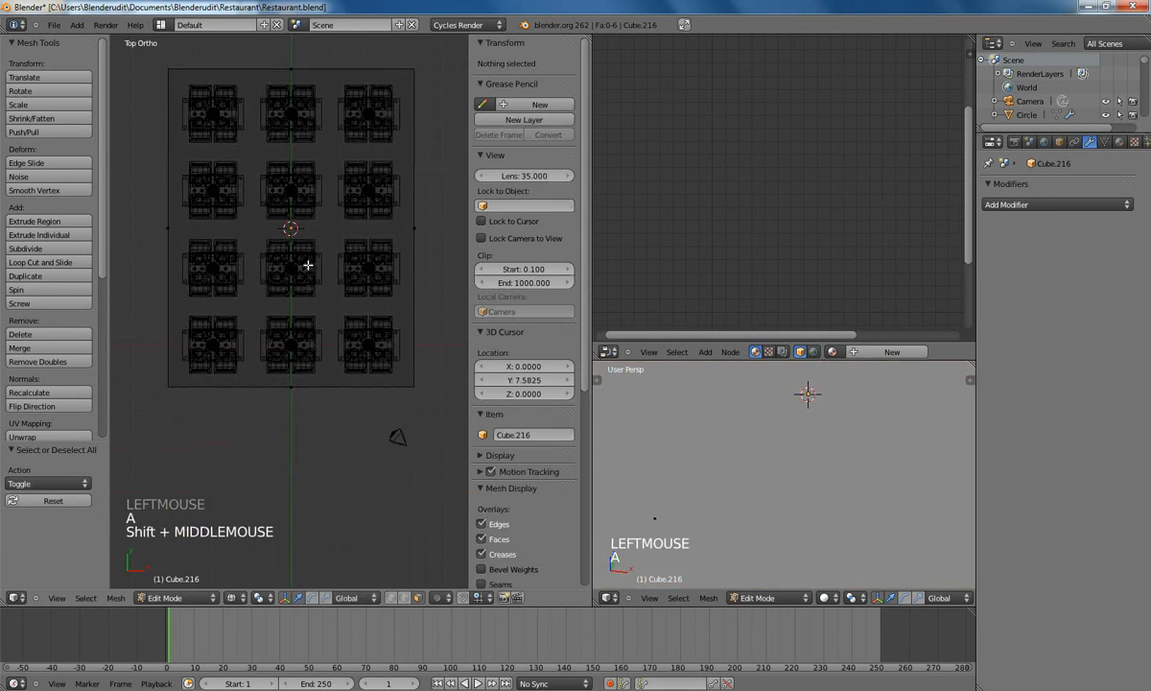
pyautogui.keyDown('shift'); pyautogui.moveTo(291, 484); pyautogui.dragTo(286, 444, button='middle'); pyautogui.keyUp('shift')
pyautogui.press('b')
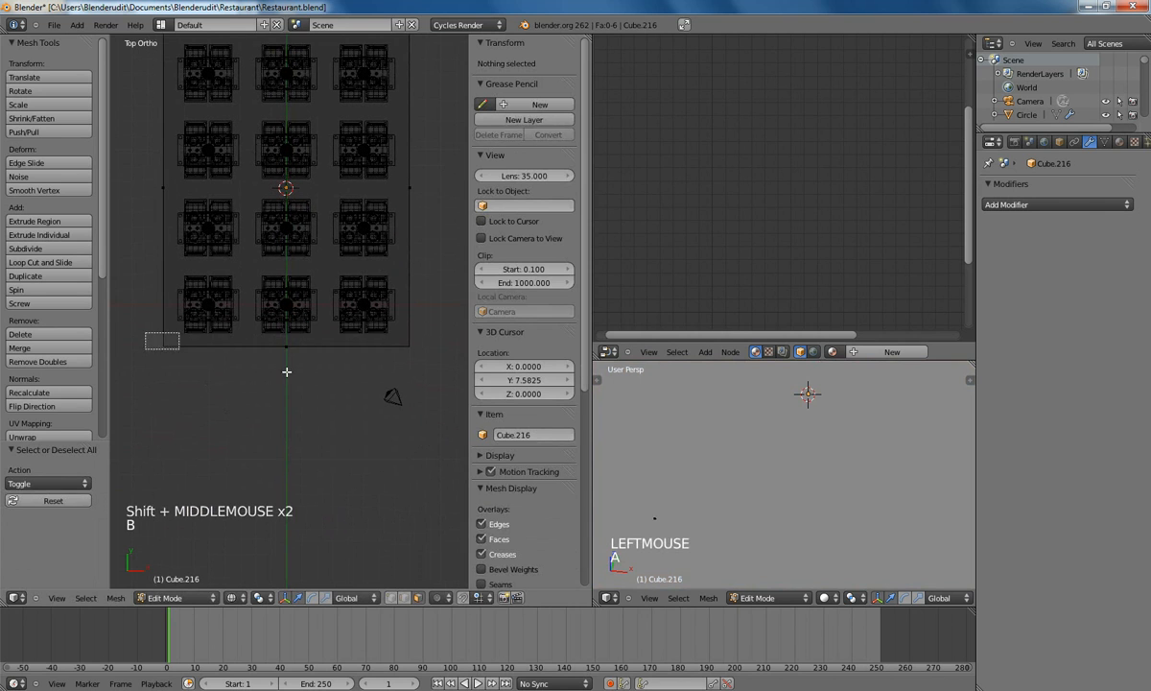
pyautogui.moveTo(287, 372); pyautogui.dragTo(458, 395)
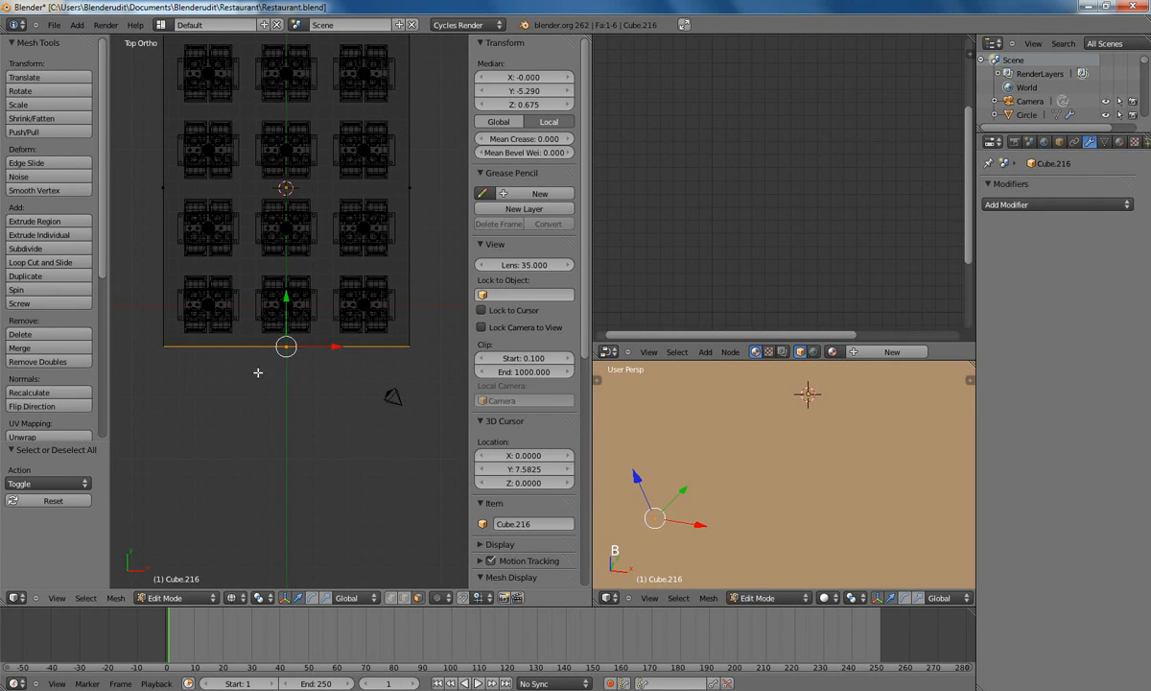
pyautogui.press('g')
pyautogui.press('y')
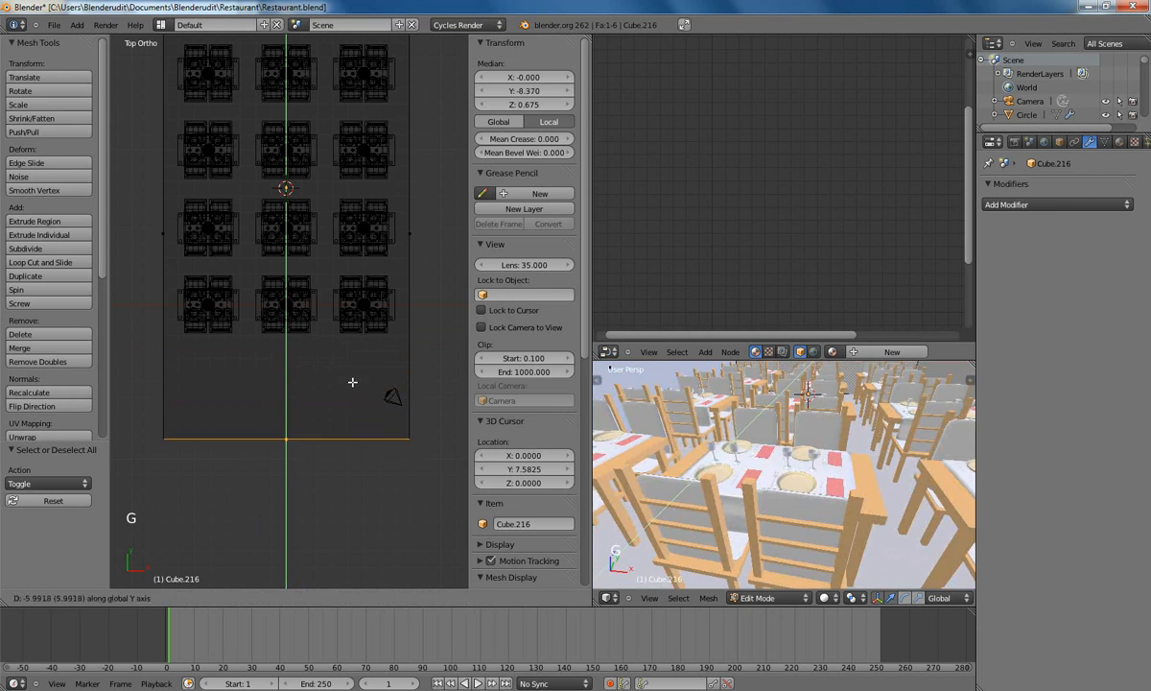
pyautogui.click(352, 393)
# Step: Extrude the front wall face in place and scale the new face to about 0.777 as an inset
pyautogui.moveTo(347, 390); pyautogui.dragTo(422, 331, button='middle')
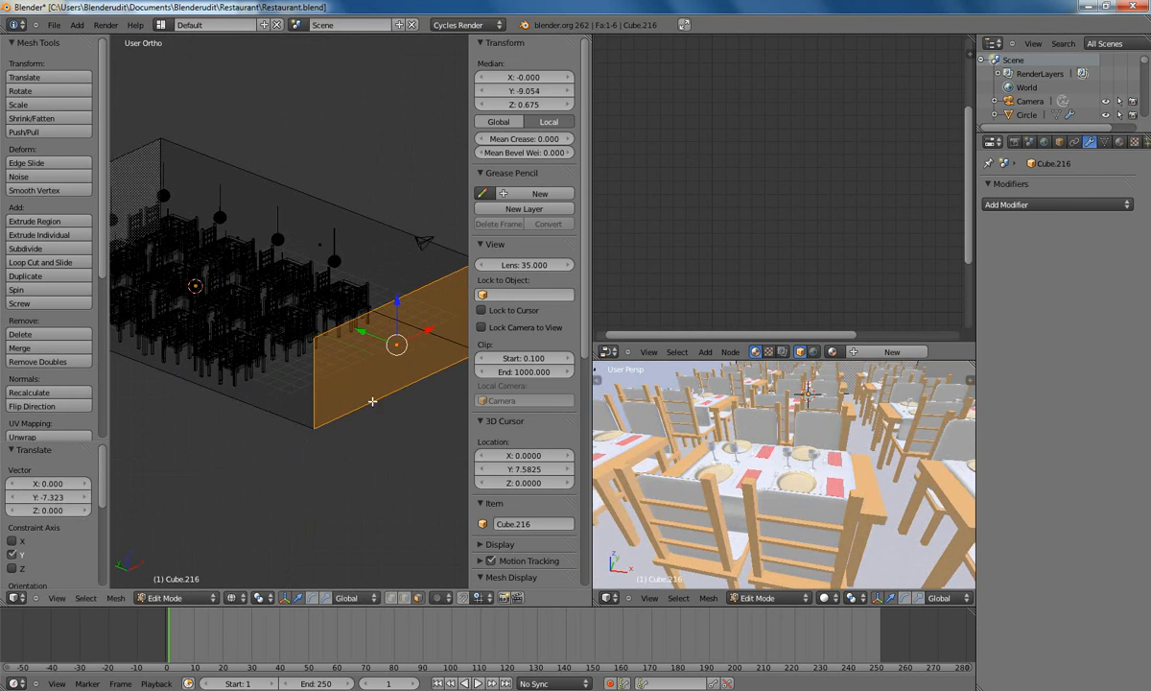
pyautogui.moveTo(381, 386); pyautogui.dragTo(355, 384, button='middle')
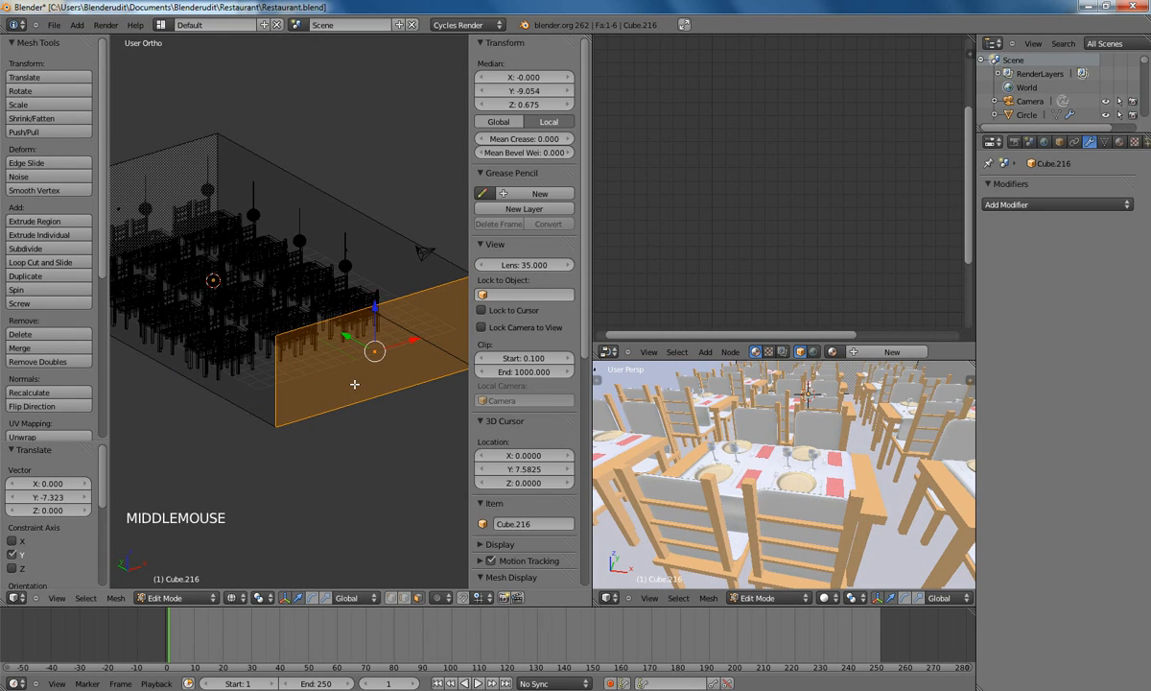
pyautogui.scroll(-4, 355, 384)
pyautogui.scroll(3, 354, 382)
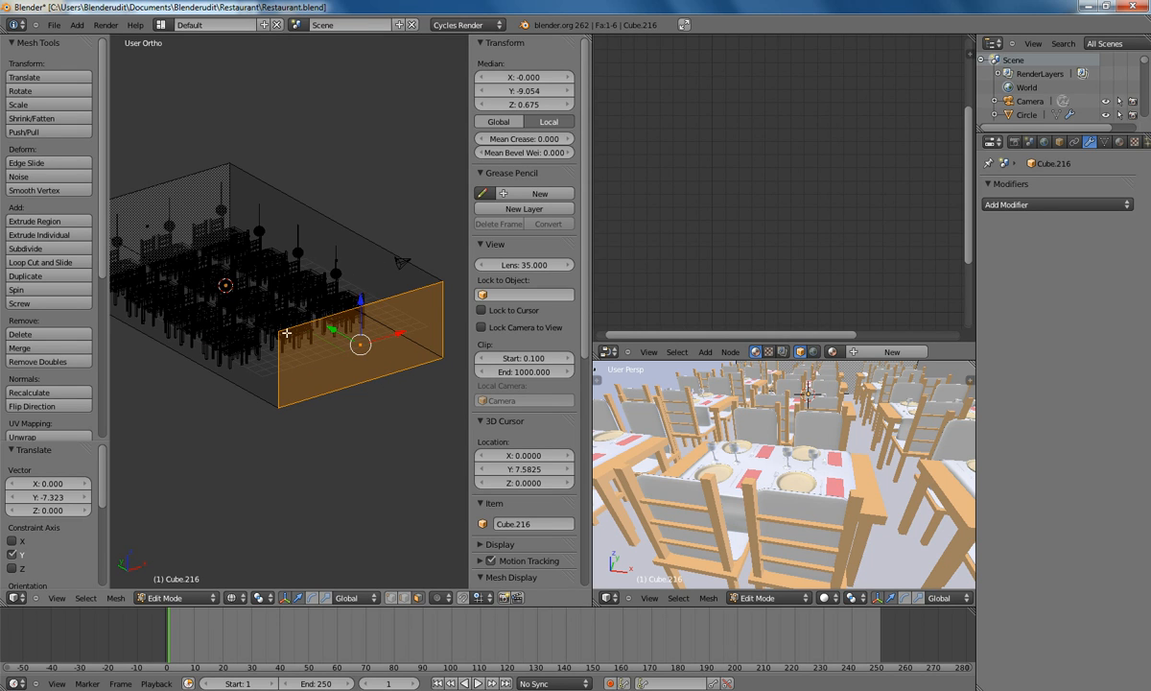
pyautogui.click(374, 343)
pyautogui.press('e')
pyautogui.press('s')
pyautogui.press('s')
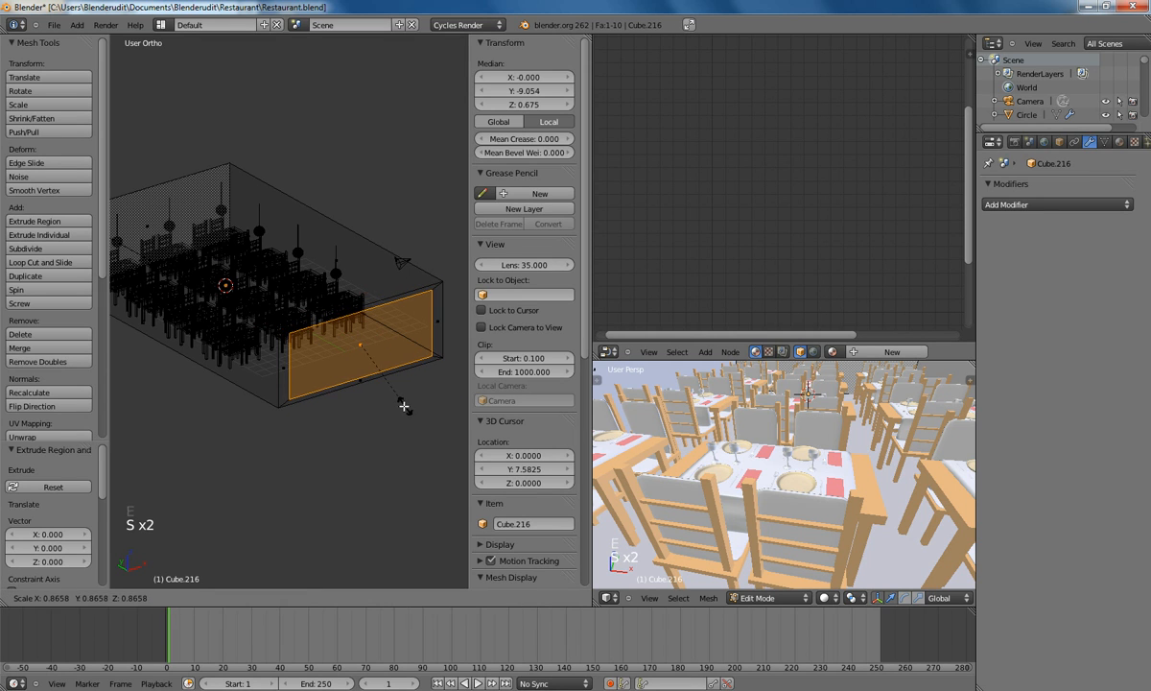
pyautogui.click(388, 404)
# Step: Extrude the inset front face outward a short distance, and show the room in solid shading in Object Mode
pyautogui.press('e')
pyautogui.press('e')
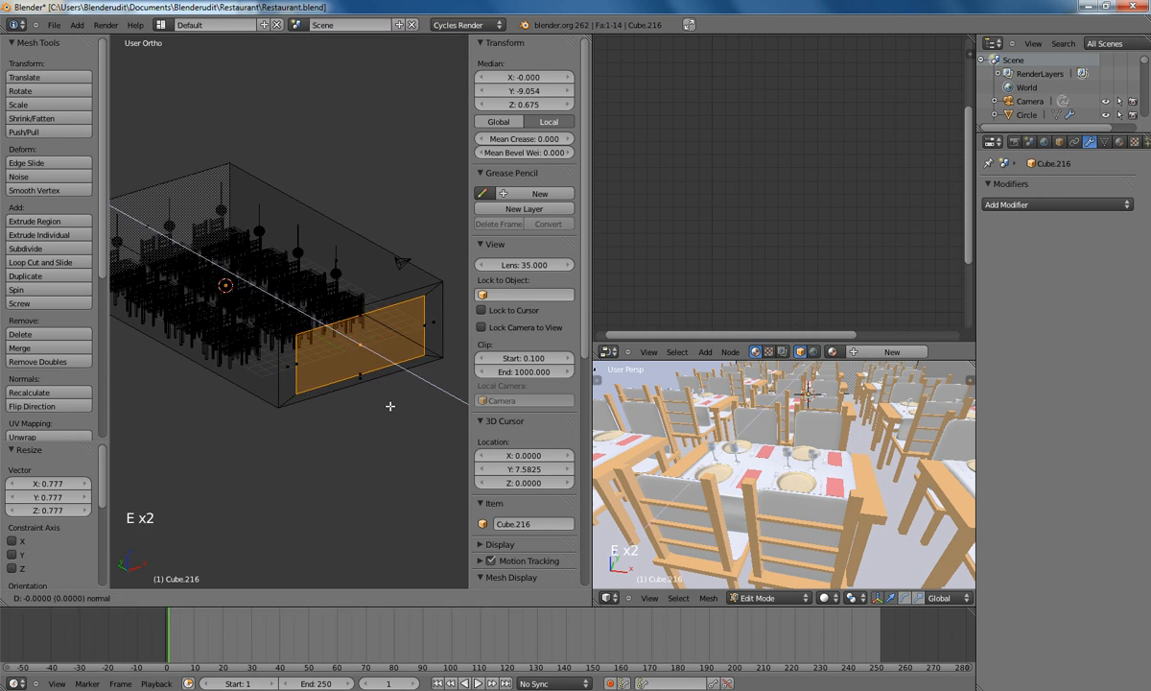
pyautogui.click(375, 388)
pyautogui.press('z')
pyautogui.moveTo(373, 389); pyautogui.dragTo(204, 363, button='middle')
pyautogui.press('Tab')
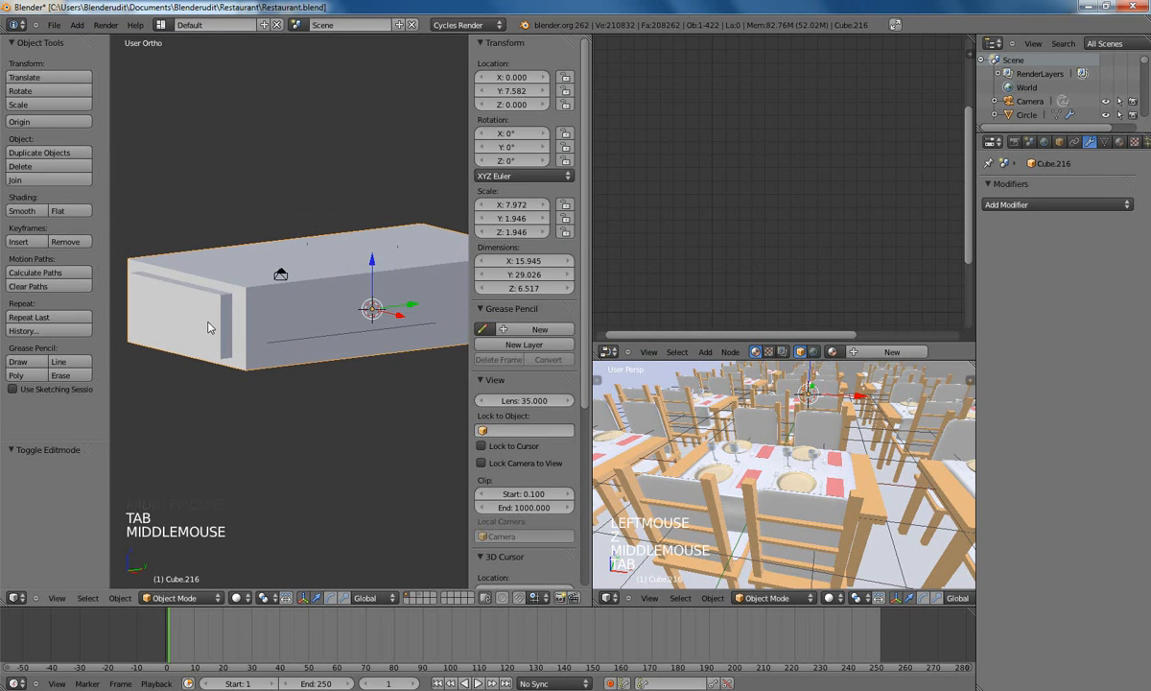
pyautogui.moveTo(189, 322); pyautogui.dragTo(337, 336, button='middle')
# Step: Look through the camera, select it and move it inside the room to about X 6.992, Y -4.835, Z 2.799
pyautogui.press('KP_0')
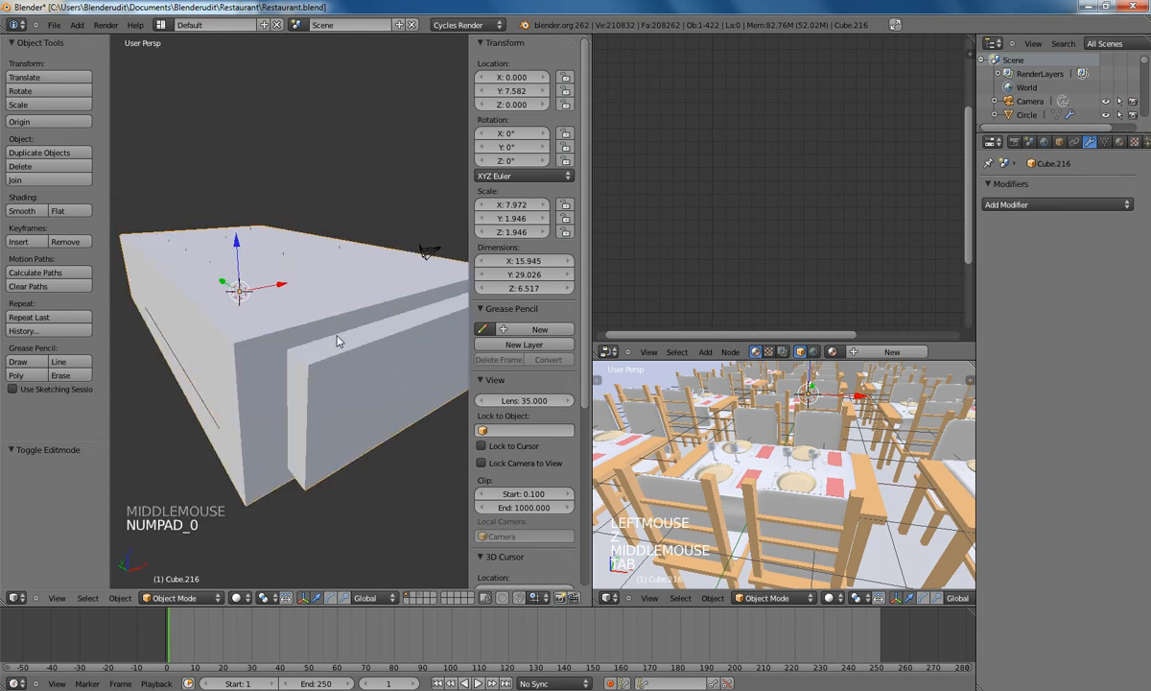
pyautogui.rightClick(429, 273)
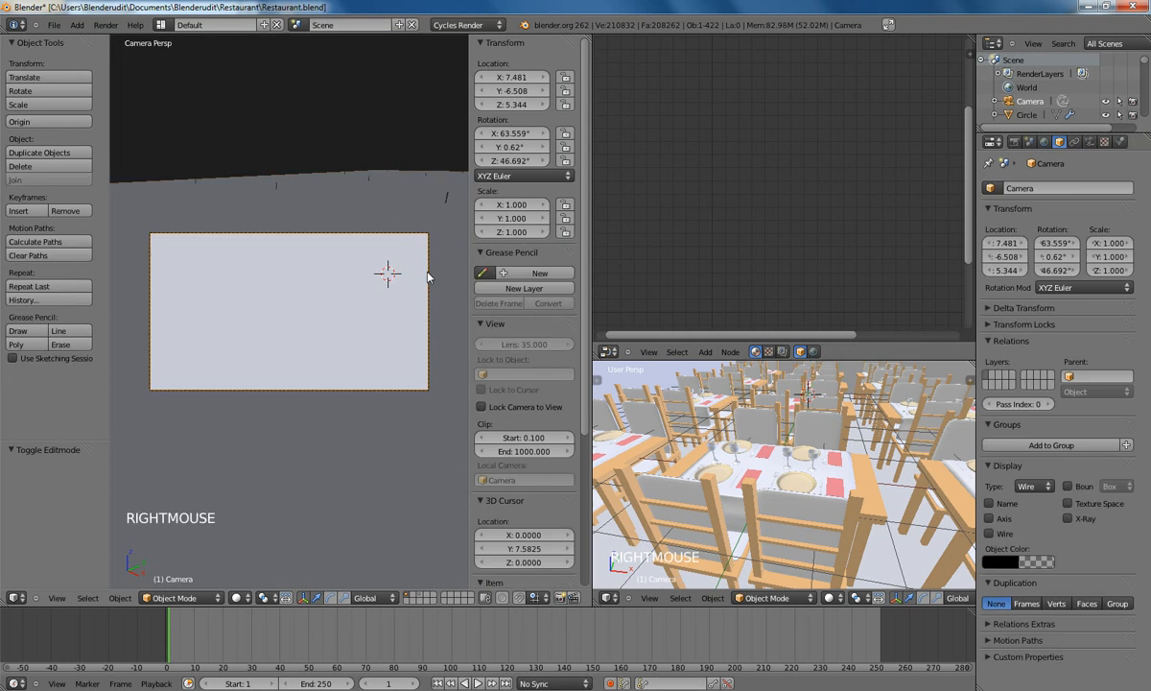
pyautogui.press('g')
pyautogui.press('z')
pyautogui.press('z')
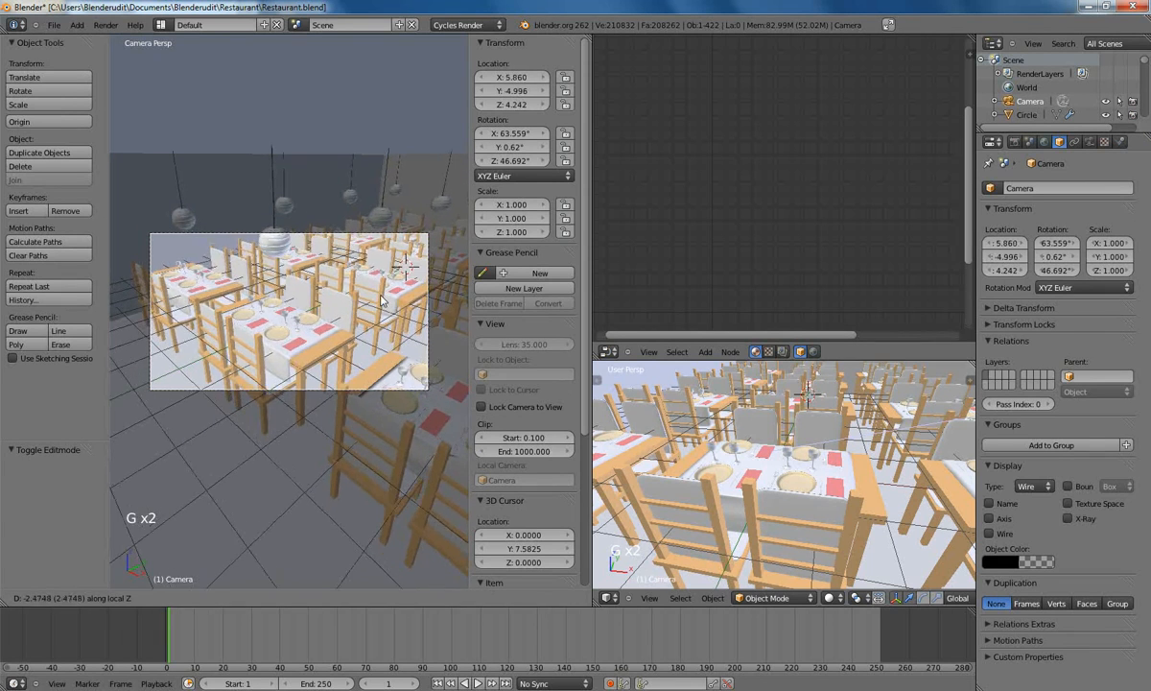
pyautogui.click(427, 381)
pyautogui.click(336, 317)
# Step: Rotate the camera to about 85.9°, -0.5°, 30.7° and move it to about X 6.975, Y -4.901, Z 2.136
pyautogui.press('r')
pyautogui.press('r')
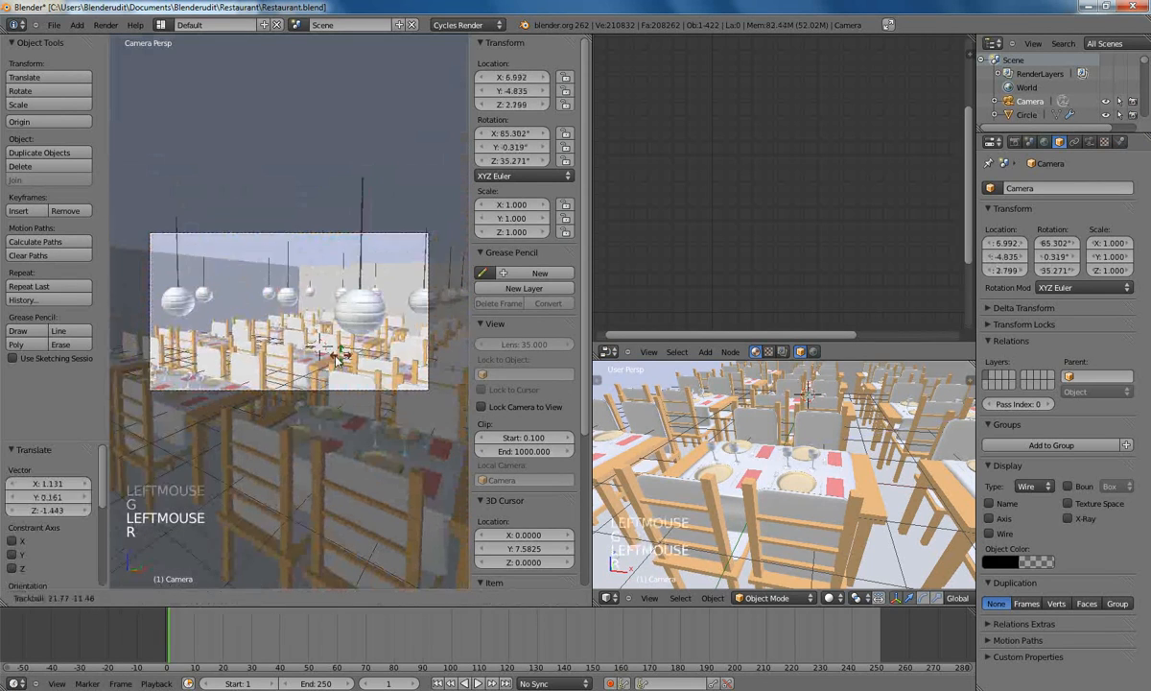
pyautogui.click(337, 358)
pyautogui.press('g')
pyautogui.click(323, 320)
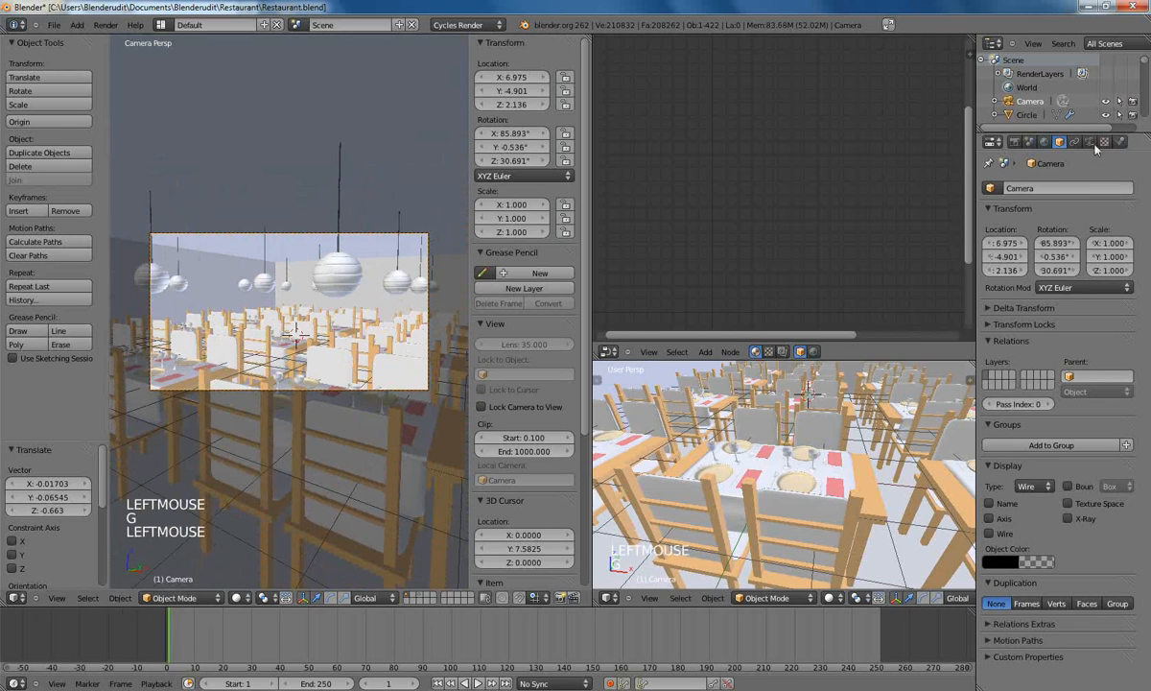
# Step: Set the camera's focal length to 25 mm in its lens settings
pyautogui.click(1091, 142)
pyautogui.click(1009, 245)
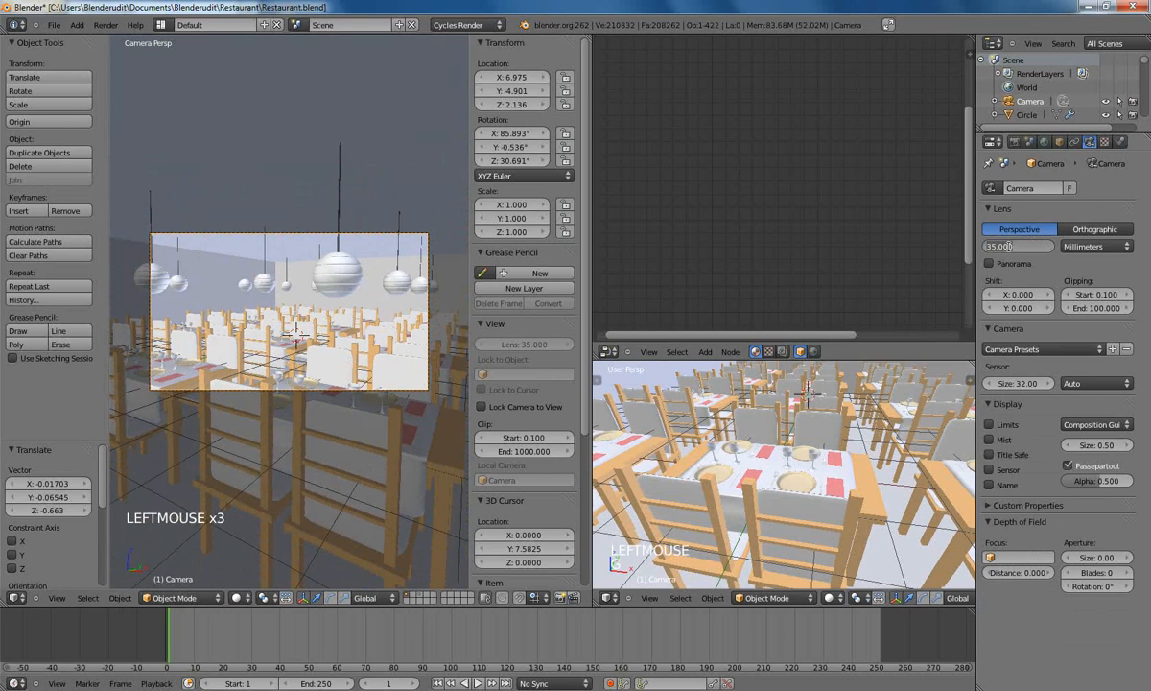
pyautogui.write('25')
pyautogui.press('Return')
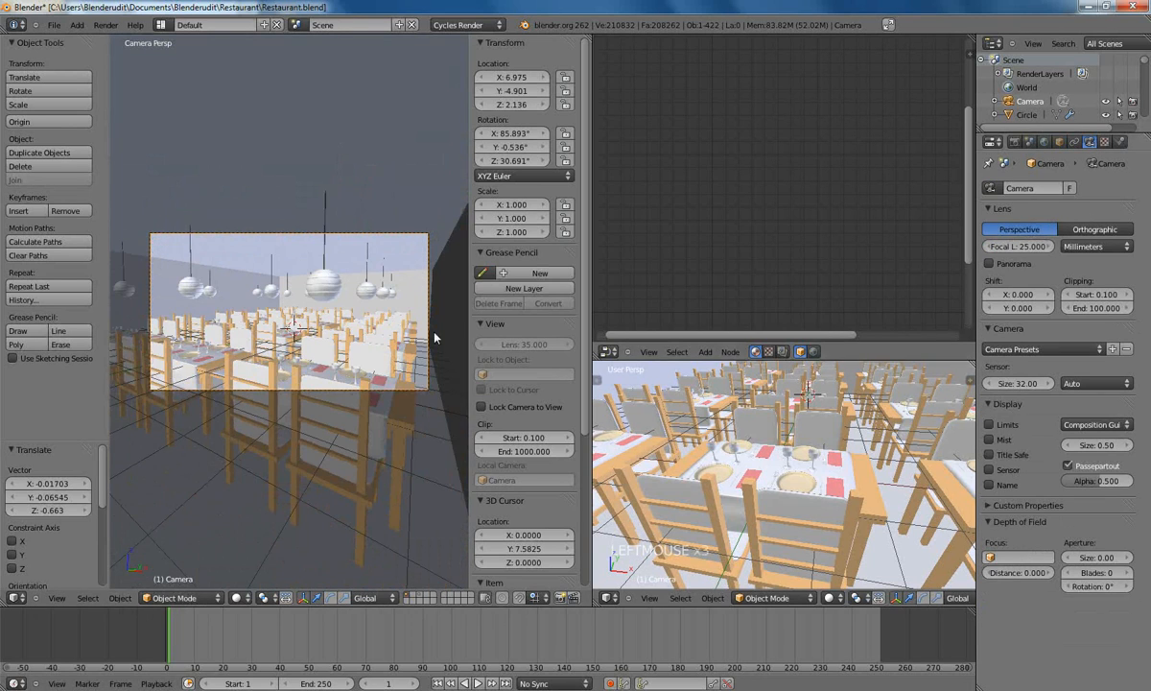
# Step: Move the camera to about X 6.452, Y -5.105, Z 2.406 and tilt it to an X rotation of about 79.6°
pyautogui.press('g')
pyautogui.click(352, 299)
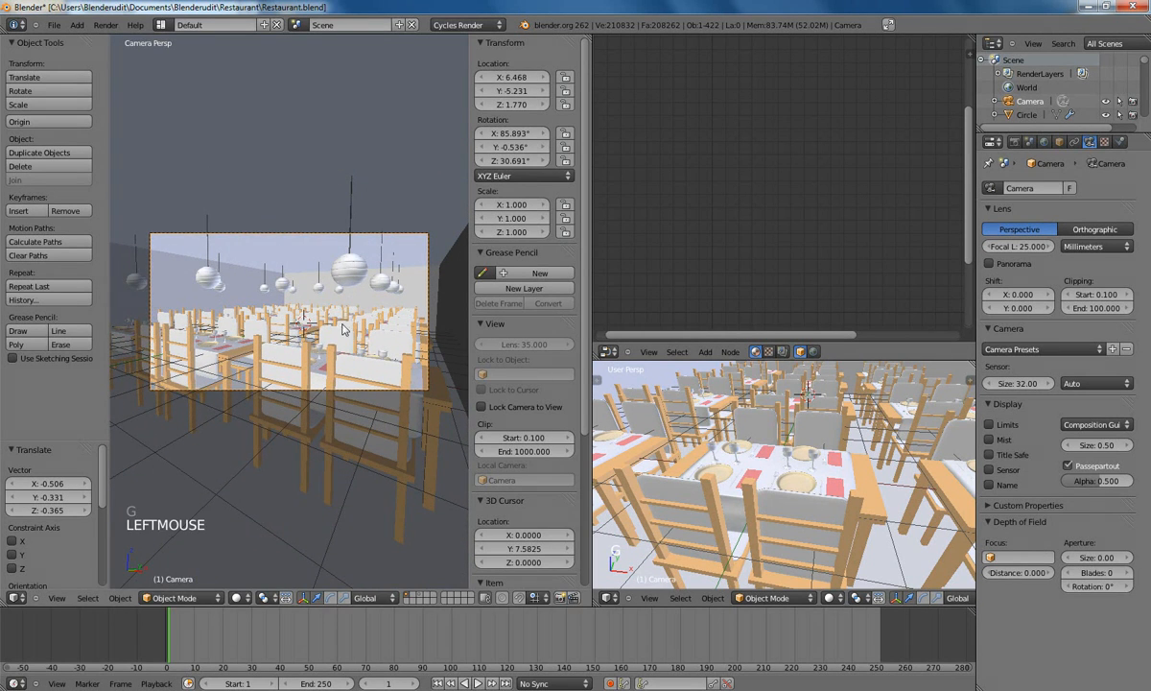
pyautogui.press('r')
pyautogui.click(356, 385)
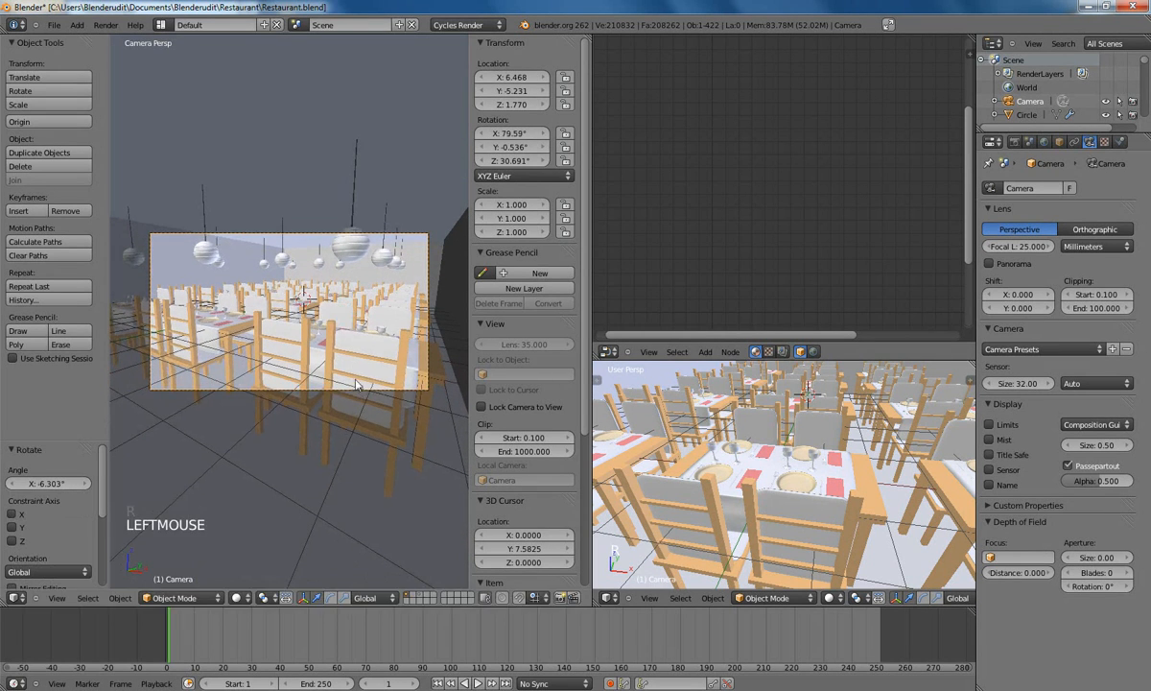
pyautogui.press('g')
pyautogui.click(355, 362)
pyautogui.press('g')
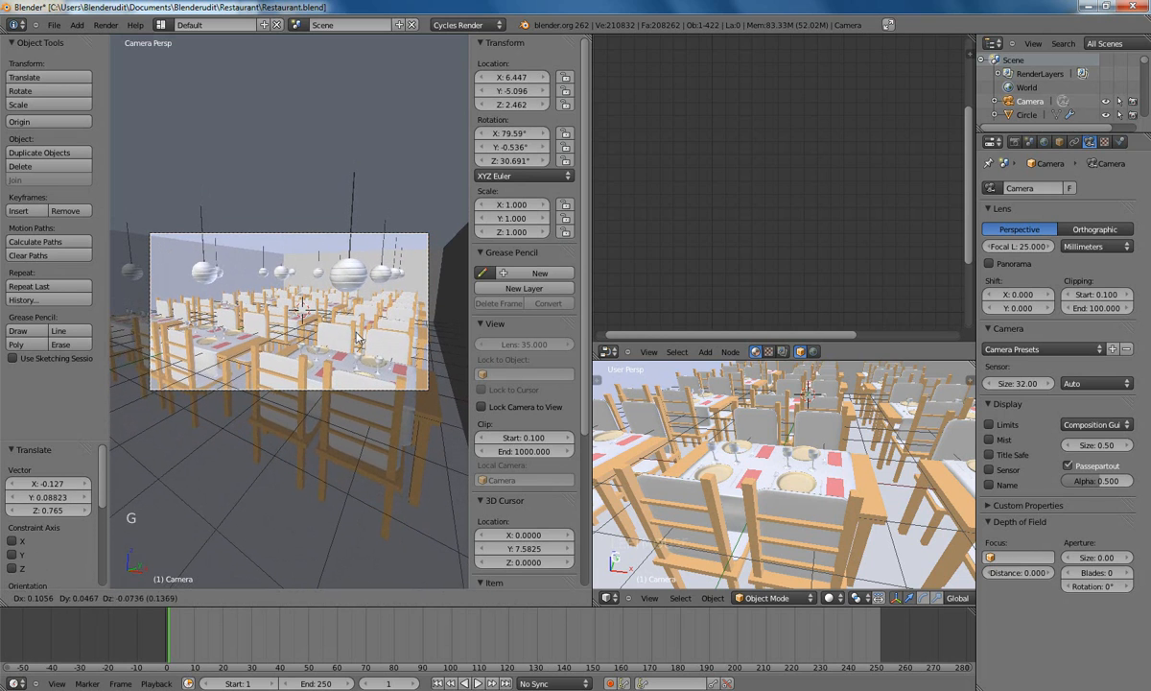
pyautogui.click(339, 341)
# Step: Leave the camera view for a wireframe top view and show only layer 3 with the window and picture frame
pyautogui.moveTo(276, 280); pyautogui.dragTo(353, 335, button='middle')
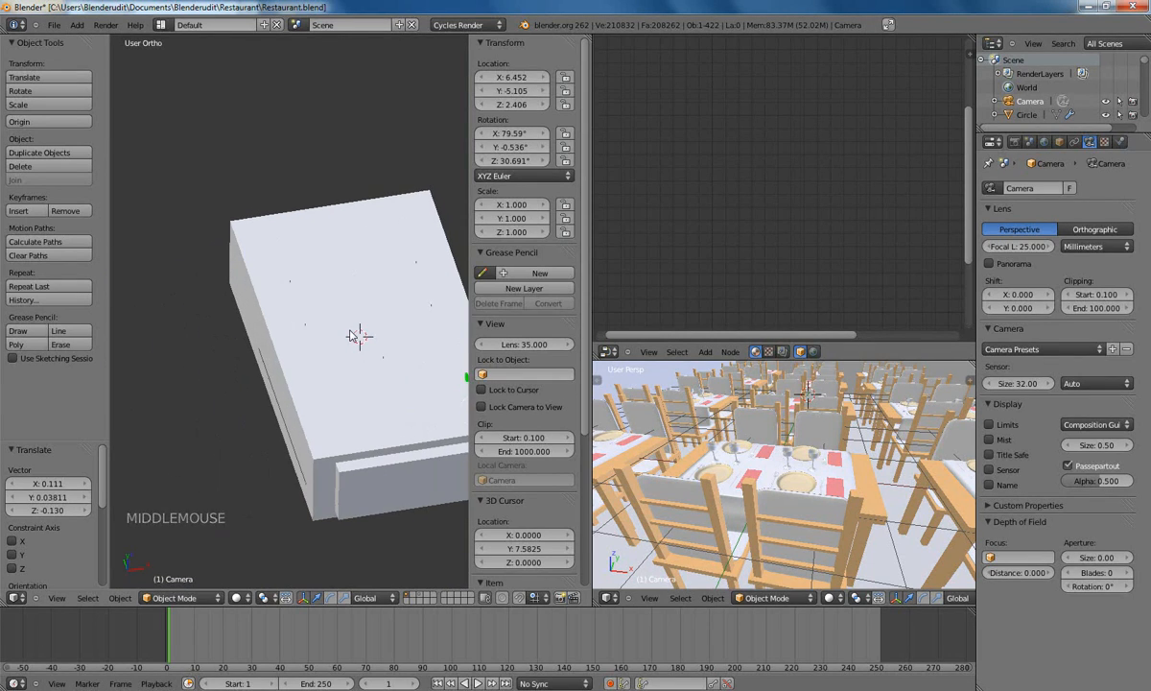
pyautogui.press('KP_7')
pyautogui.press('z')
pyautogui.keyDown('shift'); pyautogui.moveTo(368, 403); pyautogui.dragTo(411, 558, button='middle'); pyautogui.keyUp('shift')
pyautogui.click(418, 595)
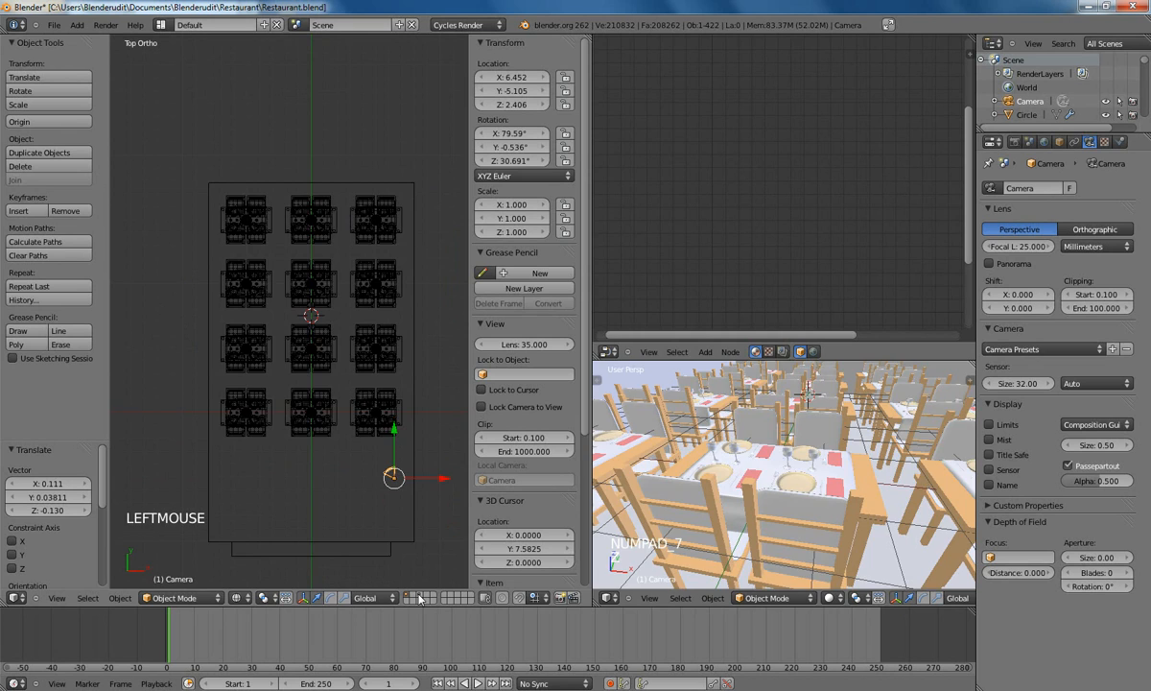
pyautogui.click(418, 595)
# Step: Stand the window and the small picture frame upright by setting the X rotation of each to 90°
pyautogui.rightClick(302, 396)
pyautogui.keyDown('shift'); pyautogui.moveTo(320, 392); pyautogui.dragTo(327, 301, button='middle'); pyautogui.keyUp('shift')
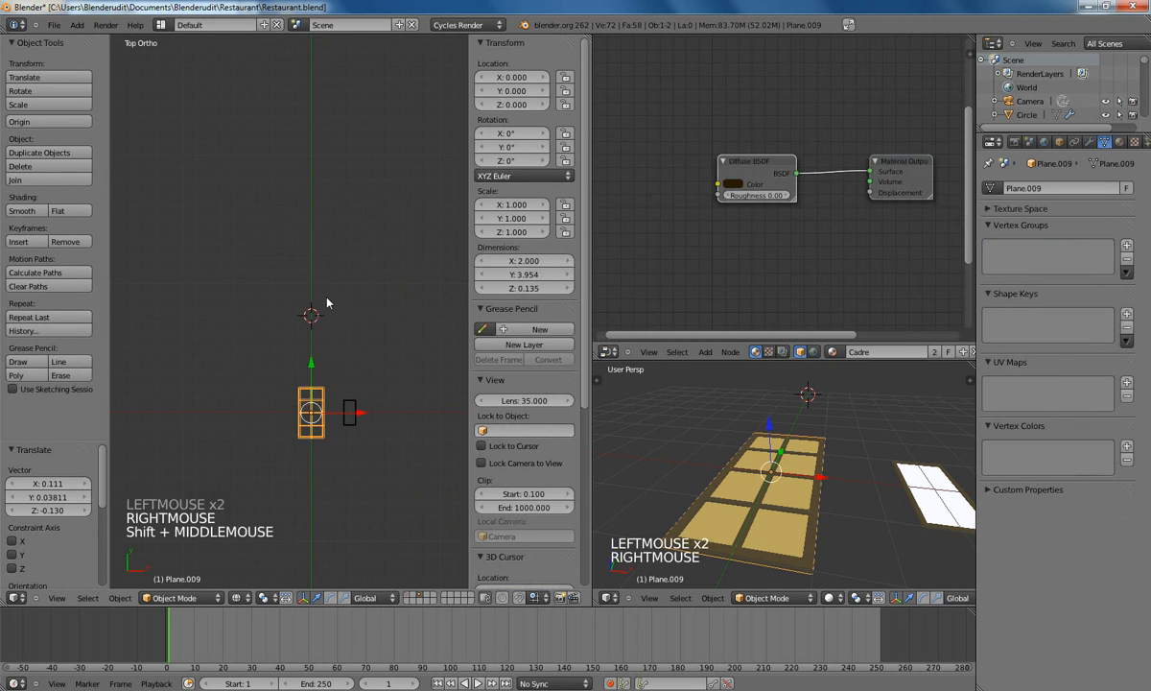
pyautogui.scroll(3, 334, 390)
pyautogui.moveTo(334, 391); pyautogui.dragTo(320, 279, button='middle')
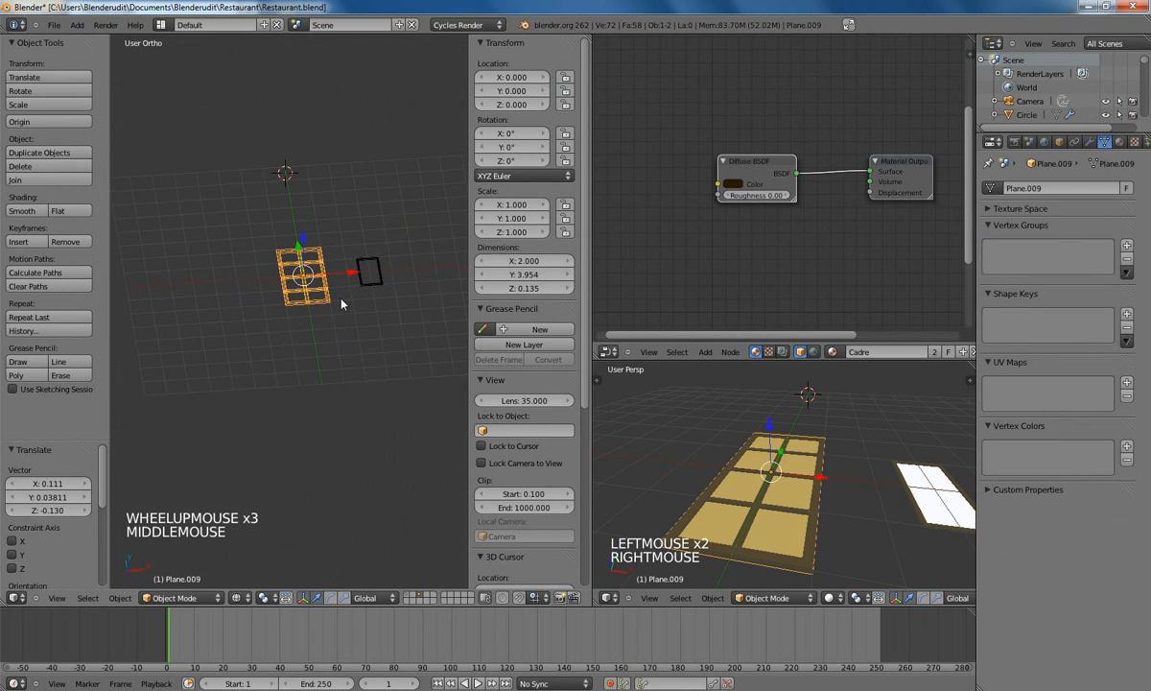
pyautogui.click(510, 134)
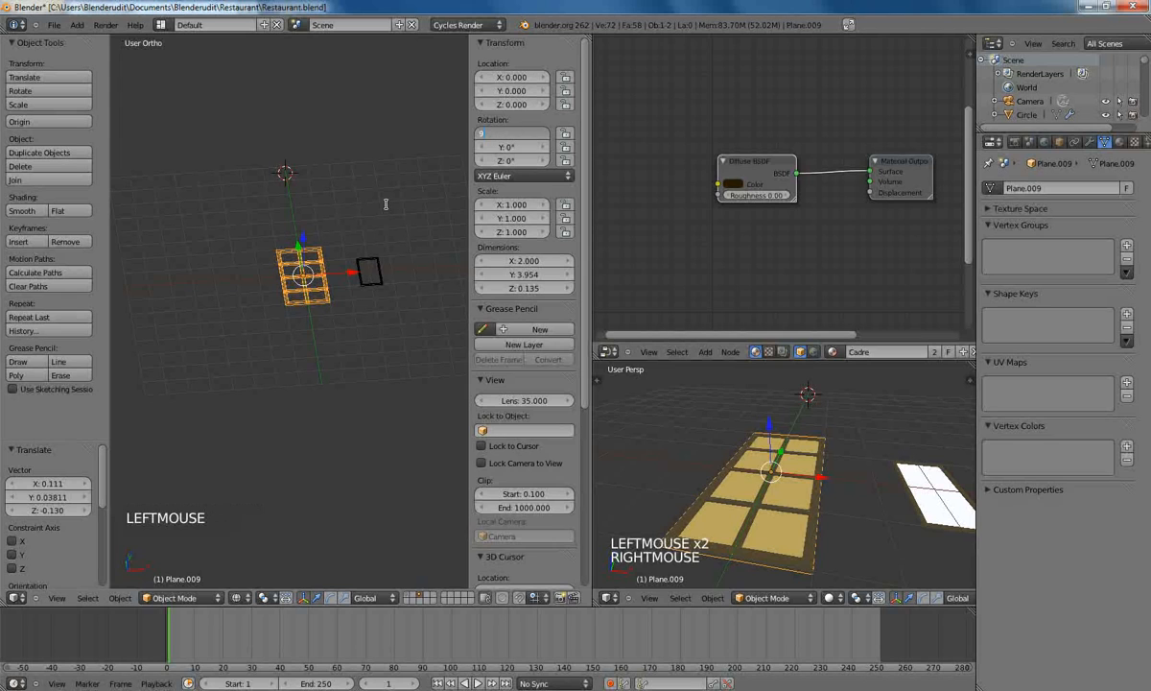
pyautogui.press('Return')
pyautogui.rightClick(370, 278)
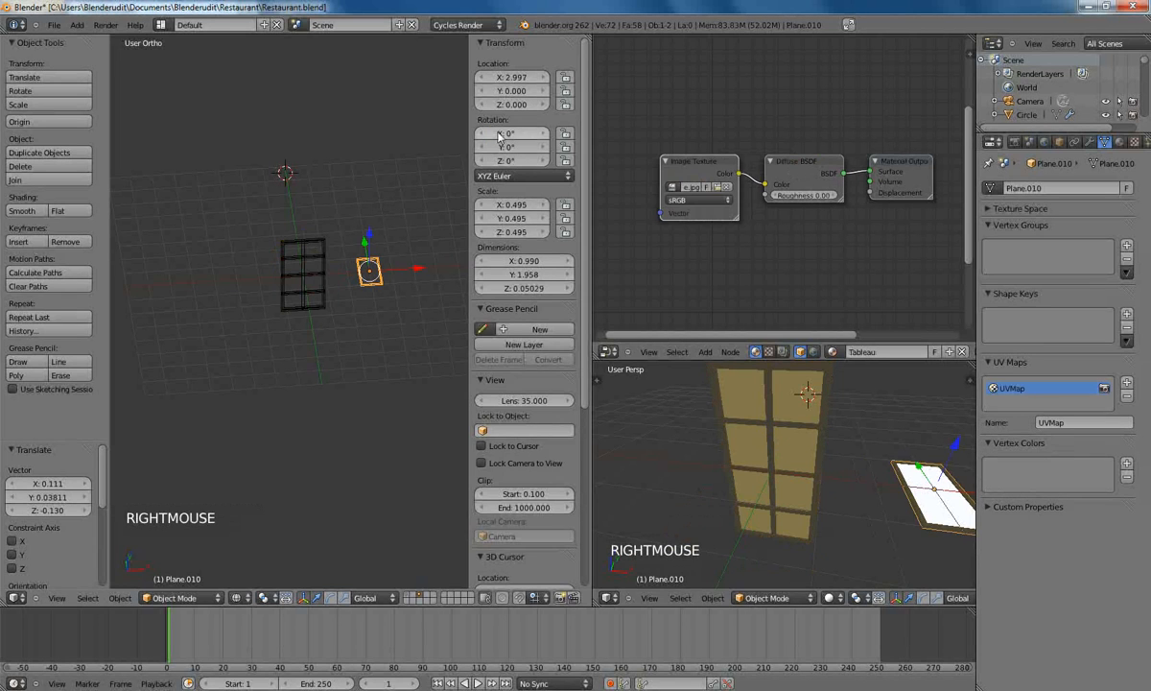
pyautogui.click(504, 134)
pyautogui.write('90')
pyautogui.press('Return')
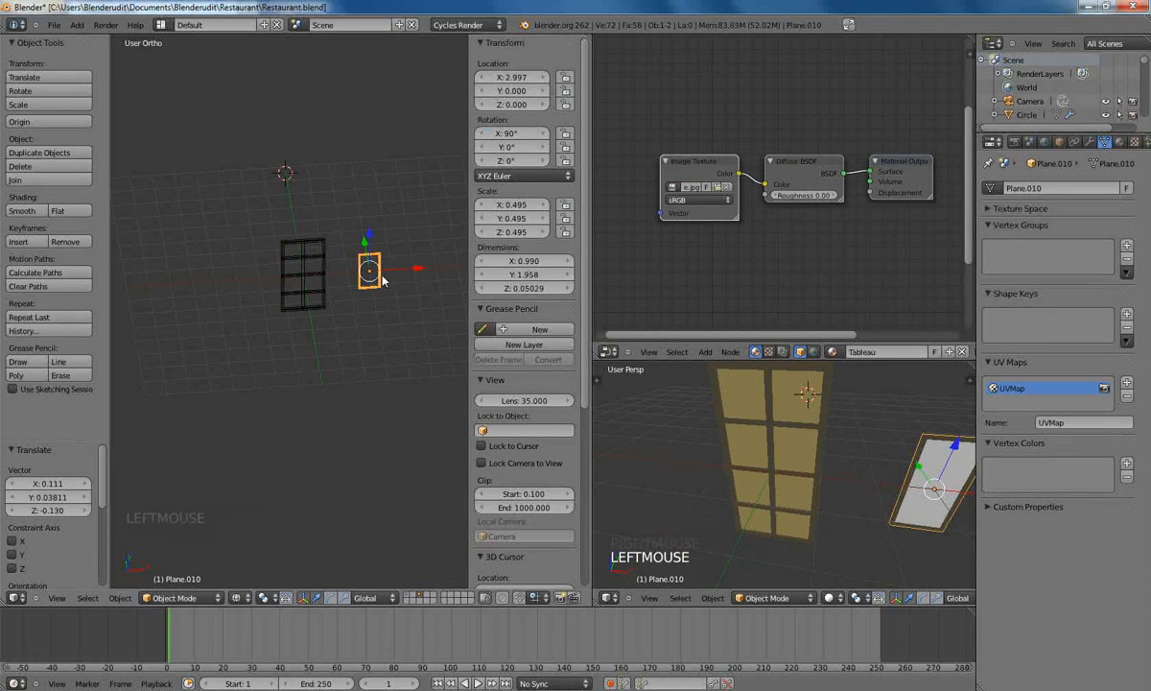
# Step: Move the window and picture frame together to layer 1 and display that layer
pyautogui.keyDown('shift'); pyautogui.rightClick(305, 283); pyautogui.keyUp('shift')
pyautogui.press('m')
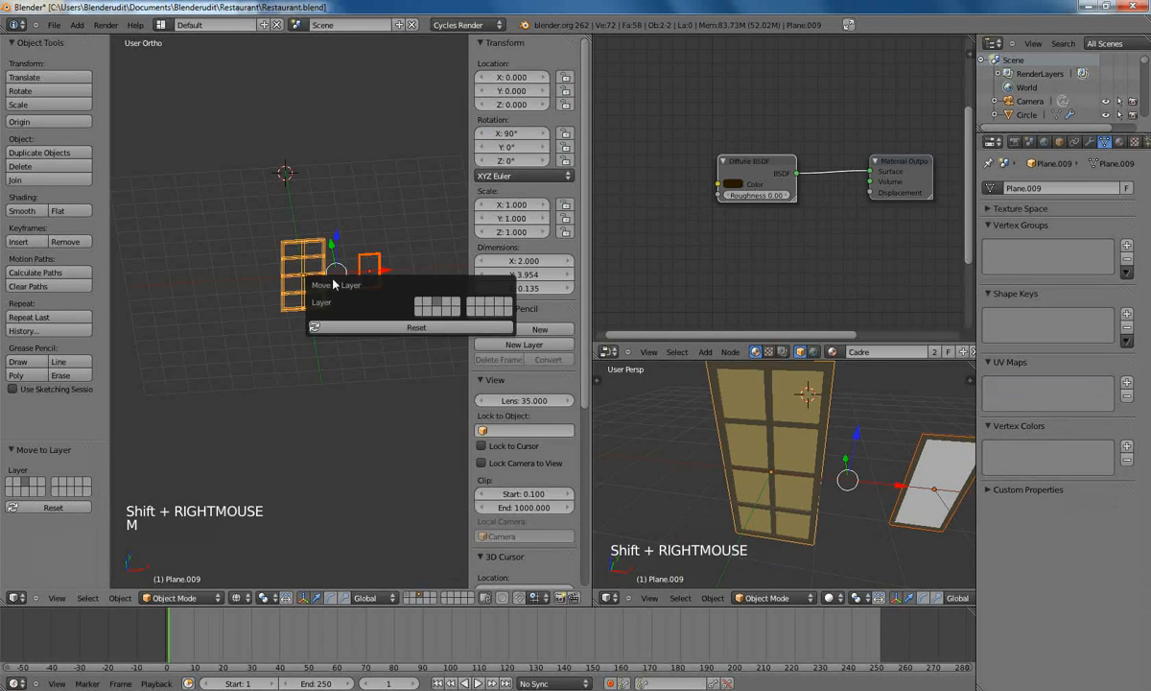
pyautogui.click(419, 305)
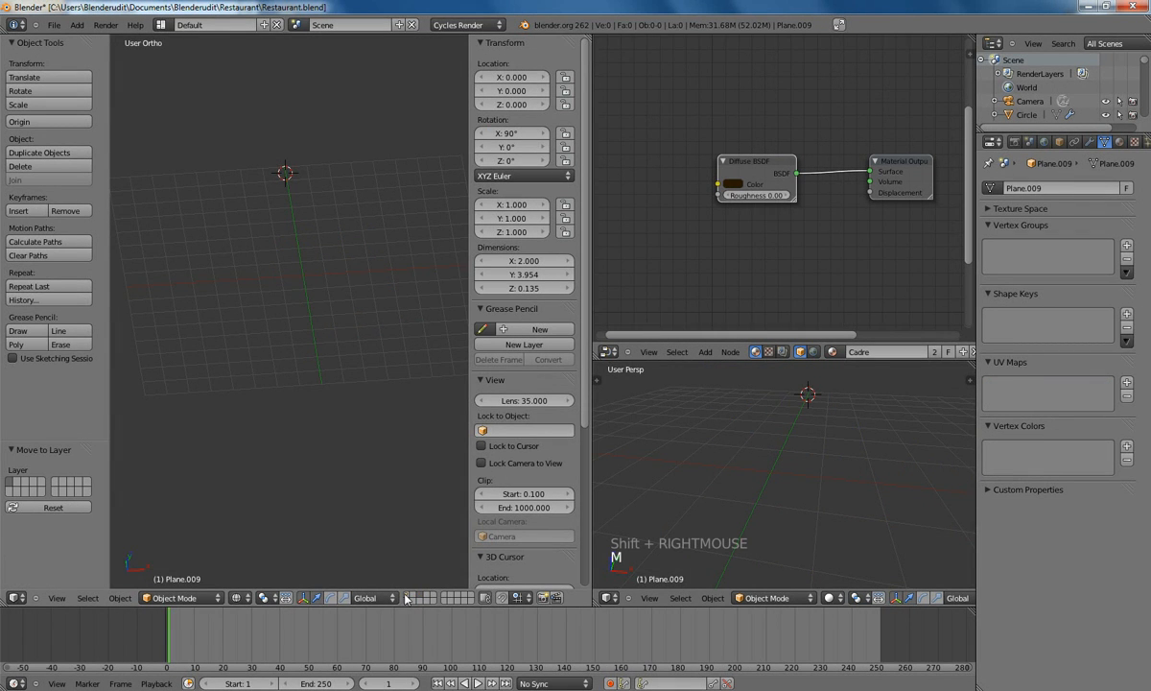
pyautogui.click(404, 596)
# Step: Move the window and picture frame onto the room's back wall, placing the window at about X -5.009, Y 17.779
pyautogui.press('KP_7')
pyautogui.keyDown('shift'); pyautogui.moveTo(303, 277); pyautogui.dragTo(401, 506, button='middle'); pyautogui.keyUp('shift')
pyautogui.press('g')
pyautogui.click(299, 170)
pyautogui.keyDown('shift'); pyautogui.moveTo(299, 169); pyautogui.dragTo(334, 424, button='middle'); pyautogui.keyUp('shift')
pyautogui.scroll(4, 334, 424)
pyautogui.keyDown('shift'); pyautogui.moveTo(326, 378); pyautogui.dragTo(357, 394, button='middle'); pyautogui.keyUp('shift')
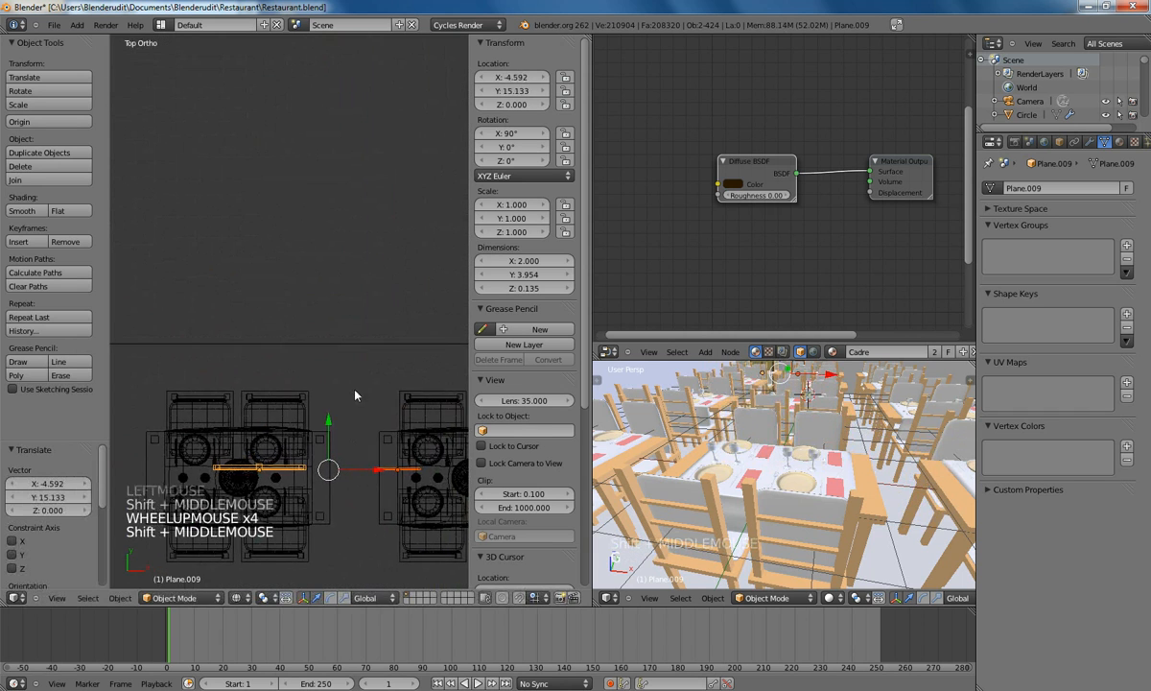
pyautogui.press('g')
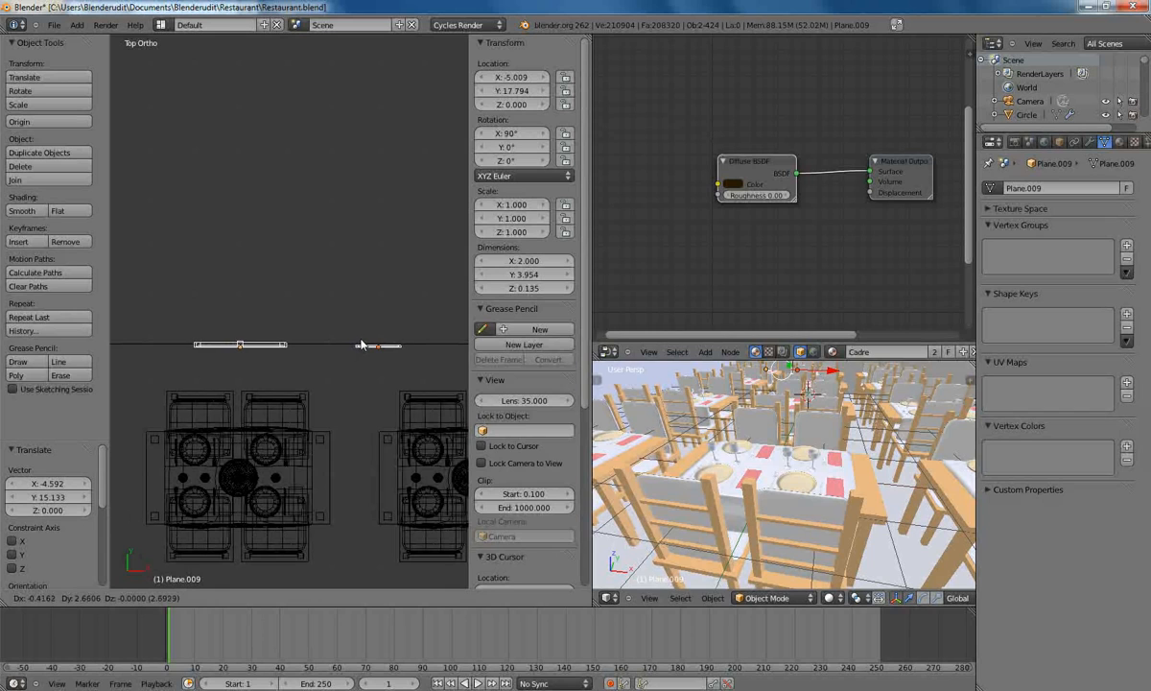
pyautogui.click(362, 345)
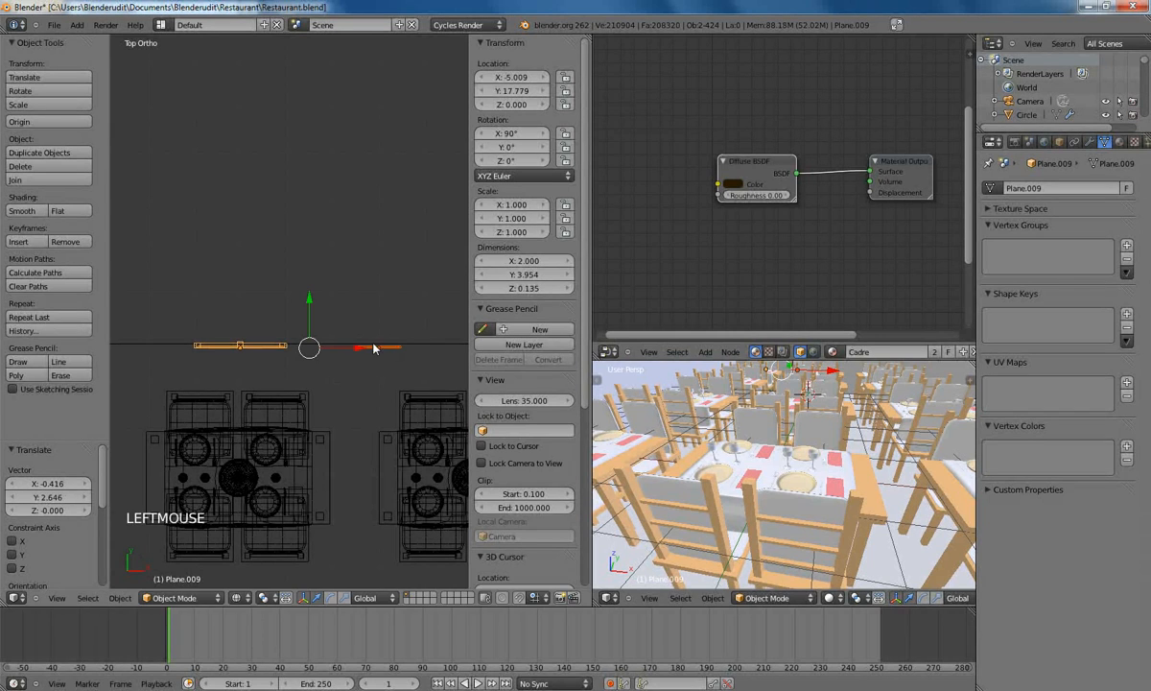
# Step: Adjust the picture frame alone along Y and X to about X -2.507, Y 17.824, against the back wall
pyautogui.rightClick(378, 351)
pyautogui.press('g')
pyautogui.press('g')
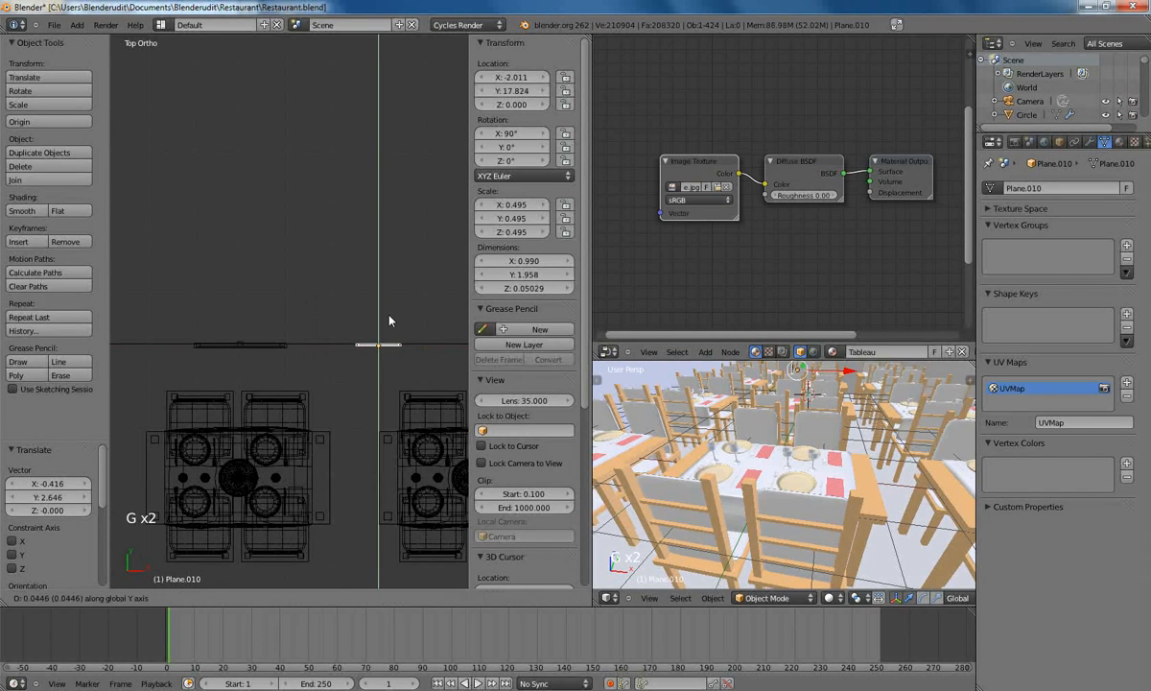
pyautogui.click(386, 355)
pyautogui.scroll(1, 370, 359)
pyautogui.press('g')
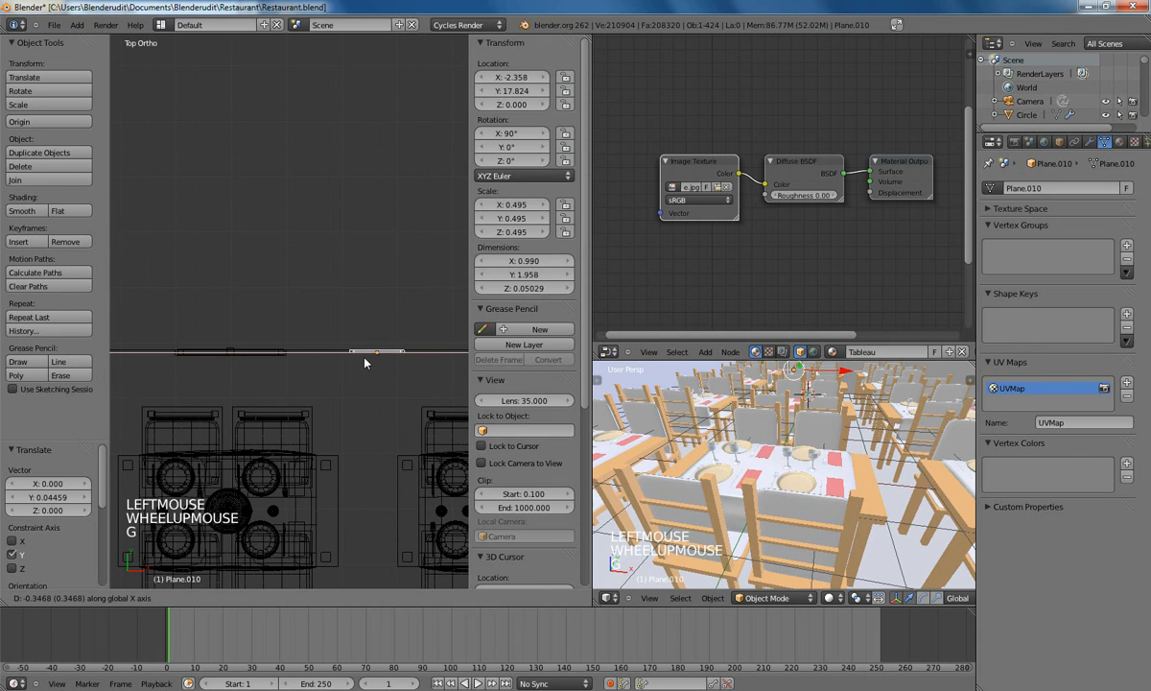
pyautogui.click(342, 391)
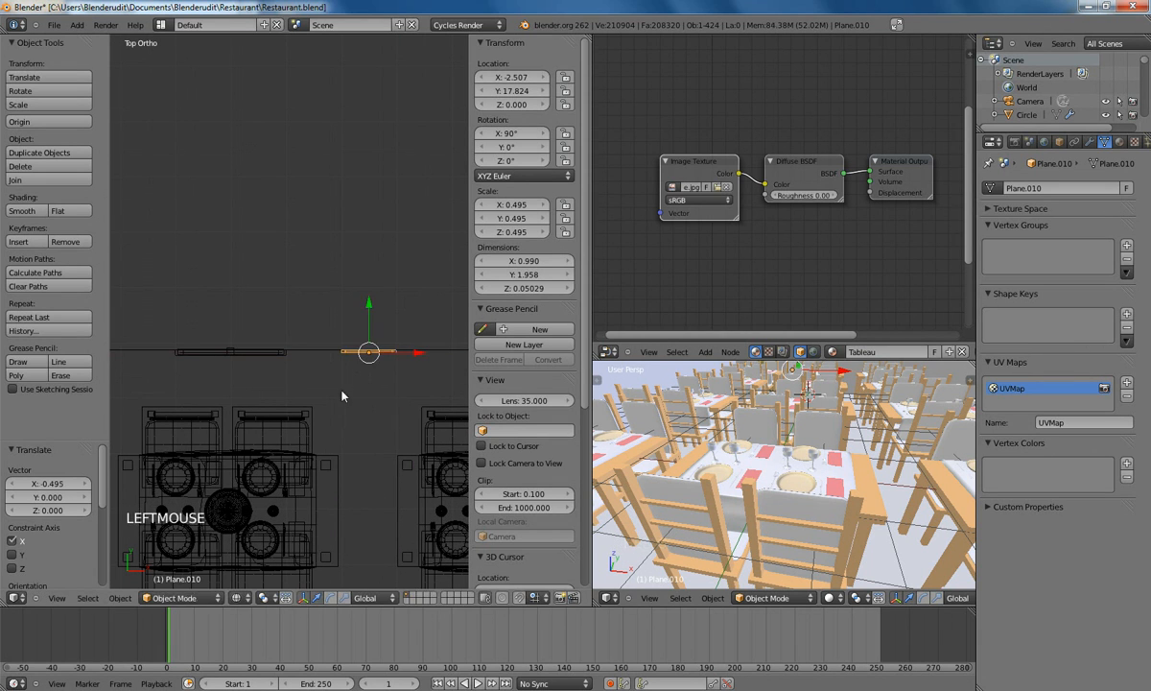
# Step: Raise the window and picture frame together along Z to about 1.969 in the front view, and deselect them
pyautogui.moveTo(341, 394); pyautogui.dragTo(346, 384, button='middle')
pyautogui.press('KP_1')
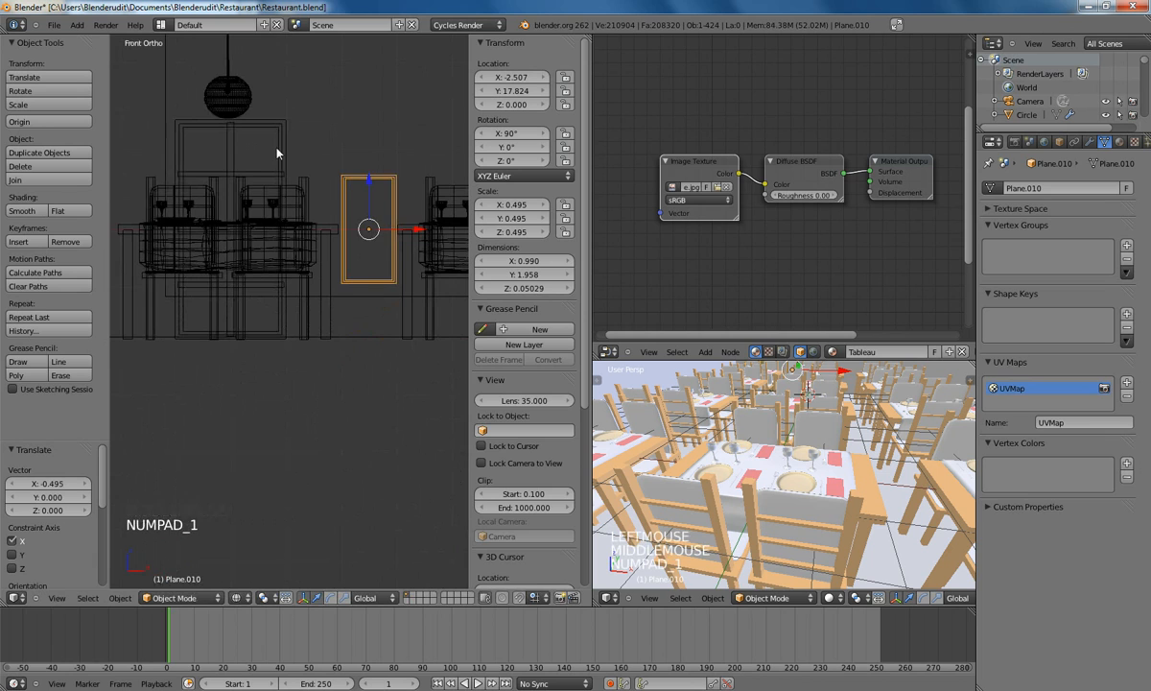
pyautogui.keyDown('shift'); pyautogui.rightClick(277, 149); pyautogui.keyUp('shift')
pyautogui.keyDown('shift'); pyautogui.moveTo(362, 311); pyautogui.dragTo(359, 407, button='middle'); pyautogui.keyUp('shift')
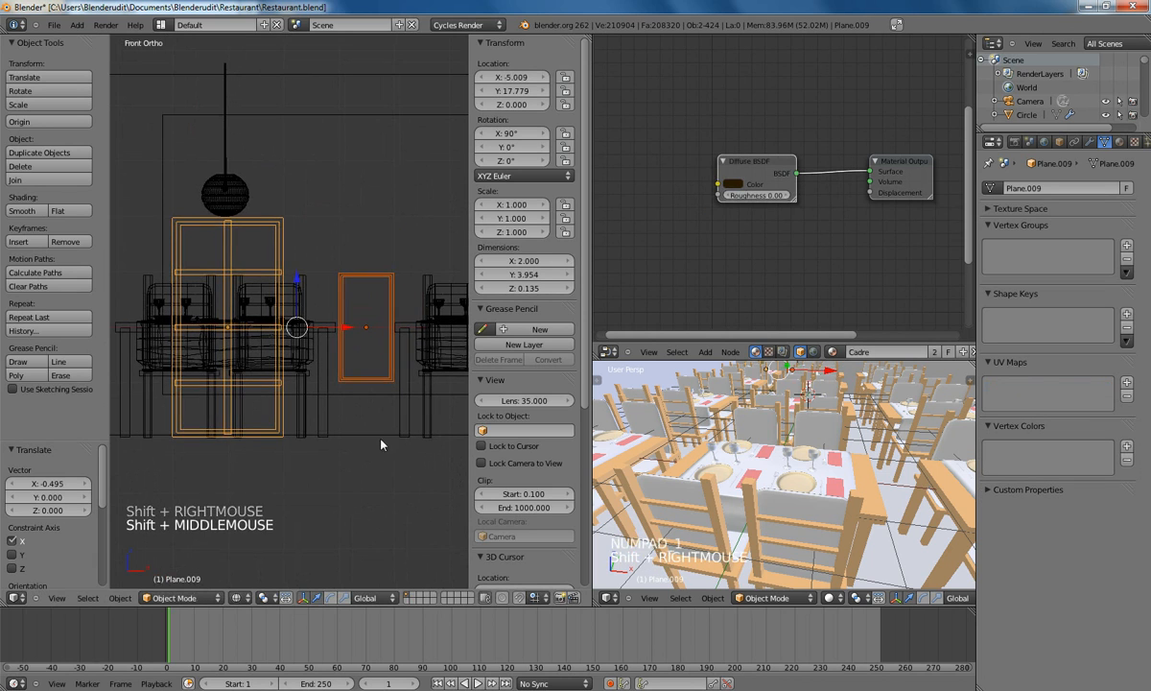
pyautogui.press('g')
pyautogui.press('z')
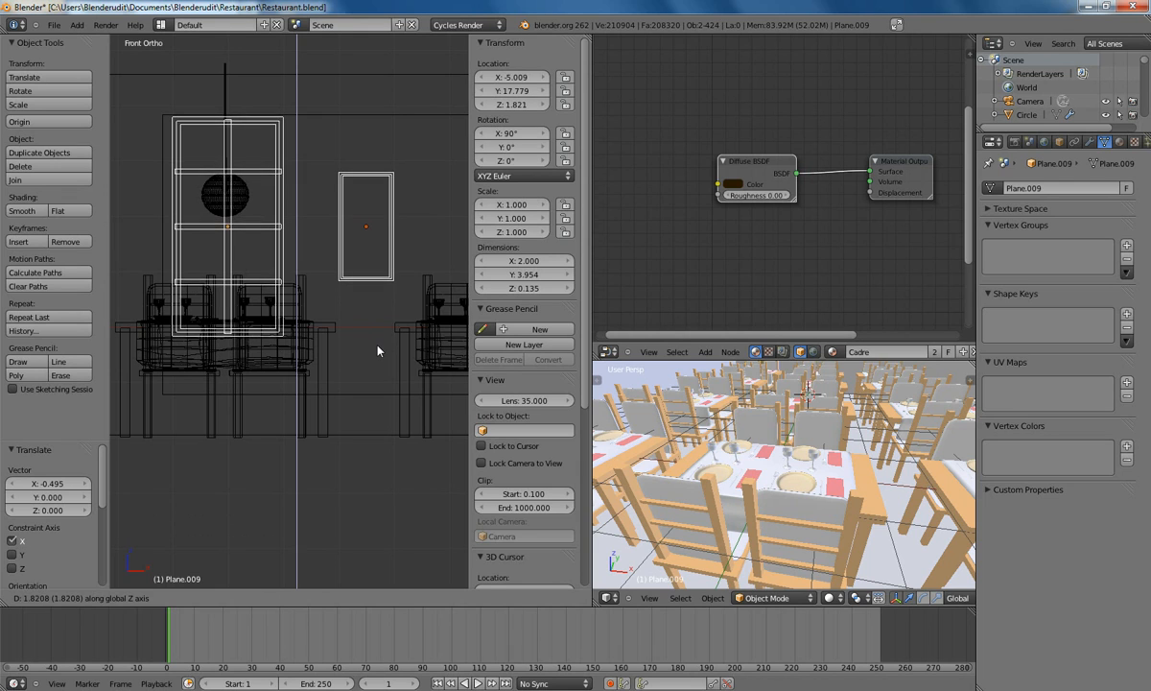
pyautogui.click(369, 335)
pyautogui.press('g')
pyautogui.press('z')
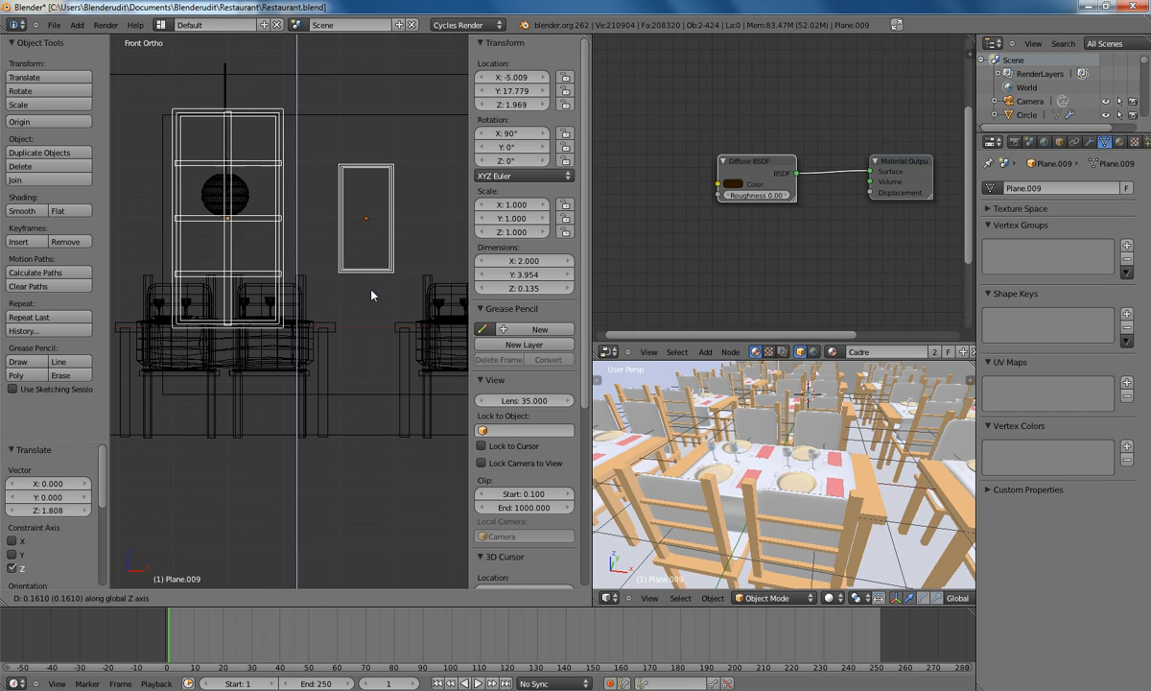
pyautogui.click(329, 303)
pyautogui.press('a')
# Step: Check the window and picture frame on the back wall in perspective, and return to the wireframe top view
pyautogui.moveTo(314, 234); pyautogui.dragTo(337, 304, button='middle')
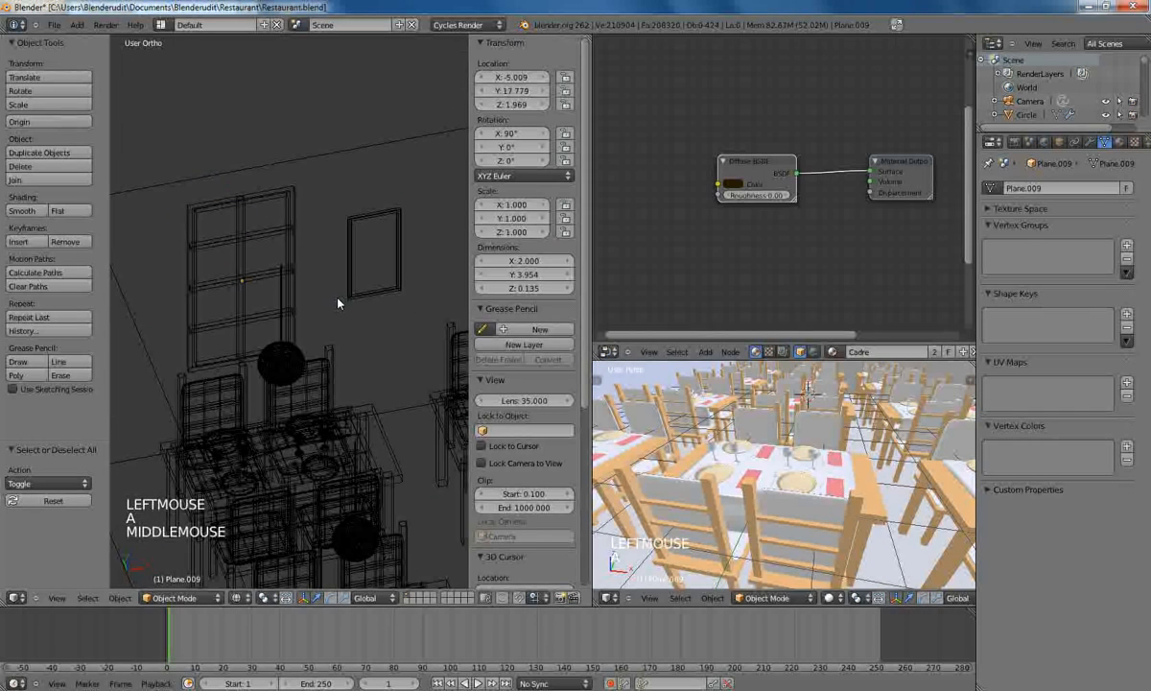
pyautogui.press('KP_5')
pyautogui.hotkey('shift', 'z')
pyautogui.moveTo(303, 260)
pyautogui.mouseDown(button='middle')
pyautogui.moveTo(291, 260)
pyautogui.moveTo(314, 272)
pyautogui.mouseUp(button='middle')
pyautogui.press('KP_7')
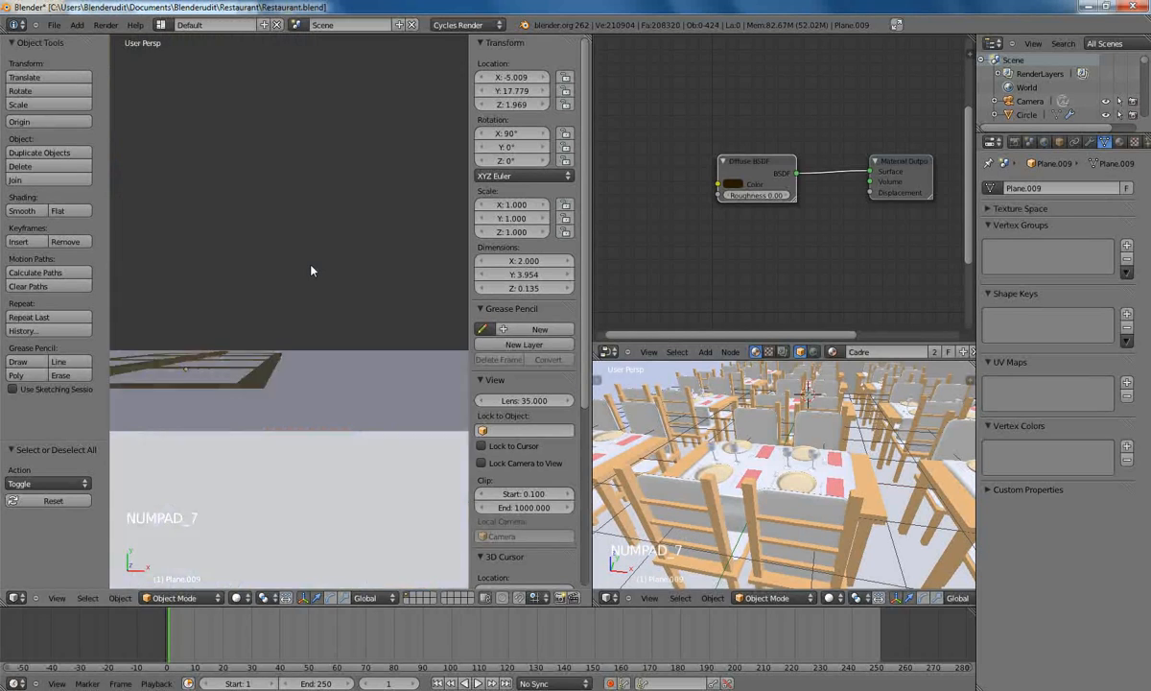
pyautogui.press('z')
pyautogui.press('KP_5')
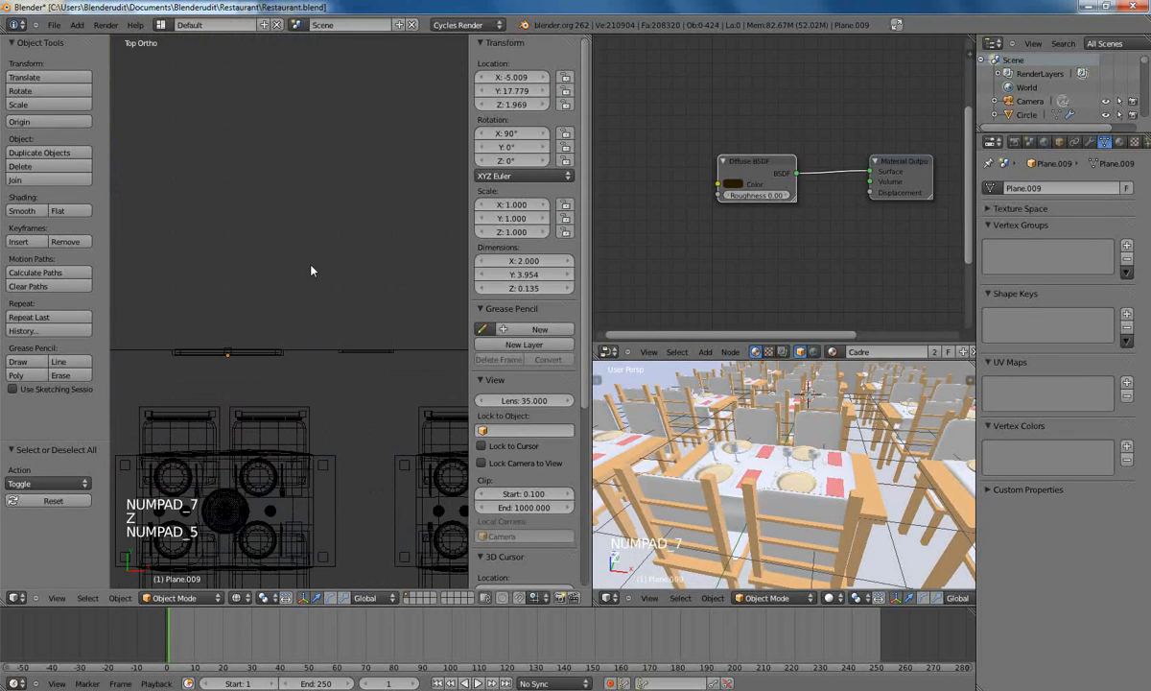
# Step: Duplicate the picture frame about -4.942 along X to the other side of the window
pyautogui.rightClick(343, 354)
pyautogui.keyDown('shift'); pyautogui.moveTo(298, 326); pyautogui.dragTo(390, 314, button='middle'); pyautogui.keyUp('shift')
pyautogui.hotkey('shift', 'd')
pyautogui.hotkey('shift', 'd')
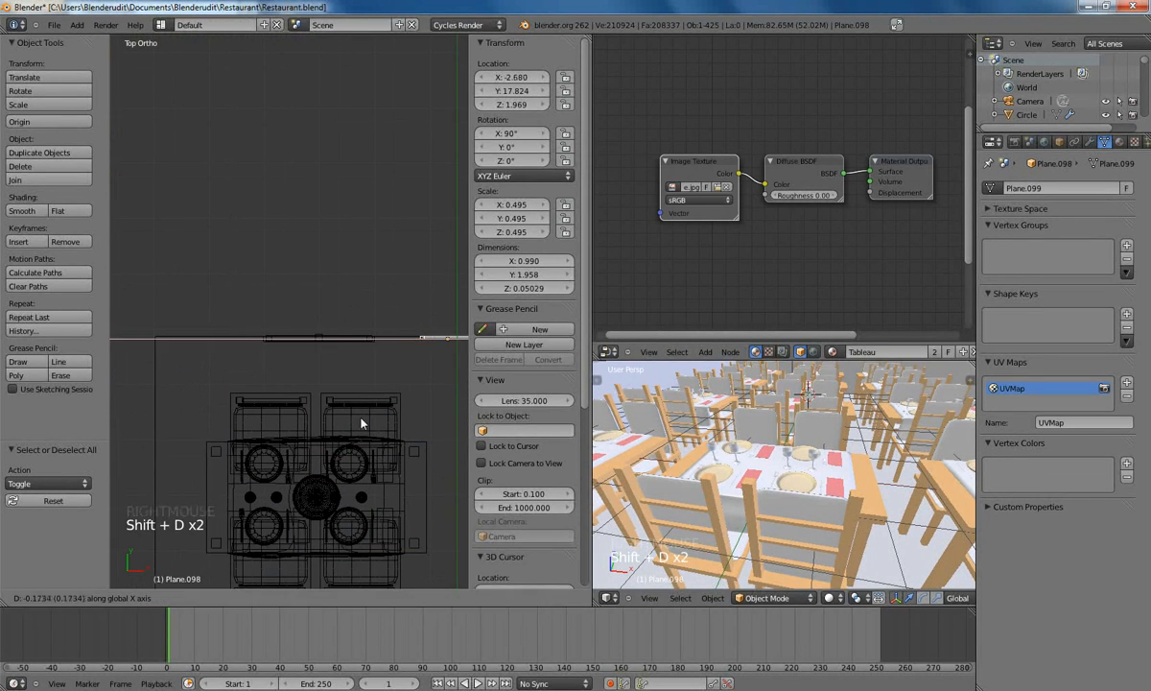
pyautogui.click(126, 423)
# Step: Try duplicating the window with the leftmost picture frame about 2.979 along X, and delete the copies
pyautogui.scroll(3, 258, 323)
pyautogui.scroll(-2, 257, 323)
pyautogui.keyDown('shift'); pyautogui.rightClick(299, 343); pyautogui.keyUp('shift')
pyautogui.keyDown('shift'); pyautogui.moveTo(288, 372); pyautogui.dragTo(176, 350, button='middle'); pyautogui.keyUp('shift')
pyautogui.scroll(-3, 183, 350)
pyautogui.hotkey('shift', 'd')
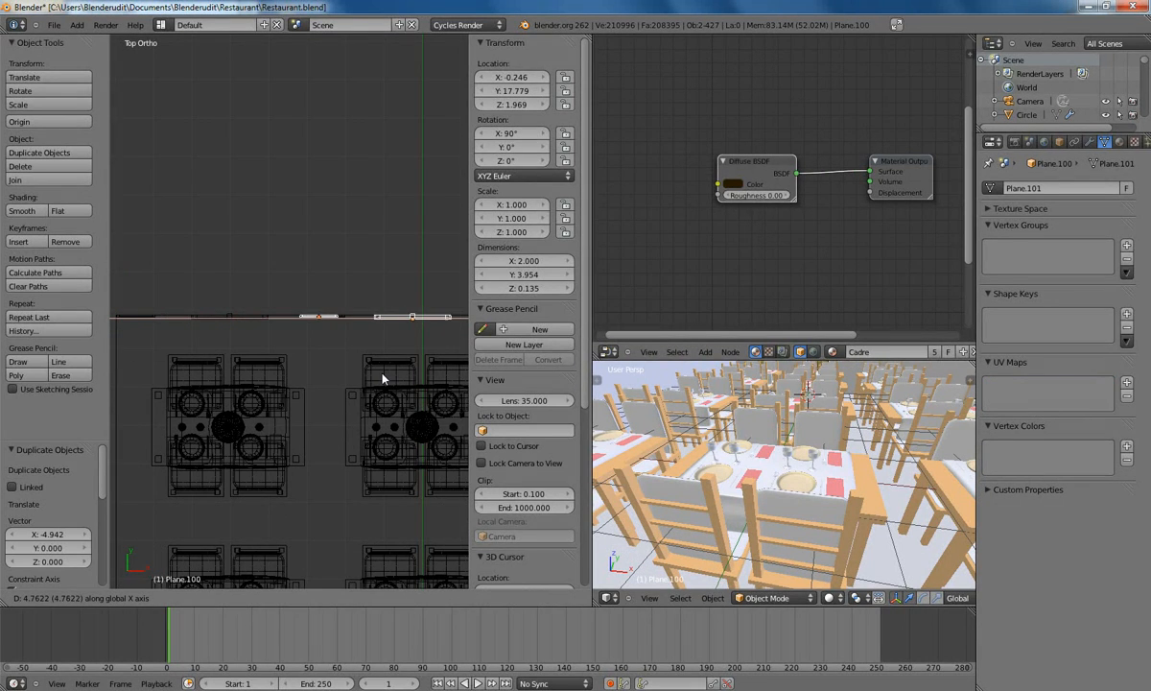
pyautogui.click(321, 376)
pyautogui.press('Delete')
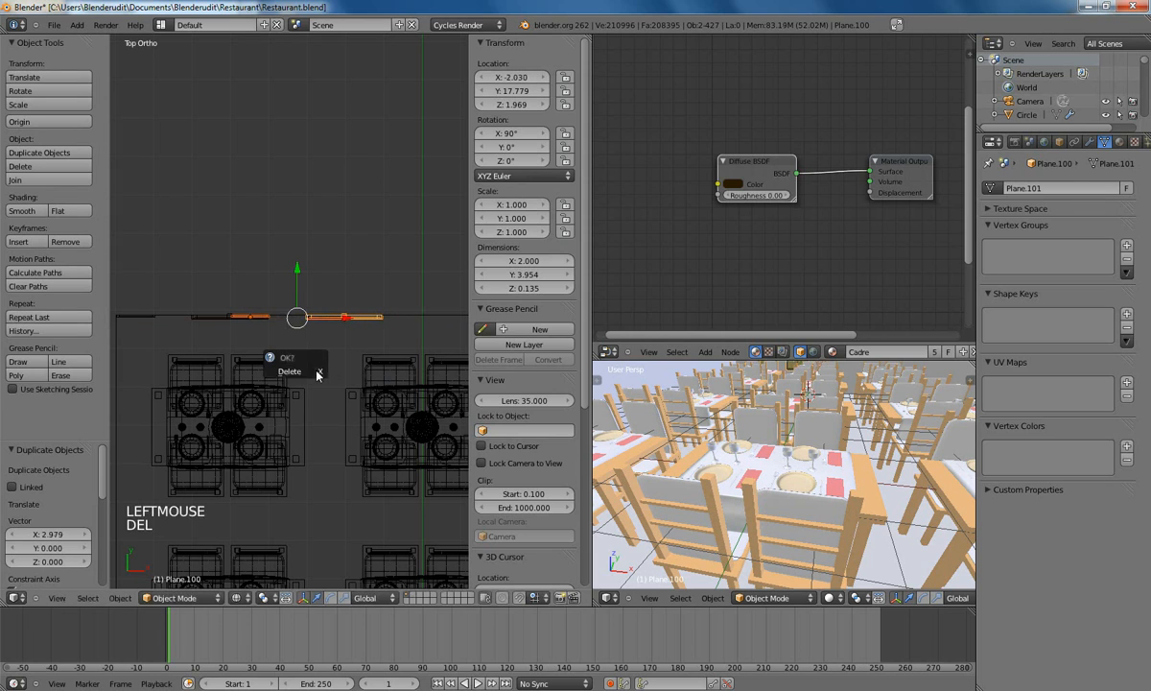
pyautogui.click(316, 376)
# Step: Duplicate the window and the picture frame on its right about 5.012 along X on the back wall
pyautogui.rightClick(300, 324)
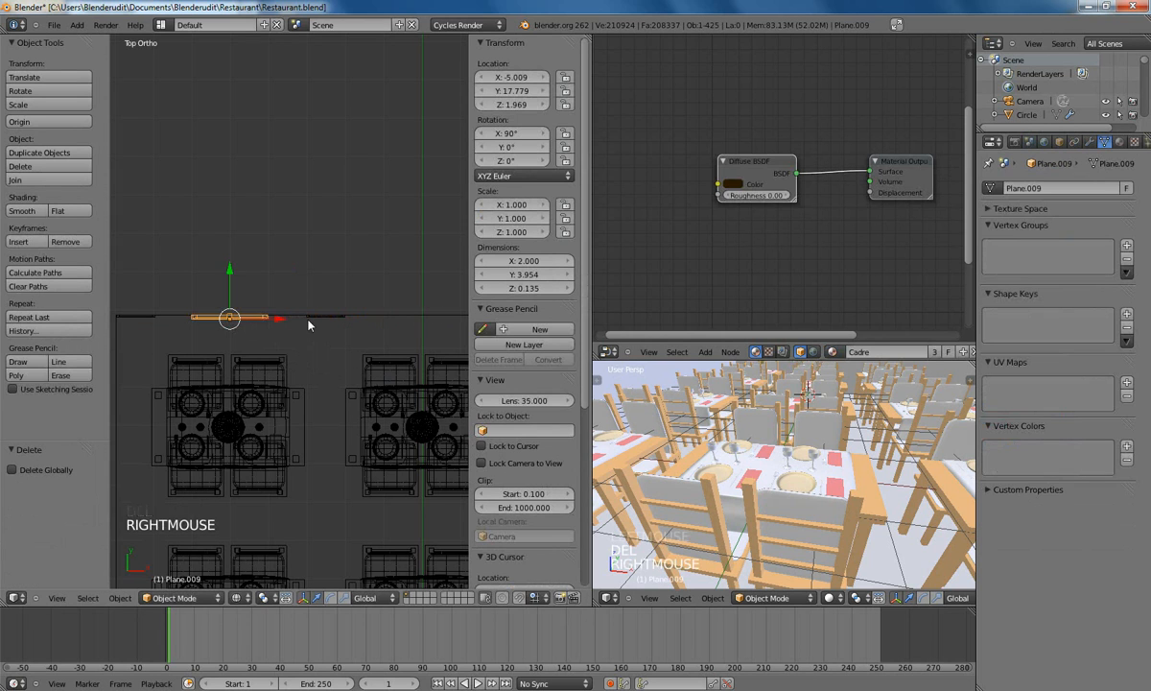
pyautogui.keyDown('shift'); pyautogui.rightClick(312, 323); pyautogui.keyUp('shift')
pyautogui.keyDown('shift'); pyautogui.moveTo(312, 323); pyautogui.dragTo(256, 323, button='middle'); pyautogui.keyUp('shift')
pyautogui.hotkey('shift', 'd')
pyautogui.hotkey('shift', 'd')
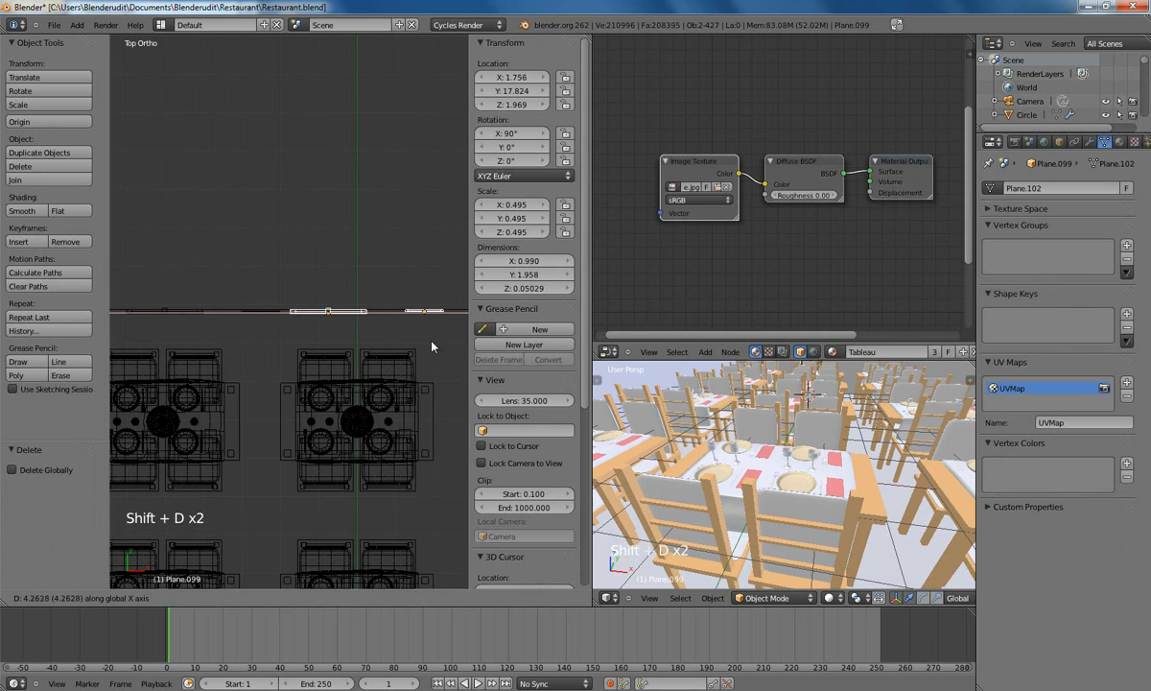
pyautogui.click(447, 348)
# Step: Duplicate the new window and picture frame pair another 4.994 or so along X toward the room's right corner
pyautogui.keyDown('shift'); pyautogui.moveTo(398, 352); pyautogui.dragTo(240, 318, button='middle'); pyautogui.keyUp('shift')
pyautogui.hotkey('shift', 'd')
pyautogui.hotkey('shift', 'd')
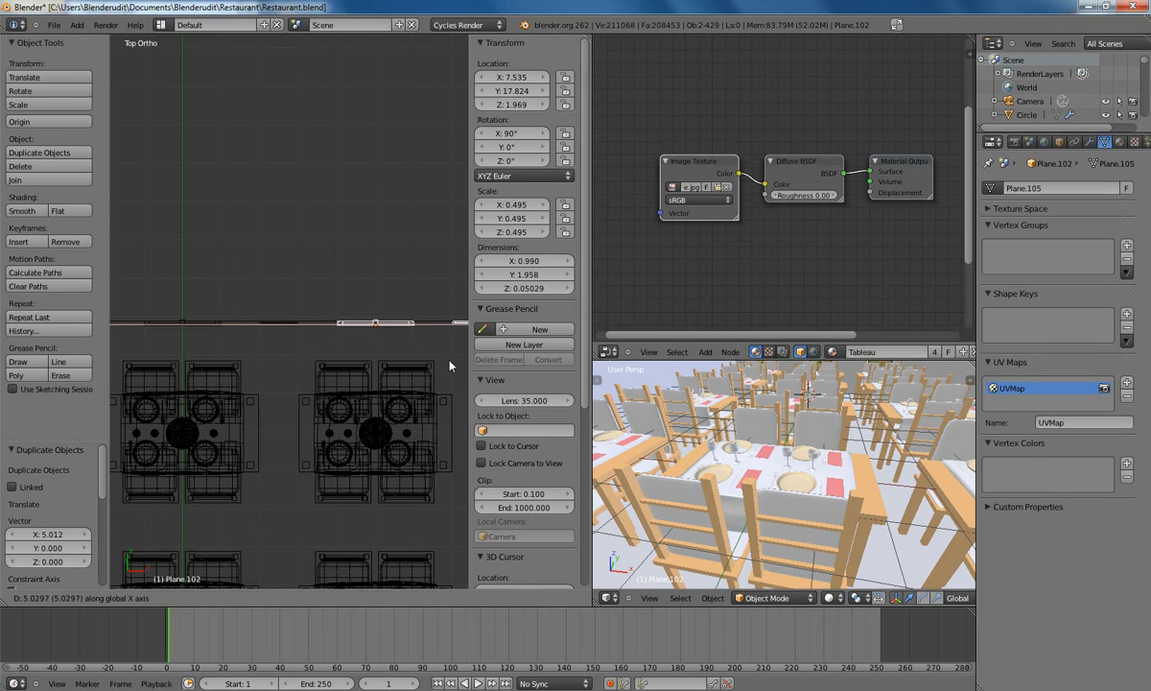
pyautogui.click(435, 367)
pyautogui.keyDown('shift'); pyautogui.moveTo(433, 366); pyautogui.dragTo(191, 356, button='middle'); pyautogui.keyUp('shift')
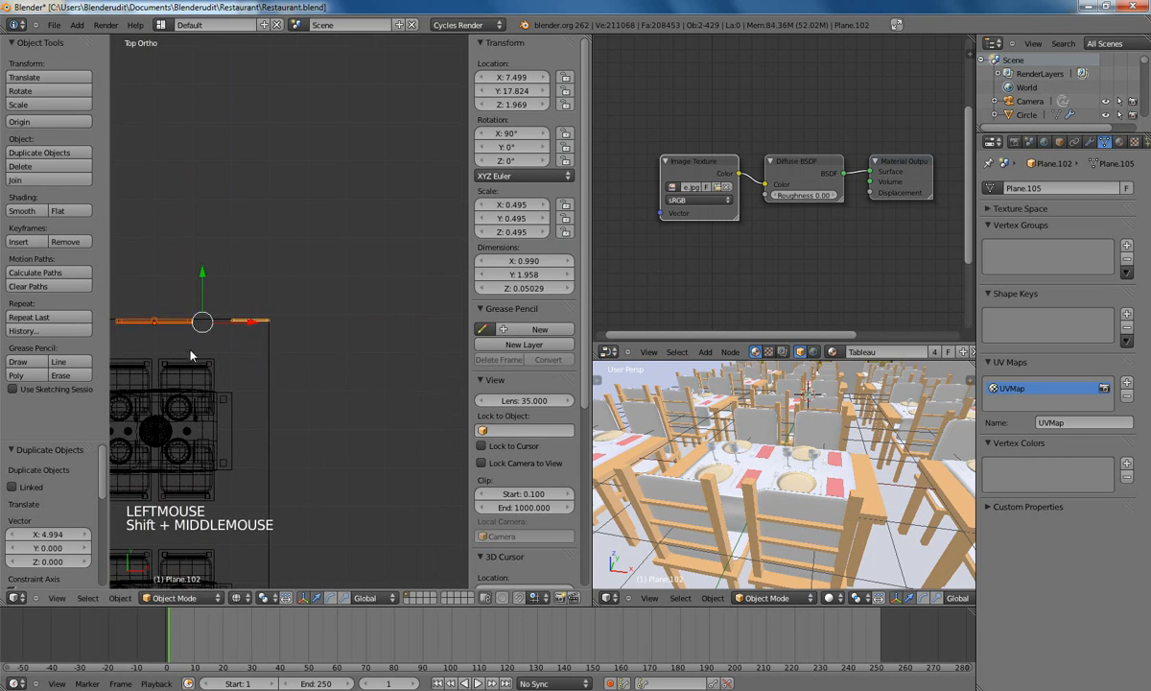
# Step: Move the picture frame in the back wall's right corner along X to about 7.465 and deselect it
pyautogui.rightClick(268, 331)
pyautogui.scroll(4, 336, 267)
pyautogui.press('g')
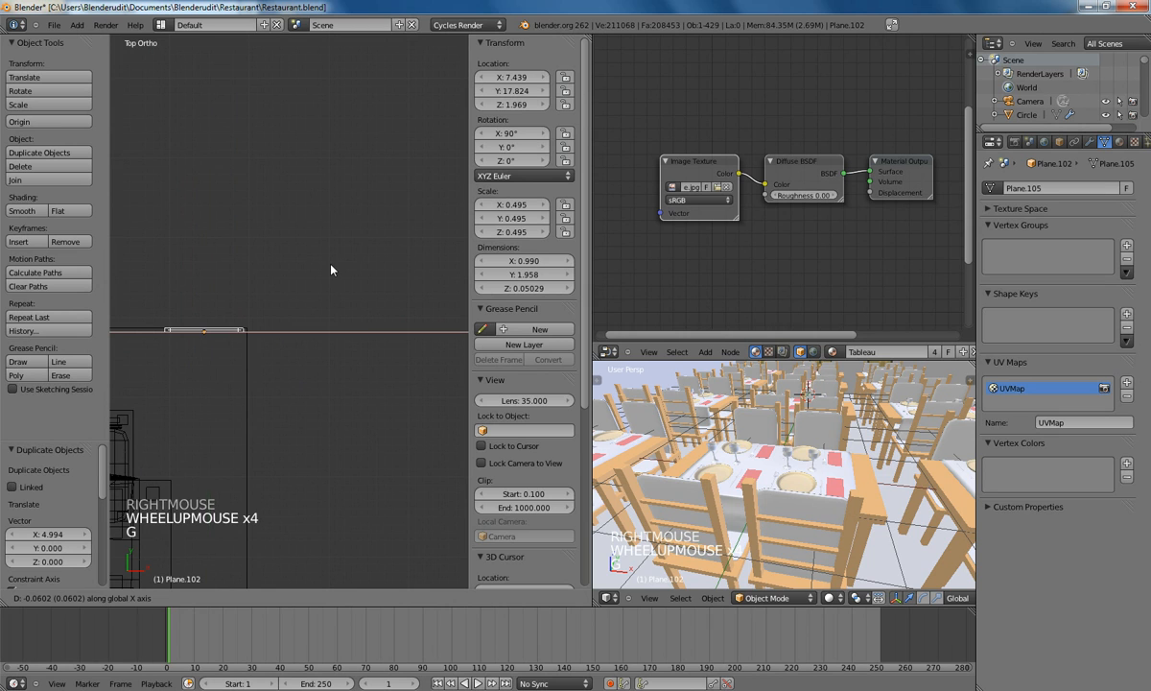
pyautogui.click(335, 267)
pyautogui.press('a')
pyautogui.scroll(-5, 179, 360)
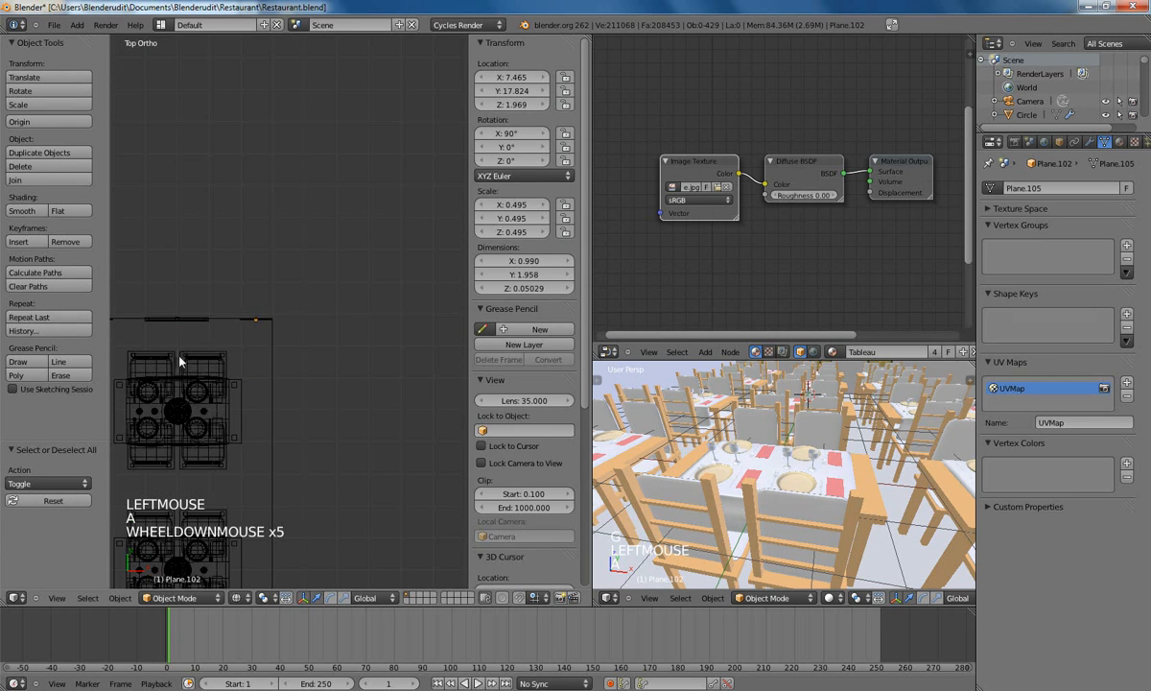
# Step: Examine the decorated back wall in solid perspective, and look over the whole room in the wireframe top view
pyautogui.keyDown('shift'); pyautogui.moveTo(179, 360); pyautogui.dragTo(403, 306, button='middle'); pyautogui.keyUp('shift')
pyautogui.moveTo(322, 327)
pyautogui.keyDown('shift'); pyautogui.mouseDown(button='middle')
pyautogui.moveTo(355, 253)
pyautogui.moveTo(309, 255)
pyautogui.moveTo(353, 274)
pyautogui.moveTo(251, 249)
pyautogui.moveTo(196, 260)
pyautogui.moveTo(182, 279)
pyautogui.moveTo(123, 272)
pyautogui.moveTo(231, 272)
pyautogui.mouseUp(button='middle'); pyautogui.keyUp('shift')
pyautogui.press('KP_5')
pyautogui.press('z')
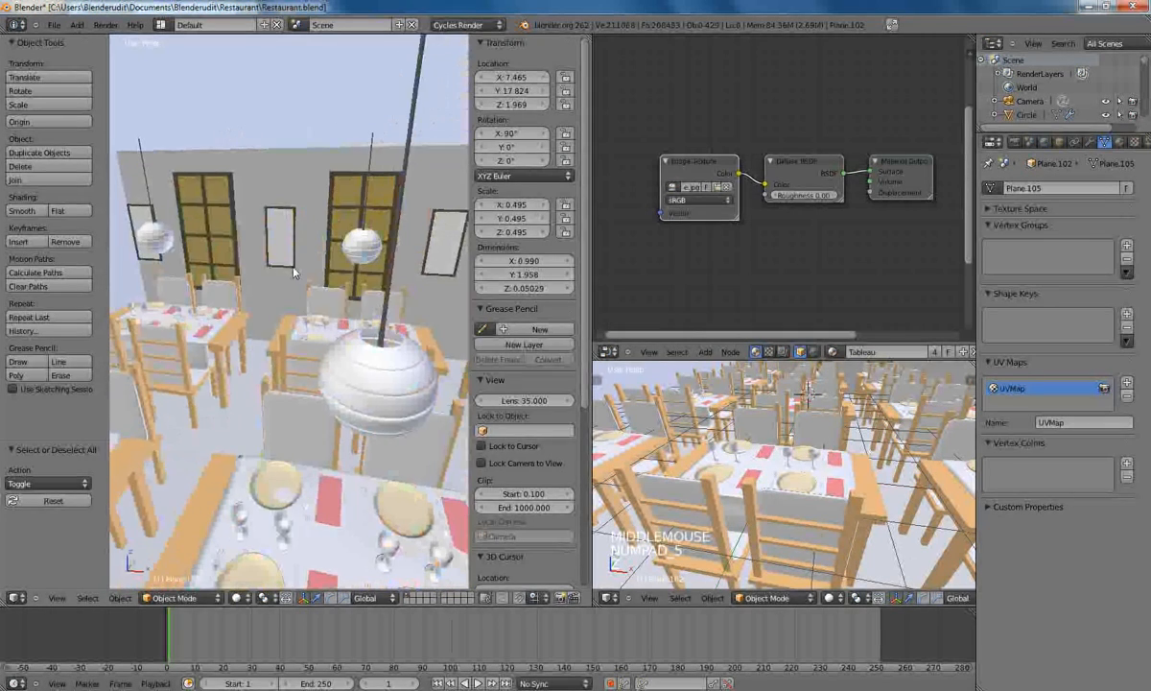
pyautogui.press('KP_7')
pyautogui.press('KP_5')
pyautogui.press('z')
pyautogui.scroll(-2, 293, 272)
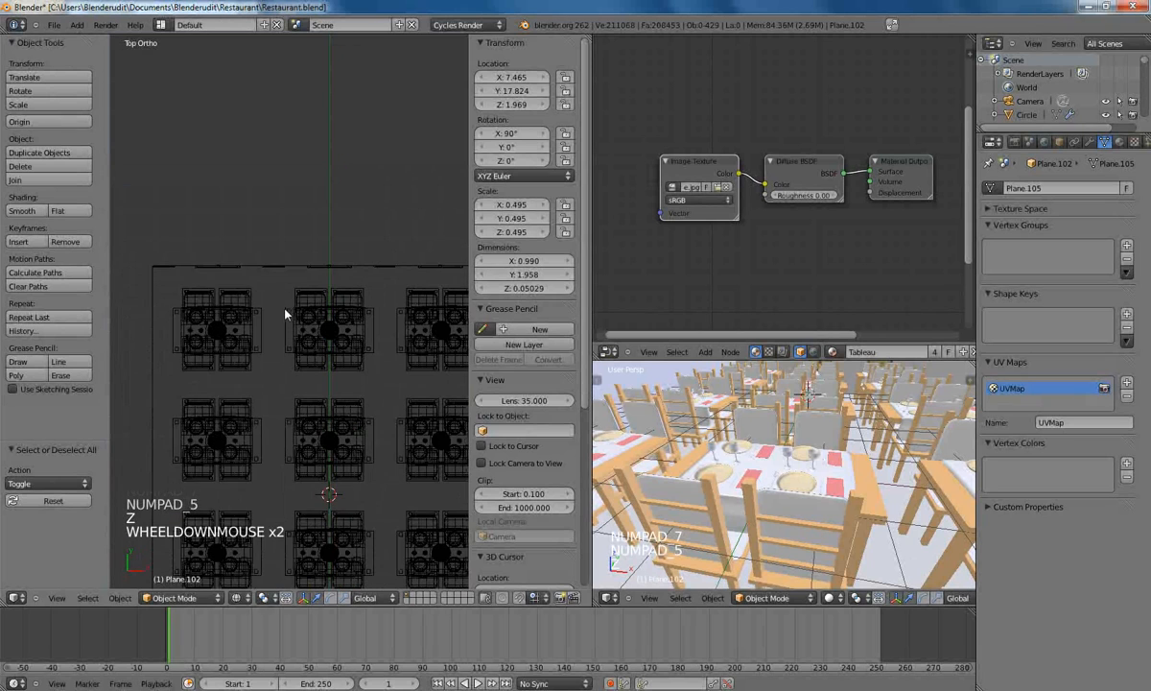
pyautogui.keyDown('shift'); pyautogui.moveTo(204, 290); pyautogui.dragTo(288, 280, button='middle'); pyautogui.keyUp('shift')
pyautogui.scroll(2, 231, 309)
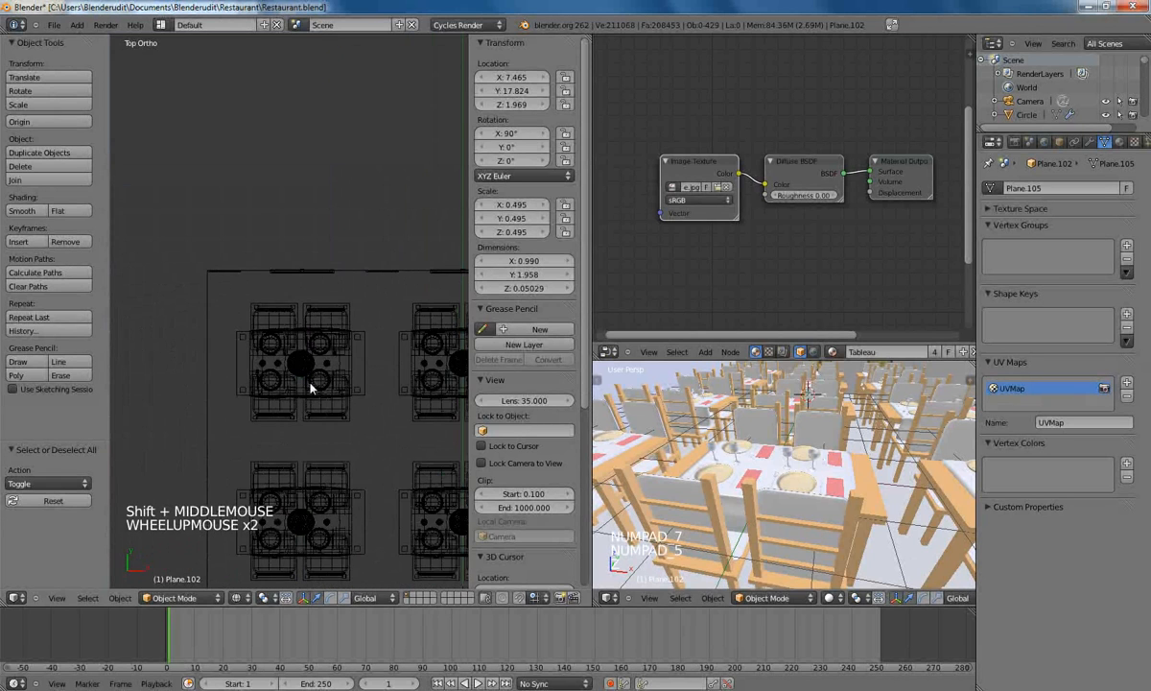
pyautogui.keyDown('shift'); pyautogui.moveTo(310, 387); pyautogui.dragTo(336, 285, button='middle'); pyautogui.keyUp('shift')
pyautogui.scroll(-5, 322, 360)
pyautogui.keyDown('shift'); pyautogui.moveTo(322, 360); pyautogui.dragTo(285, 310, button='middle'); pyautogui.keyUp('shift')
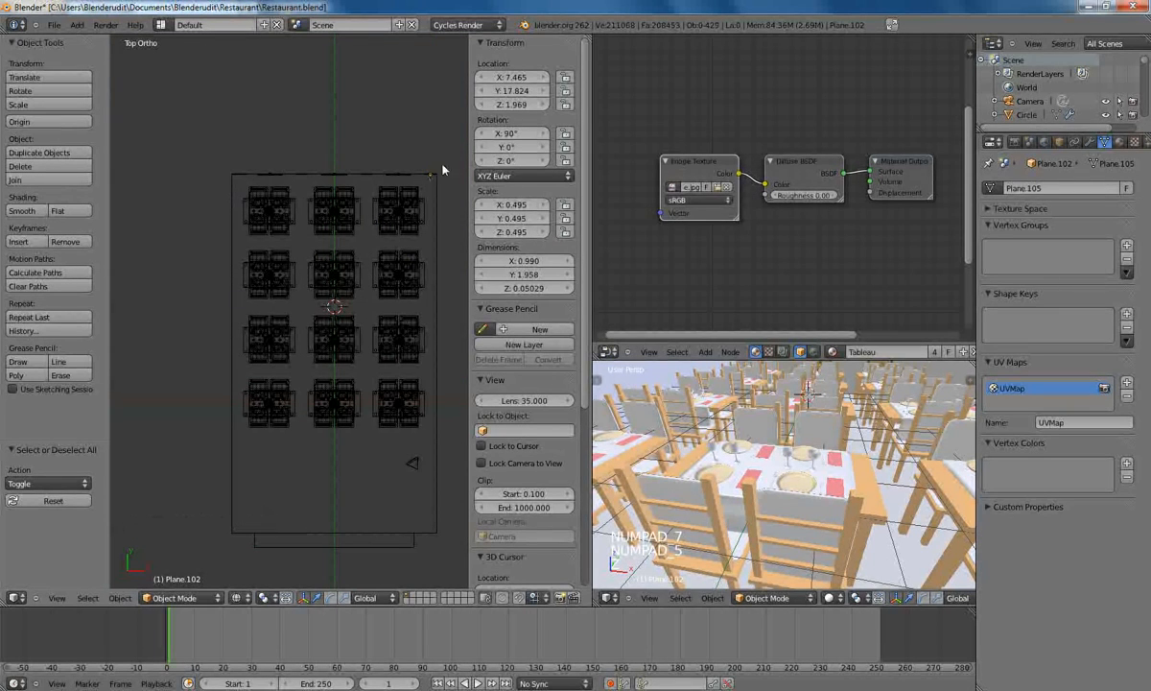
# Step: Duplicate the back wall's leftmost picture frame and window about -0.582 along Y
pyautogui.keyDown('shift'); pyautogui.moveTo(305, 137); pyautogui.dragTo(313, 291, button='middle'); pyautogui.keyUp('shift')
pyautogui.scroll(5, 368, 331)
pyautogui.scroll(1, 317, 334)
pyautogui.scroll(2, 318, 334)
pyautogui.rightClick(244, 309)
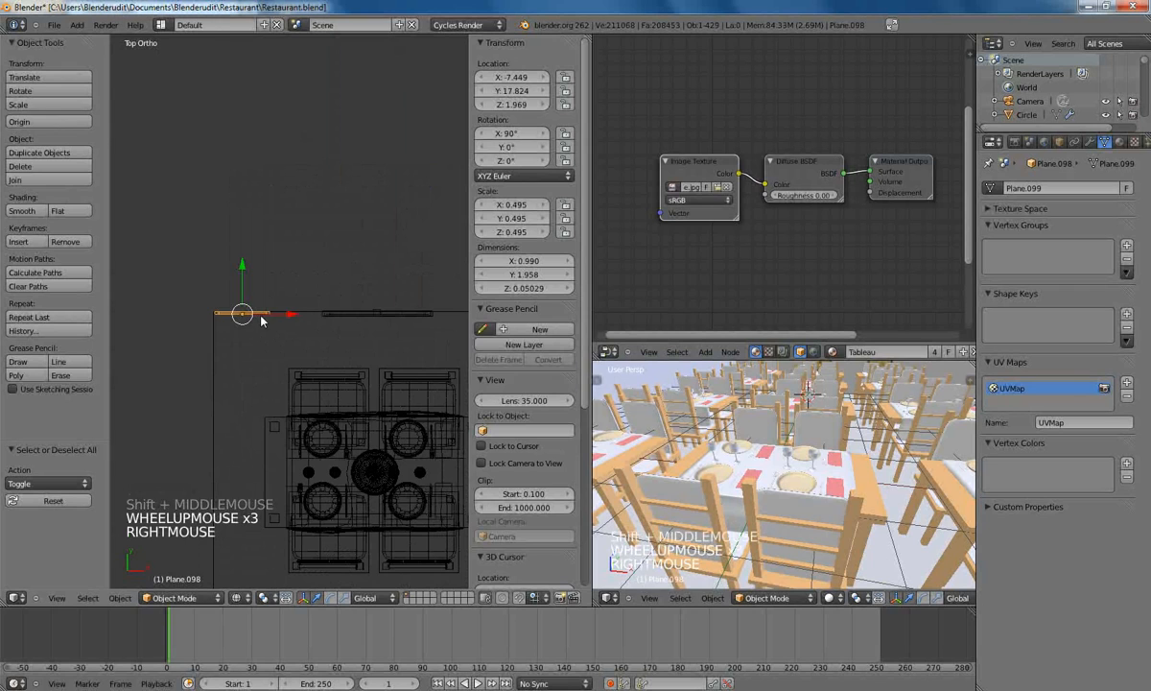
pyautogui.keyDown('shift'); pyautogui.rightClick(365, 316); pyautogui.keyUp('shift')
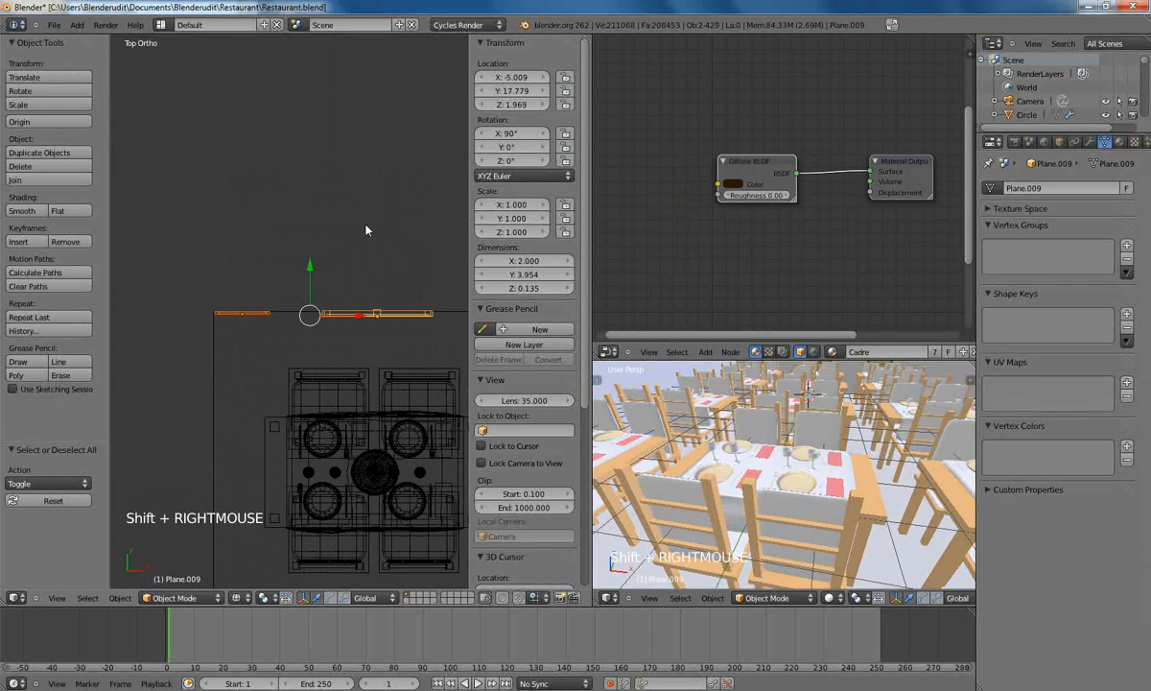
pyautogui.hotkey('shift', 'd')
pyautogui.press('y')
pyautogui.click(366, 261)
# Step: Set the Z rotation of both the duplicated picture frame and the duplicated window to 90°
pyautogui.rightClick(242, 345)
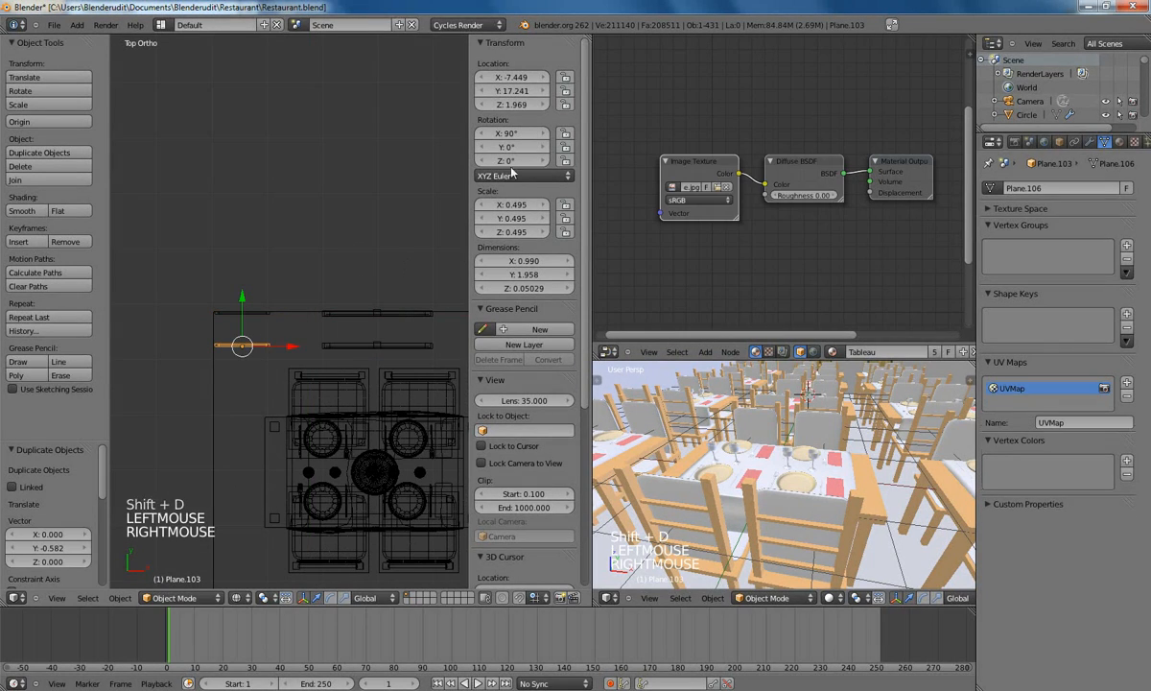
pyautogui.click(506, 160)
pyautogui.write('90')
pyautogui.press('Return')
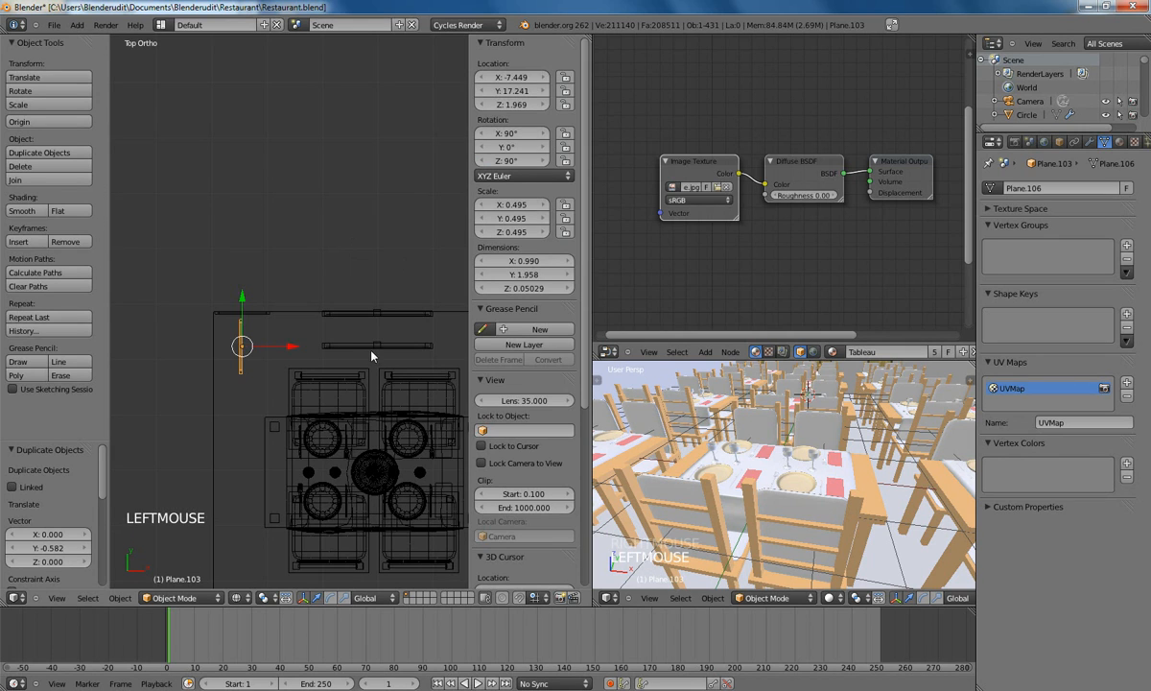
pyautogui.rightClick(372, 347)
pyautogui.click(499, 160)
pyautogui.write('90')
pyautogui.press('Return')
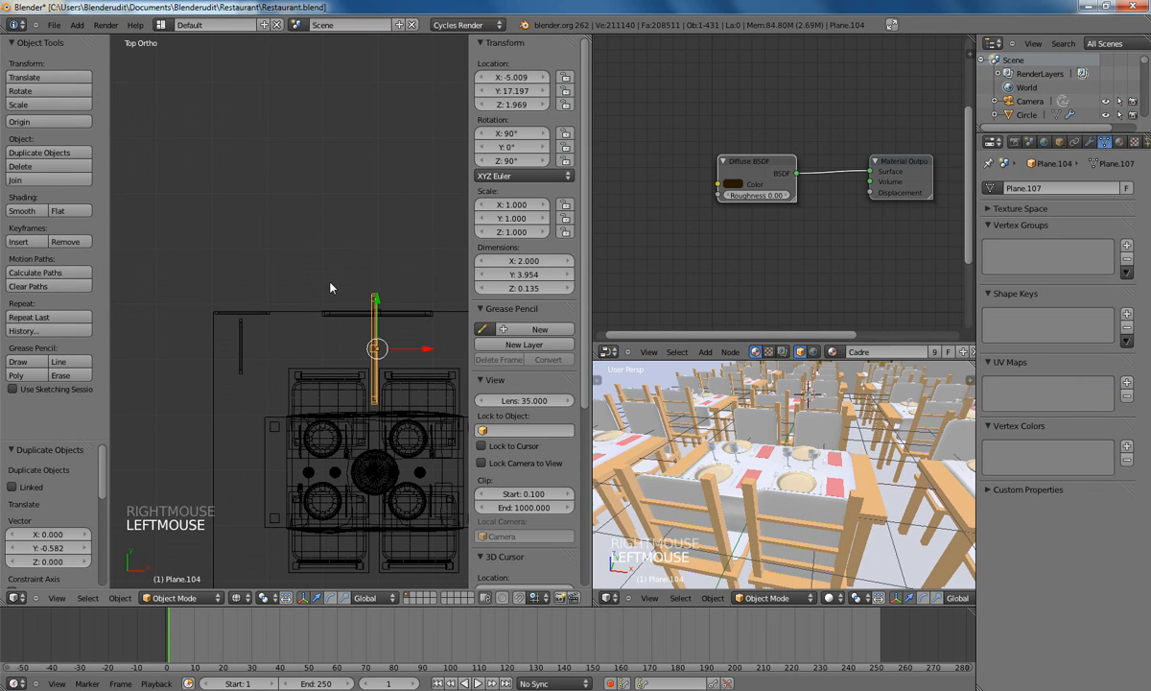
# Step: Move the rotated picture frame about -0.699 along X and 0.09 along Y, toward the left wall
pyautogui.rightClick(241, 347)
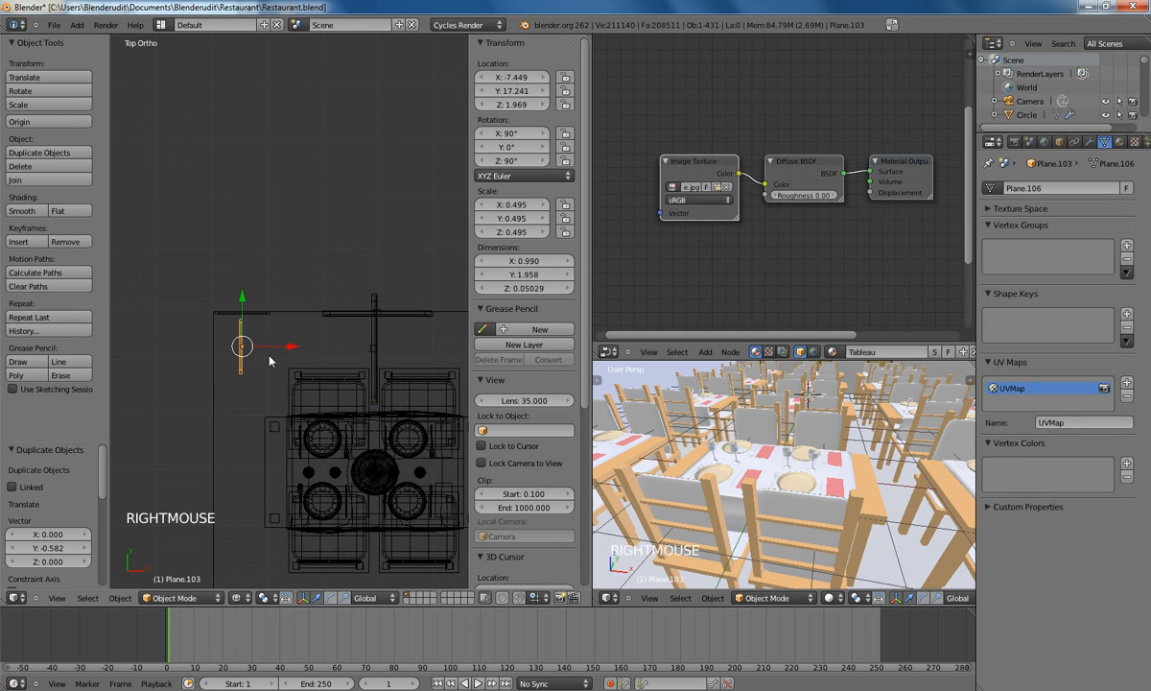
pyautogui.scroll(4, 285, 346)
pyautogui.press('g')
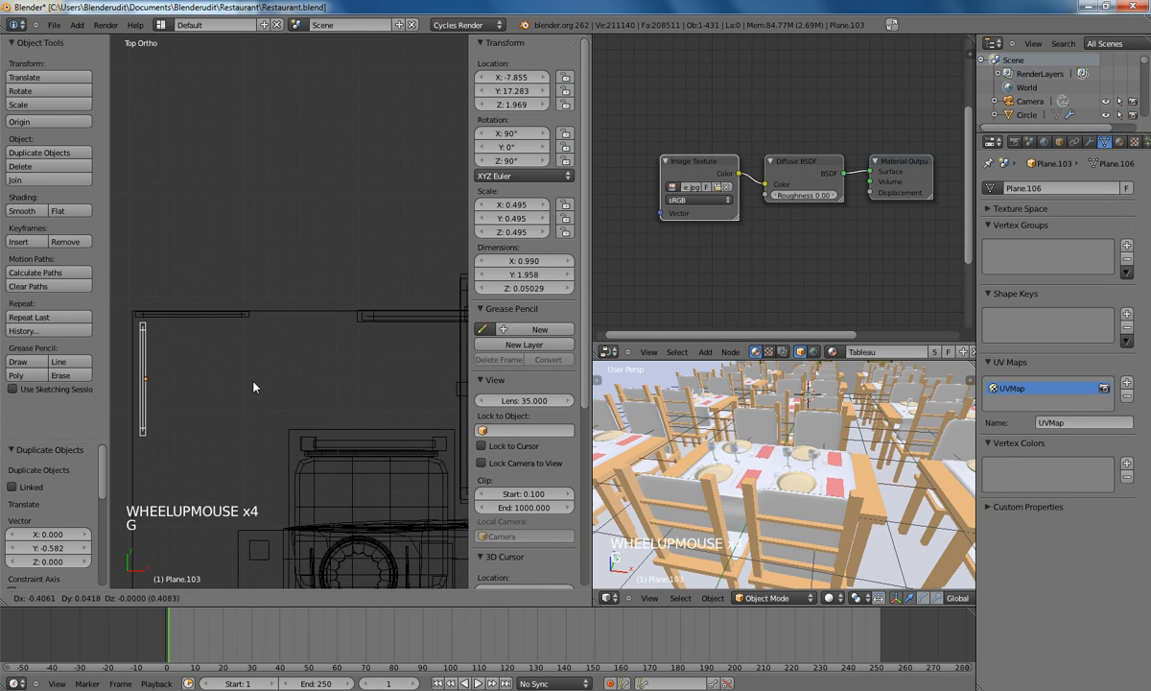
pyautogui.click(226, 381)
pyautogui.scroll(-4, 227, 381)
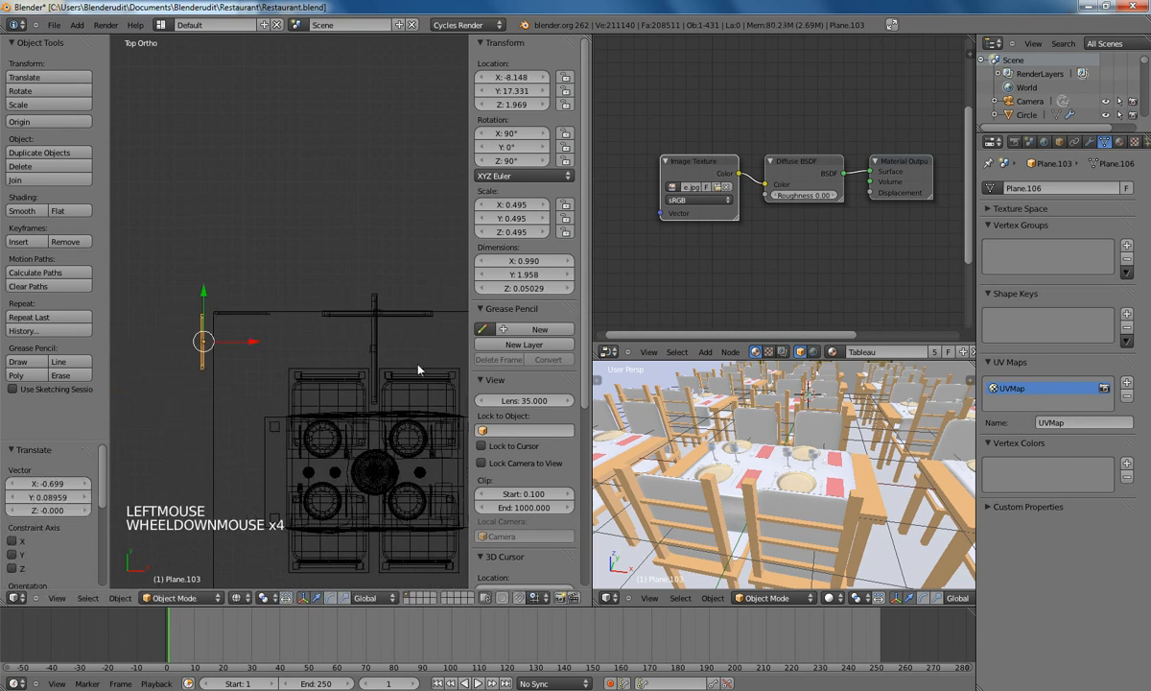
# Step: Move the rotated window onto the left wall, at about X -7.882 and Y 15.017
pyautogui.rightClick(375, 354)
pyautogui.press('g')
pyautogui.press('g')
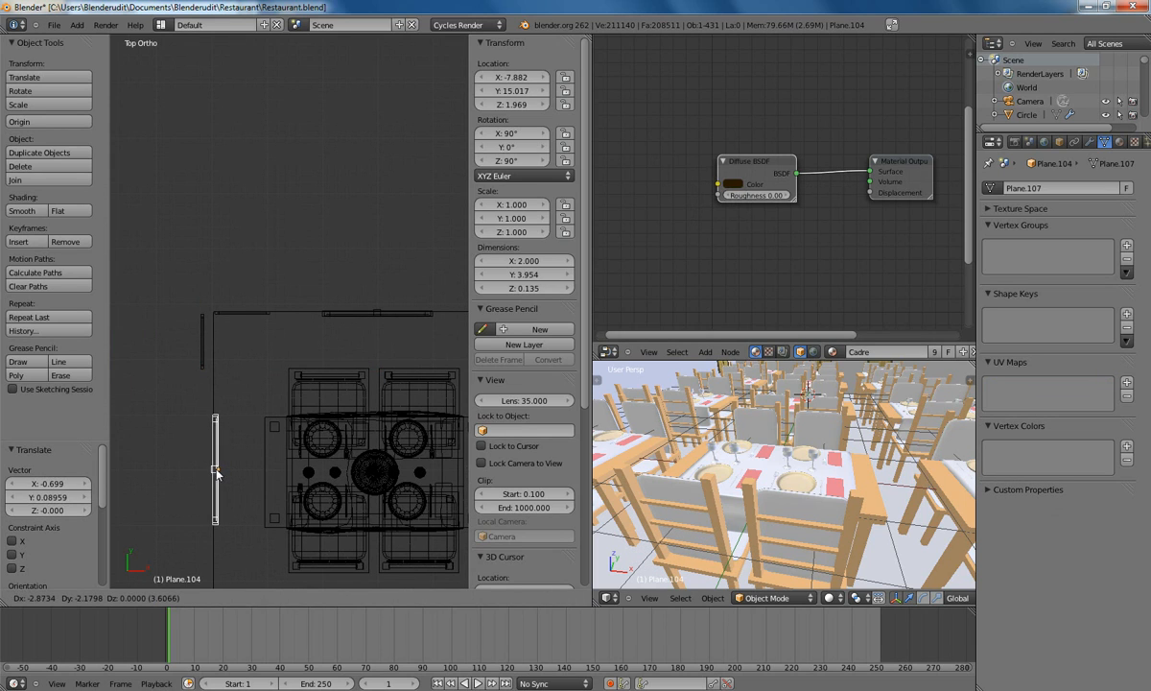
pyautogui.click(217, 472)
# Step: Align the rotated picture frame with the left wall near the back corner, at about X -7.920 and Y 17.207
pyautogui.rightClick(199, 347)
pyautogui.press('g')
pyautogui.press('g')
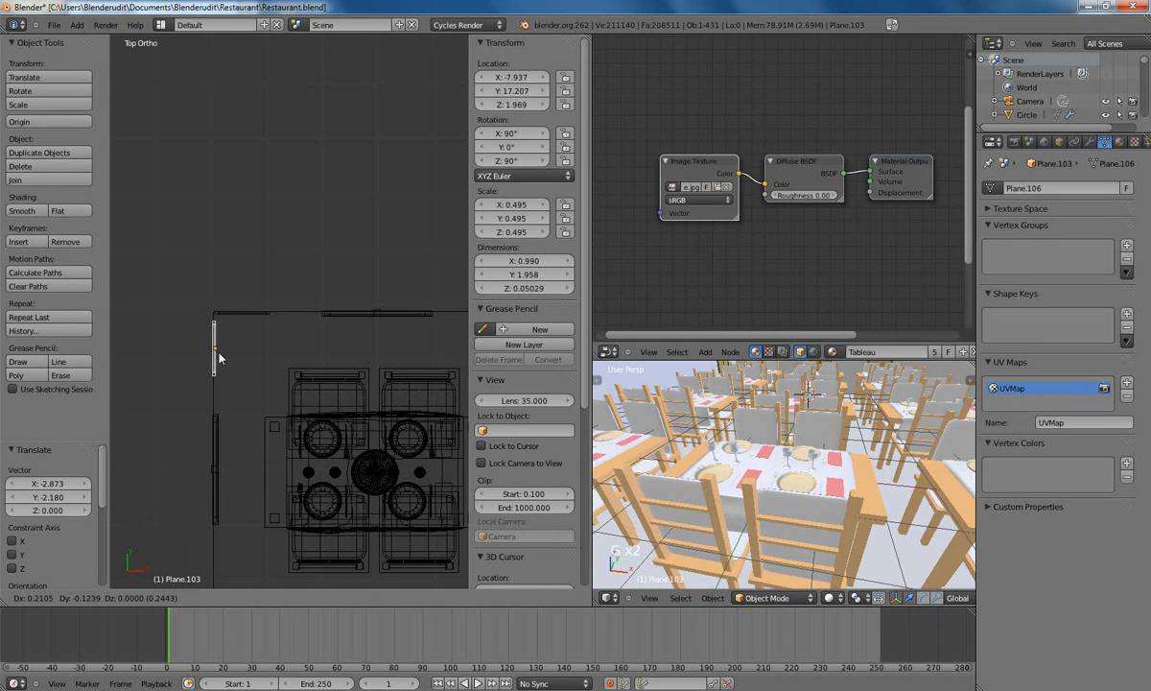
pyautogui.click(217, 357)
pyautogui.scroll(3, 317, 310)
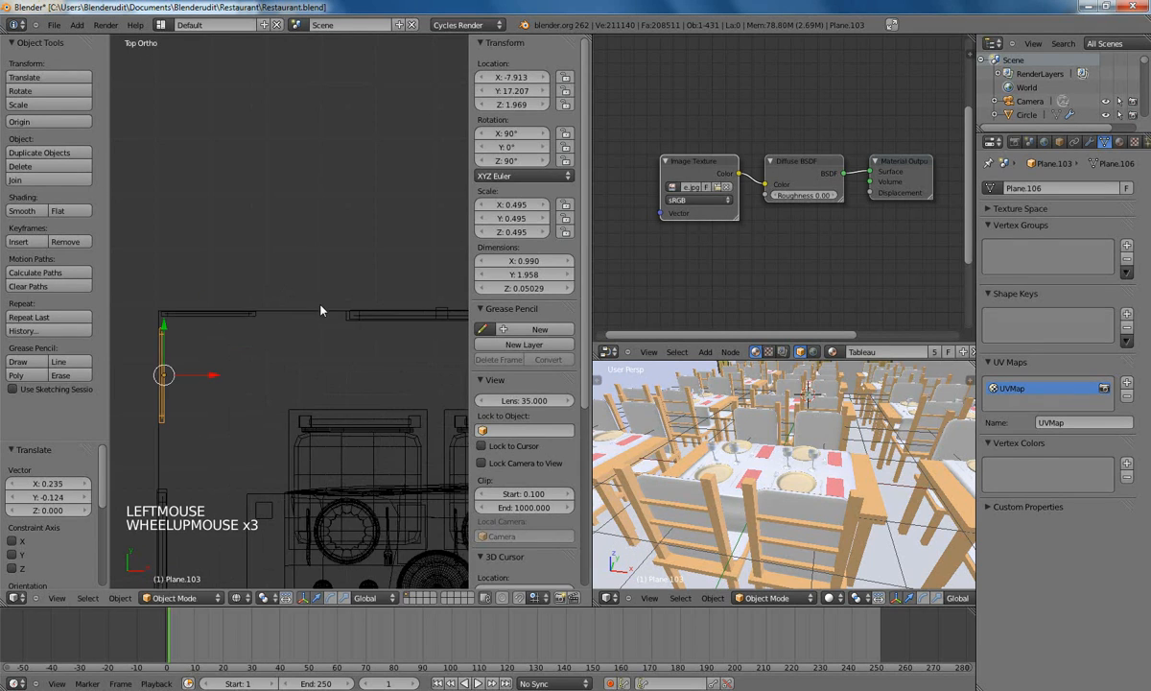
pyautogui.press('g')
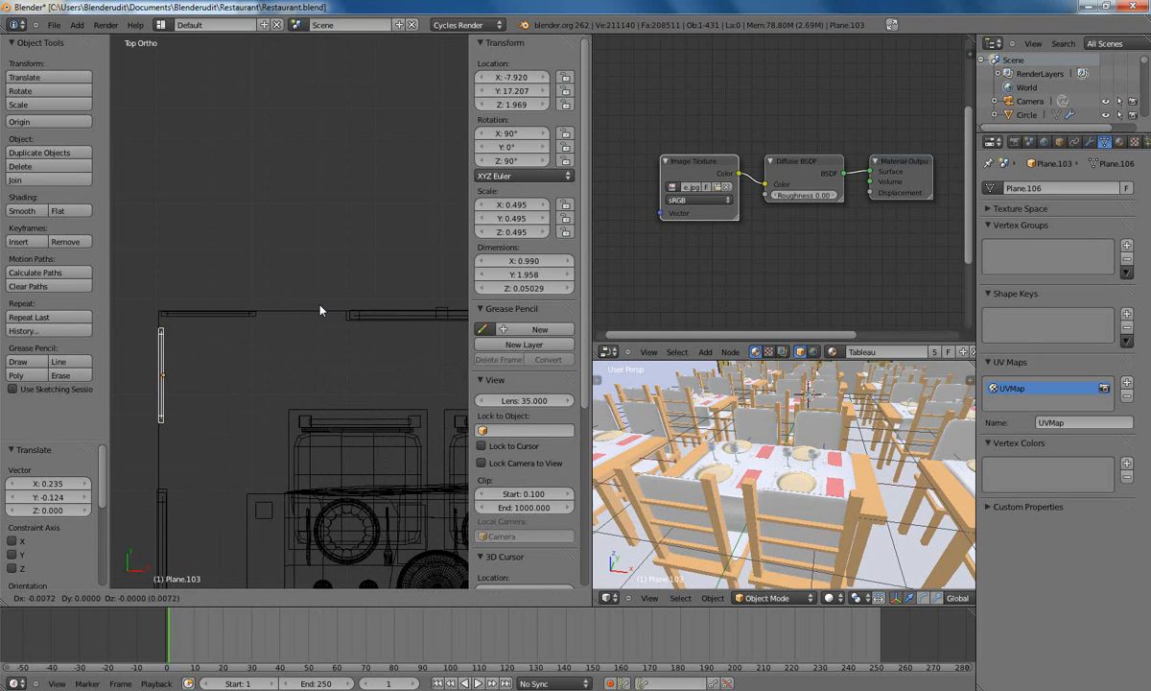
pyautogui.click(319, 309)
# Step: Duplicate the left wall's picture frame and window about -5.008 along Y
pyautogui.scroll(-4, 278, 369)
pyautogui.keyDown('shift'); pyautogui.moveTo(346, 345); pyautogui.dragTo(377, 232, button='middle'); pyautogui.keyUp('shift')
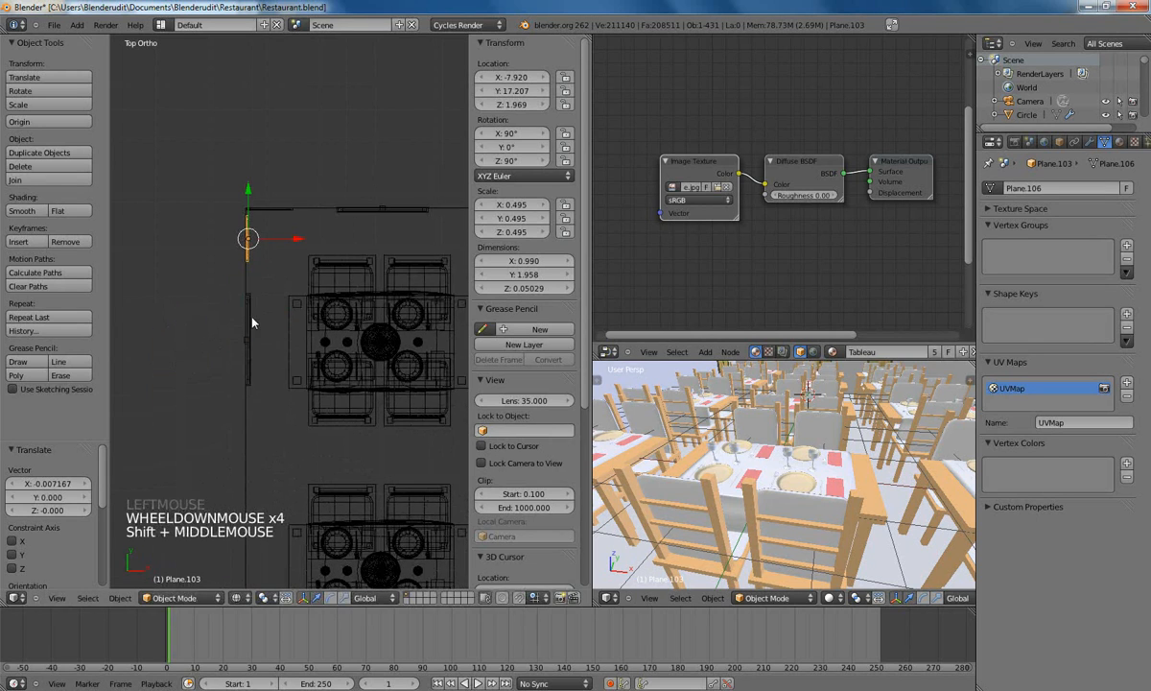
pyautogui.keyDown('shift'); pyautogui.rightClick(252, 316); pyautogui.keyUp('shift')
pyautogui.keyDown('shift'); pyautogui.moveTo(317, 372); pyautogui.dragTo(330, 250, button='middle'); pyautogui.keyUp('shift')
pyautogui.hotkey('shift', 'd')
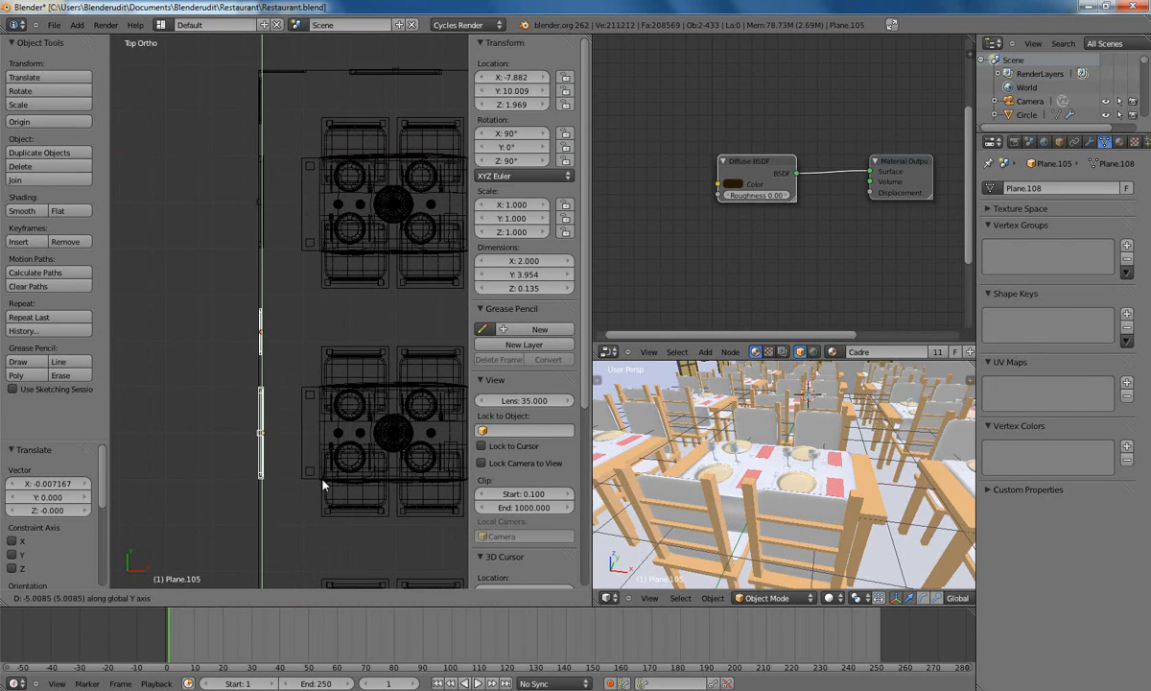
pyautogui.click(323, 483)
# Step: Move the copied picture frame along Y to about 12.511, between the two left-wall windows, and deselect it
pyautogui.rightClick(264, 332)
pyautogui.press('g')
pyautogui.press('g')
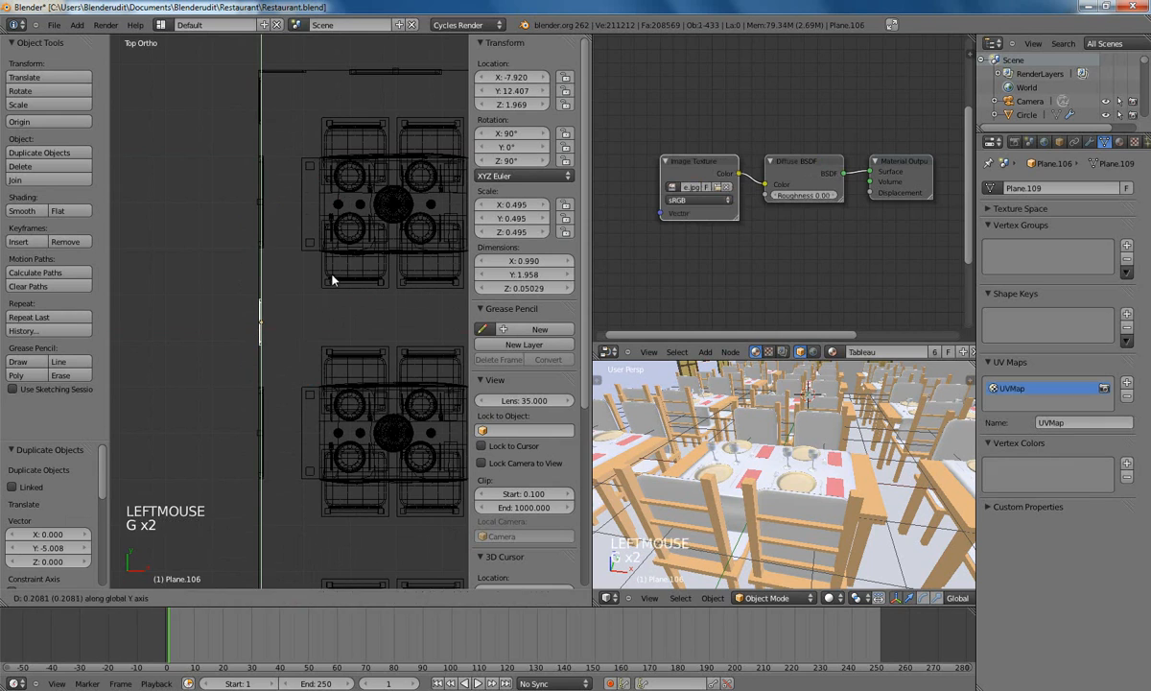
pyautogui.click(332, 281)
pyautogui.press('a')
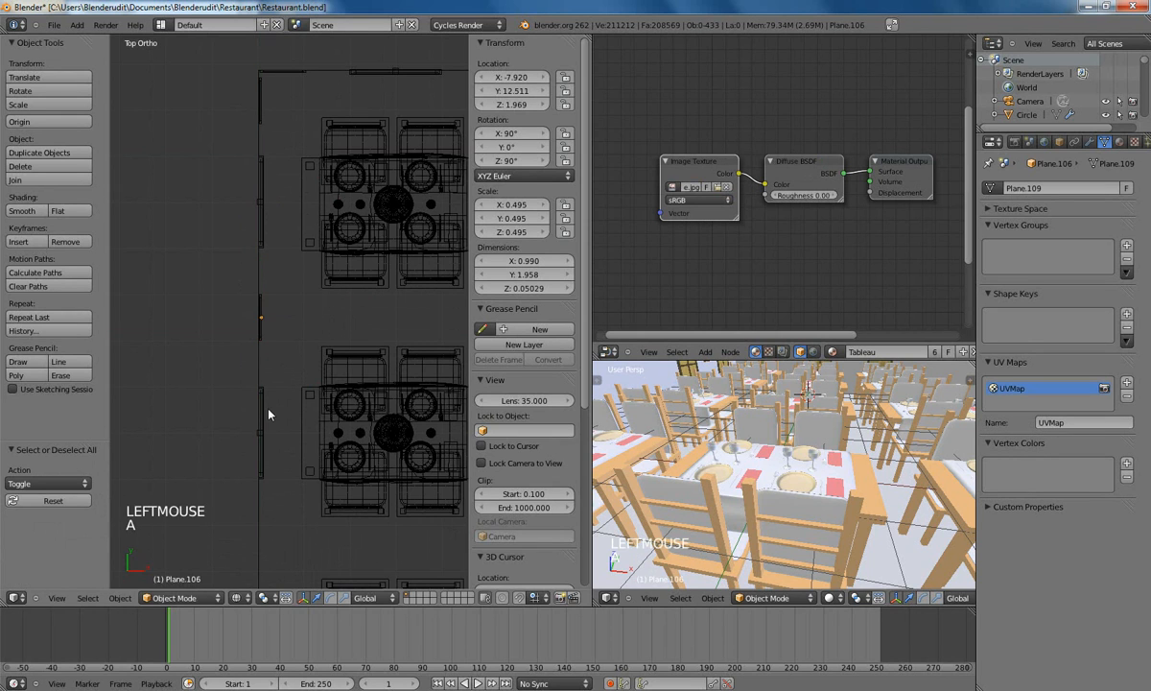
# Step: Duplicate the second window and picture frame on the left wall about -4.982 along Y
pyautogui.keyDown('shift'); pyautogui.rightClick(254, 386); pyautogui.keyUp('shift')
pyautogui.keyDown('shift'); pyautogui.rightClick(264, 315); pyautogui.keyUp('shift')
pyautogui.keyDown('shift'); pyautogui.moveTo(269, 312); pyautogui.dragTo(306, 77, button='middle'); pyautogui.keyUp('shift')
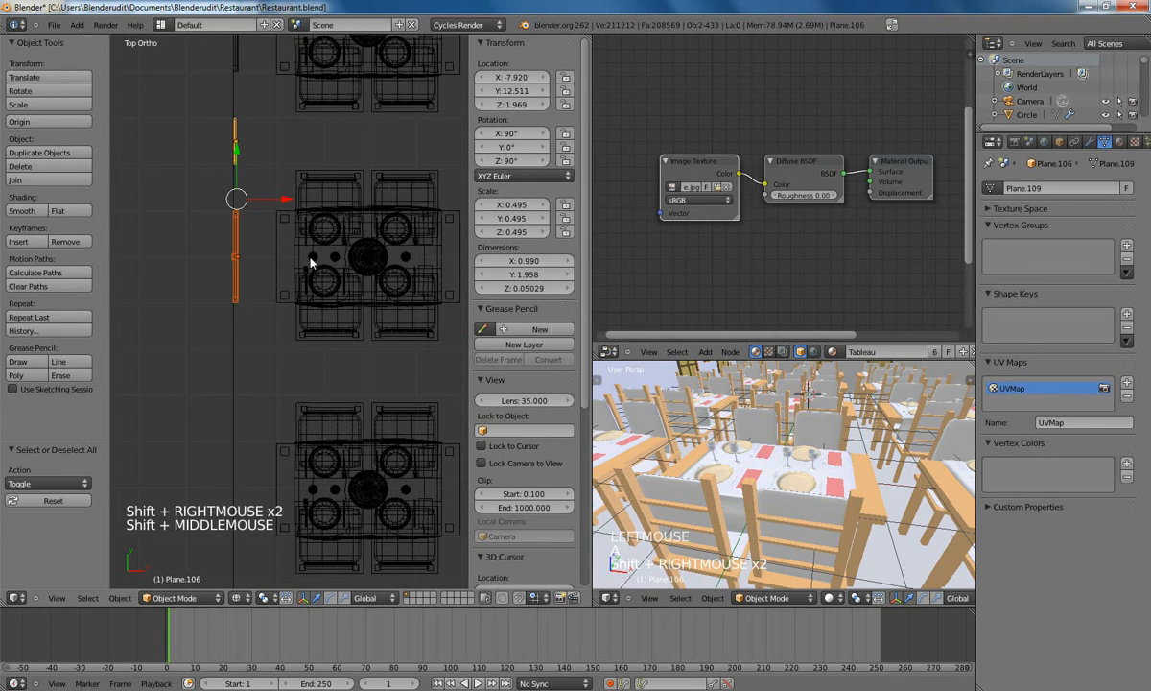
pyautogui.scroll(-3, 306, 192)
pyautogui.hotkey('shift', 'd')
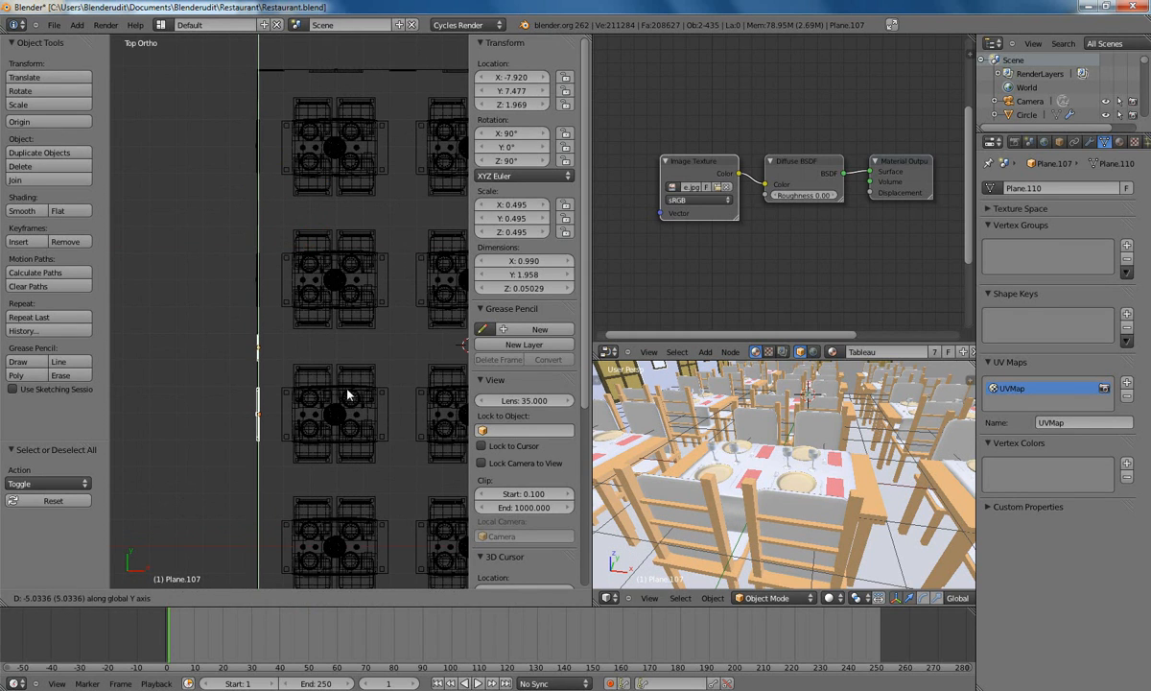
pyautogui.click(349, 392)
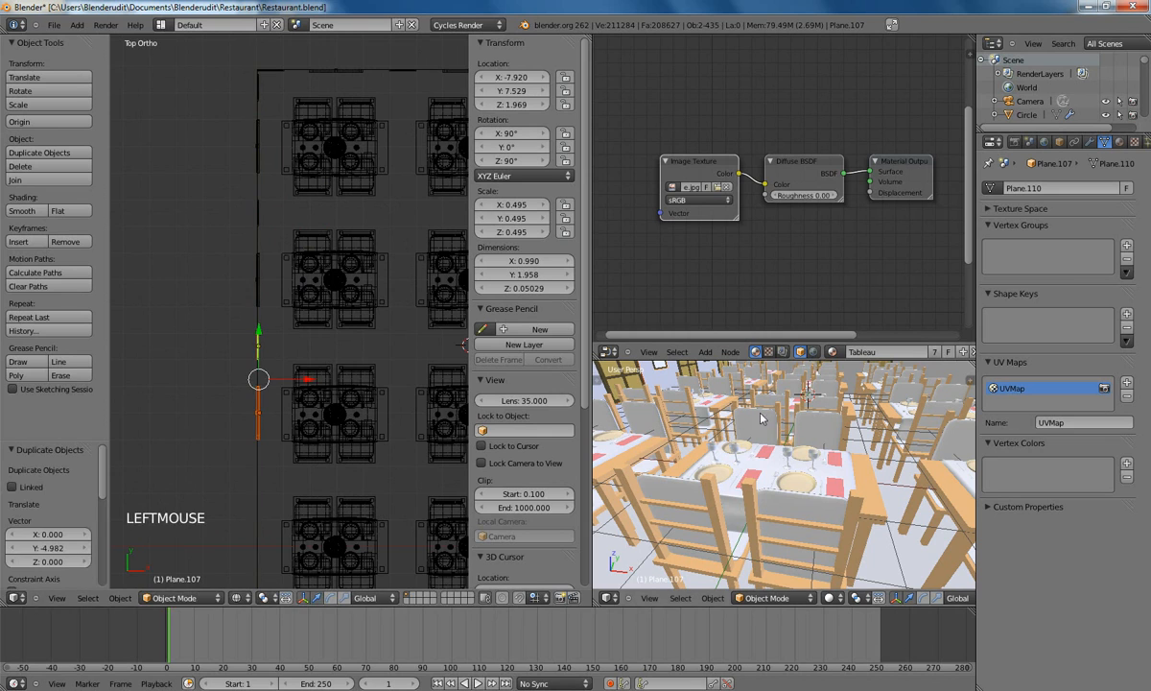
# Step: Show the scene through the camera in the preview viewport, and duplicate the third window and picture pair about -4.994 along Y
pyautogui.doubleClick(750, 416)
pyautogui.press('KP_0')
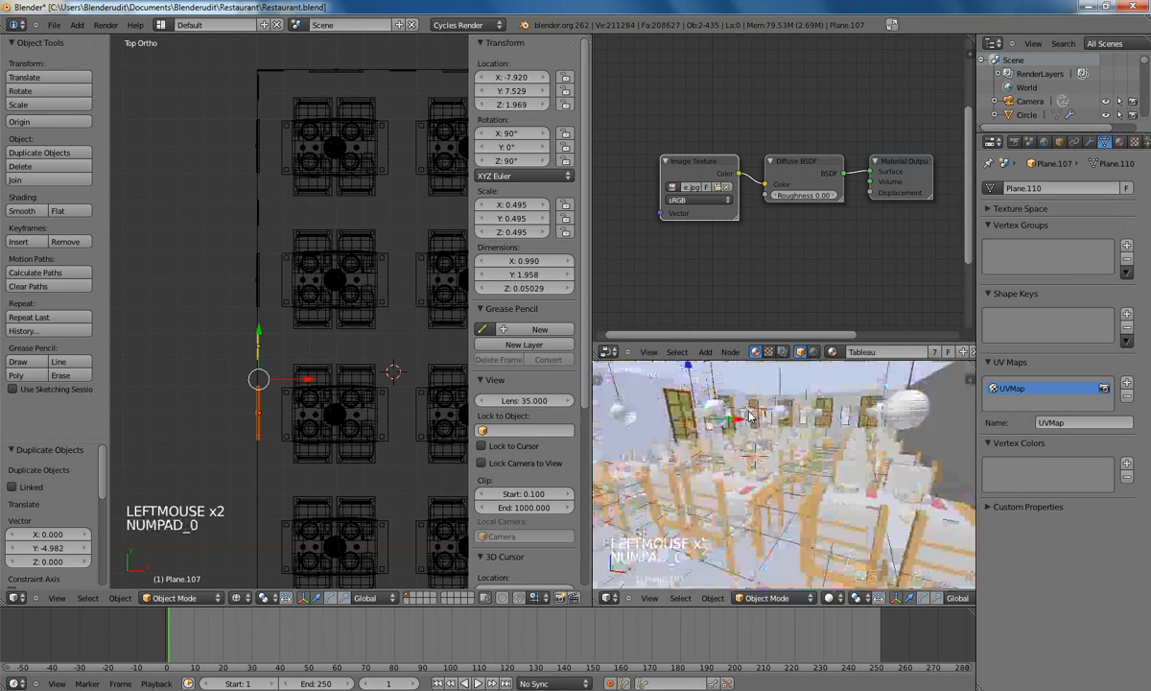
pyautogui.keyDown('shift'); pyautogui.moveTo(303, 458); pyautogui.dragTo(319, 323, button='middle'); pyautogui.keyUp('shift')
pyautogui.scroll(2, 321, 317)
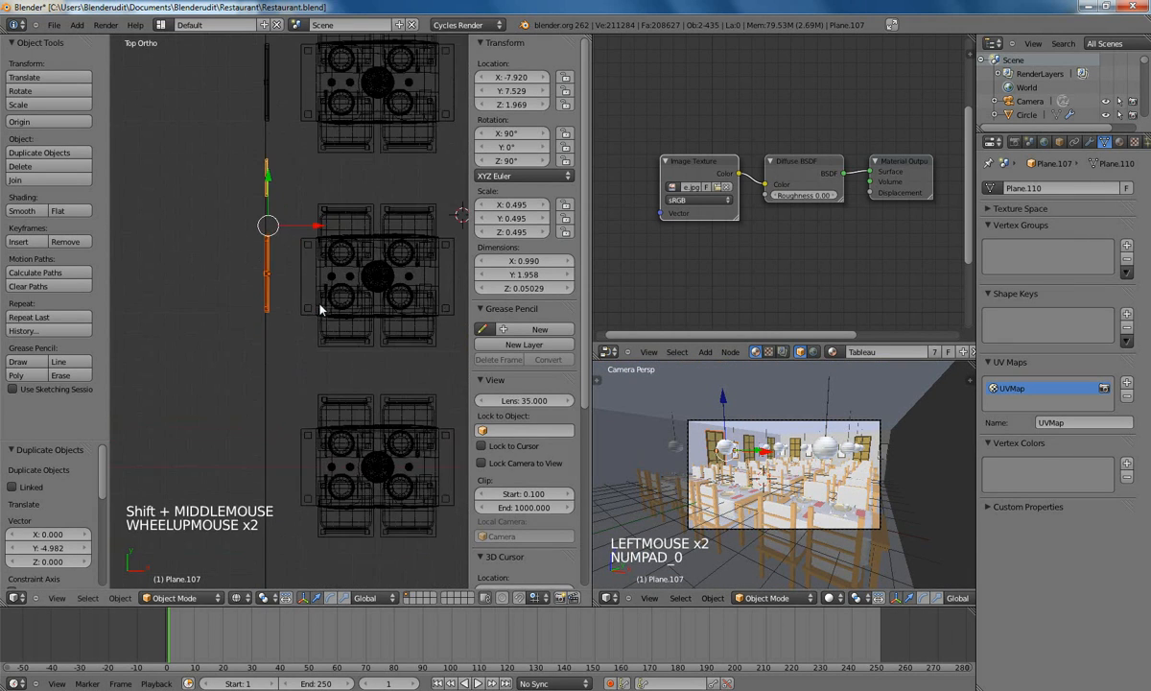
pyautogui.hotkey('shift', 'd')
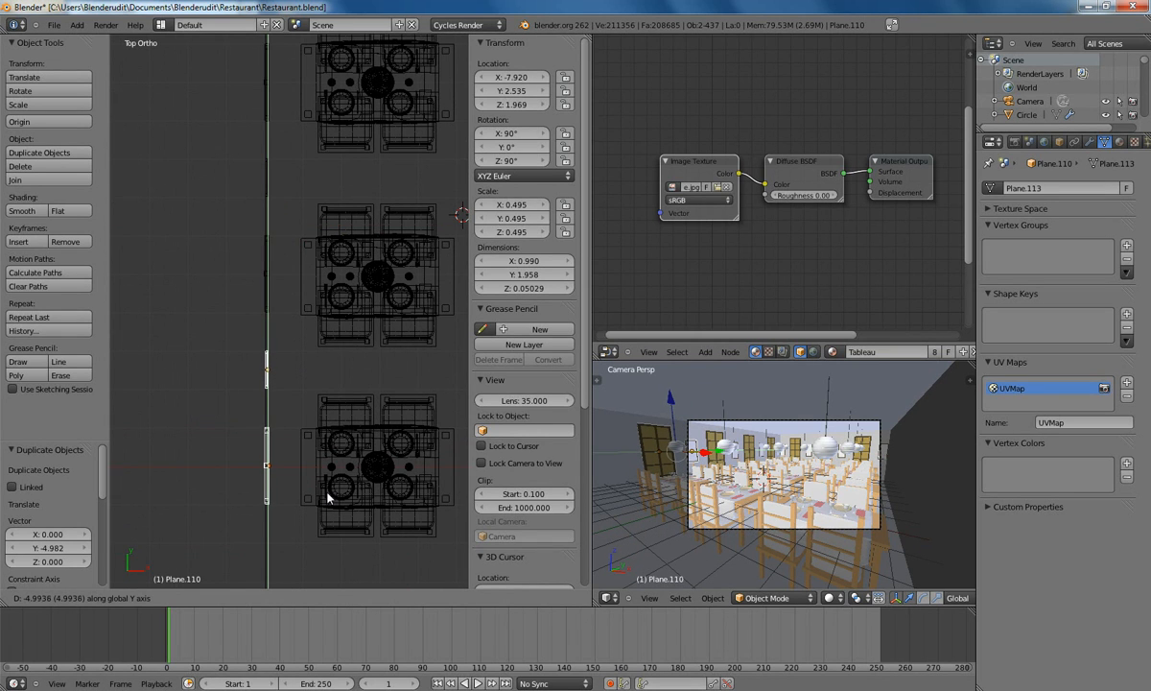
pyautogui.click(327, 496)
# Step: Duplicate all the windows and picture frames on the left wall about -1.325 along X
pyautogui.scroll(-3, 296, 260)
pyautogui.keyDown('shift'); pyautogui.moveTo(314, 319); pyautogui.dragTo(264, 372, button='middle'); pyautogui.keyUp('shift')
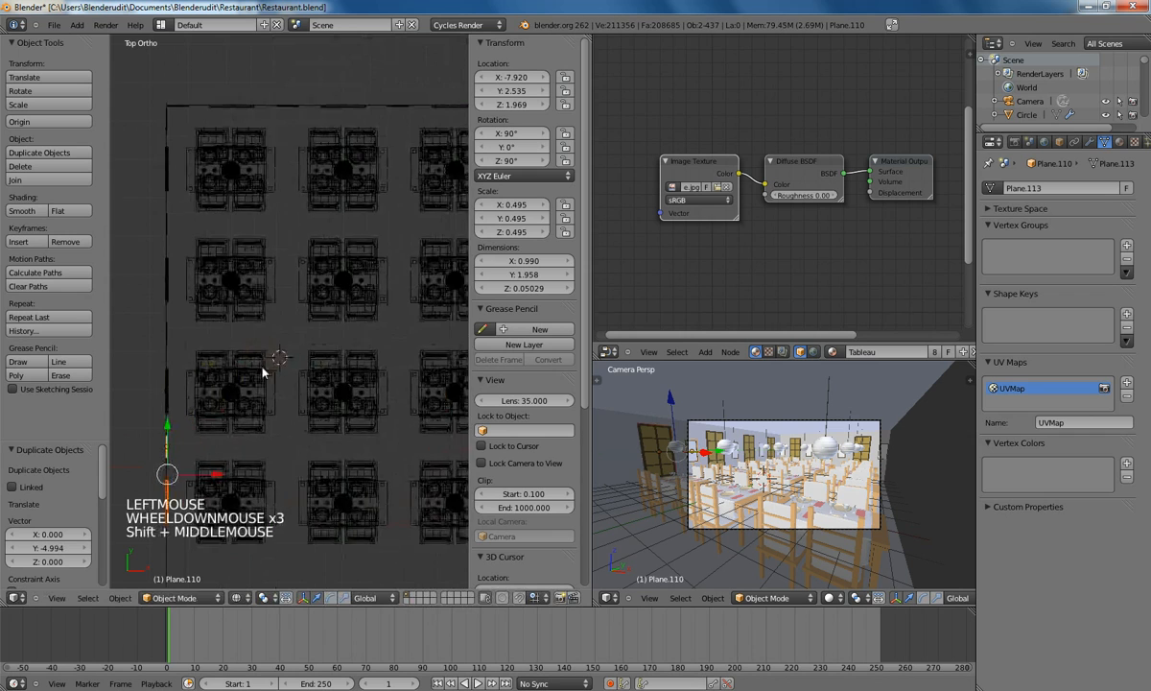
pyautogui.scroll(-6, 374, 312)
pyautogui.scroll(3, 292, 292)
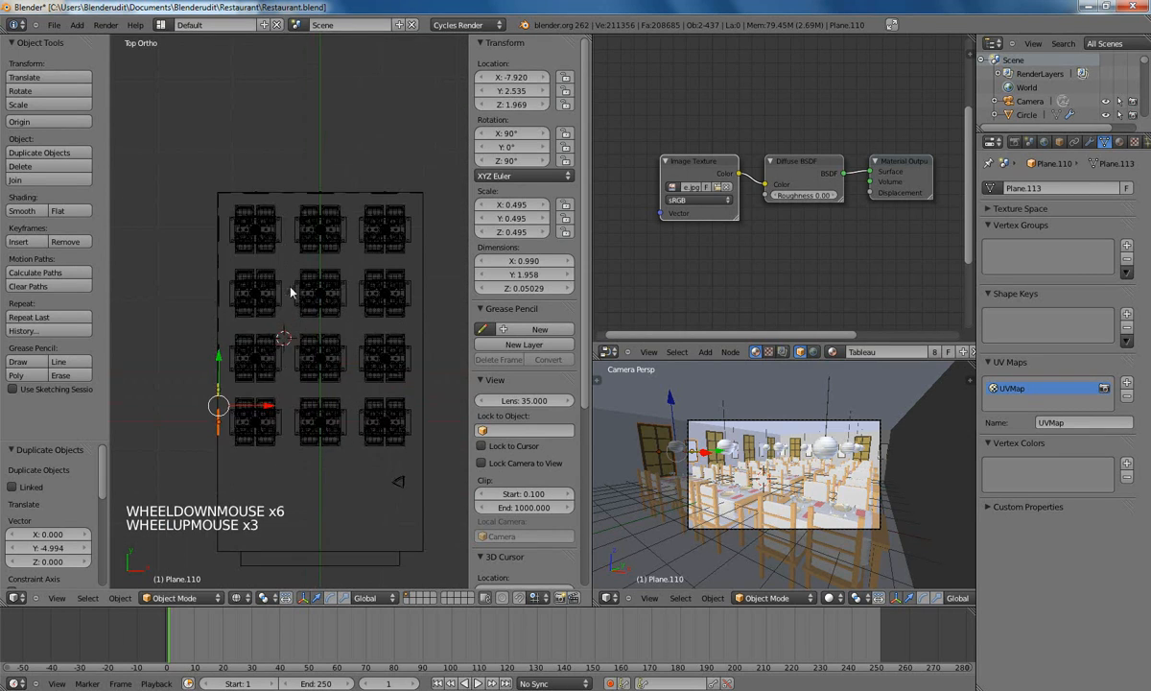
pyautogui.keyDown('shift'); pyautogui.moveTo(292, 292); pyautogui.dragTo(342, 274, button='middle'); pyautogui.keyUp('shift')
pyautogui.press('b')
pyautogui.moveTo(250, 179); pyautogui.dragTo(294, 468)
pyautogui.press('b')
pyautogui.scroll(3, 295, 340)
pyautogui.keyDown('shift'); pyautogui.moveTo(352, 314); pyautogui.dragTo(304, 314, button='middle'); pyautogui.keyUp('shift')
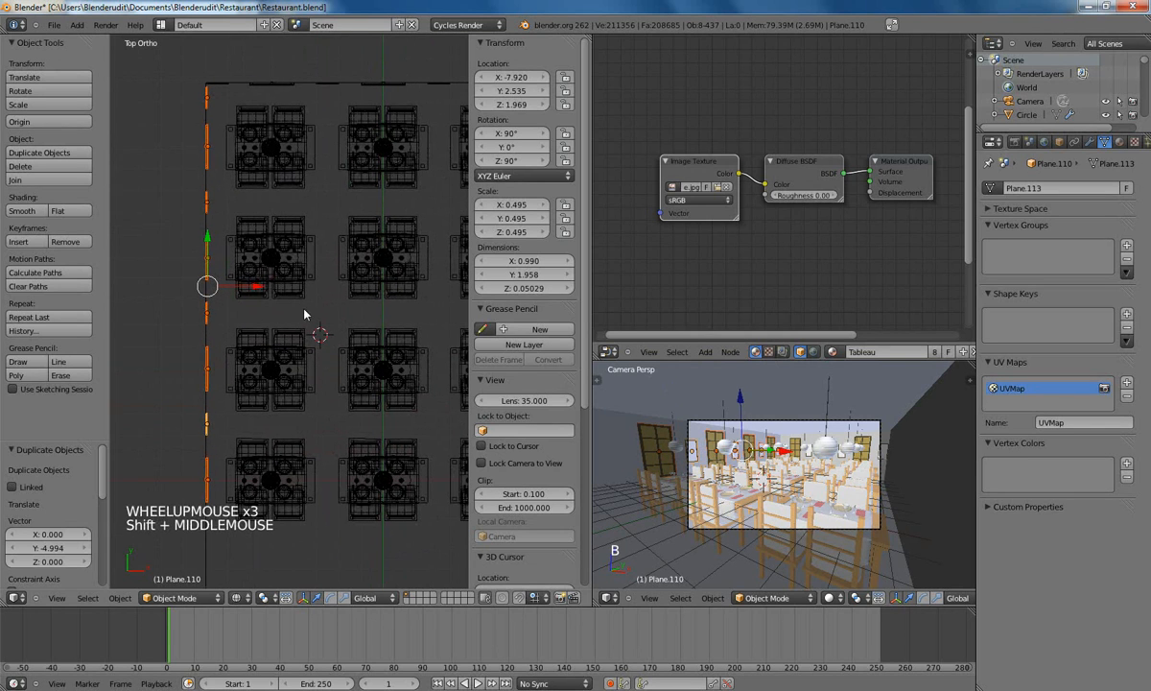
pyautogui.hotkey('shift', 'd')
pyautogui.hotkey('shift', 'd')
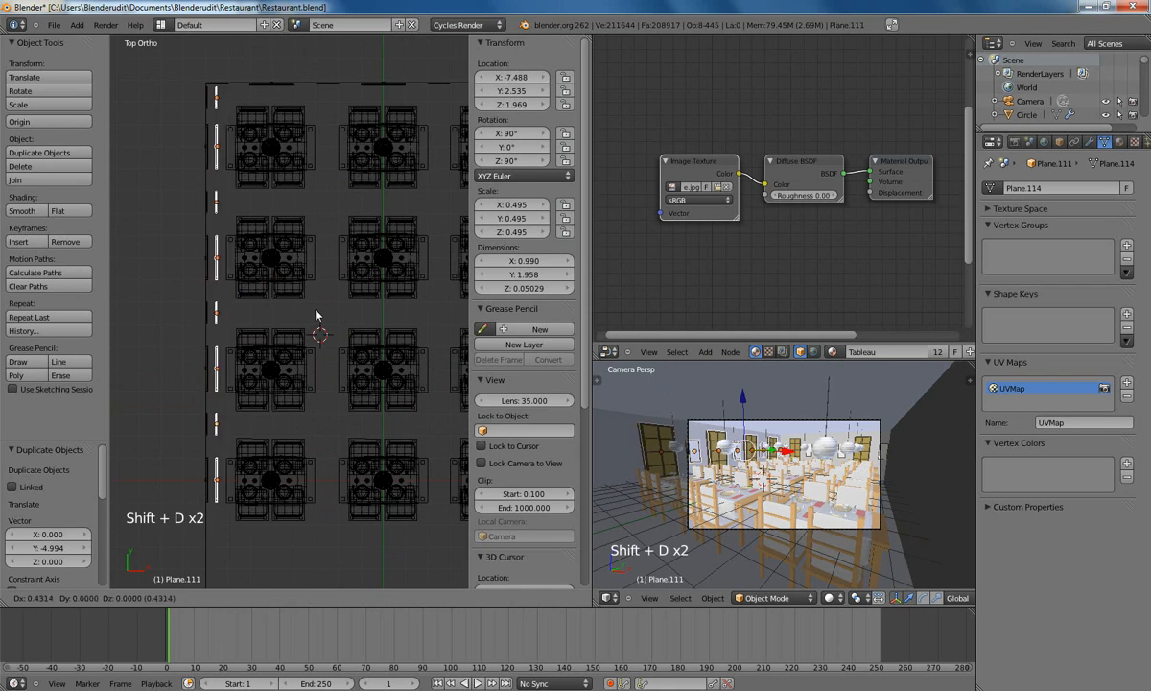
pyautogui.click(257, 288)
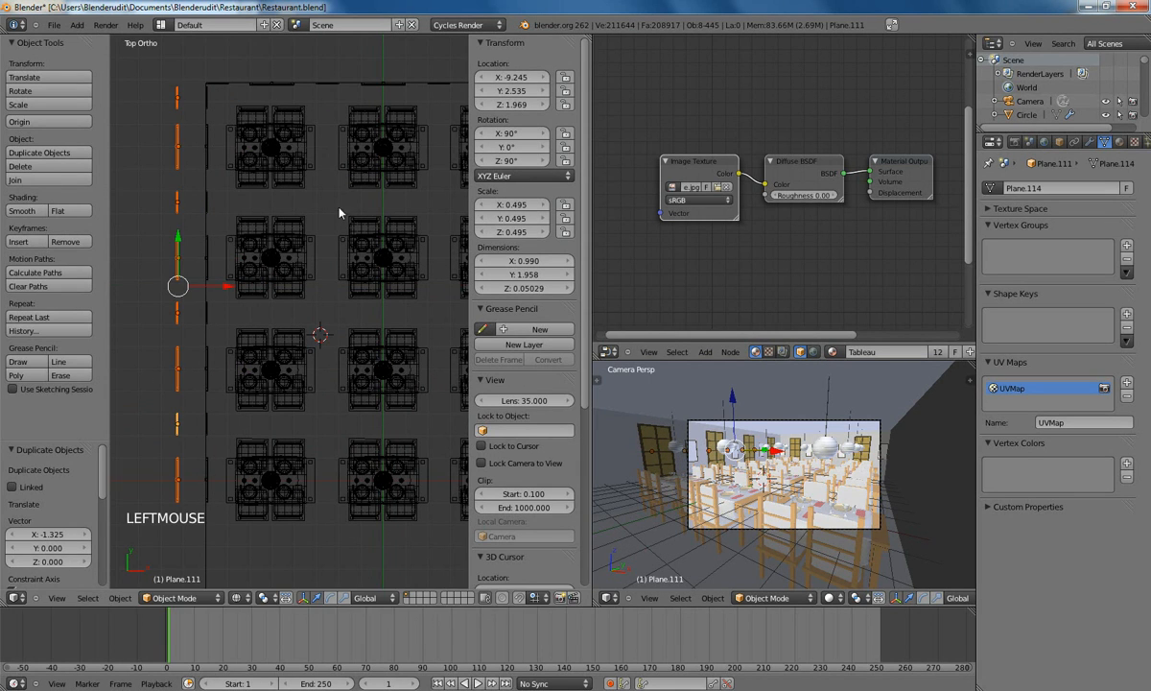
# Step: Rotate the duplicated set of windows and pictures about 180° in the top view, to a Z rotation of about -90°
pyautogui.press('r')
pyautogui.click(311, 248)
pyautogui.press('r')
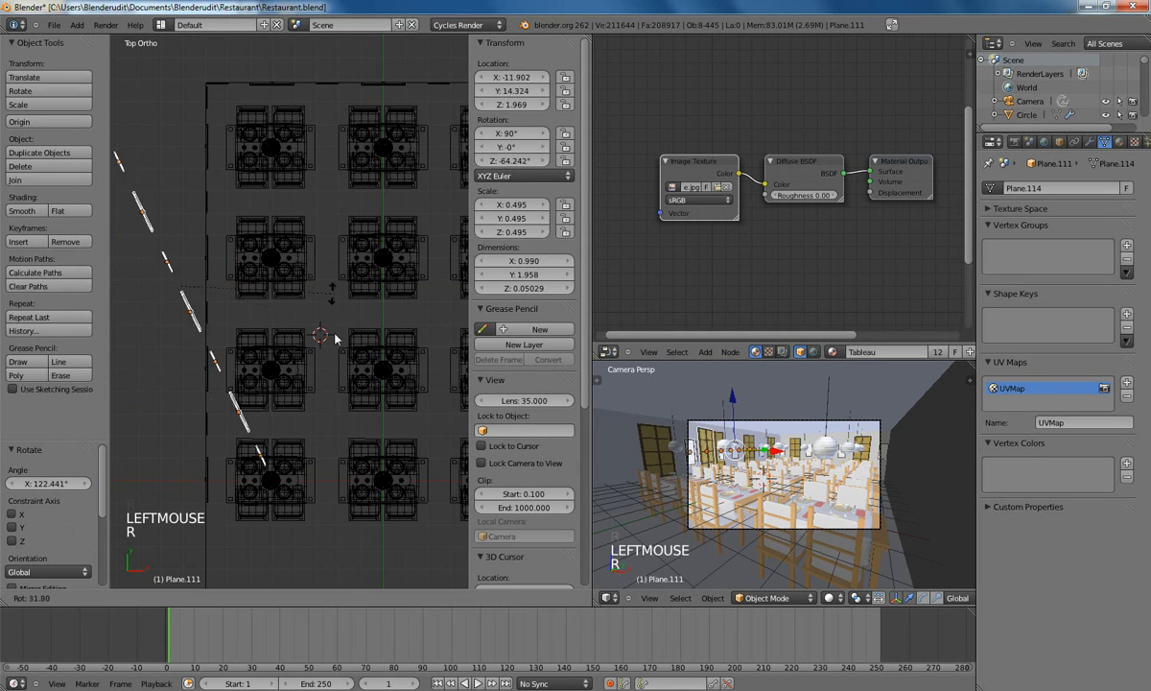
pyautogui.click(343, 380)
pyautogui.press('r')
pyautogui.click(342, 379)
# Step: Move the rotated windows and pictures about 13.047 along X, and about 3.772 further along X towards the right side wall
pyautogui.scroll(-2, 274, 269)
pyautogui.press('g')
pyautogui.press('x')
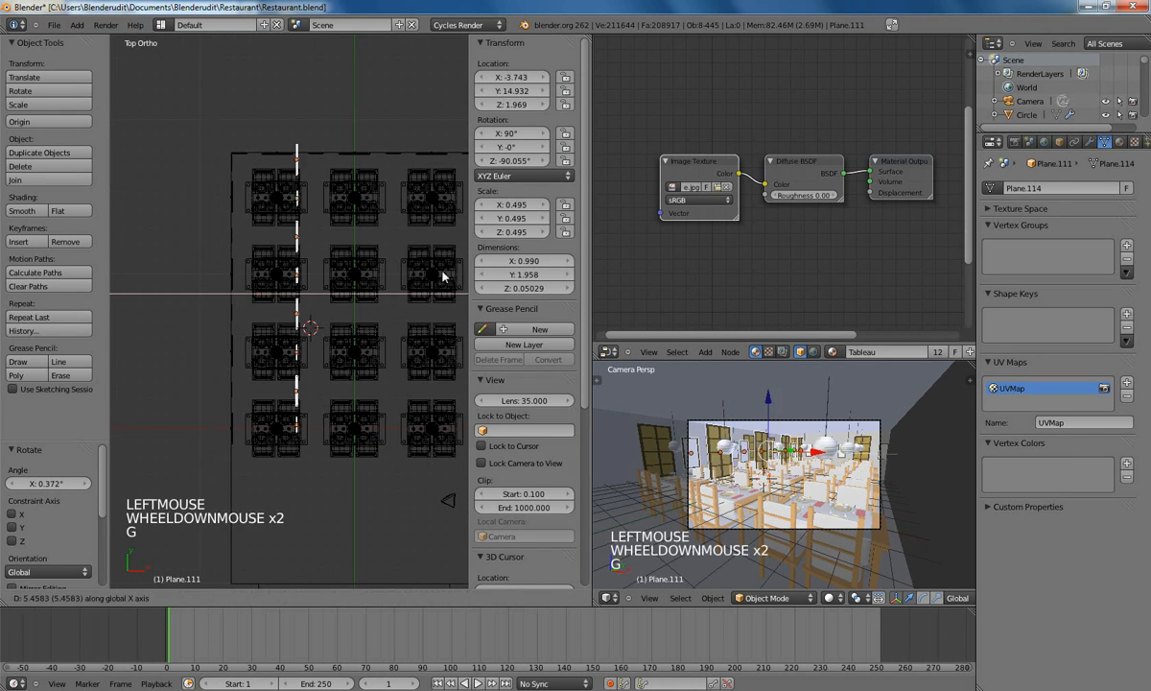
pyautogui.click(421, 271)
pyautogui.keyDown('shift'); pyautogui.moveTo(420, 271); pyautogui.dragTo(221, 288, button='middle'); pyautogui.keyUp('shift')
pyautogui.press('g')
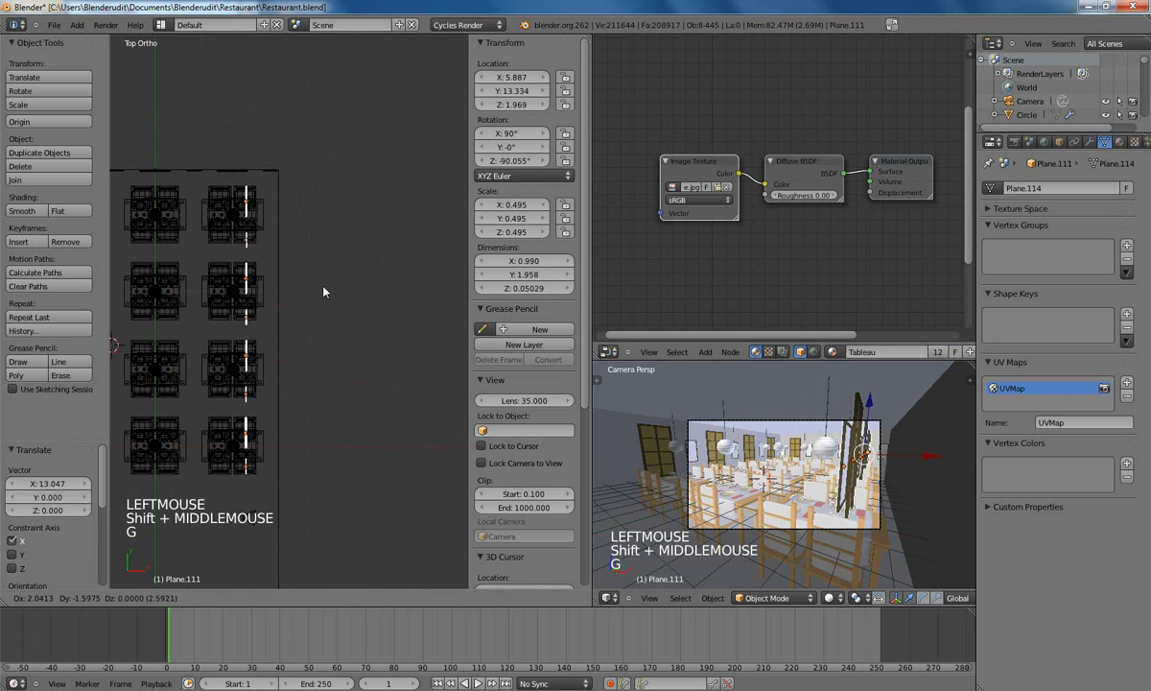
pyautogui.click(319, 279)
# Step: Shift the window and picture set about -1.065 along Y, and nudge it about 0.268 along X closer to the right wall
pyautogui.press('g')
pyautogui.press('y')
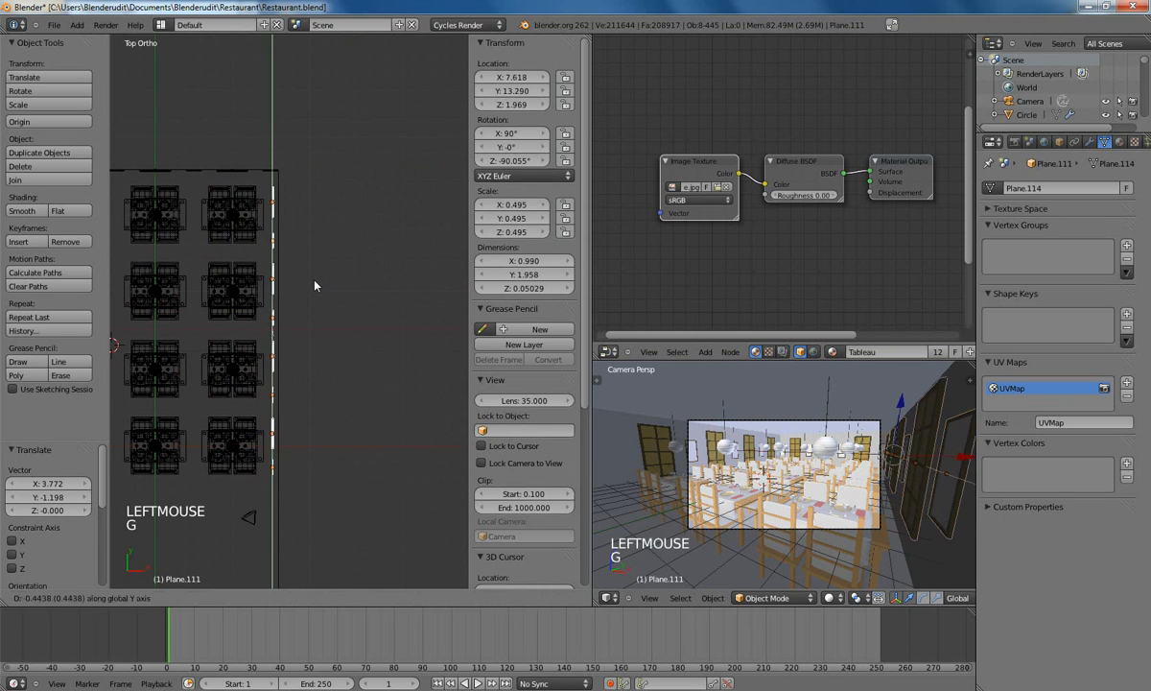
pyautogui.click(316, 293)
pyautogui.scroll(3, 329, 190)
pyautogui.keyDown('shift'); pyautogui.moveTo(329, 188); pyautogui.dragTo(374, 295, button='middle'); pyautogui.keyUp('shift')
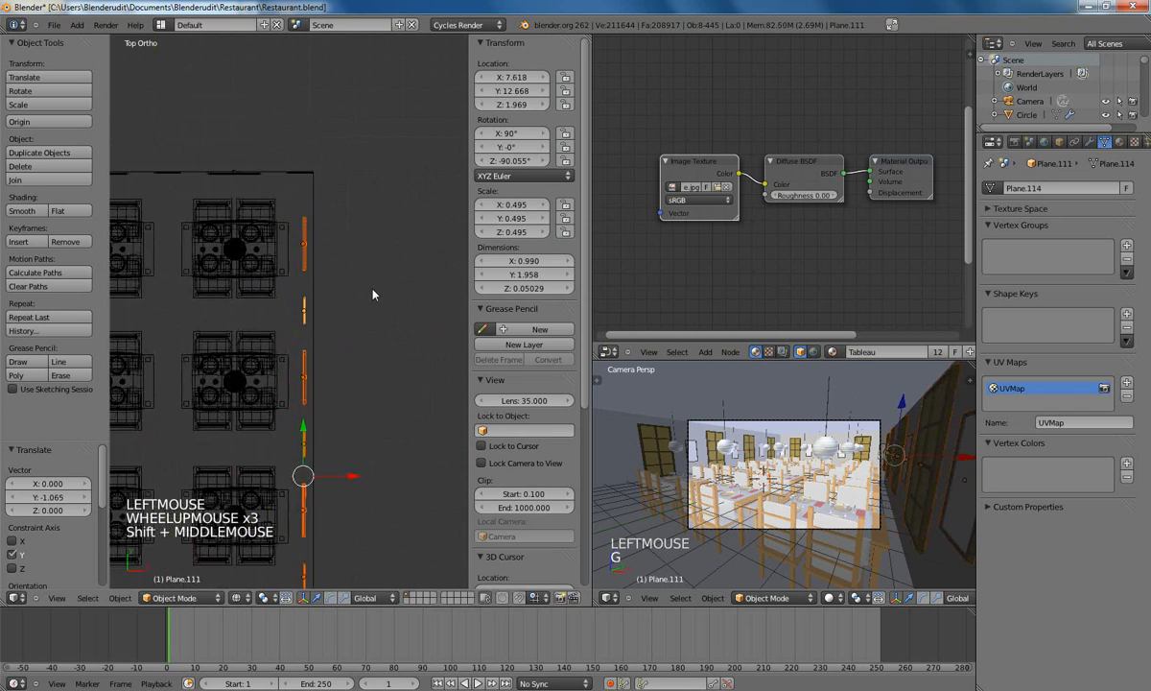
pyautogui.scroll(2, 380, 247)
pyautogui.press('g')
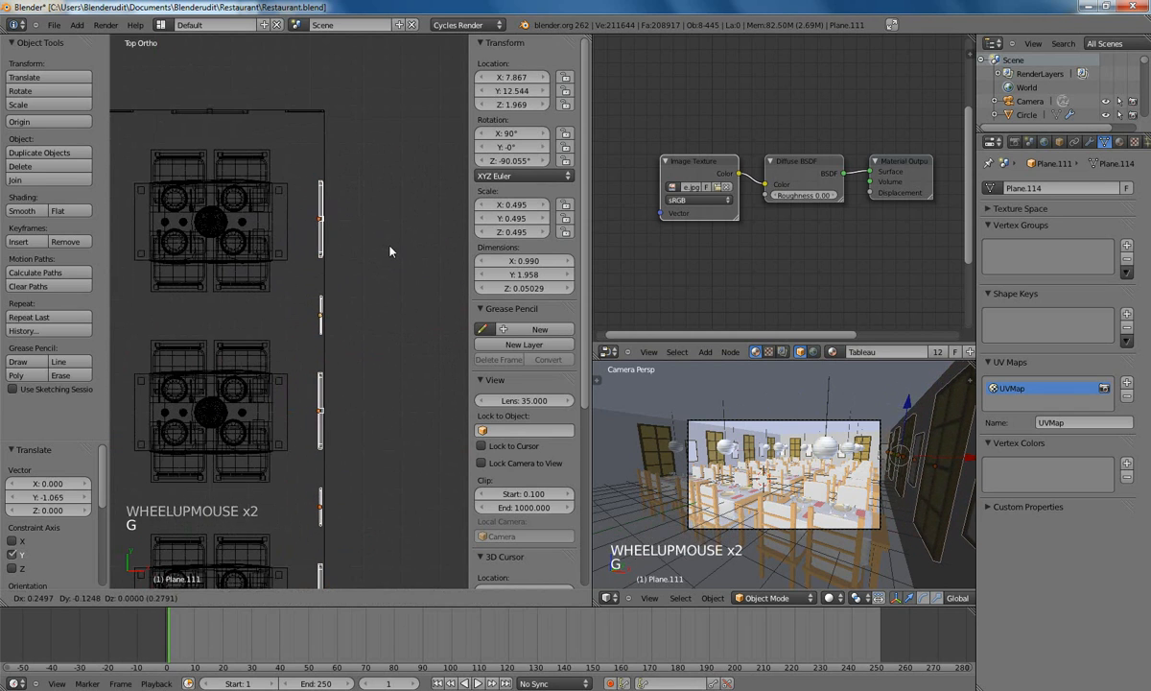
pyautogui.click(389, 254)
# Step: Fine-tune the set's rotation to about -89.945° around Z to align it with the right wall
pyautogui.keyDown('shift'); pyautogui.moveTo(345, 221); pyautogui.dragTo(355, 362, button='middle'); pyautogui.keyUp('shift')
pyautogui.scroll(1, 386, 442)
pyautogui.keyDown('shift'); pyautogui.moveTo(386, 443); pyautogui.dragTo(368, 383, button='middle'); pyautogui.keyUp('shift')
pyautogui.press('r')
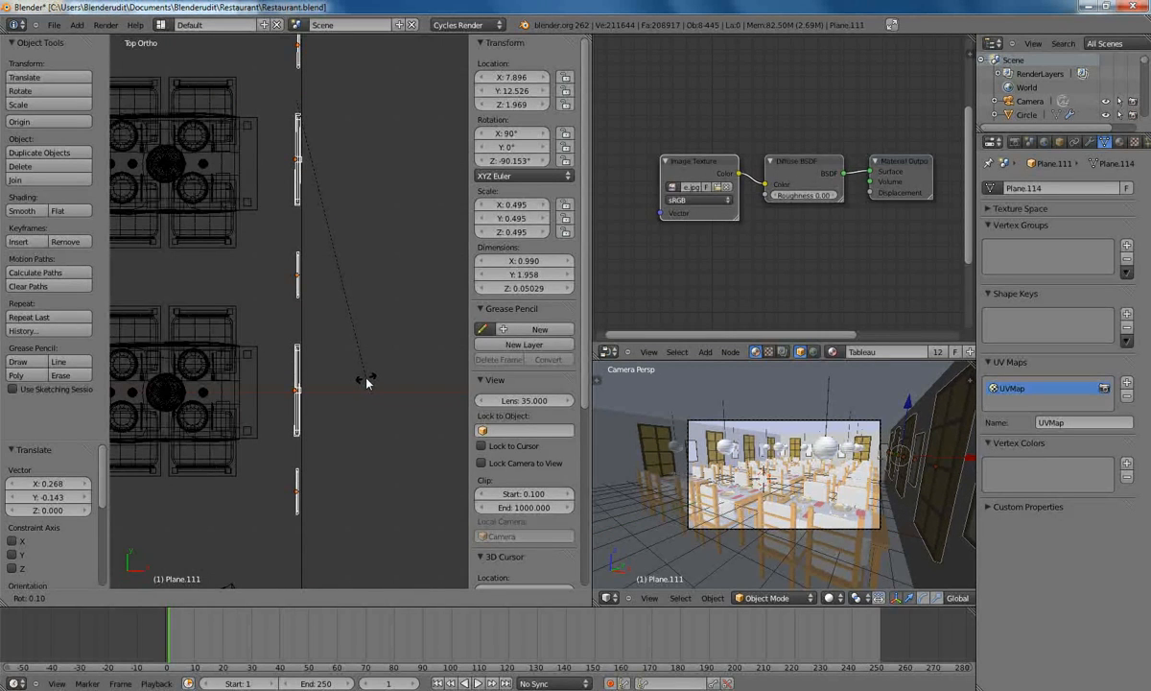
pyautogui.click(365, 380)
pyautogui.keyDown('shift'); pyautogui.moveTo(368, 239); pyautogui.dragTo(380, 461, button='middle'); pyautogui.keyUp('shift')
pyautogui.keyDown('shift'); pyautogui.moveTo(376, 213); pyautogui.dragTo(372, 368, button='middle'); pyautogui.keyUp('shift')
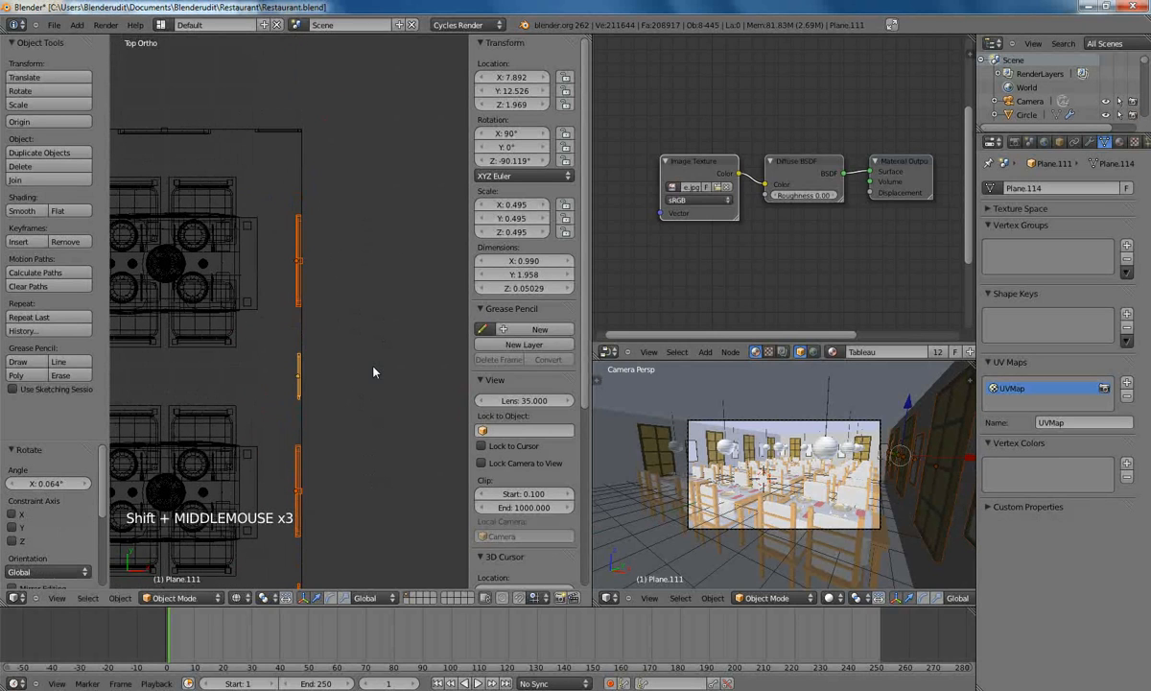
pyautogui.press('r')
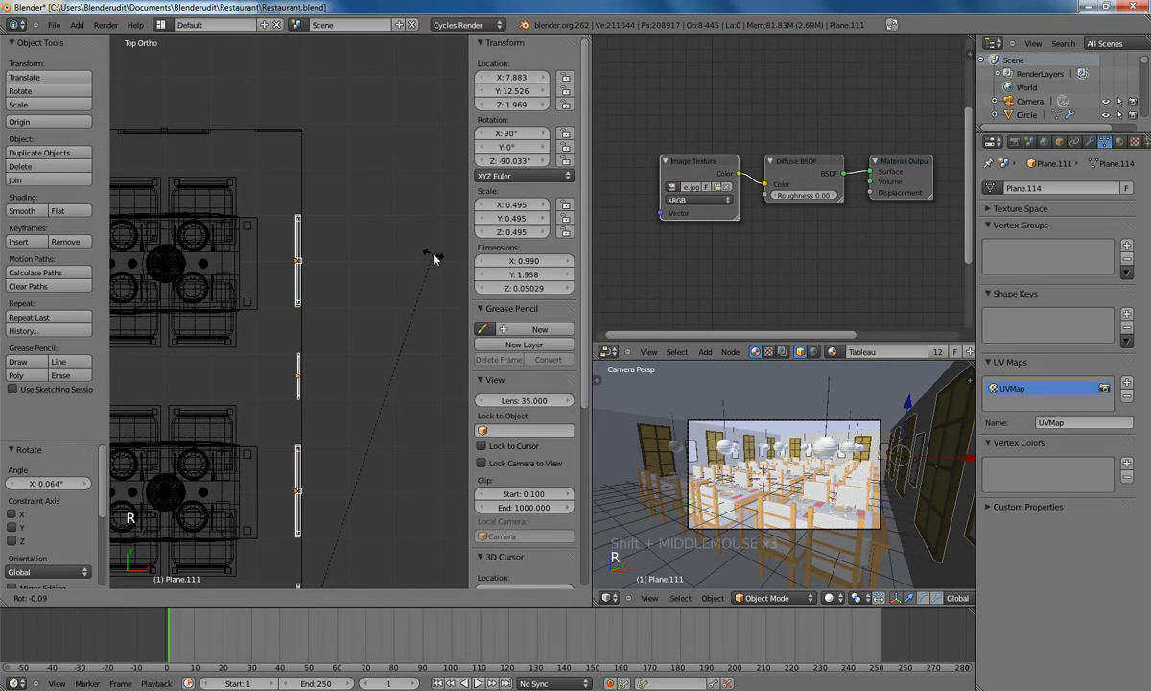
pyautogui.click(433, 258)
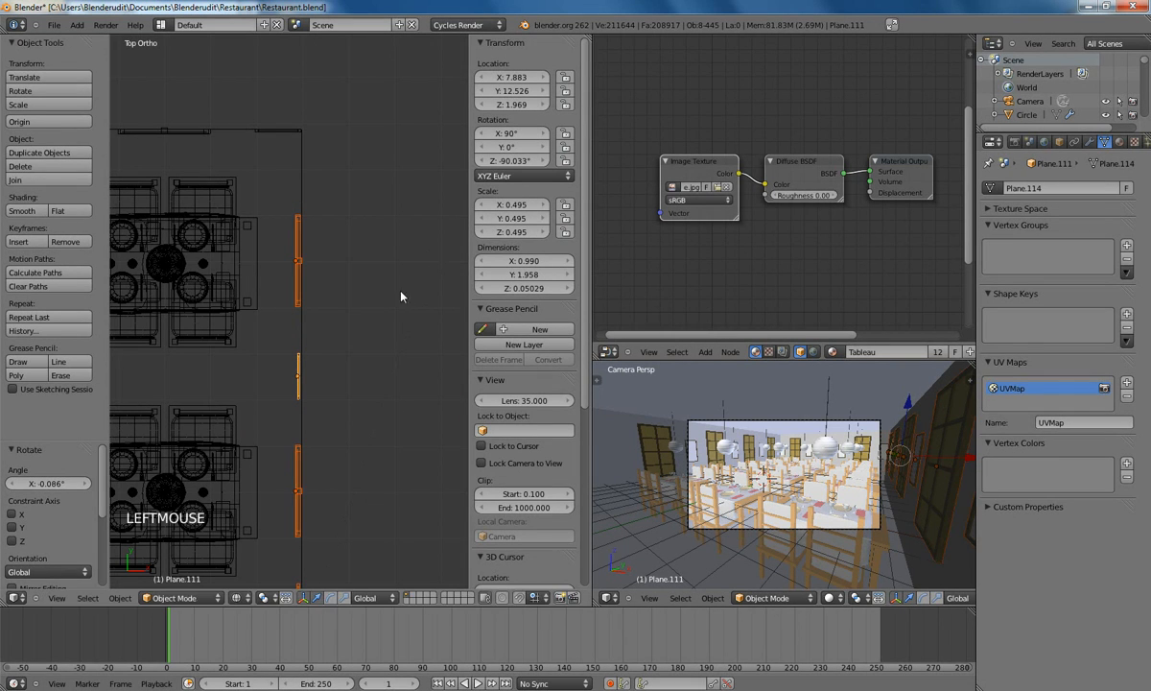
pyautogui.keyDown('shift'); pyautogui.moveTo(363, 411); pyautogui.dragTo(355, 327, button='middle'); pyautogui.keyUp('shift')
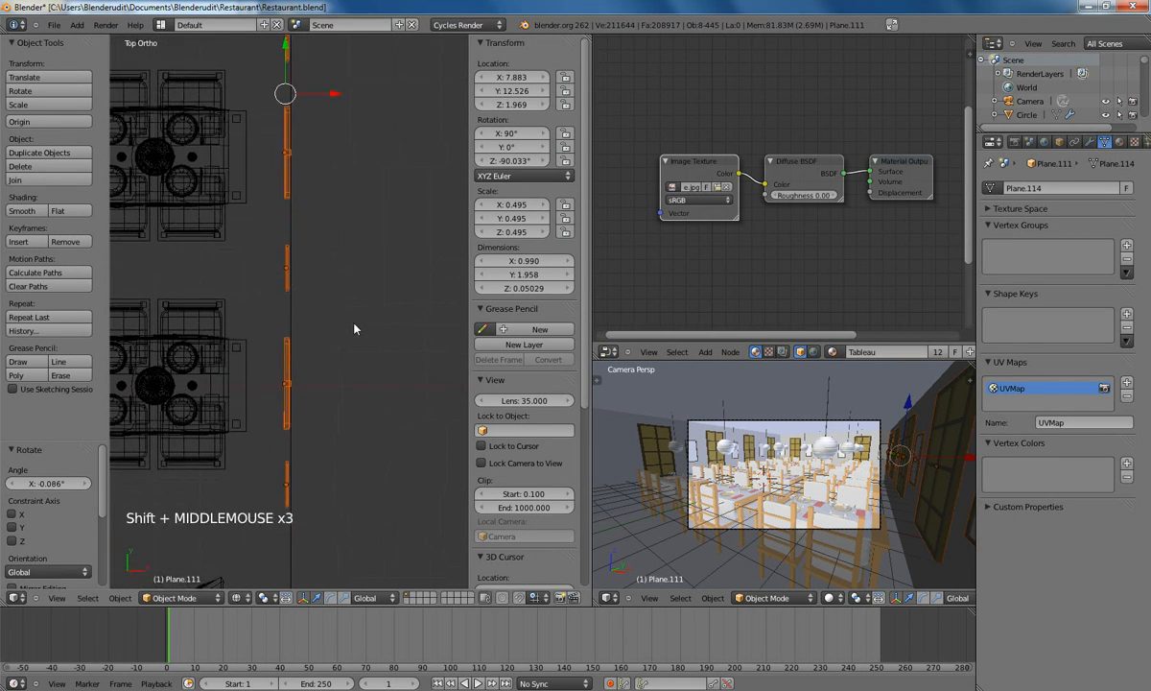
pyautogui.press('r')
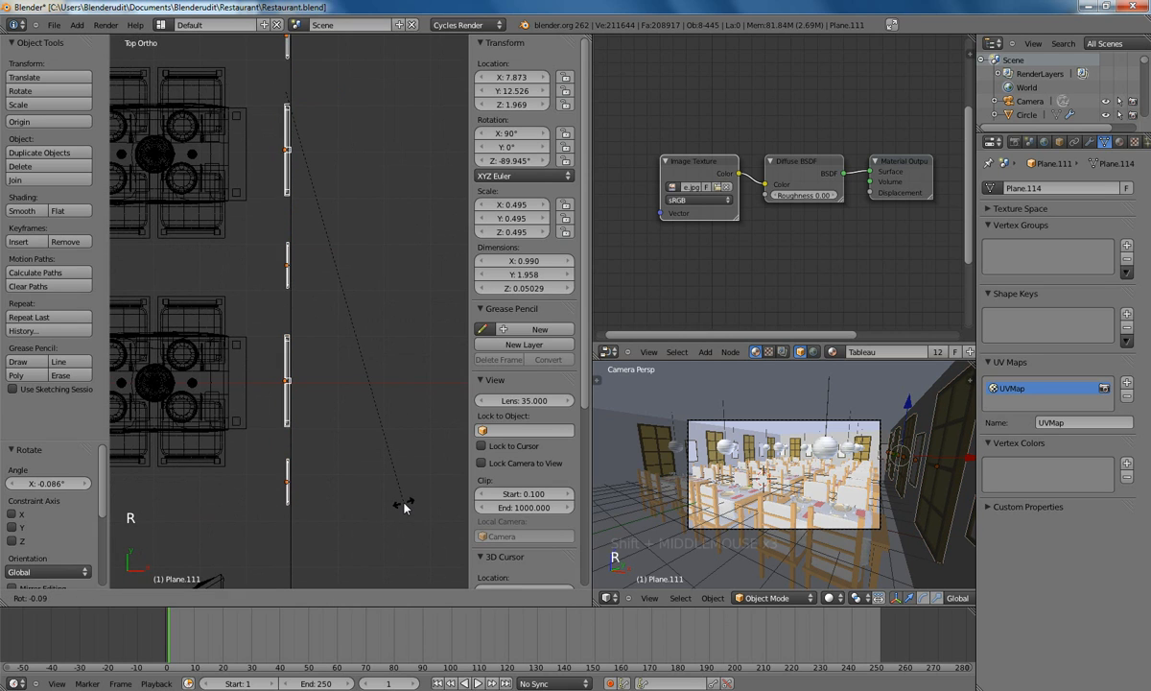
pyautogui.click(404, 506)
# Step: Move the window and picture set about 0.074 along X onto the right wall
pyautogui.keyDown('shift'); pyautogui.moveTo(388, 395); pyautogui.dragTo(394, 367, button='middle'); pyautogui.keyUp('shift')
pyautogui.press('g')
pyautogui.press('x')
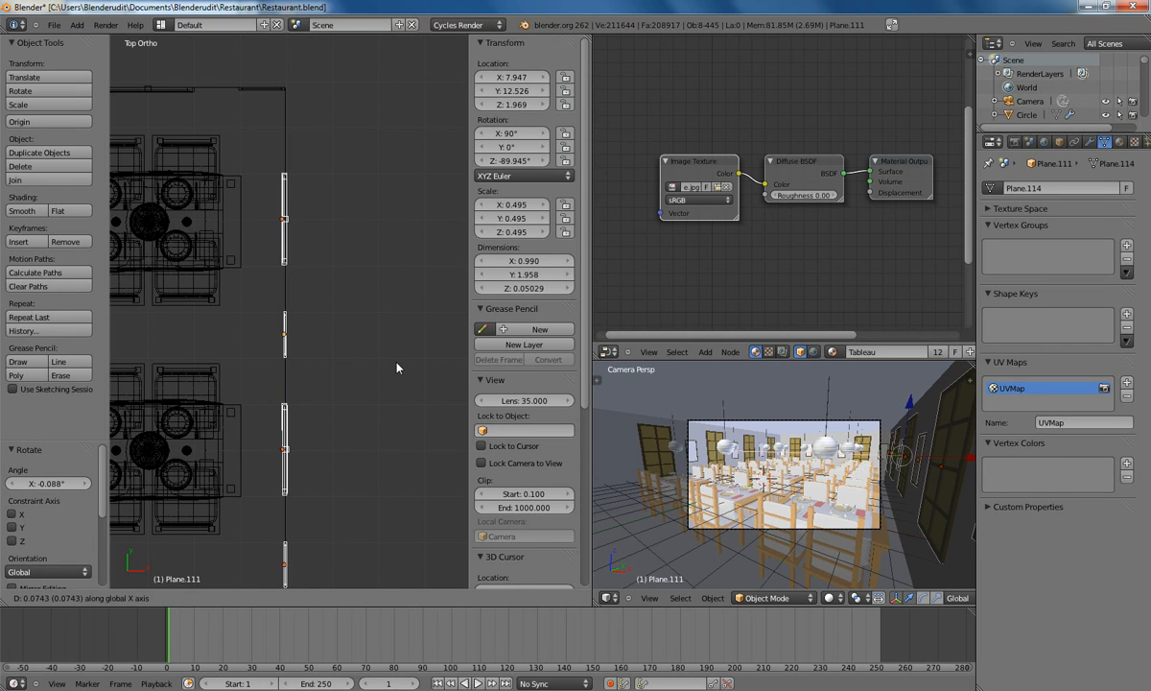
pyautogui.click(397, 368)
# Step: Move the frontmost picture on the right wall along Y to about 17.011, next to the back corner
pyautogui.scroll(-3, 374, 403)
pyautogui.keyDown('shift'); pyautogui.moveTo(375, 384); pyautogui.dragTo(320, 414, button='middle'); pyautogui.keyUp('shift')
pyautogui.rightClick(298, 389)
pyautogui.rightClick(298, 389)
pyautogui.keyDown('shift'); pyautogui.moveTo(321, 464); pyautogui.dragTo(318, 586, button='middle'); pyautogui.keyUp('shift')
pyautogui.press('g')
pyautogui.press('y')
pyautogui.keyDown('shift'); pyautogui.click(376, 207); pyautogui.keyUp('shift')
pyautogui.keyDown('shift'); pyautogui.moveTo(371, 427); pyautogui.dragTo(368, 506, button='middle'); pyautogui.keyUp('shift')
pyautogui.press('g')
pyautogui.press('y')
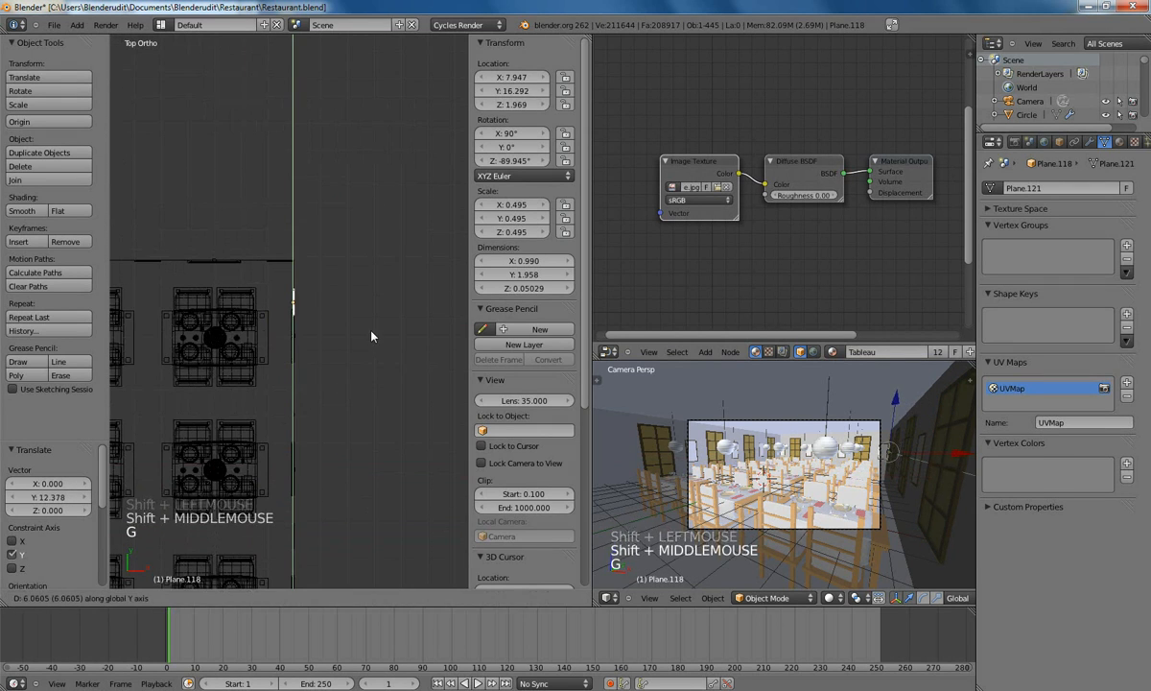
pyautogui.click(366, 326)
# Step: Nudge the corner picture about -0.017 along X to line it up with the other frames on the right wall
pyautogui.scroll(6, 366, 326)
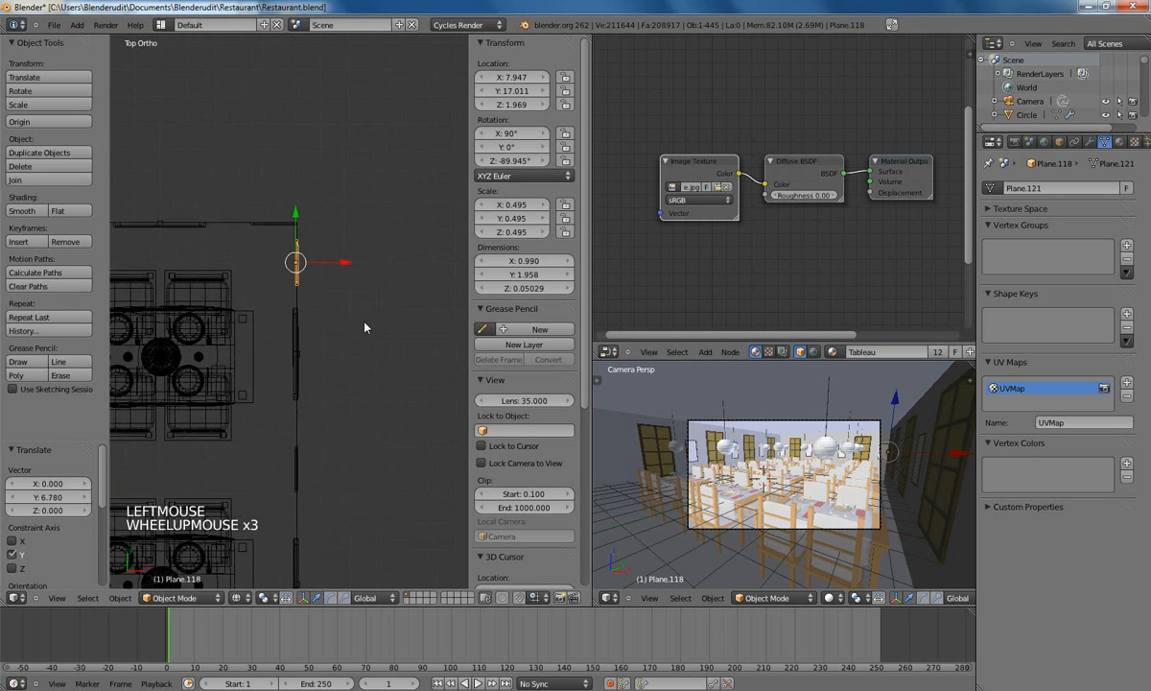
pyautogui.press('g')
pyautogui.press('x')
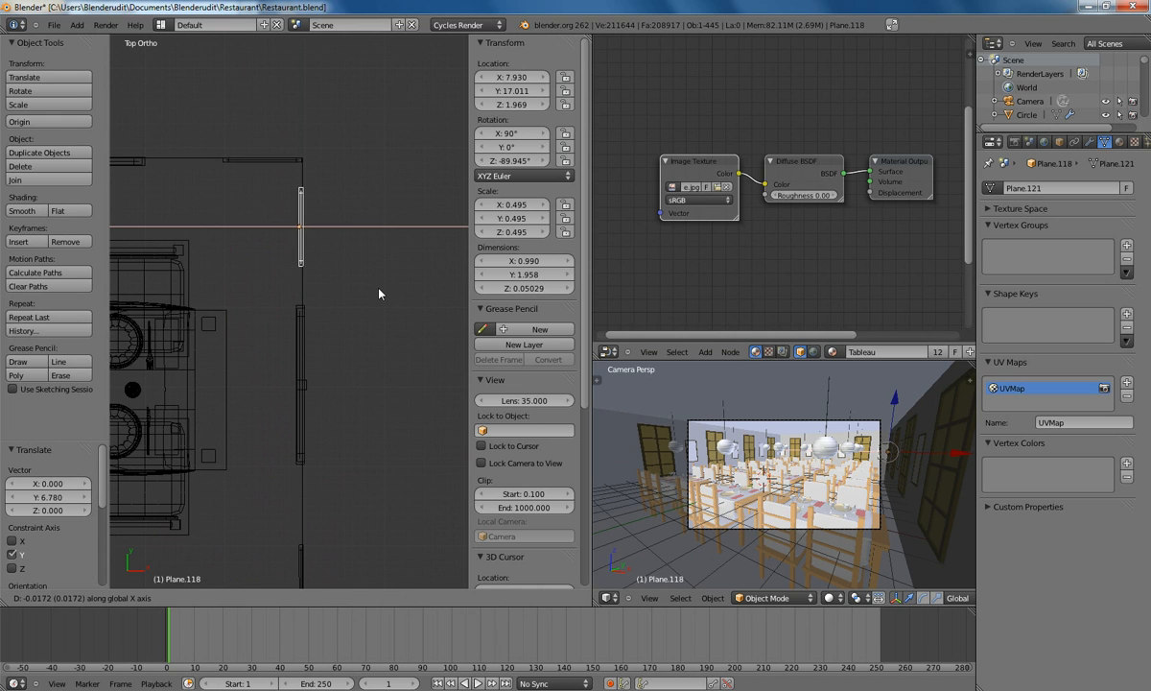
pyautogui.click(378, 292)
# Step: Examine the decorated walls inside the restaurant in solid perspective and through the camera
pyautogui.moveTo(340, 411)
pyautogui.mouseDown(button='middle')
pyautogui.moveTo(321, 459)
pyautogui.moveTo(359, 432)
pyautogui.moveTo(369, 337)
pyautogui.mouseUp(button='middle')
pyautogui.press('KP_5')
pyautogui.press('z')
pyautogui.scroll(-8, 364, 379)
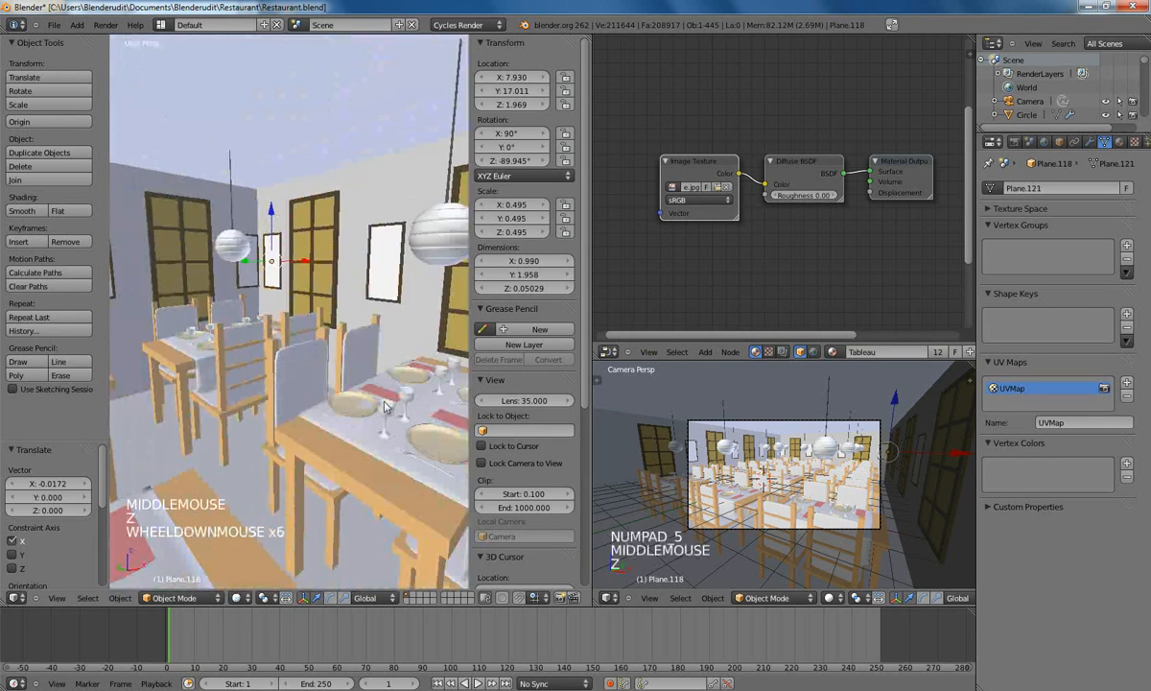
pyautogui.moveTo(390, 407); pyautogui.dragTo(288, 301, button='middle')
pyautogui.scroll(4, 403, 418)
pyautogui.moveTo(280, 401); pyautogui.dragTo(242, 284, button='middle')
pyautogui.keyDown('shift'); pyautogui.moveTo(241, 284); pyautogui.dragTo(331, 335, button='middle'); pyautogui.keyUp('shift')
pyautogui.moveTo(331, 336); pyautogui.dragTo(298, 332, button='middle')
pyautogui.press('KP_0')
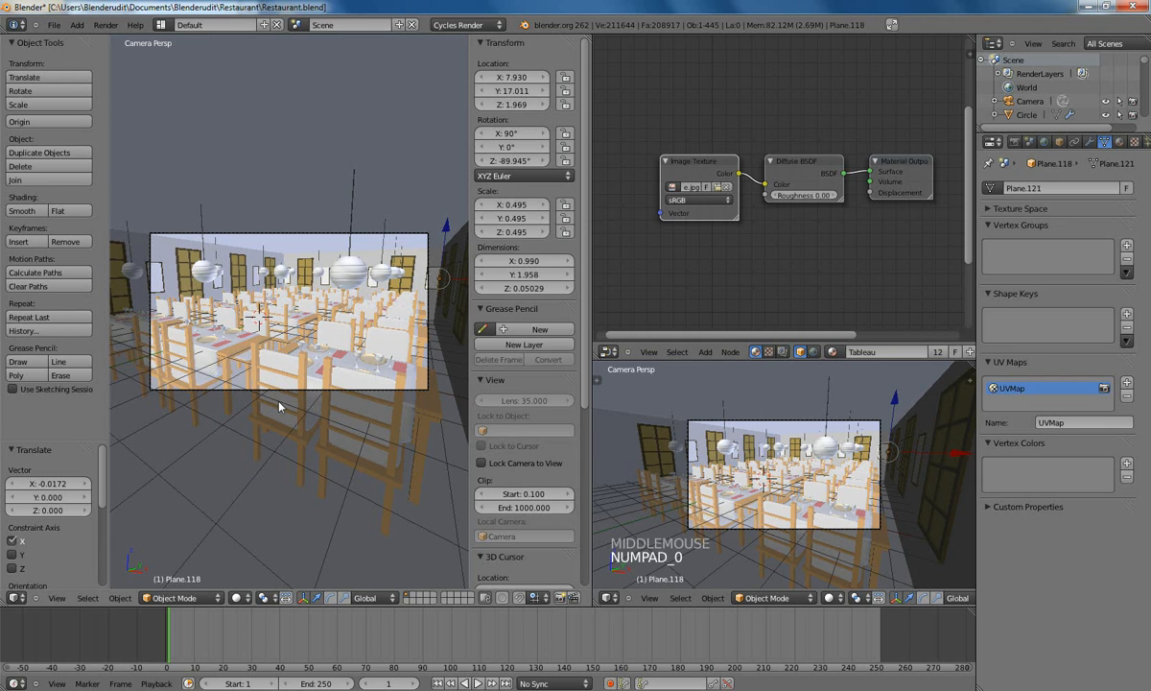
# Step: In the wireframe top view, move the leftmost picture on the back wall about 0.150 along X
pyautogui.press('KP_7')
pyautogui.press('z')
pyautogui.keyDown('shift'); pyautogui.moveTo(321, 282); pyautogui.dragTo(321, 317, button='middle'); pyautogui.keyUp('shift')
pyautogui.press('KP_5')
pyautogui.keyDown('shift'); pyautogui.moveTo(298, 260); pyautogui.dragTo(308, 432, button='middle'); pyautogui.keyUp('shift')
pyautogui.scroll(7, 253, 319)
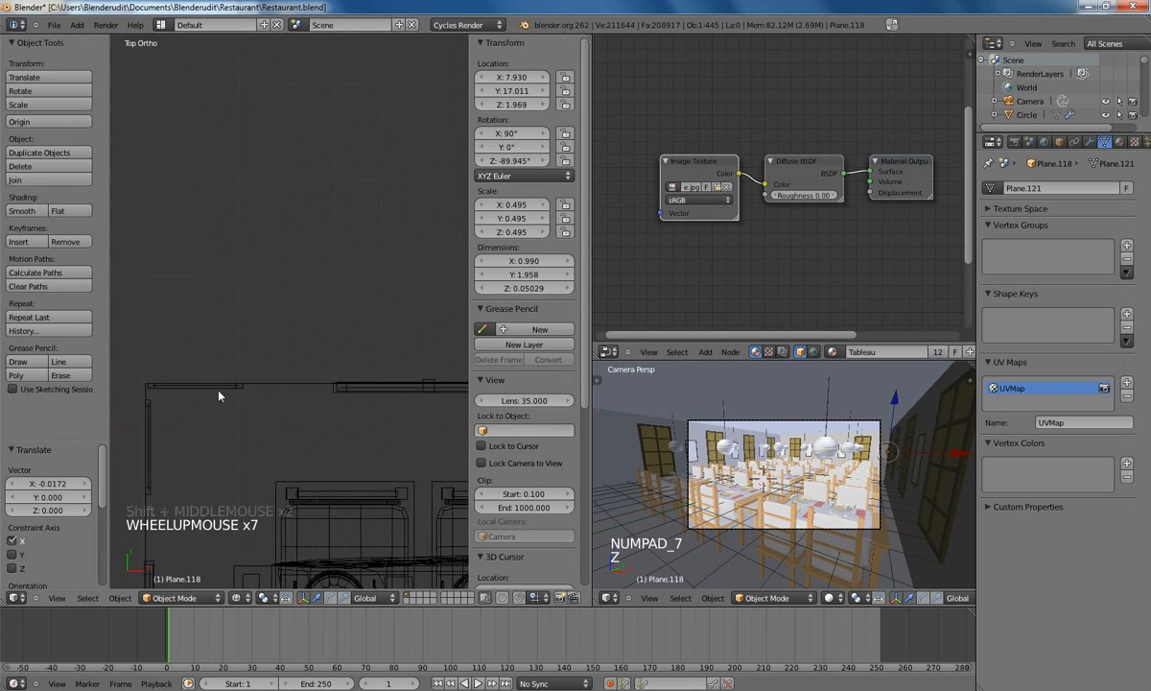
pyautogui.rightClick(219, 391)
pyautogui.press('g')
pyautogui.press('g')
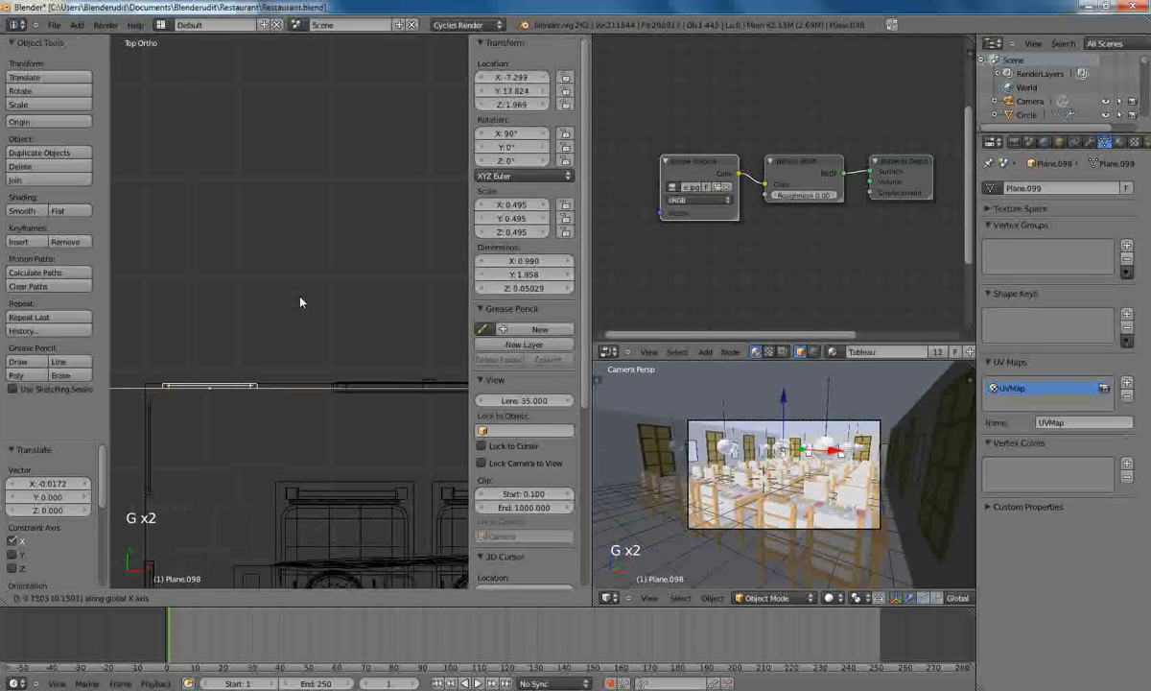
pyautogui.click(300, 302)
# Step: Move the rightmost picture on the back wall about -0.334 along X, away from the corner
pyautogui.scroll(-3, 439, 504)
pyautogui.keyDown('shift'); pyautogui.moveTo(412, 489); pyautogui.dragTo(204, 478, button='middle'); pyautogui.keyUp('shift')
pyautogui.keyDown('shift'); pyautogui.moveTo(384, 418); pyautogui.dragTo(172, 395, button='middle'); pyautogui.keyUp('shift')
pyautogui.keyDown('shift'); pyautogui.moveTo(408, 388); pyautogui.dragTo(207, 364, button='middle'); pyautogui.keyUp('shift')
pyautogui.keyDown('shift'); pyautogui.moveTo(403, 365); pyautogui.dragTo(382, 362, button='middle'); pyautogui.keyUp('shift')
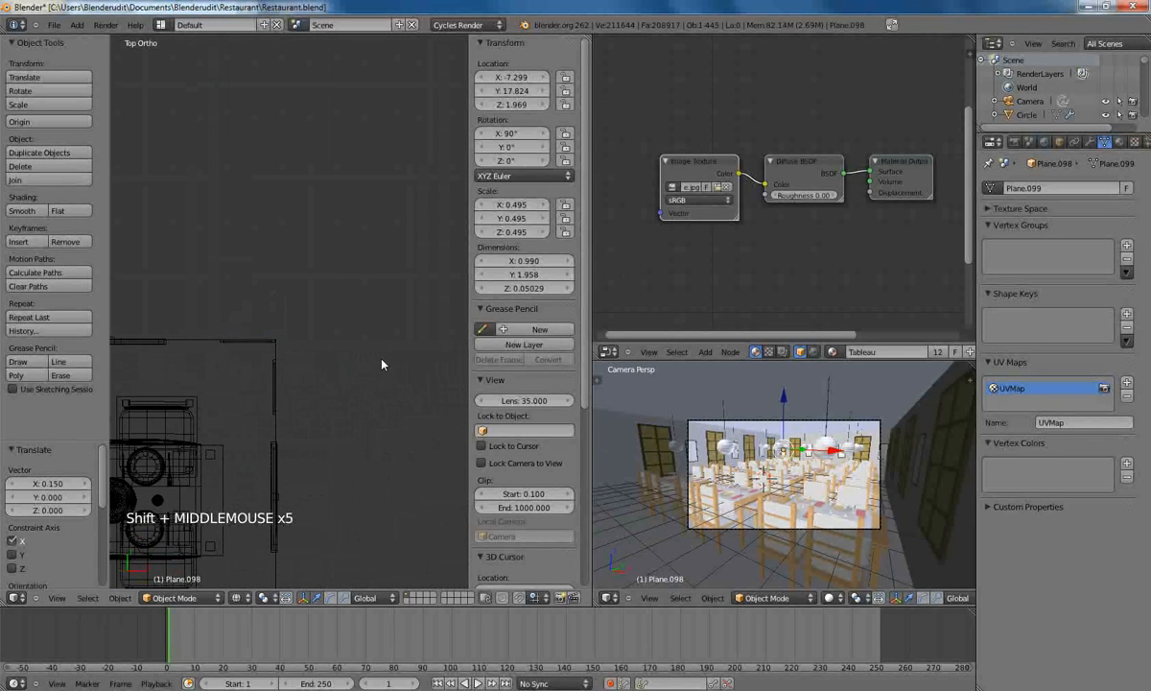
pyautogui.rightClick(260, 349)
pyautogui.press('g')
pyautogui.press('g')
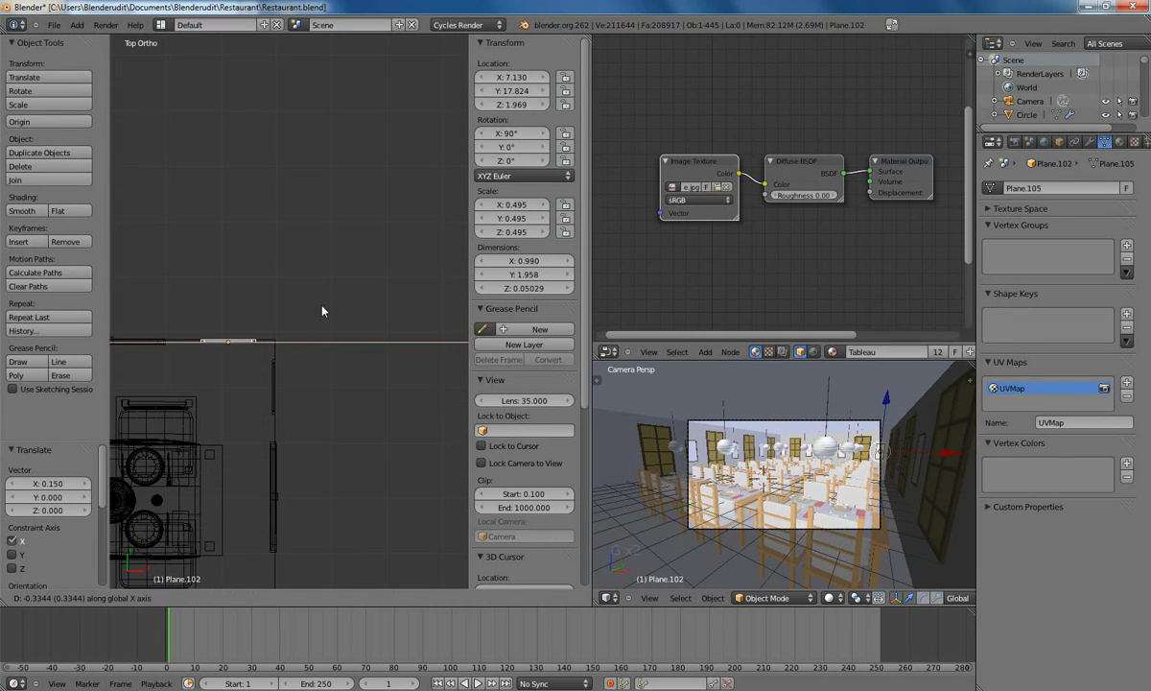
pyautogui.click(323, 310)
# Step: Examine the picture and window spacing along the back and side walls from above
pyautogui.press('a')
pyautogui.scroll(-3, 288, 384)
pyautogui.keyDown('shift'); pyautogui.moveTo(295, 380); pyautogui.dragTo(384, 378, button='middle'); pyautogui.keyUp('shift')
pyautogui.keyDown('shift'); pyautogui.moveTo(384, 378); pyautogui.dragTo(461, 376, button='middle'); pyautogui.keyUp('shift')
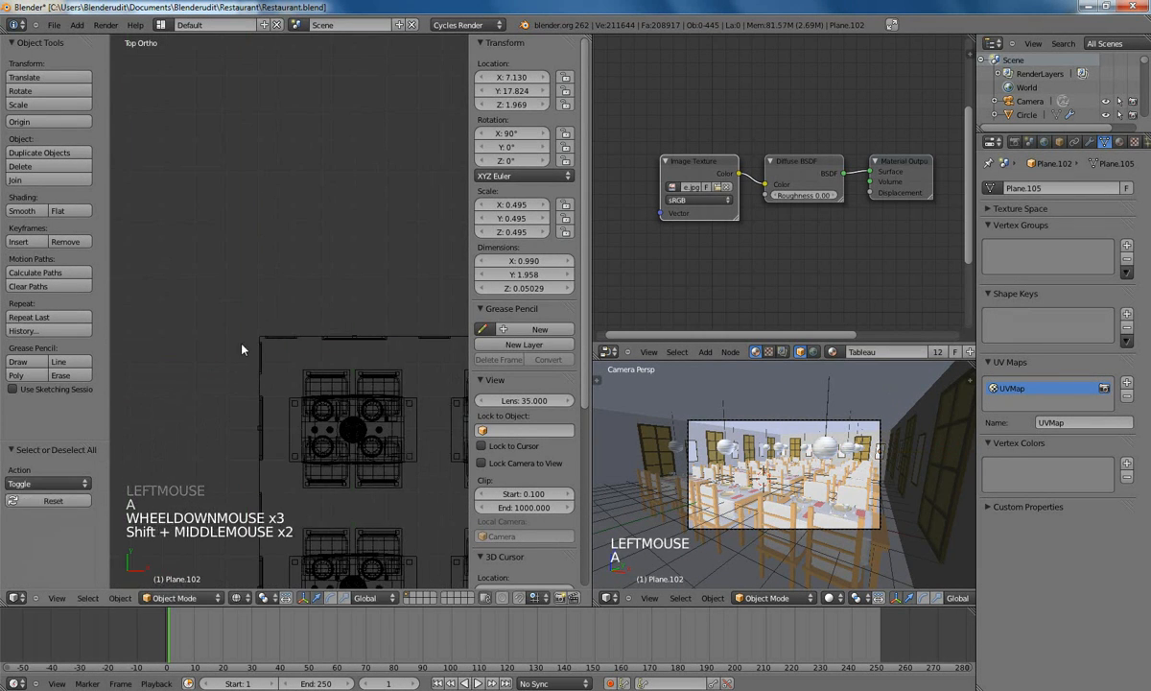
pyautogui.rightClick(283, 339)
pyautogui.scroll(3, 319, 356)
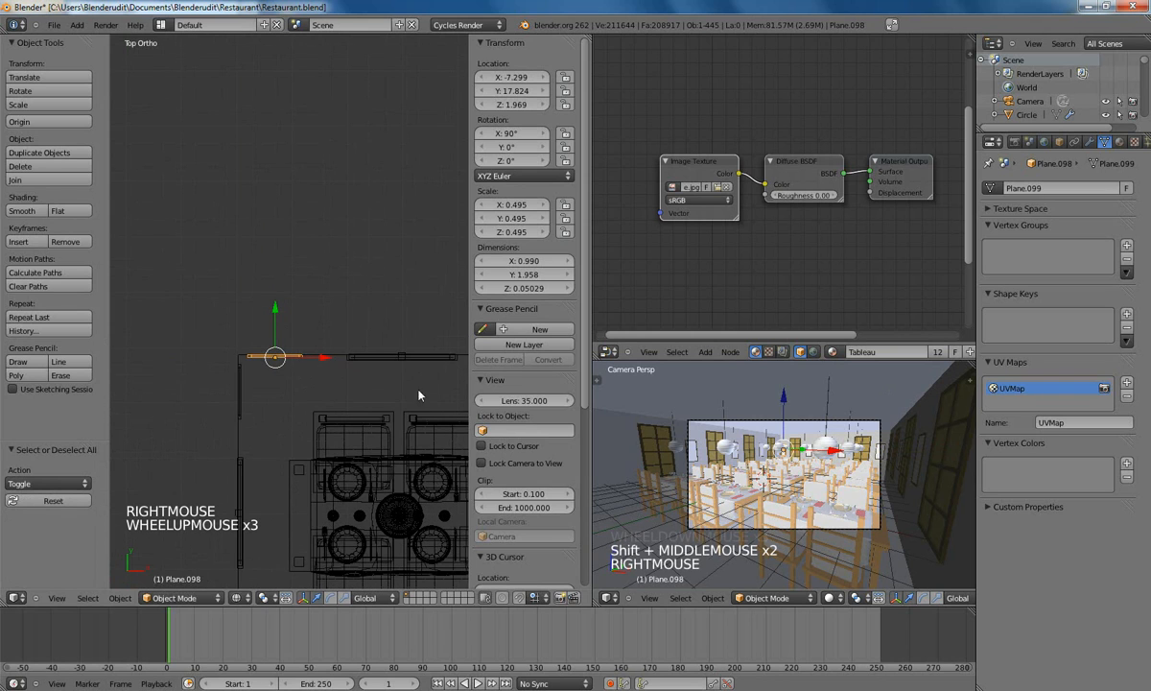
pyautogui.scroll(-2, 419, 394)
pyautogui.keyDown('shift'); pyautogui.moveTo(386, 424); pyautogui.dragTo(360, 387, button='middle'); pyautogui.keyUp('shift')
pyautogui.scroll(-5, 165, 382)
pyautogui.keyDown('shift'); pyautogui.moveTo(178, 380); pyautogui.dragTo(278, 367, button='middle'); pyautogui.keyUp('shift')
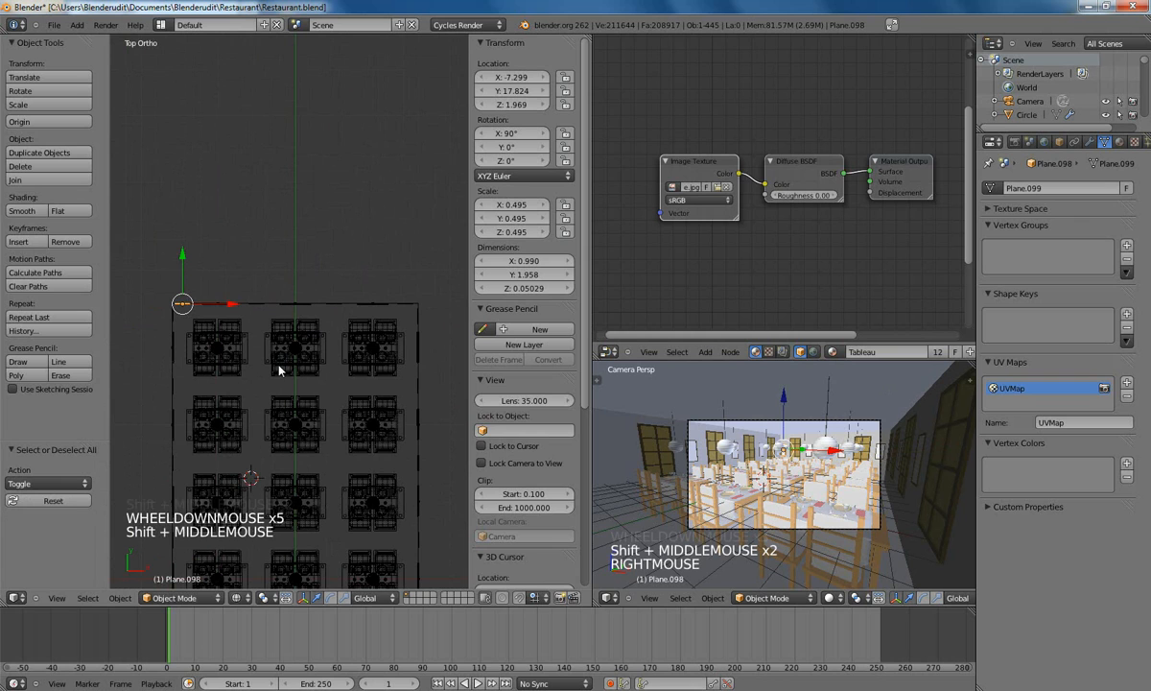
pyautogui.rightClick(421, 321)
pyautogui.press('a')
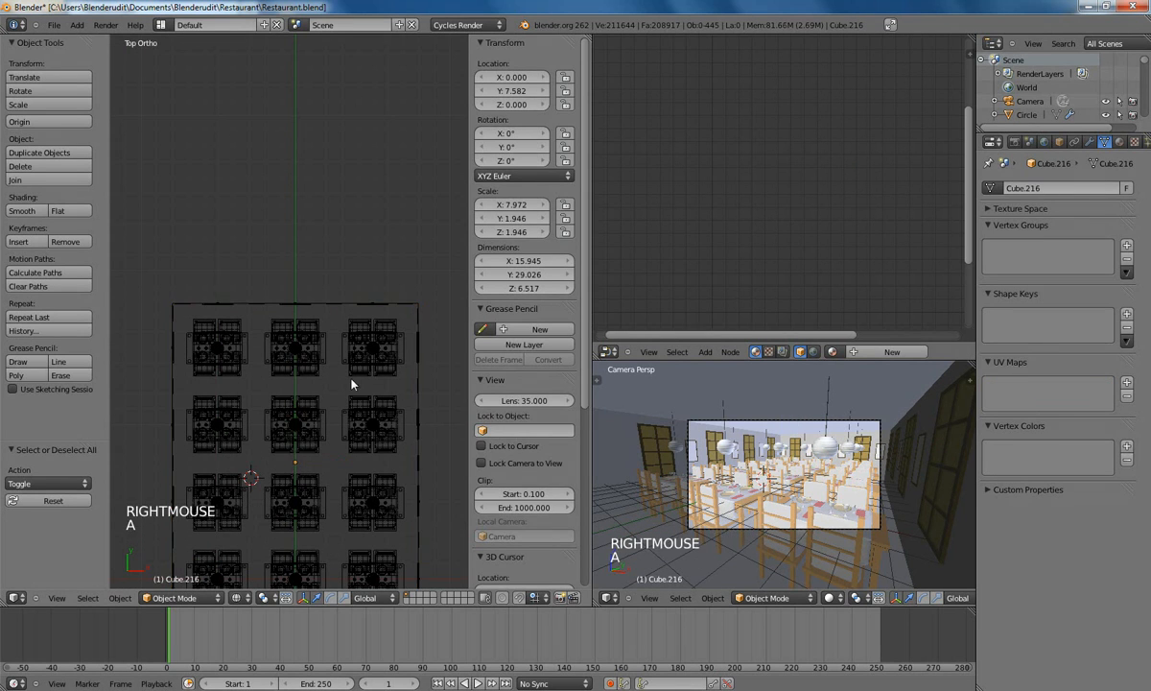
# Step: In the solid camera view, move the room box to the second layer and display only that layer
pyautogui.press('KP_0')
pyautogui.scroll(1, 345, 326)
pyautogui.scroll(-1, 346, 326)
pyautogui.press('z')
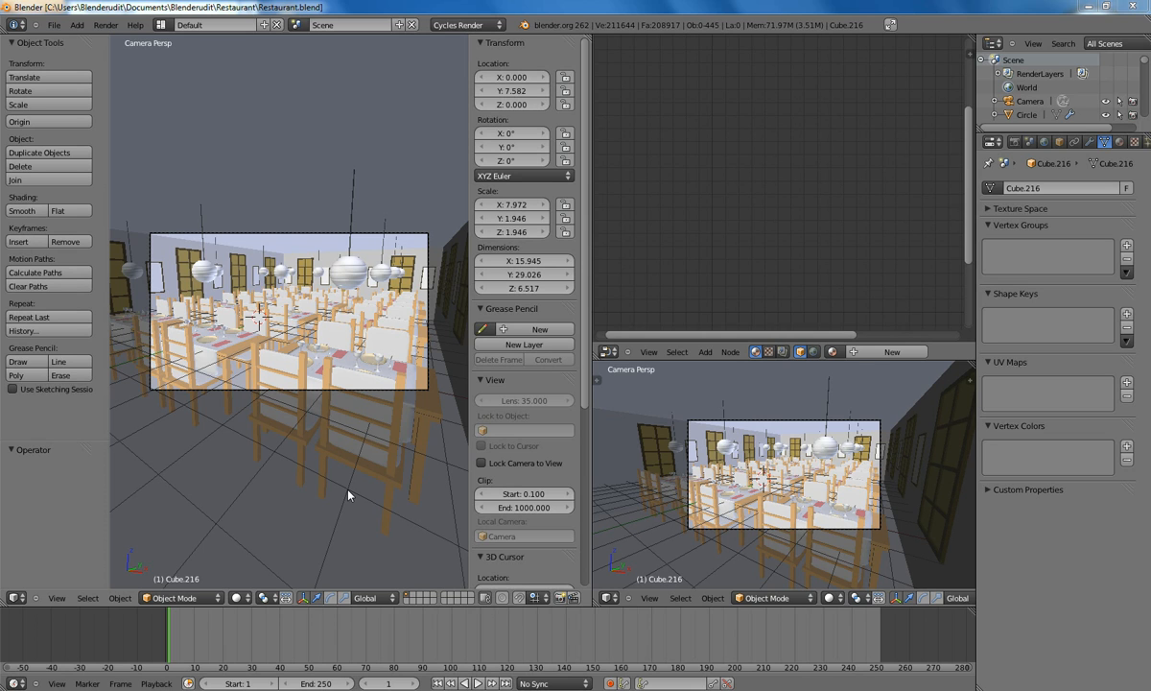
pyautogui.rightClick(349, 495)
pyautogui.press('m')
pyautogui.press('m')
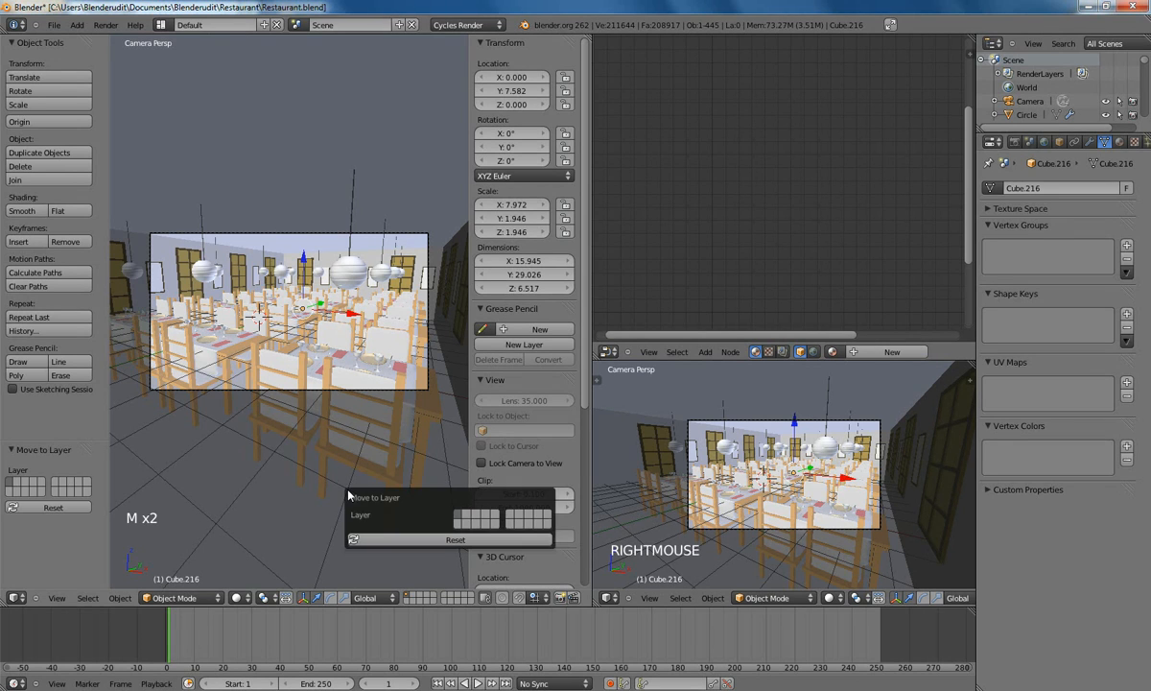
pyautogui.click(467, 518)
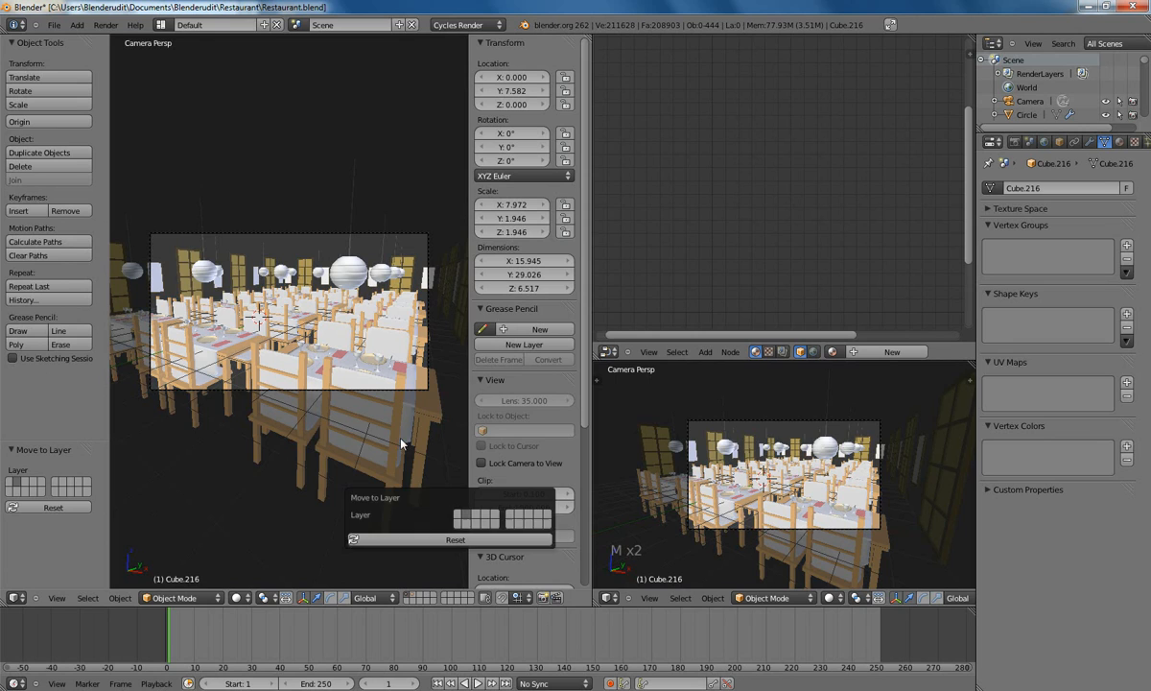
pyautogui.click(414, 597)
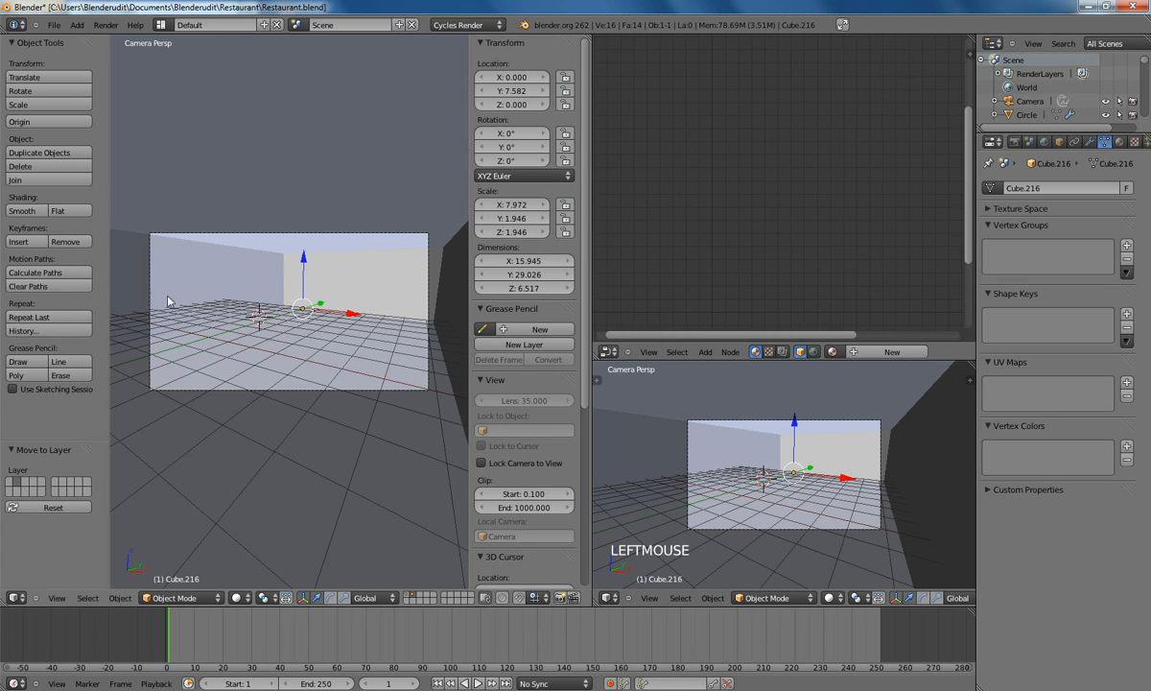
# Step: Create a new material for the room box and name it Mur
pyautogui.click(1119, 141)
pyautogui.click(1014, 233)
pyautogui.click(1017, 233)
pyautogui.write('Mur')
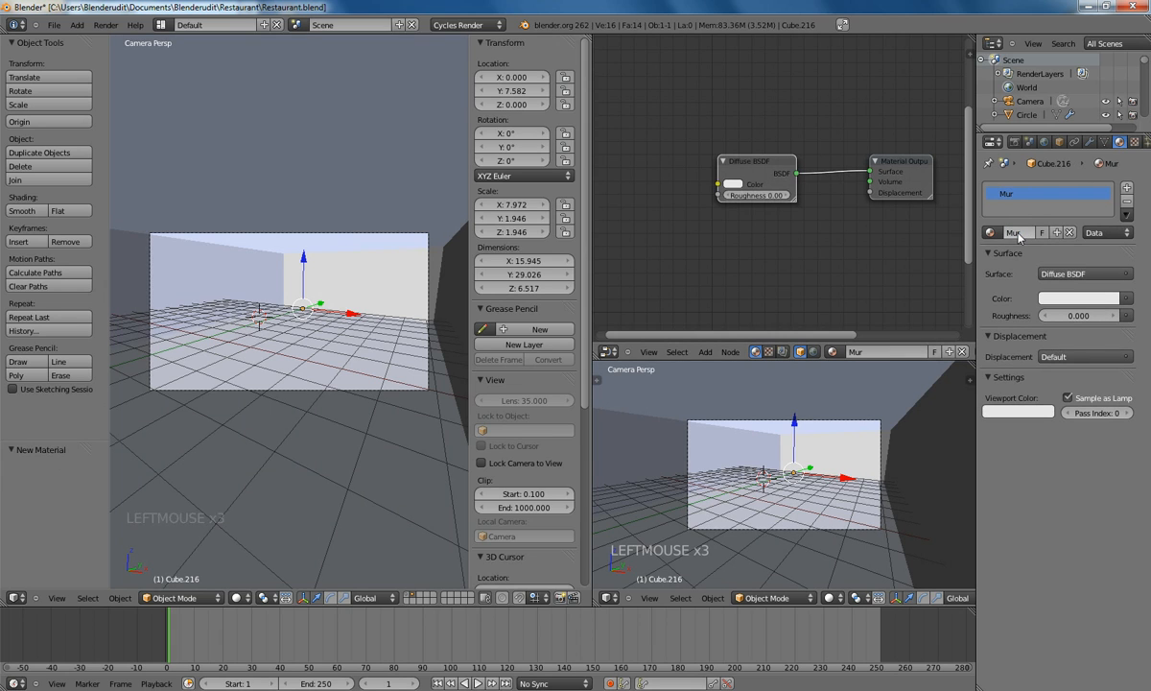
pyautogui.press('Return')
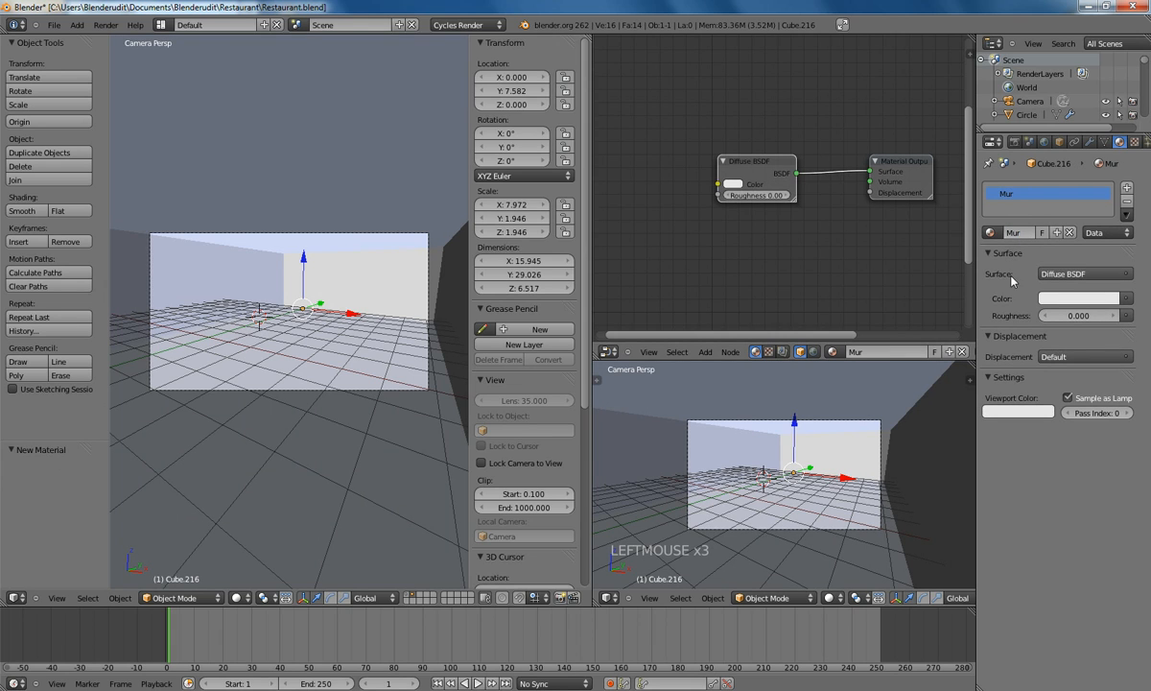
# Step: Set the Mur diffuse color to a dark red of about R 0.342, G 0.0443, B 0.02686
pyautogui.click(1061, 300)
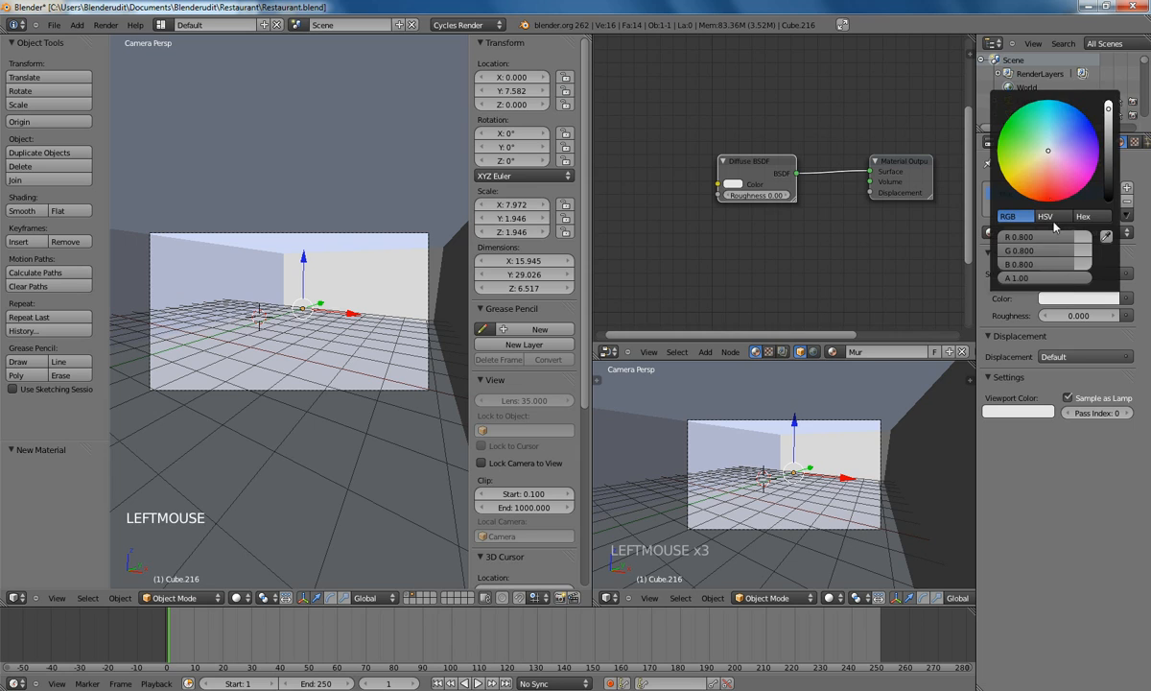
pyautogui.click(1047, 201)
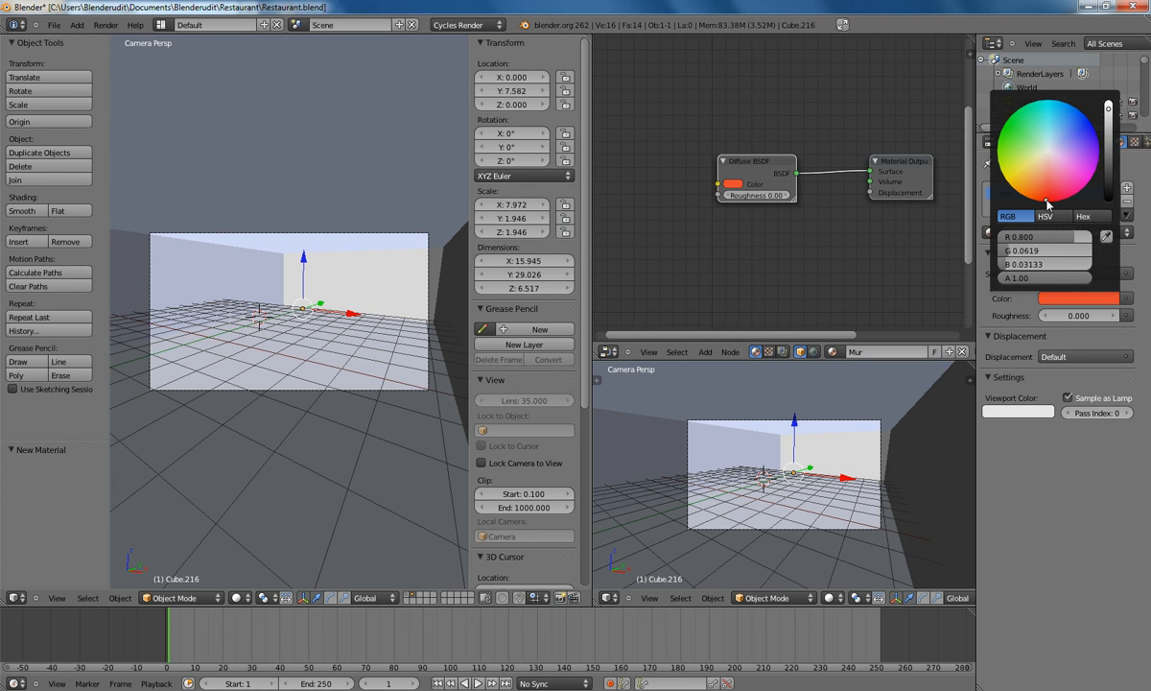
pyautogui.moveTo(1110, 118); pyautogui.dragTo(1110, 139)
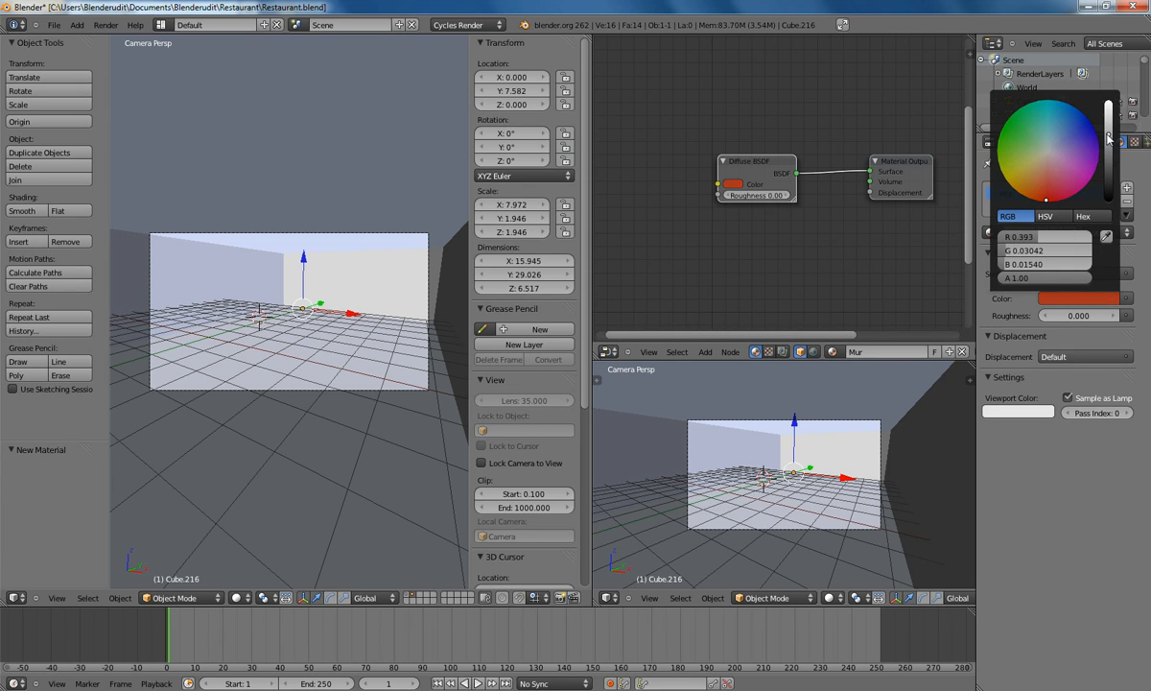
pyautogui.click(1048, 201)
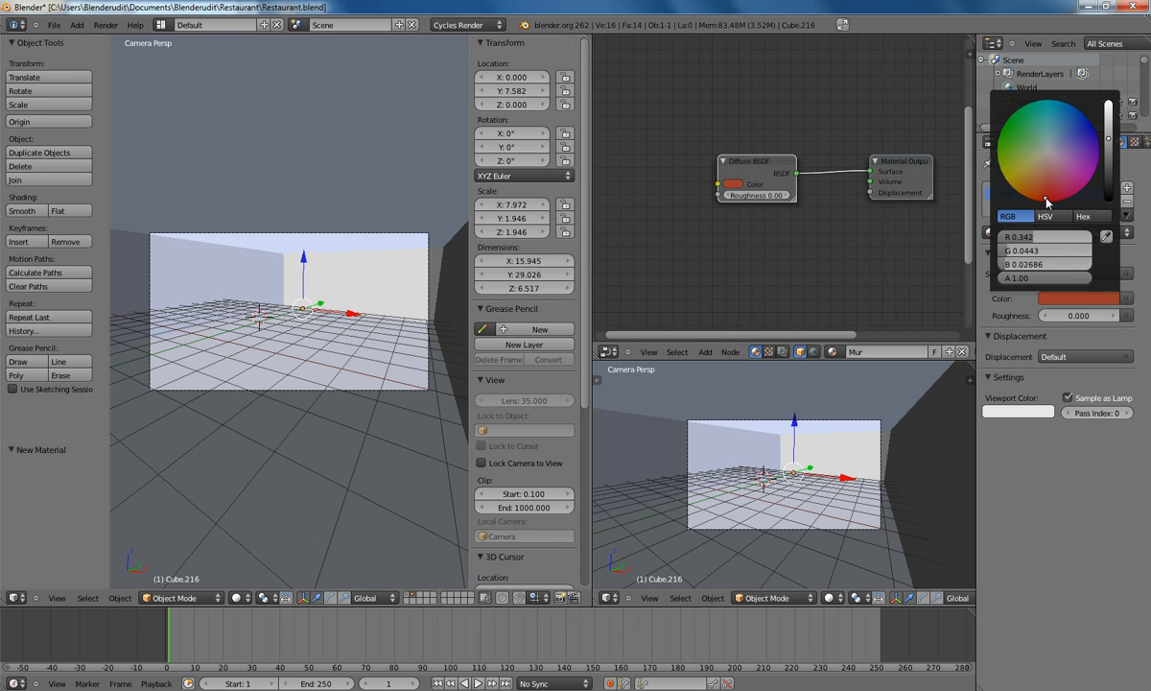
# Step: Fine-tune the Mur diffuse color from red toward a slightly more orange red-brown
pyautogui.moveTo(1110, 141); pyautogui.dragTo(1110, 138)
pyautogui.click(1042, 195)
pyautogui.moveTo(1049, 200); pyautogui.dragTo(1045, 201)
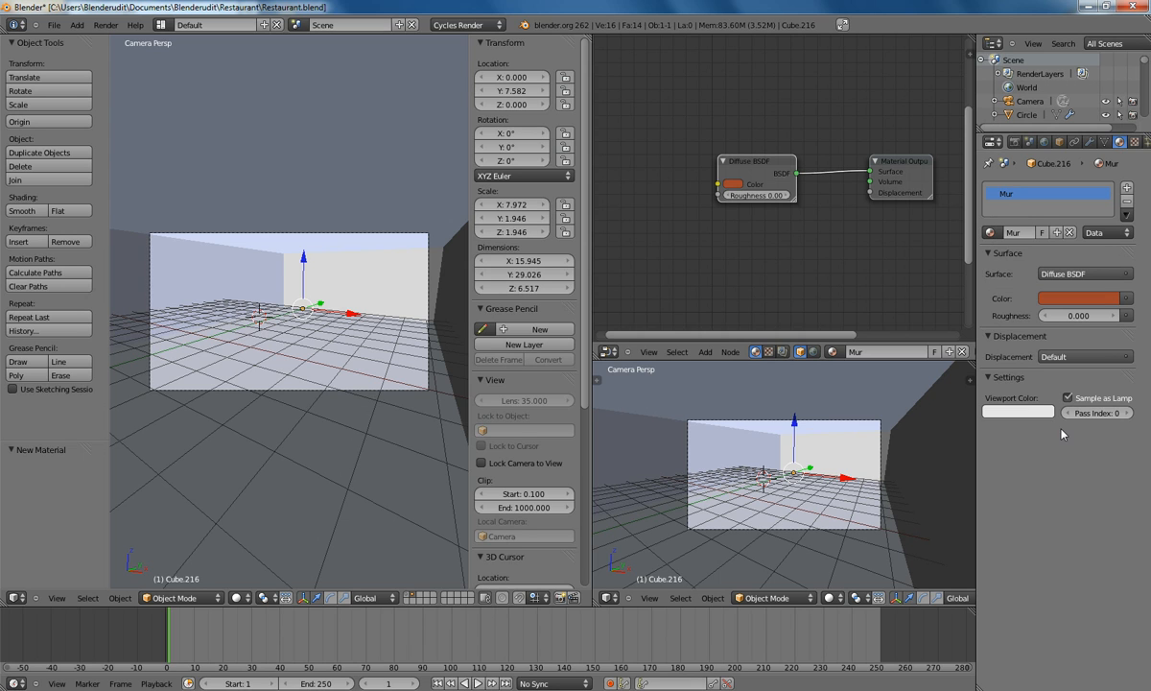
# Step: Sample the Mur diffuse color as its viewport color and set the large 3D view to Texture shading
pyautogui.click(1018, 411)
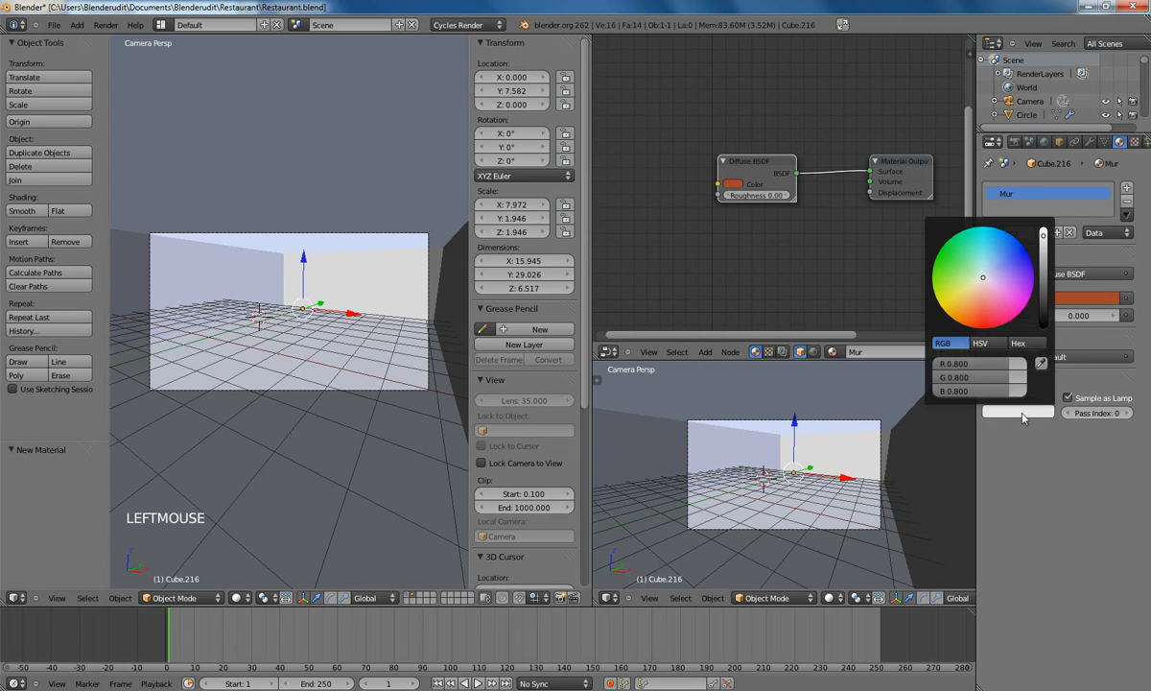
pyautogui.click(1041, 362)
pyautogui.click(1076, 300)
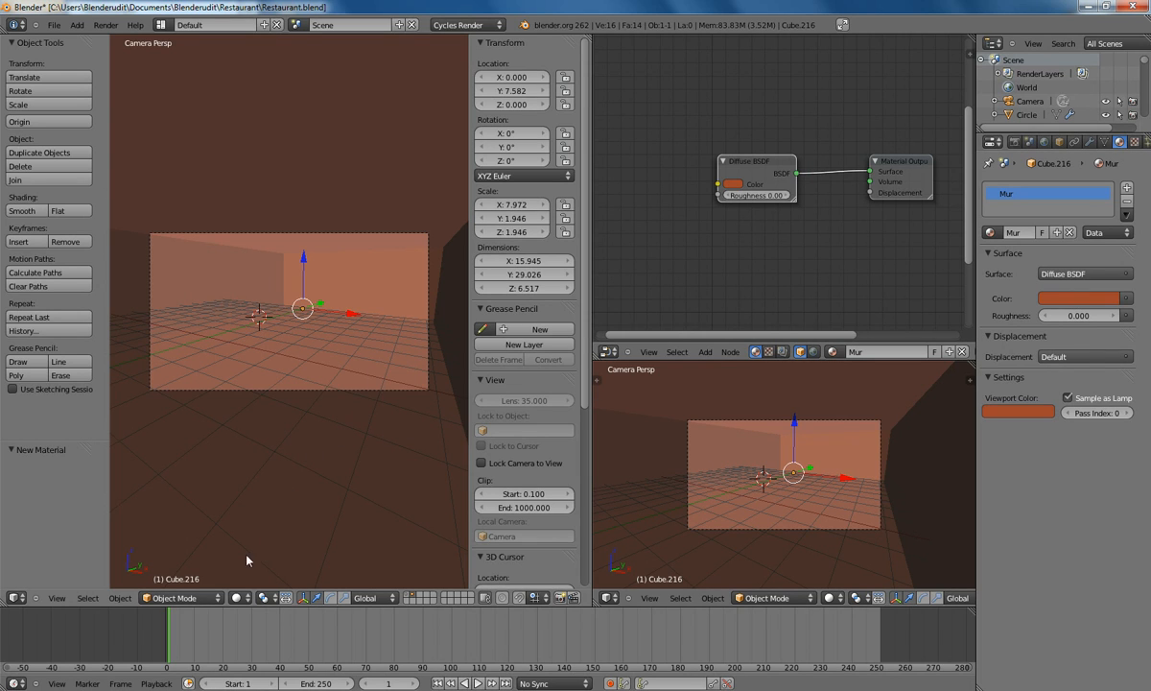
pyautogui.click(238, 598)
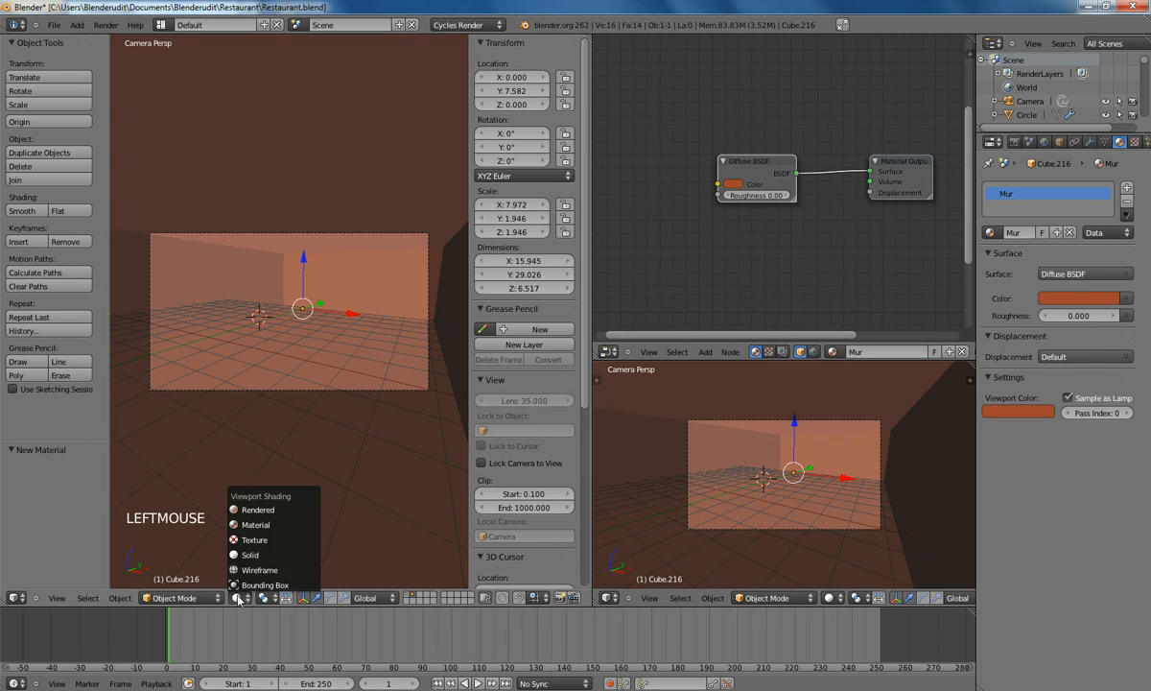
pyautogui.click(267, 541)
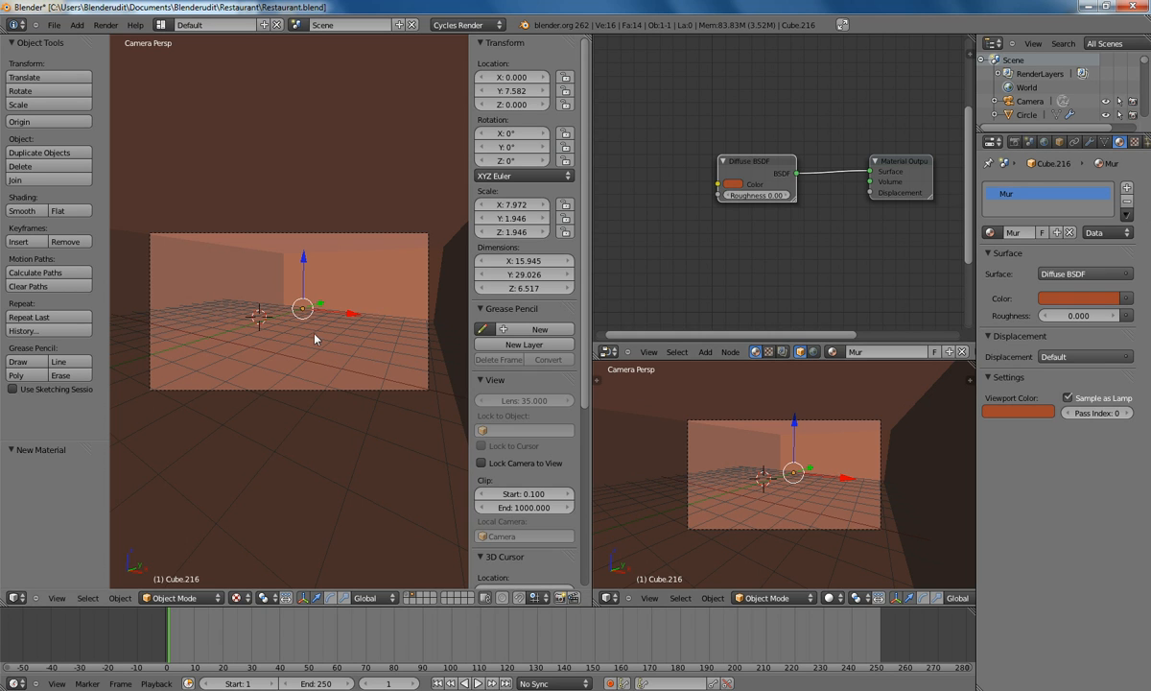
# Step: Select the room box's ceiling and floor faces and assign them a new material named Marbre
pyautogui.press('Tab')
pyautogui.rightClick(283, 163)
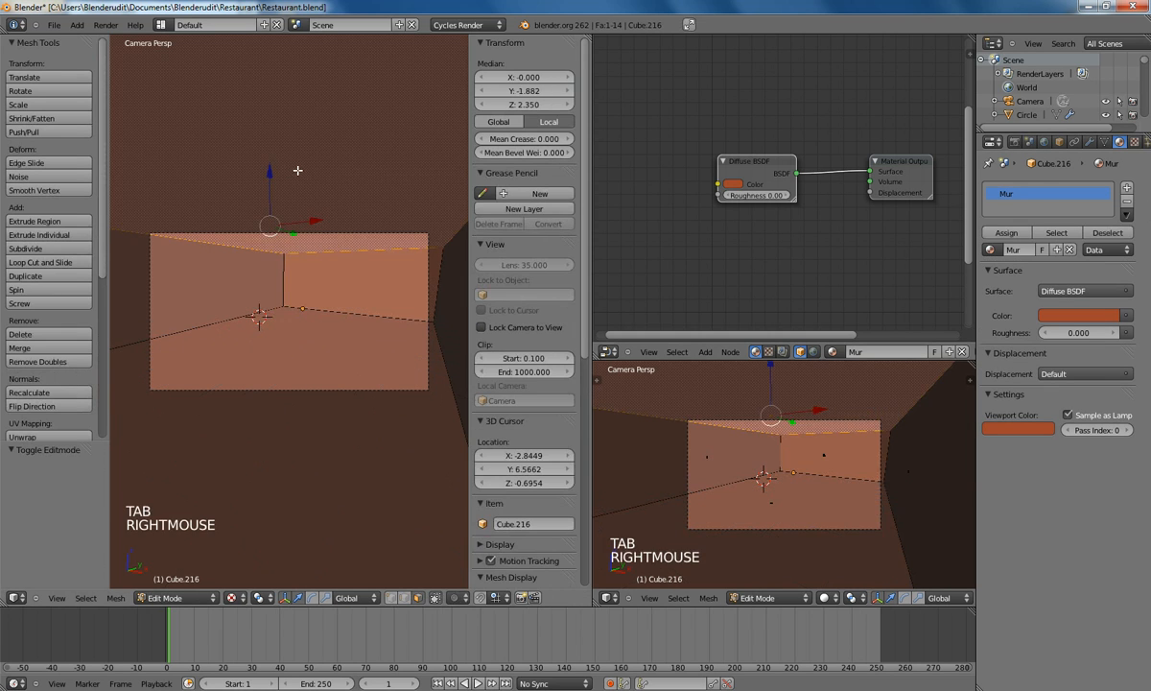
pyautogui.keyDown('shift'); pyautogui.rightClick(273, 351); pyautogui.keyUp('shift')
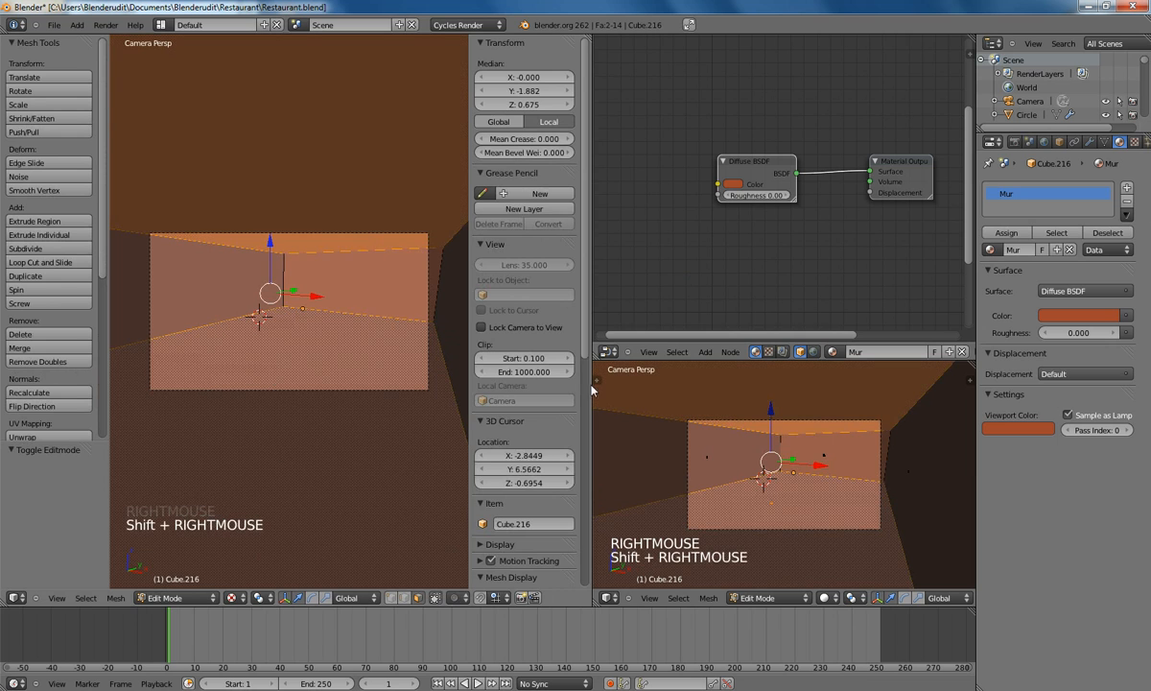
pyautogui.click(1127, 188)
pyautogui.click(1043, 251)
pyautogui.click(1024, 254)
pyautogui.write('Marbre')
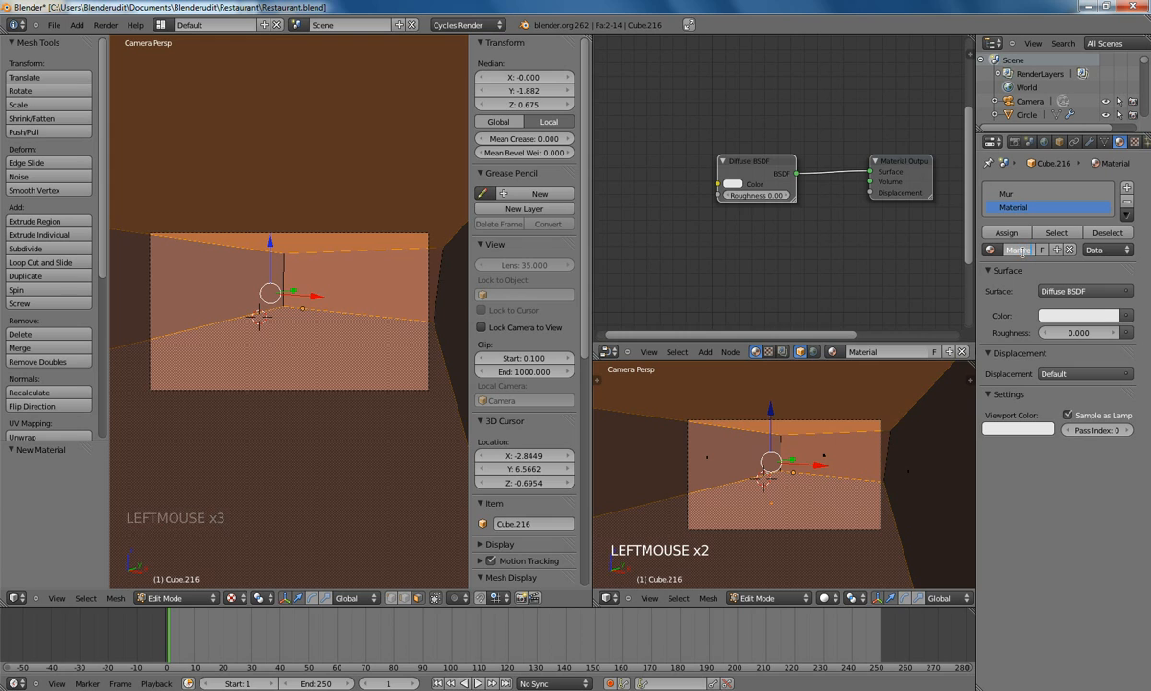
pyautogui.press('Return')
pyautogui.click(1006, 234)
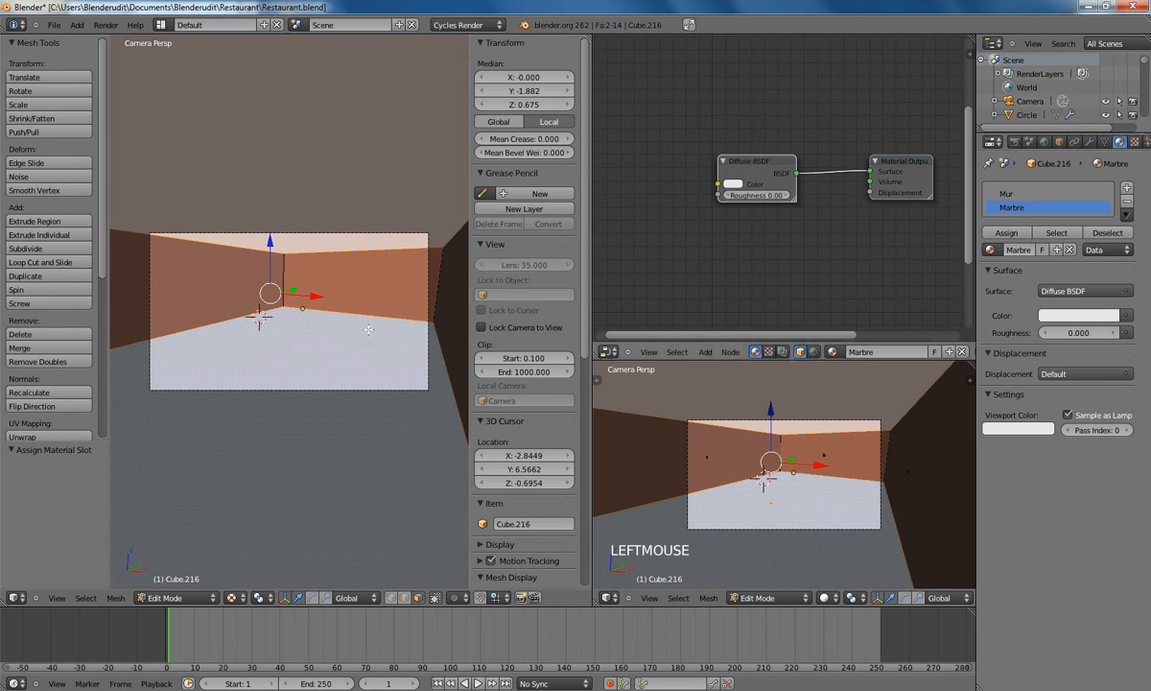
pyautogui.press('Tab')
# Step: Make the Marbre surface a Mix Shader of Diffuse BSDF and Glossy BSDF, with a glossy roughness of 0
pyautogui.click(1061, 276)
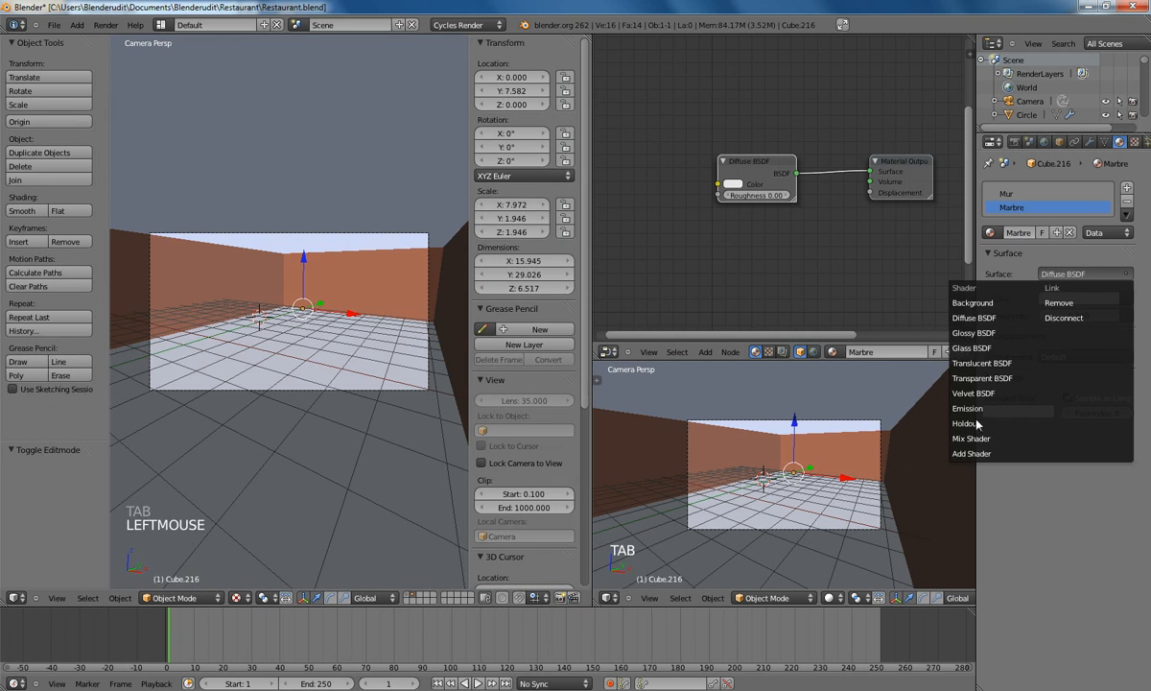
pyautogui.click(921, 414)
pyautogui.click(1055, 316)
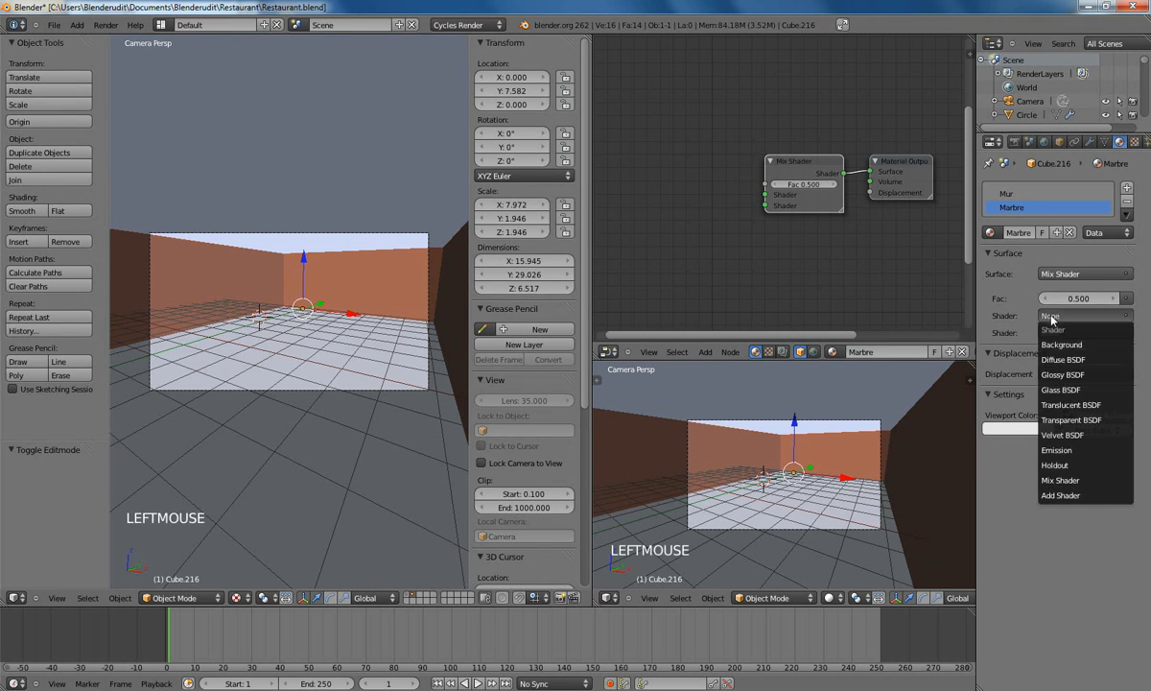
pyautogui.click(1062, 360)
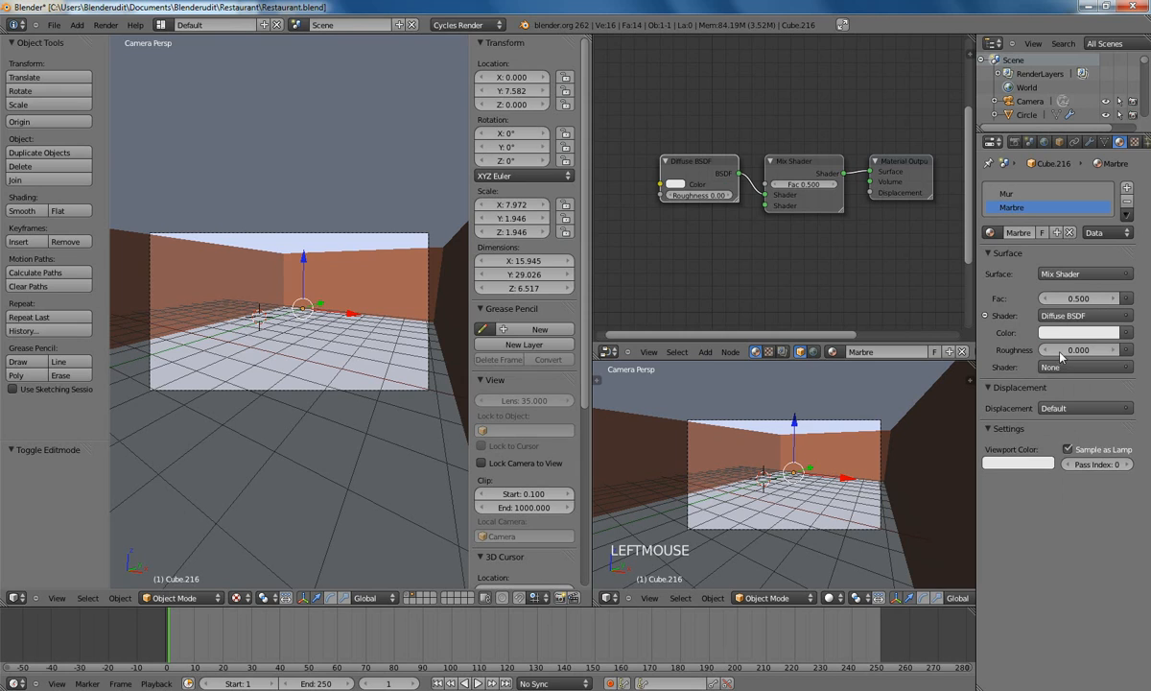
pyautogui.click(1055, 368)
pyautogui.click(1063, 426)
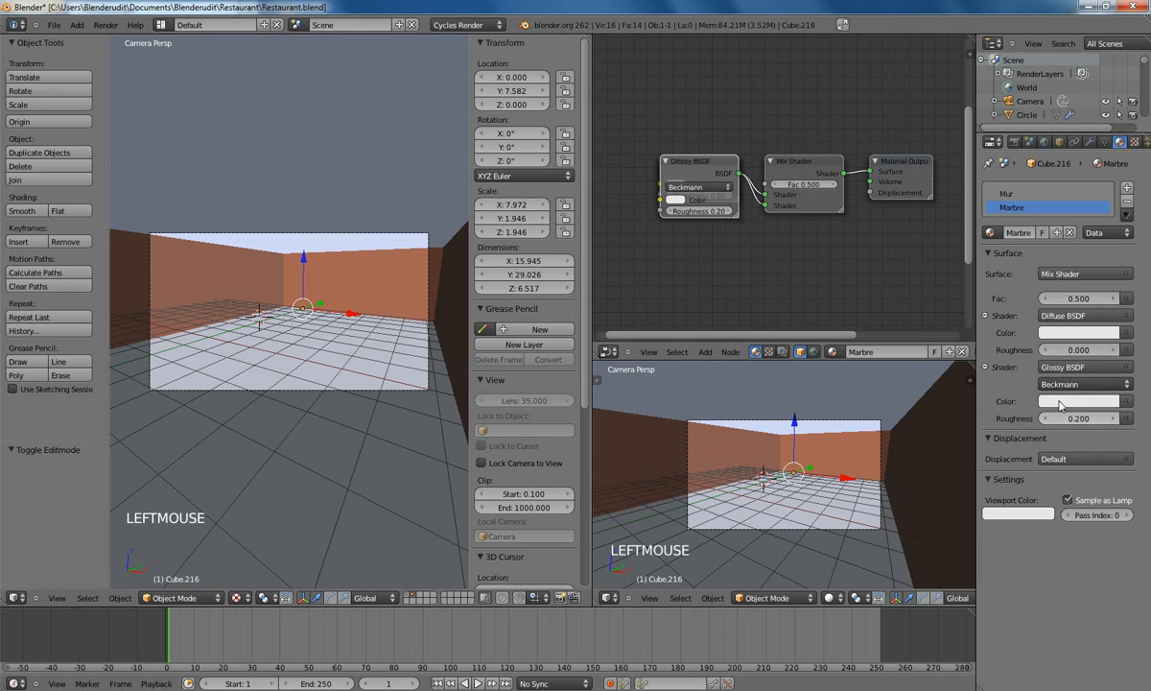
pyautogui.click(1072, 420)
pyautogui.write('0')
pyautogui.press('Return')
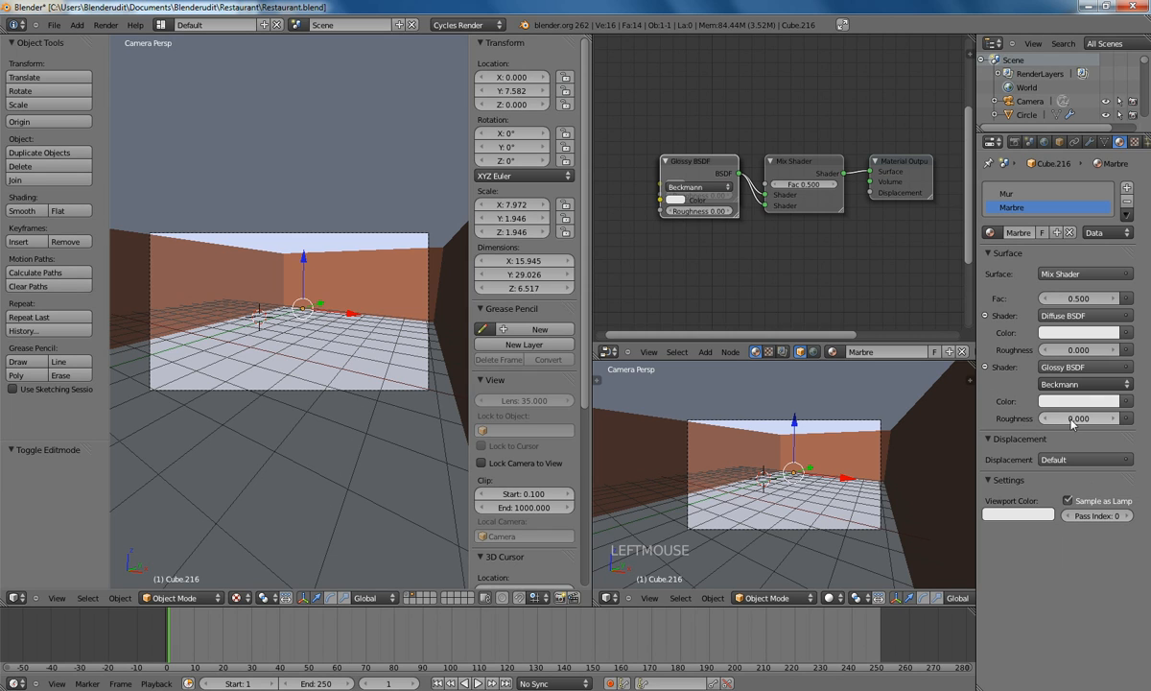
# Step: Feed the Marbre diffuse color with an Image Texture using Marble.jpg
pyautogui.click(997, 334)
pyautogui.click(782, 338)
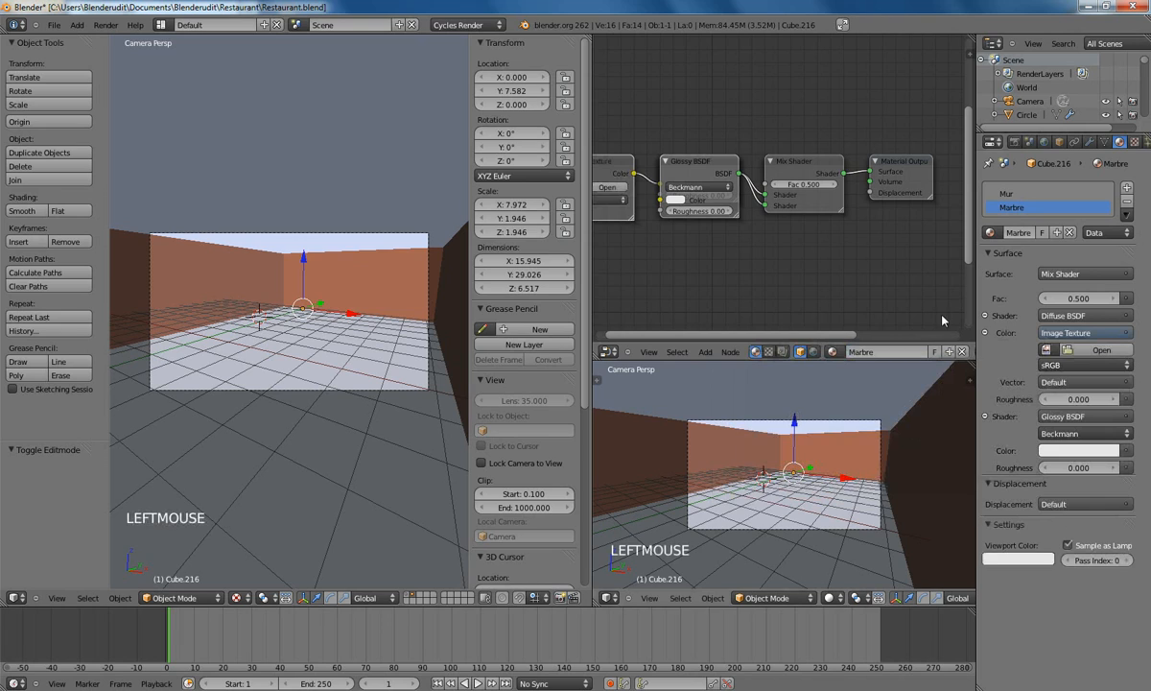
pyautogui.click(1094, 349)
pyautogui.click(202, 109)
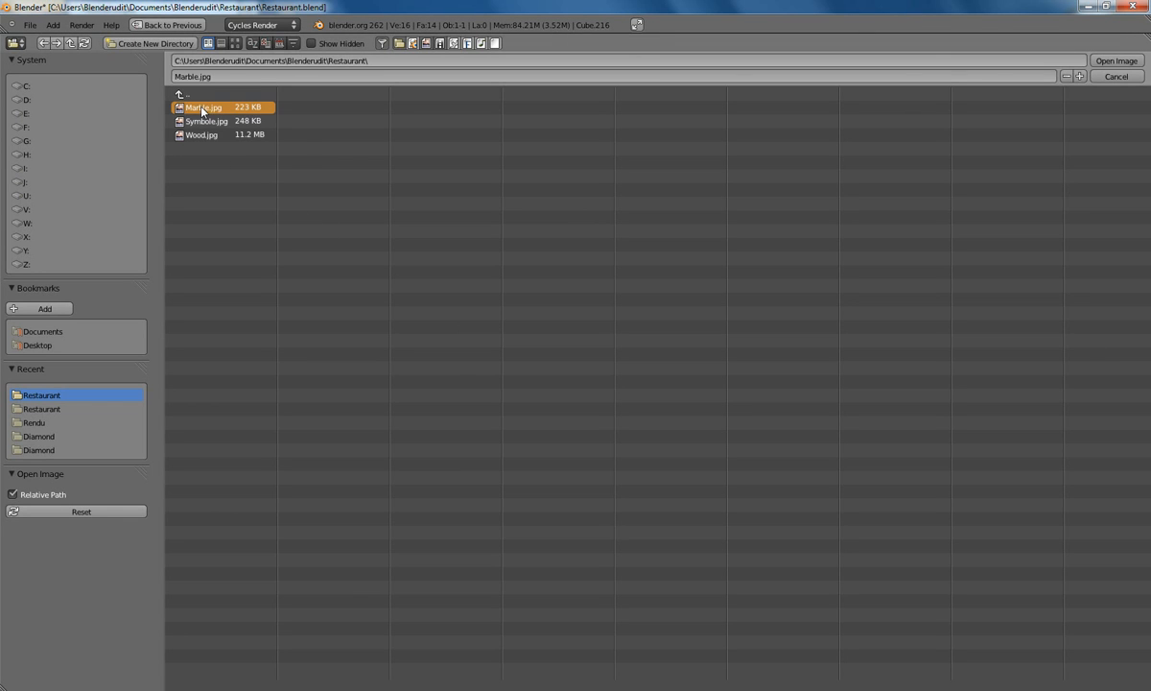
pyautogui.press('Return')
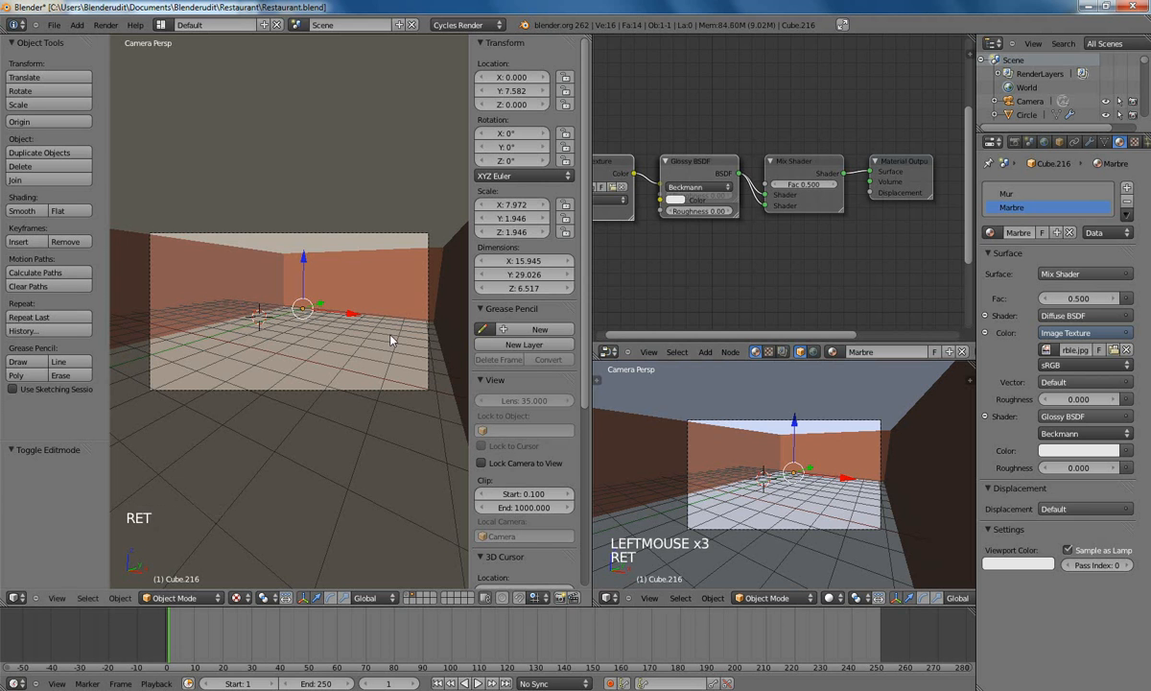
# Step: Show the room box from the top and replace the node editor with a UV/Image Editor displaying Marble.jpg
pyautogui.press('KP_7')
pyautogui.keyDown('shift'); pyautogui.moveTo(360, 433); pyautogui.dragTo(347, 240, button='middle'); pyautogui.keyUp('shift')
pyautogui.click(611, 363)
pyautogui.click(607, 352)
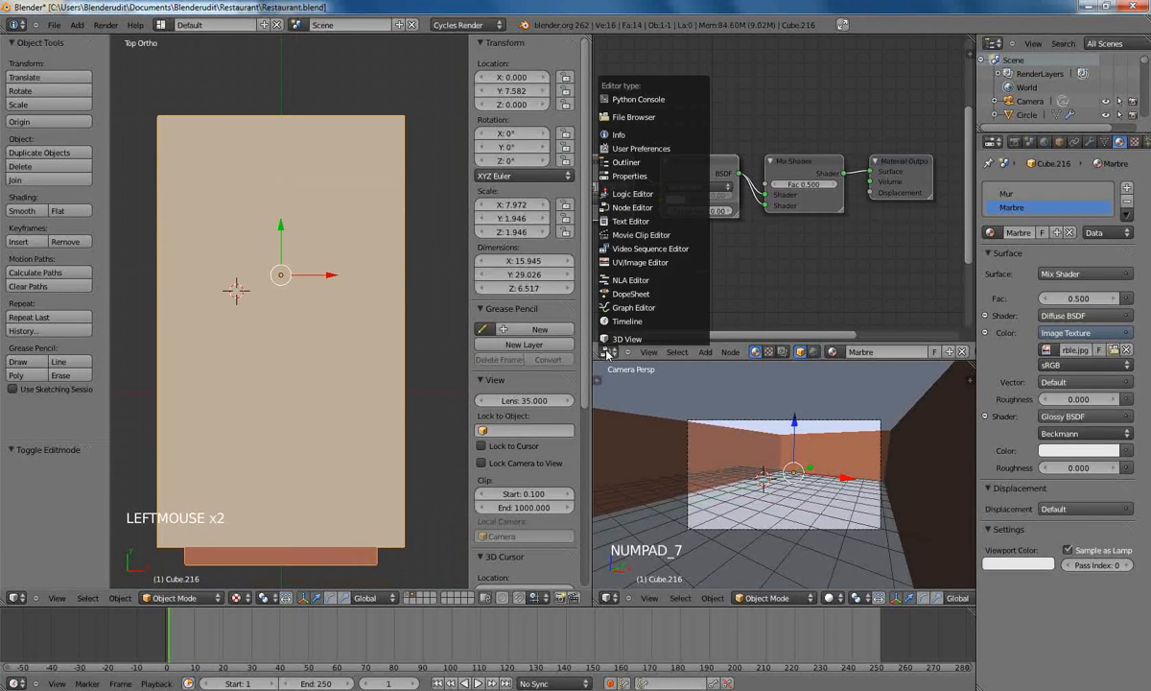
pyautogui.click(620, 267)
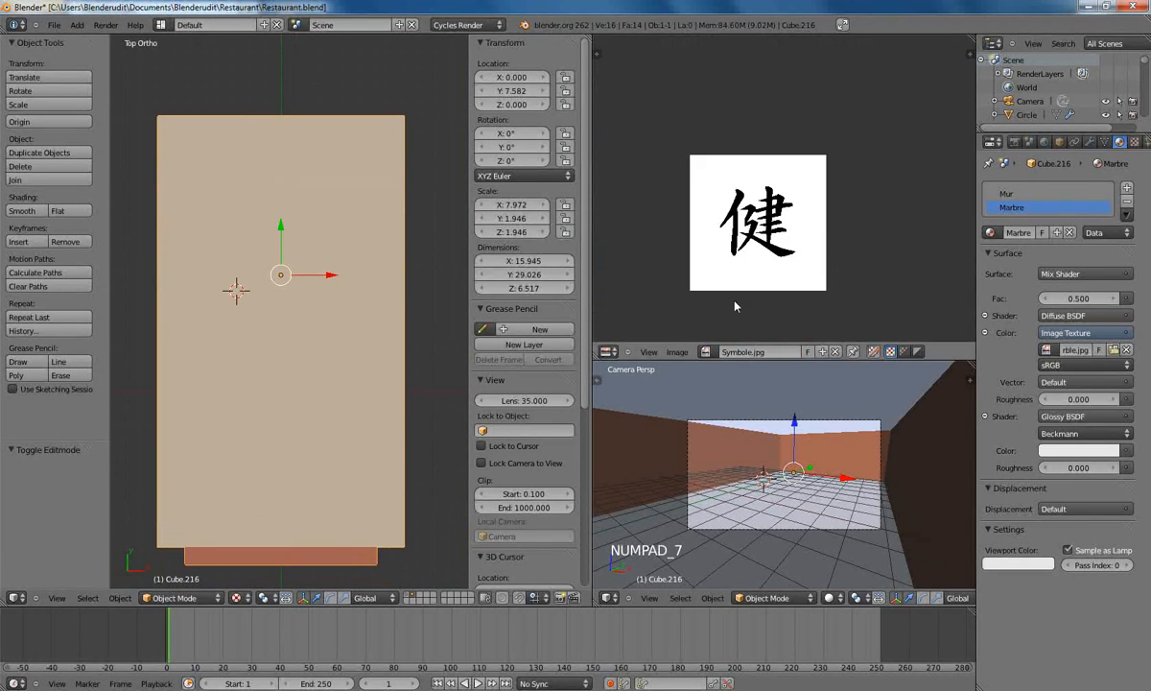
pyautogui.click(707, 351)
pyautogui.click(722, 374)
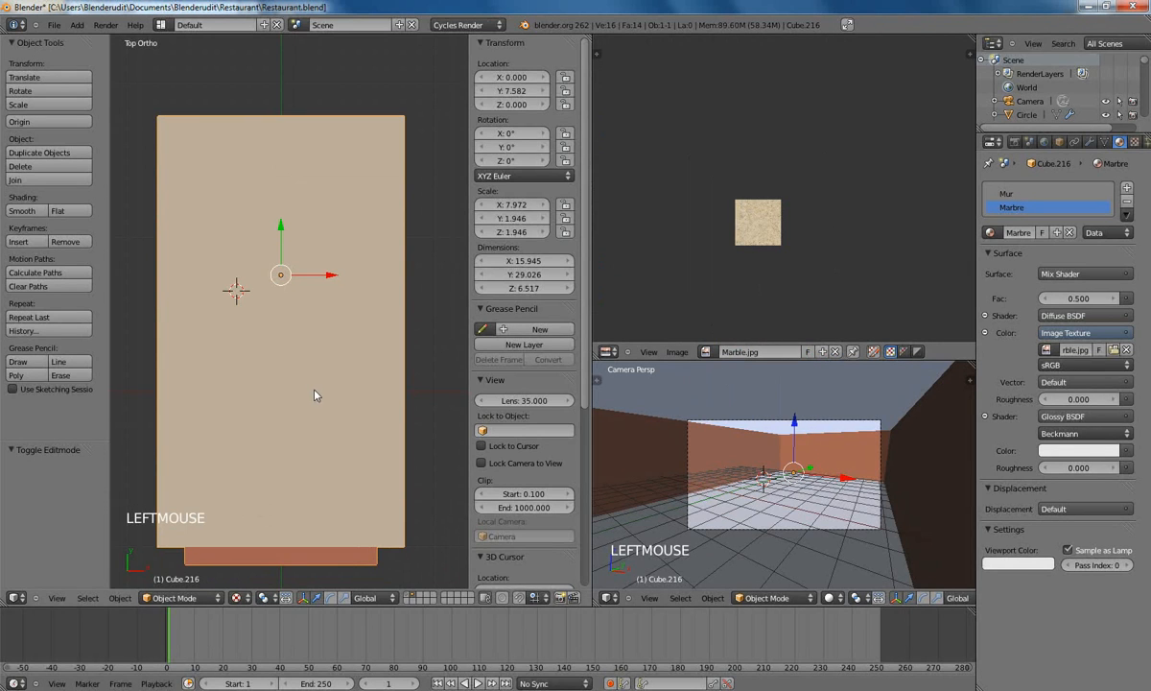
# Step: Unwrap the floor and ceiling faces with Project from View (Bounds), enlarge their UVs, and return to the camera view
pyautogui.press('Tab')
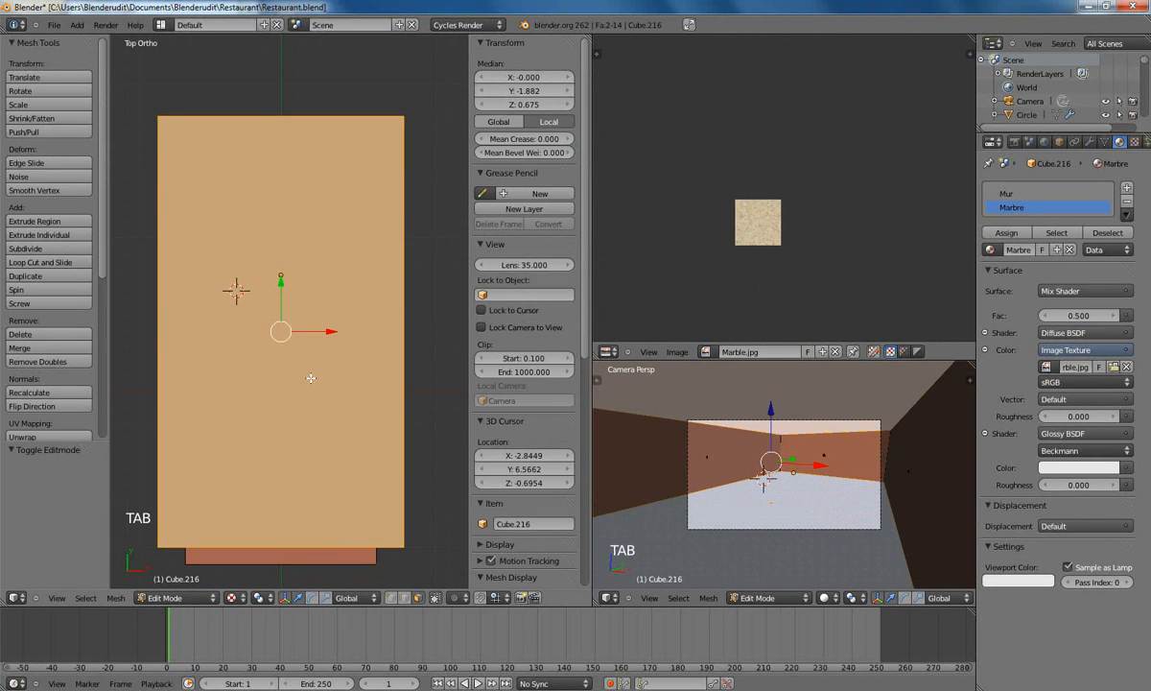
pyautogui.press('u')
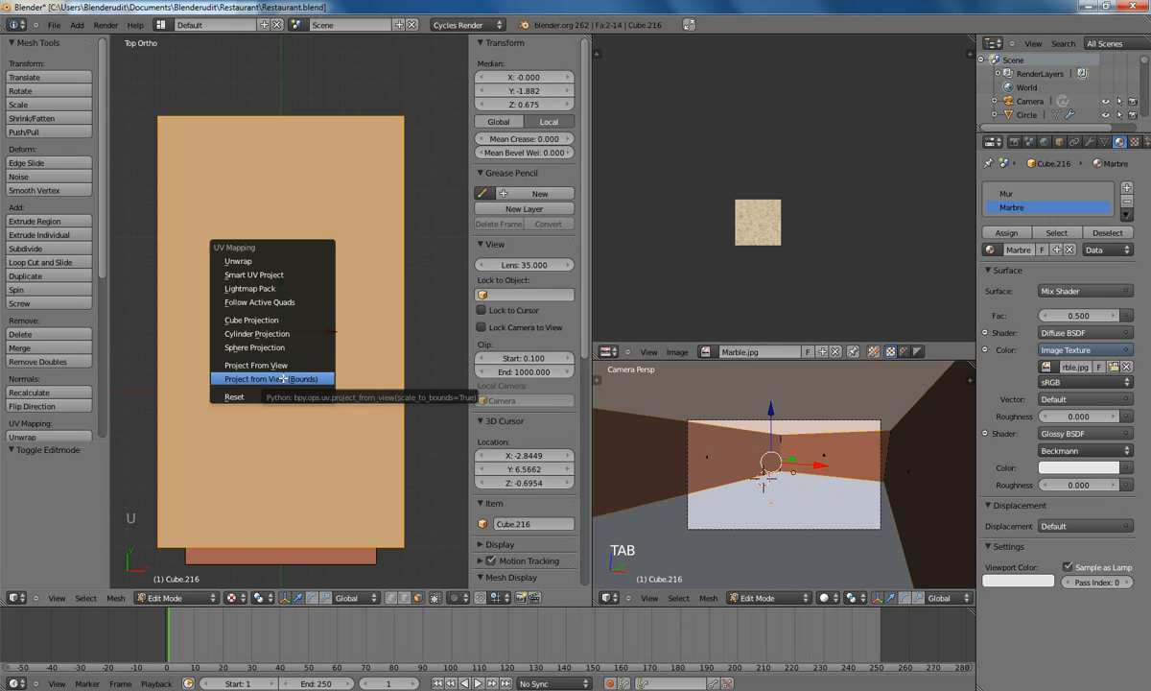
pyautogui.click(283, 378)
pyautogui.press('s')
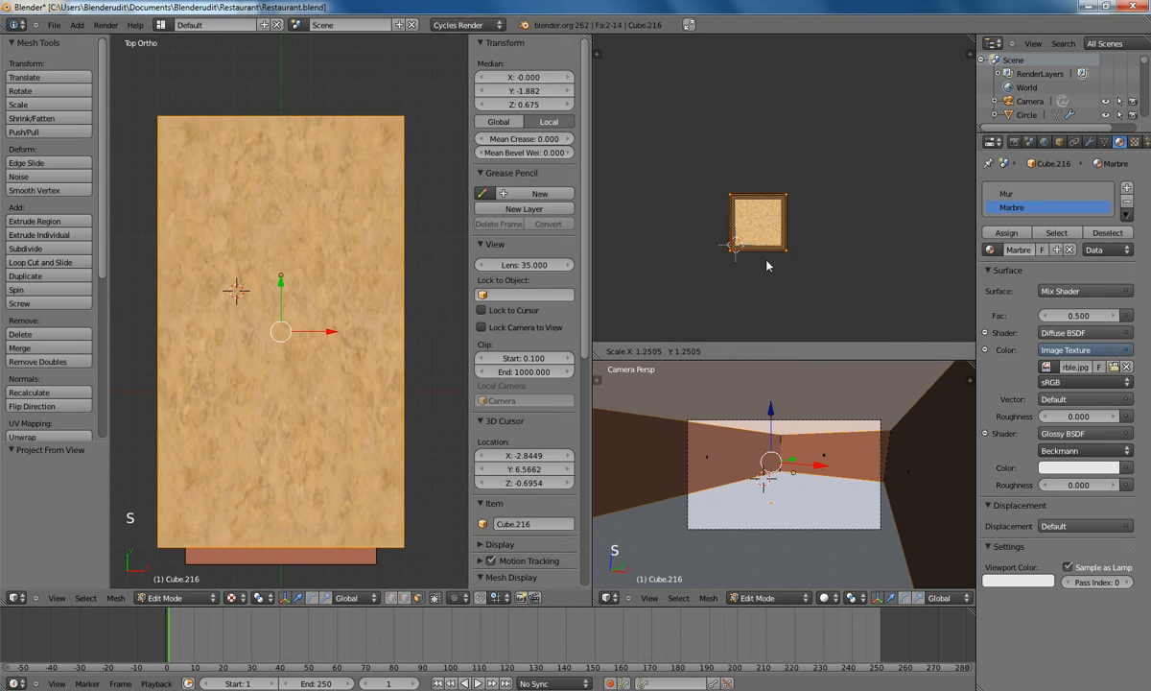
pyautogui.click(422, 355)
pyautogui.press('Tab')
pyautogui.press('KP_0')
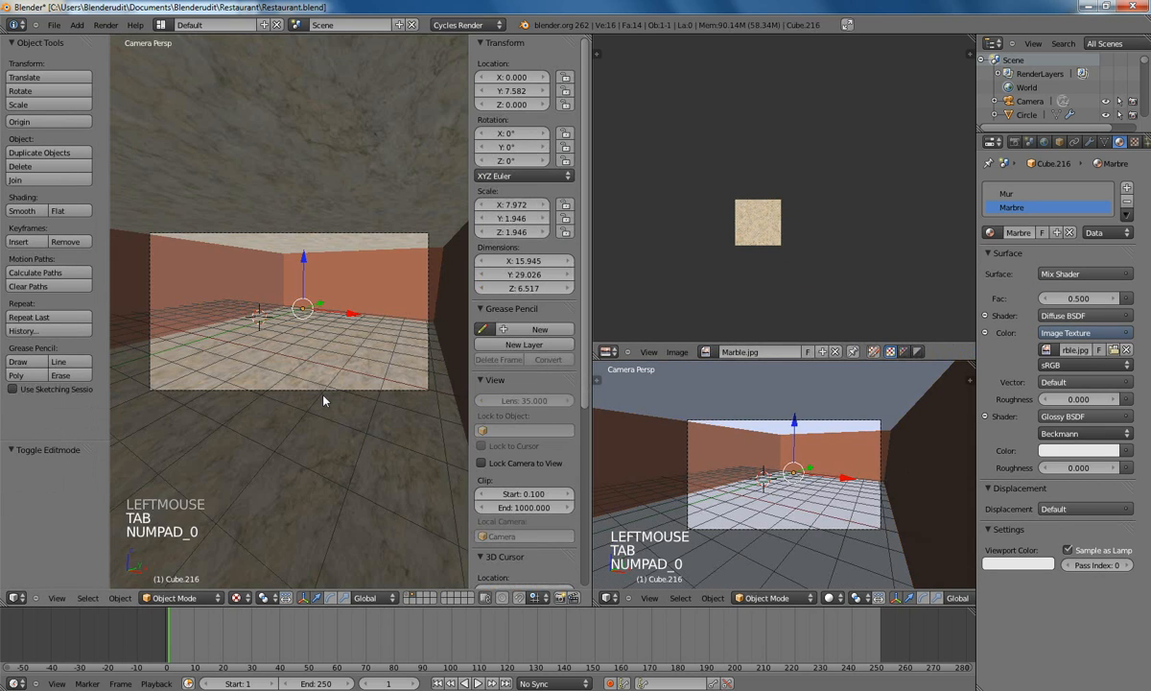
# Step: Select the inset end face of the room box and create a new material named Emission
pyautogui.moveTo(327, 353)
pyautogui.mouseDown(button='middle')
pyautogui.moveTo(323, 323)
pyautogui.moveTo(350, 348)
pyautogui.mouseUp(button='middle')
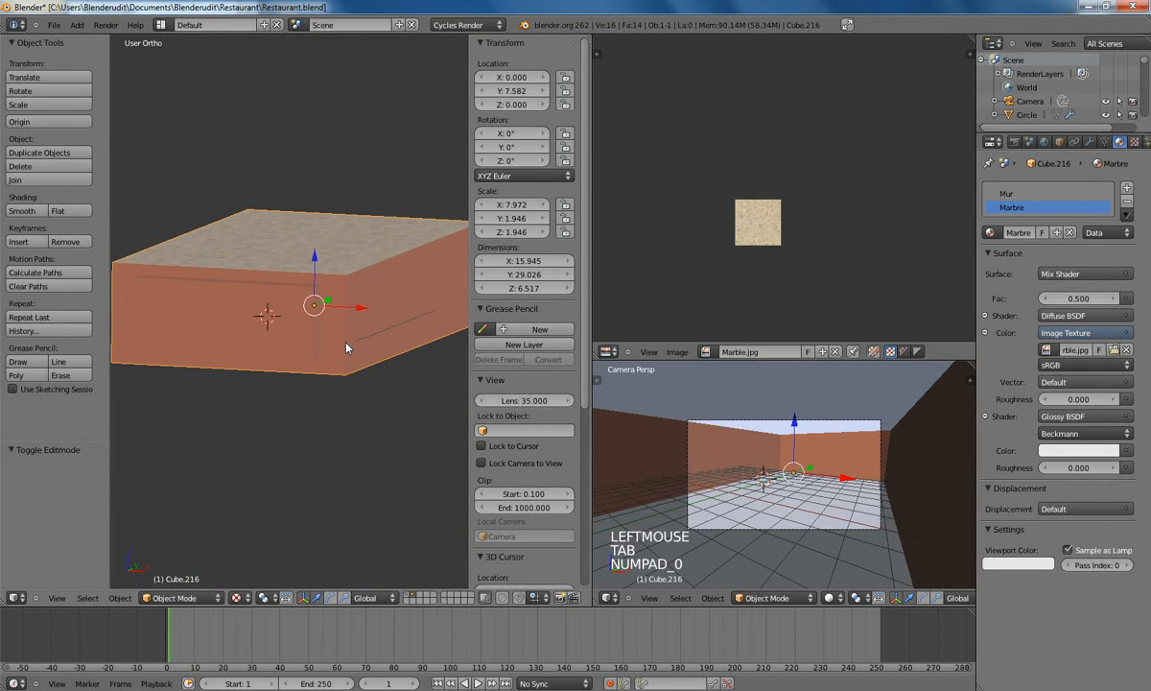
pyautogui.moveTo(346, 347); pyautogui.dragTo(342, 316, button='middle')
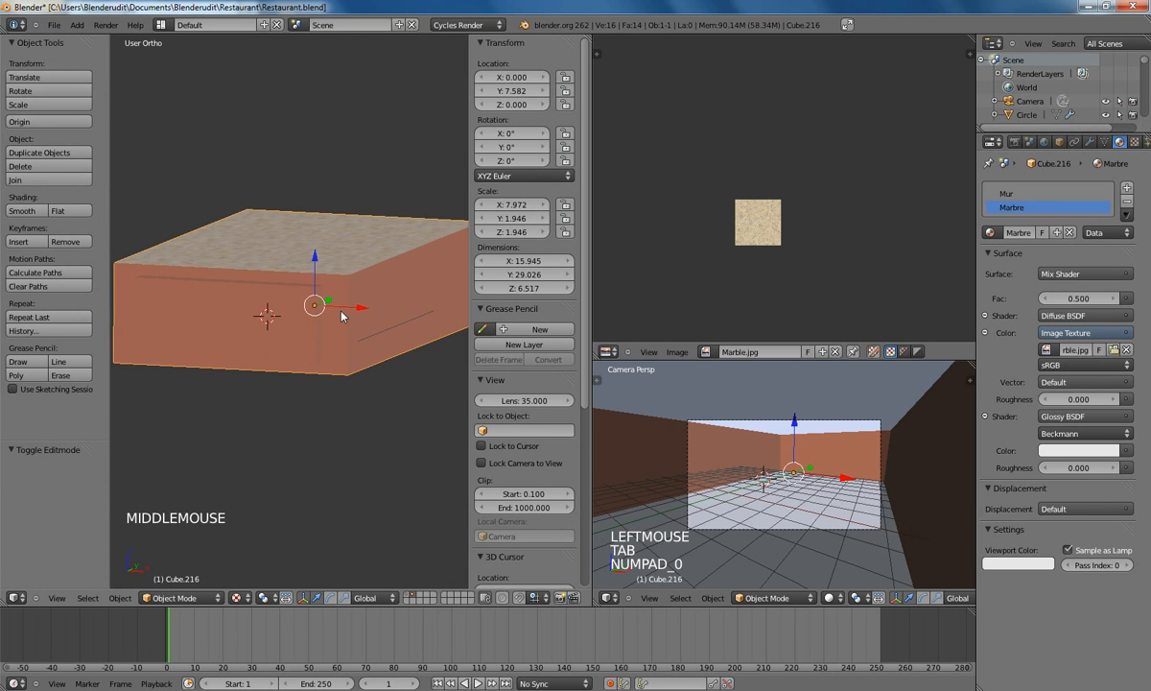
pyautogui.press('Tab')
pyautogui.rightClick(219, 303)
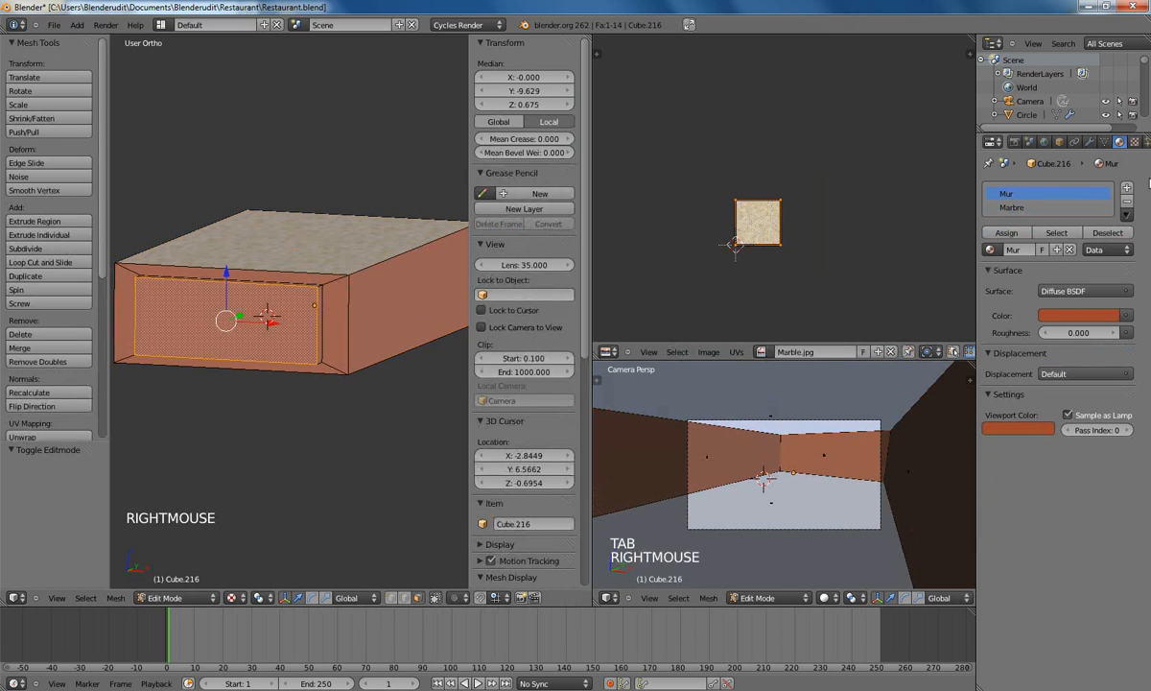
pyautogui.click(1127, 187)
pyautogui.click(1044, 258)
pyautogui.click(1015, 257)
pyautogui.write('Emission')
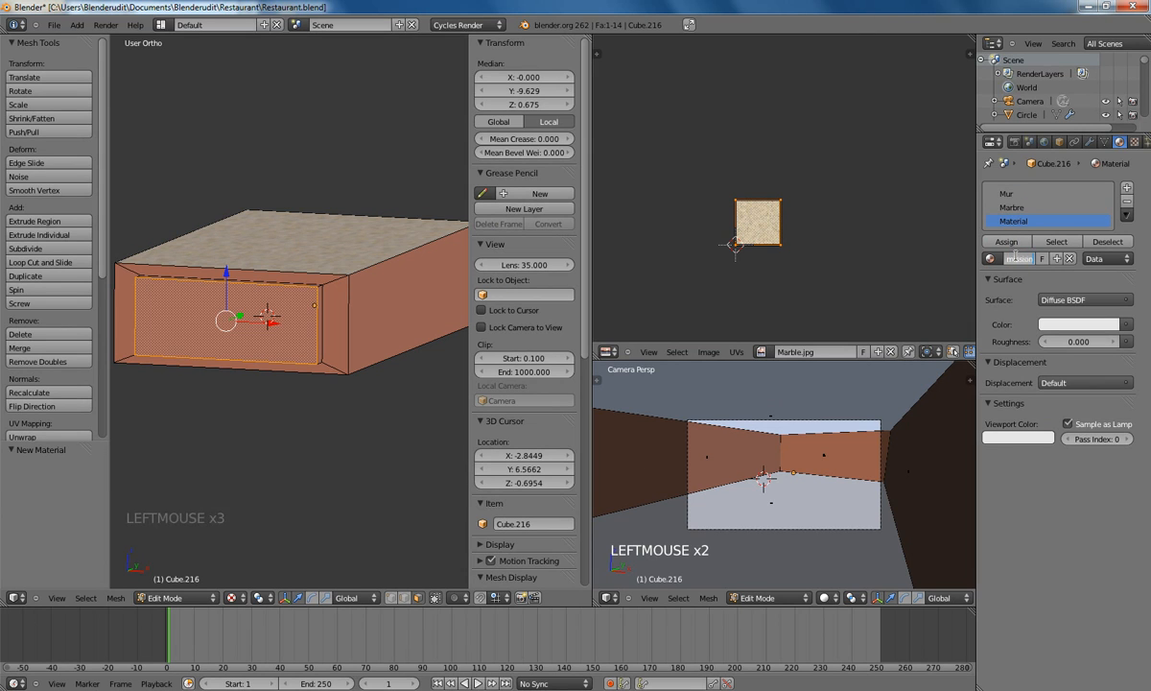
pyautogui.press('Return')
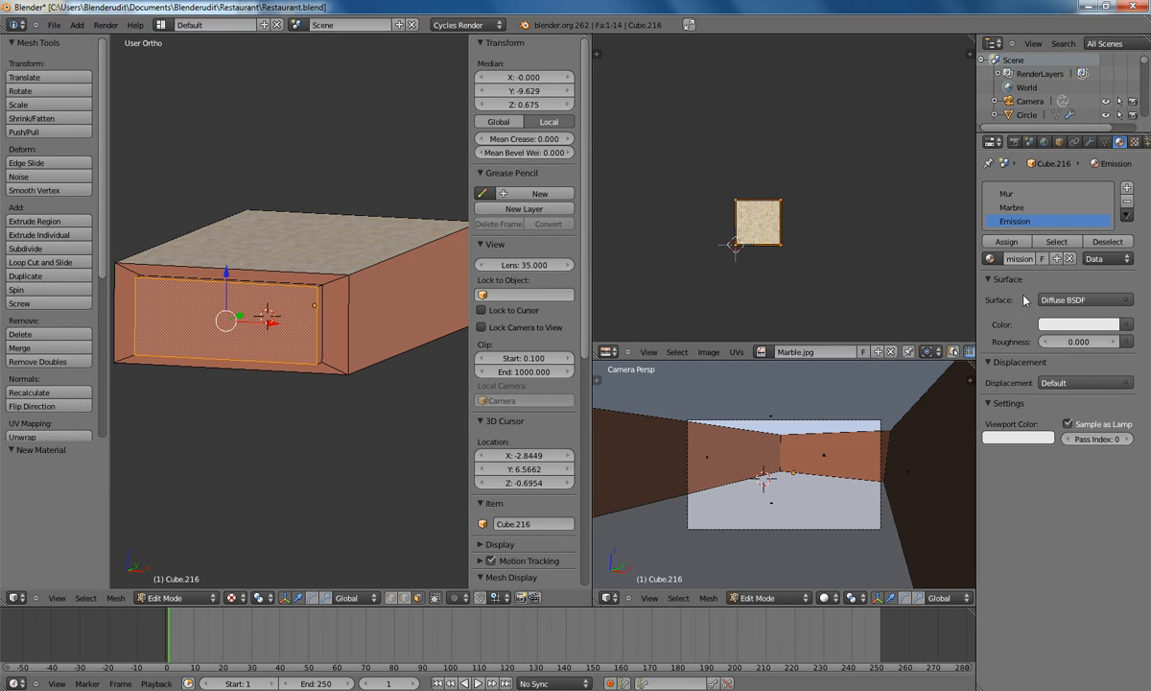
# Step: Give the Emission material an Emission shader with light blue color R 0.575, G 0.682, B 0.800 and strength 15
pyautogui.click(1062, 300)
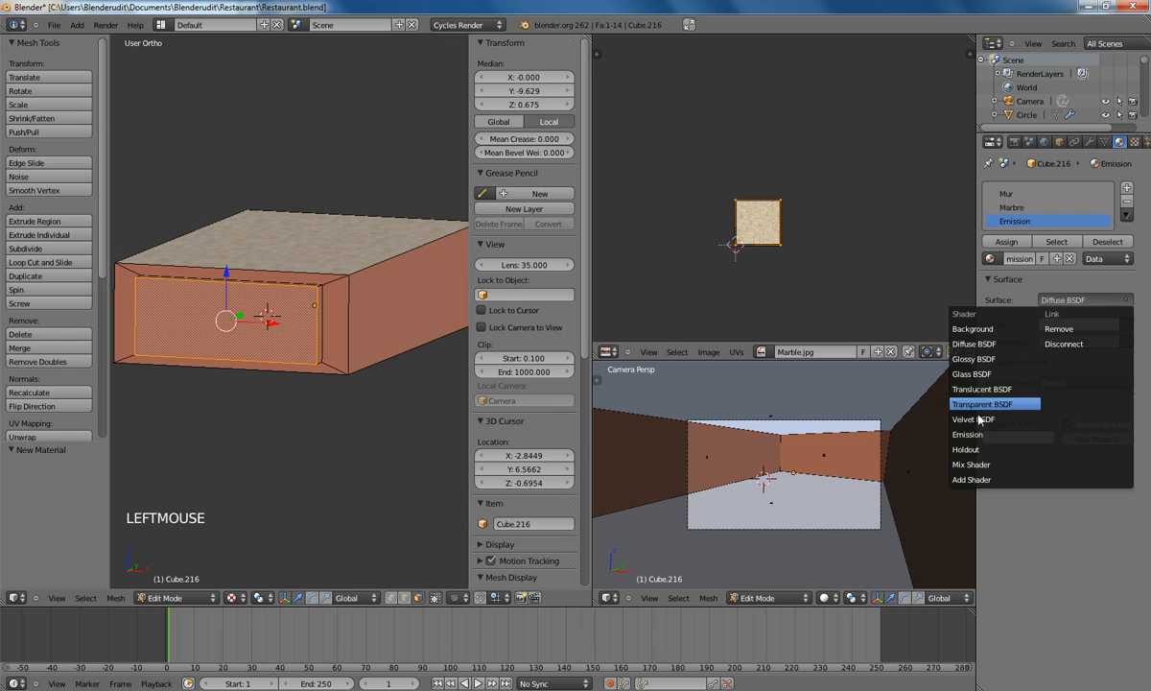
pyautogui.click(964, 434)
pyautogui.click(1082, 325)
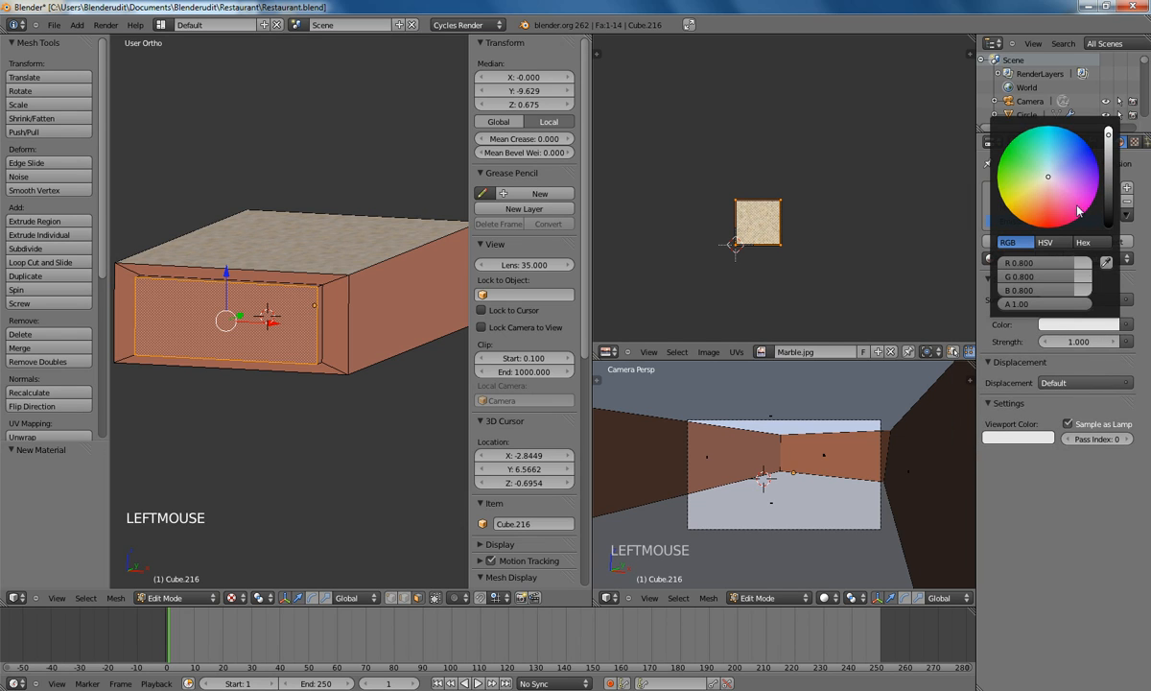
pyautogui.moveTo(1051, 178); pyautogui.dragTo(1057, 169)
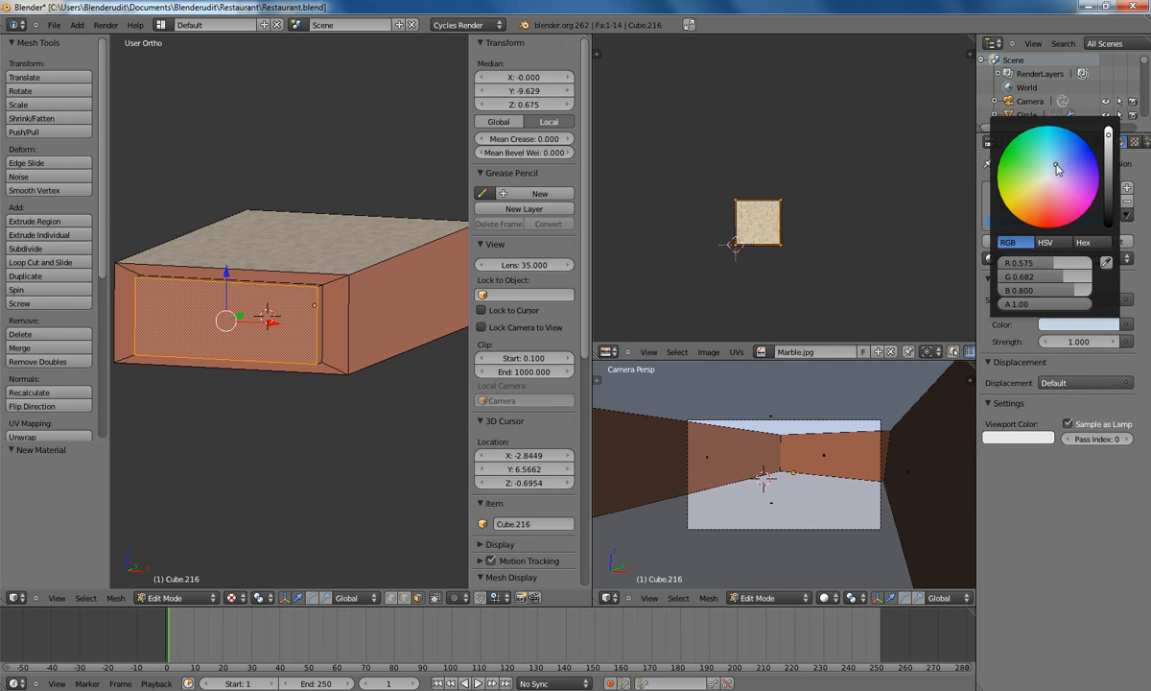
pyautogui.click(1076, 343)
pyautogui.write('15')
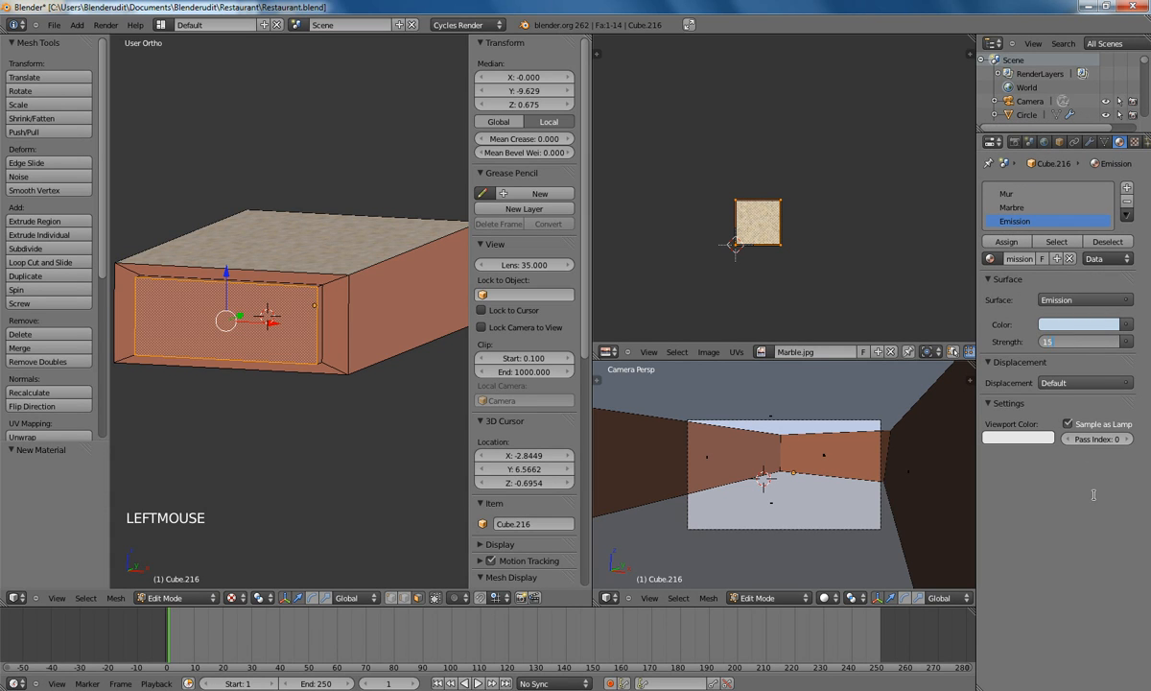
pyautogui.click(1026, 463)
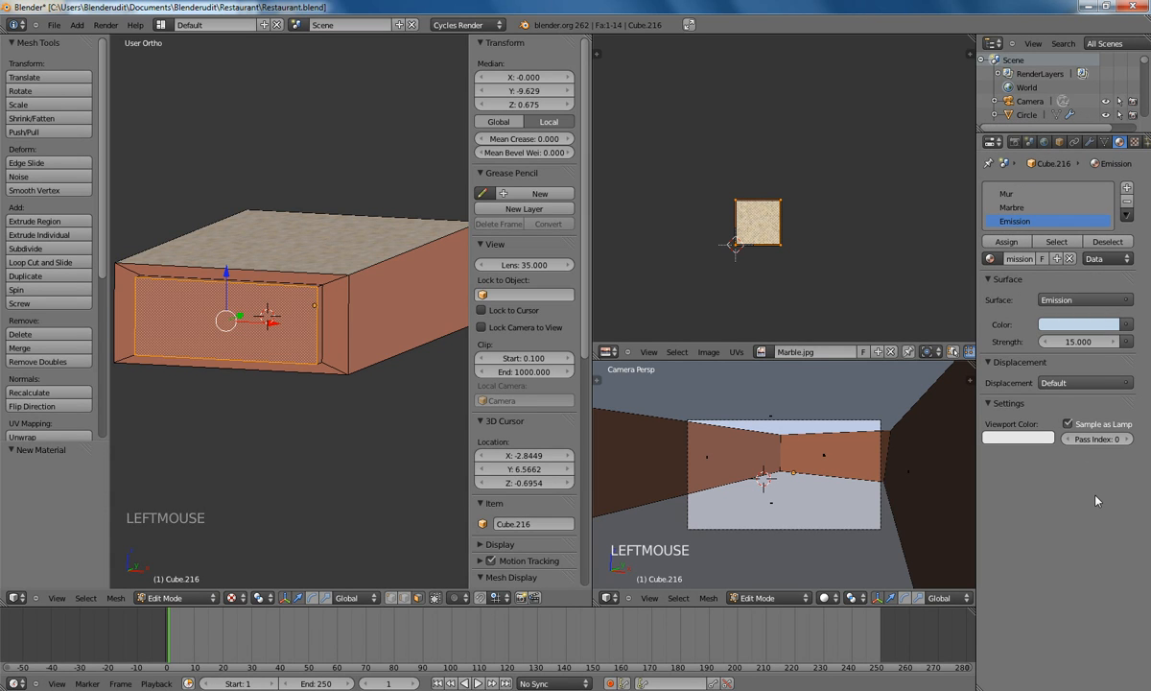
# Step: Assign the Emission material to the selected end face and return to the camera view in Object Mode
pyautogui.click(1008, 242)
pyautogui.press('Tab')
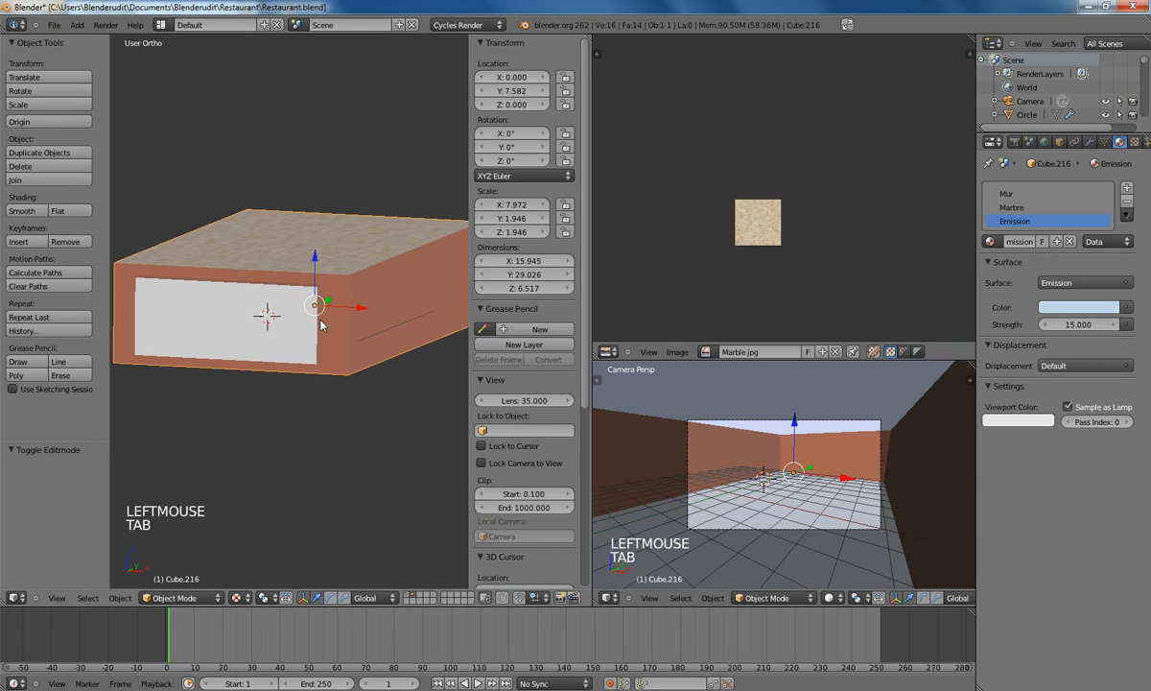
pyautogui.press('KP_0')
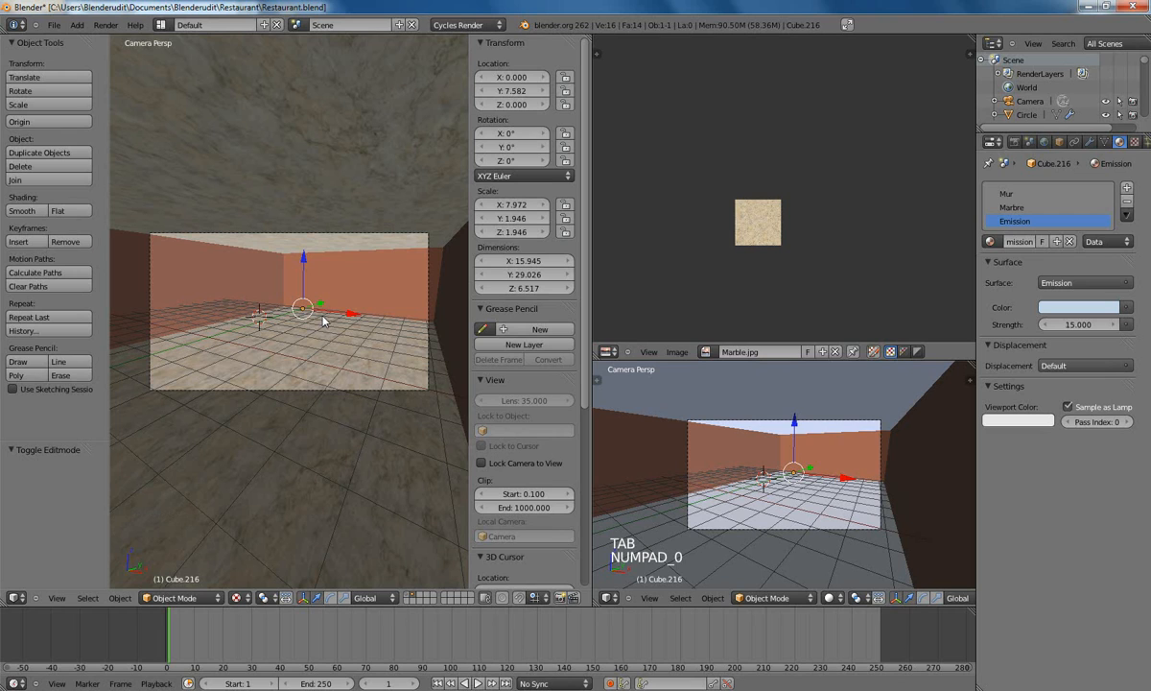
# Step: Move the room box back to the first layer and display that layer with the whole restaurant
pyautogui.press('m')
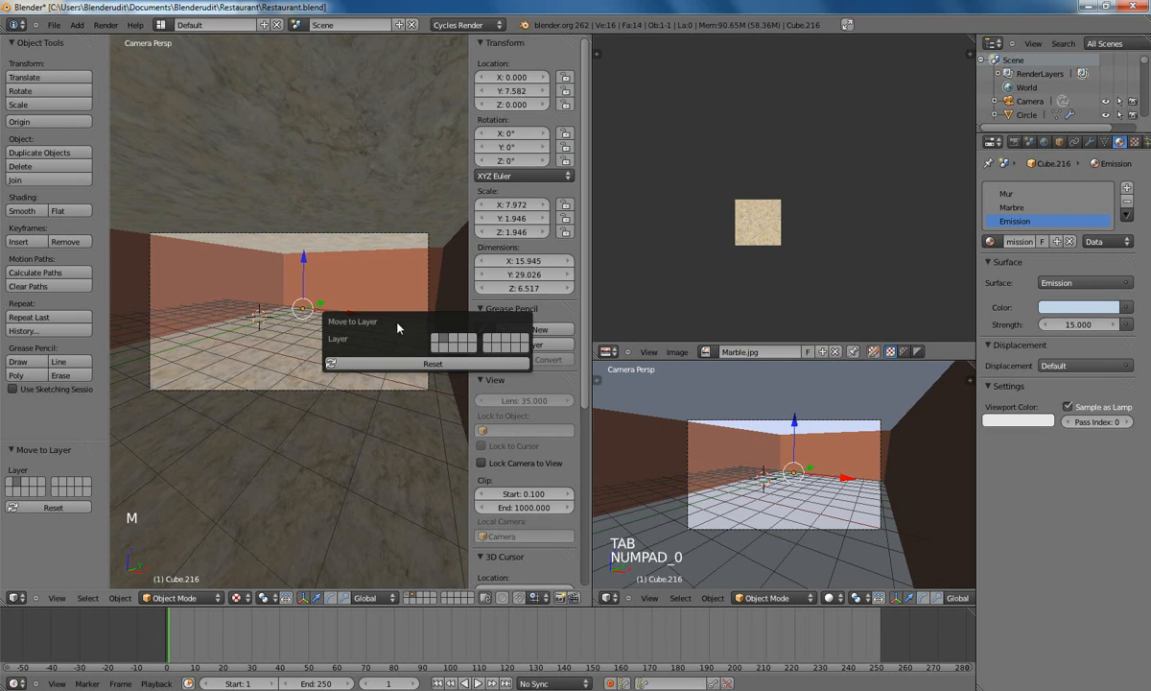
pyautogui.click(434, 339)
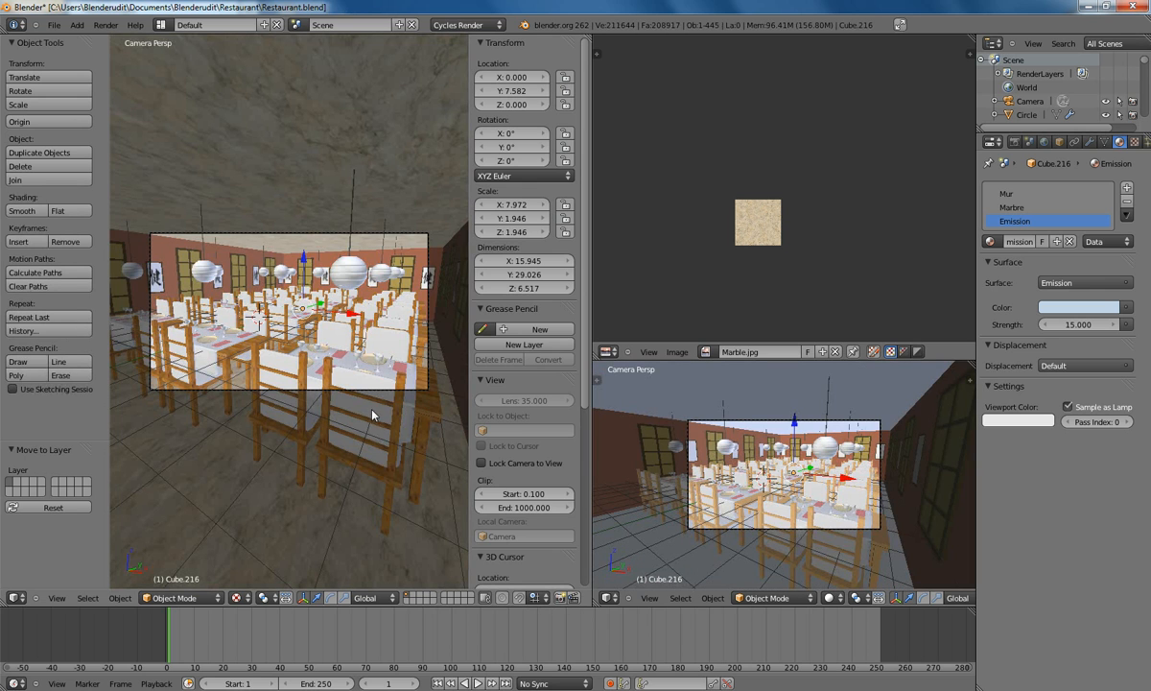
pyautogui.scroll(1, 323, 326)
pyautogui.scroll(-1, 323, 326)
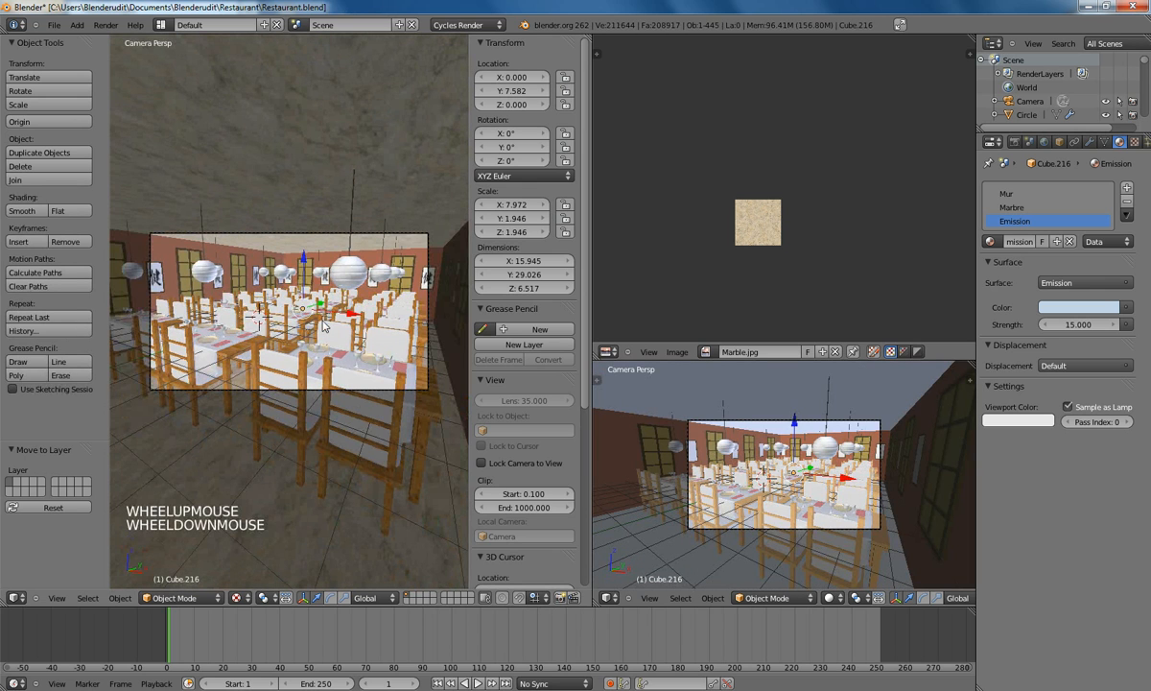